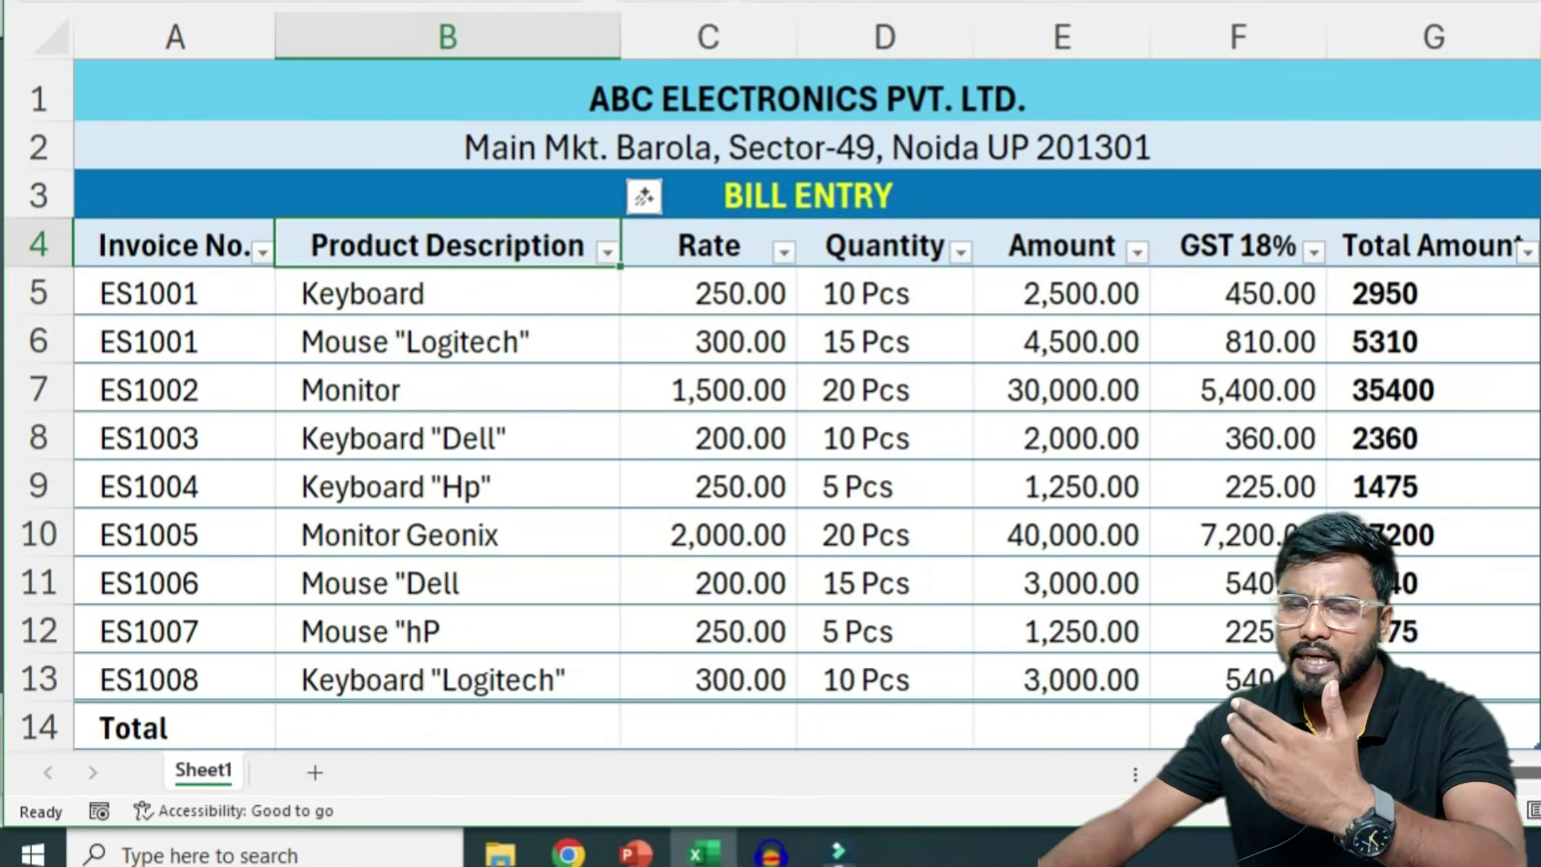
- Add a new worksheet and review the column headings of the bill table on Sheet1
{"action": "left_click", "coordinate": [314, 774]}
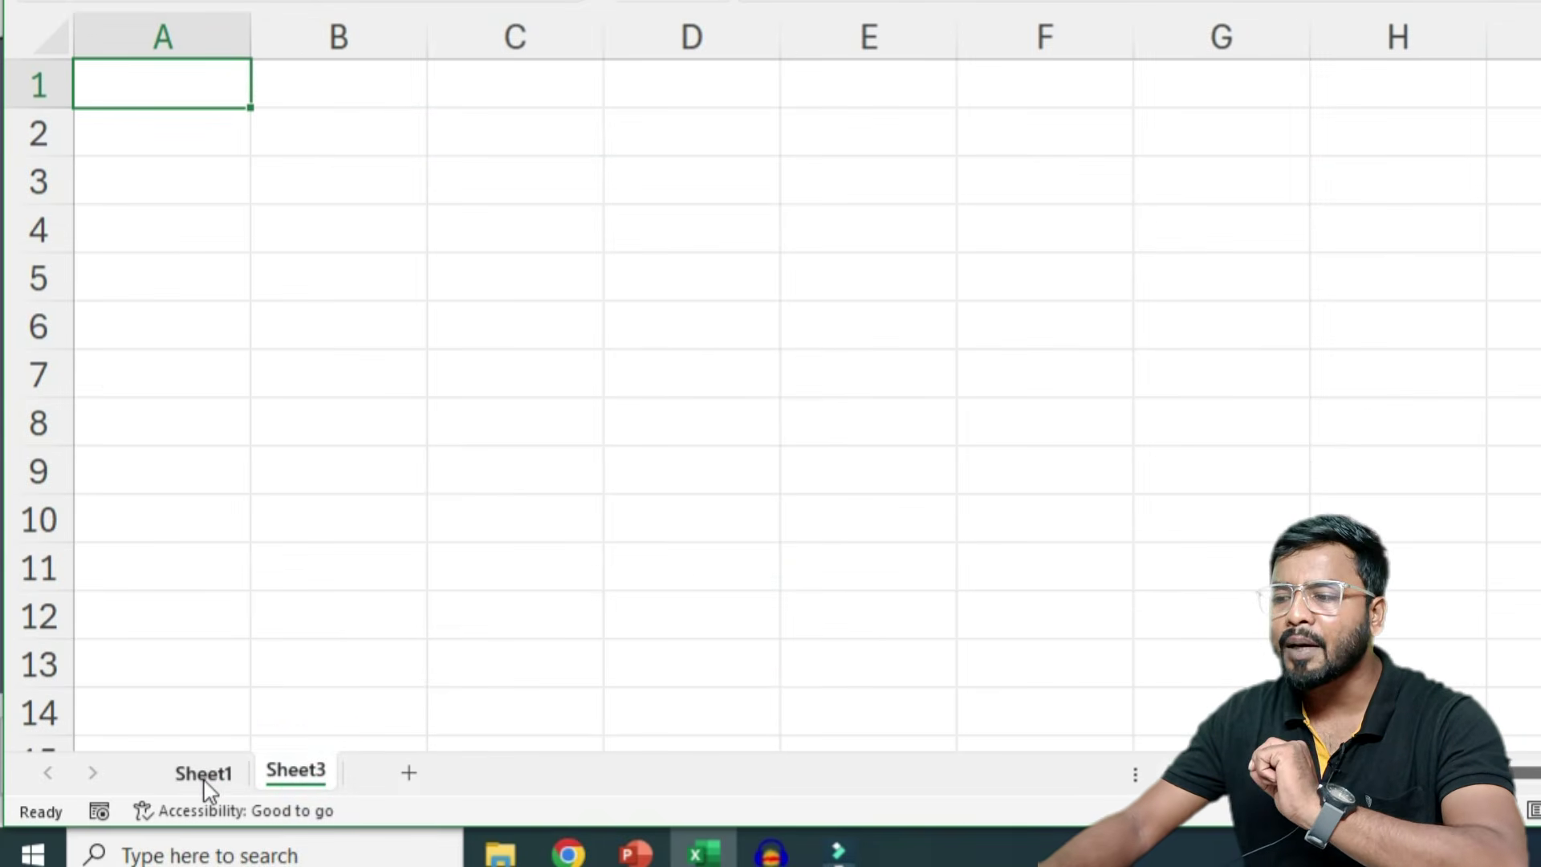
{"action": "left_click", "coordinate": [205, 779]}
{"action": "left_click", "coordinate": [182, 255]}
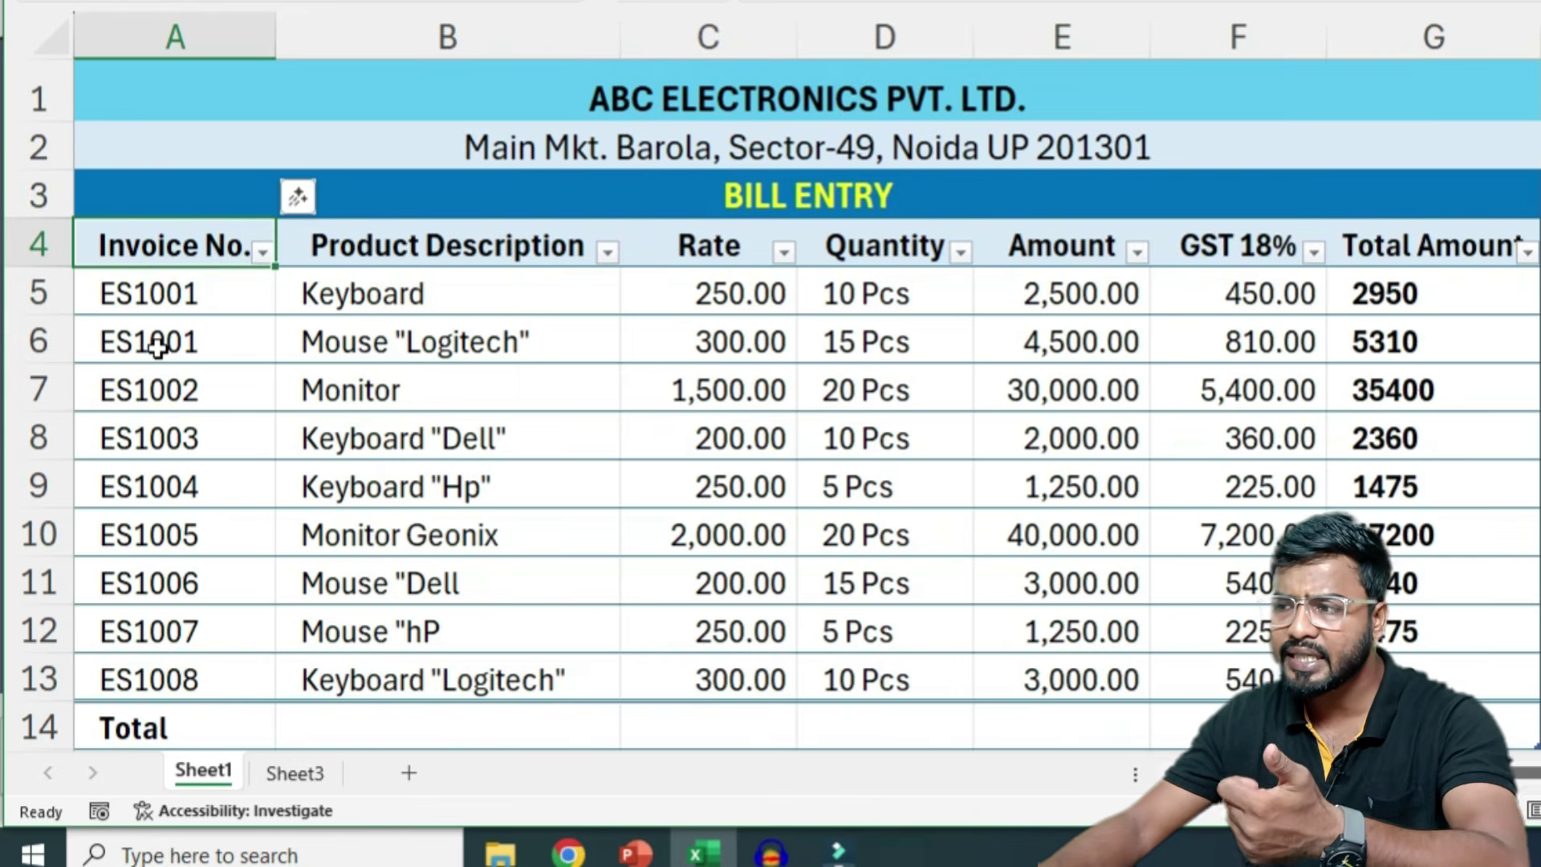
{"action": "left_click", "coordinate": [172, 248]}
{"action": "left_click", "coordinate": [559, 246]}
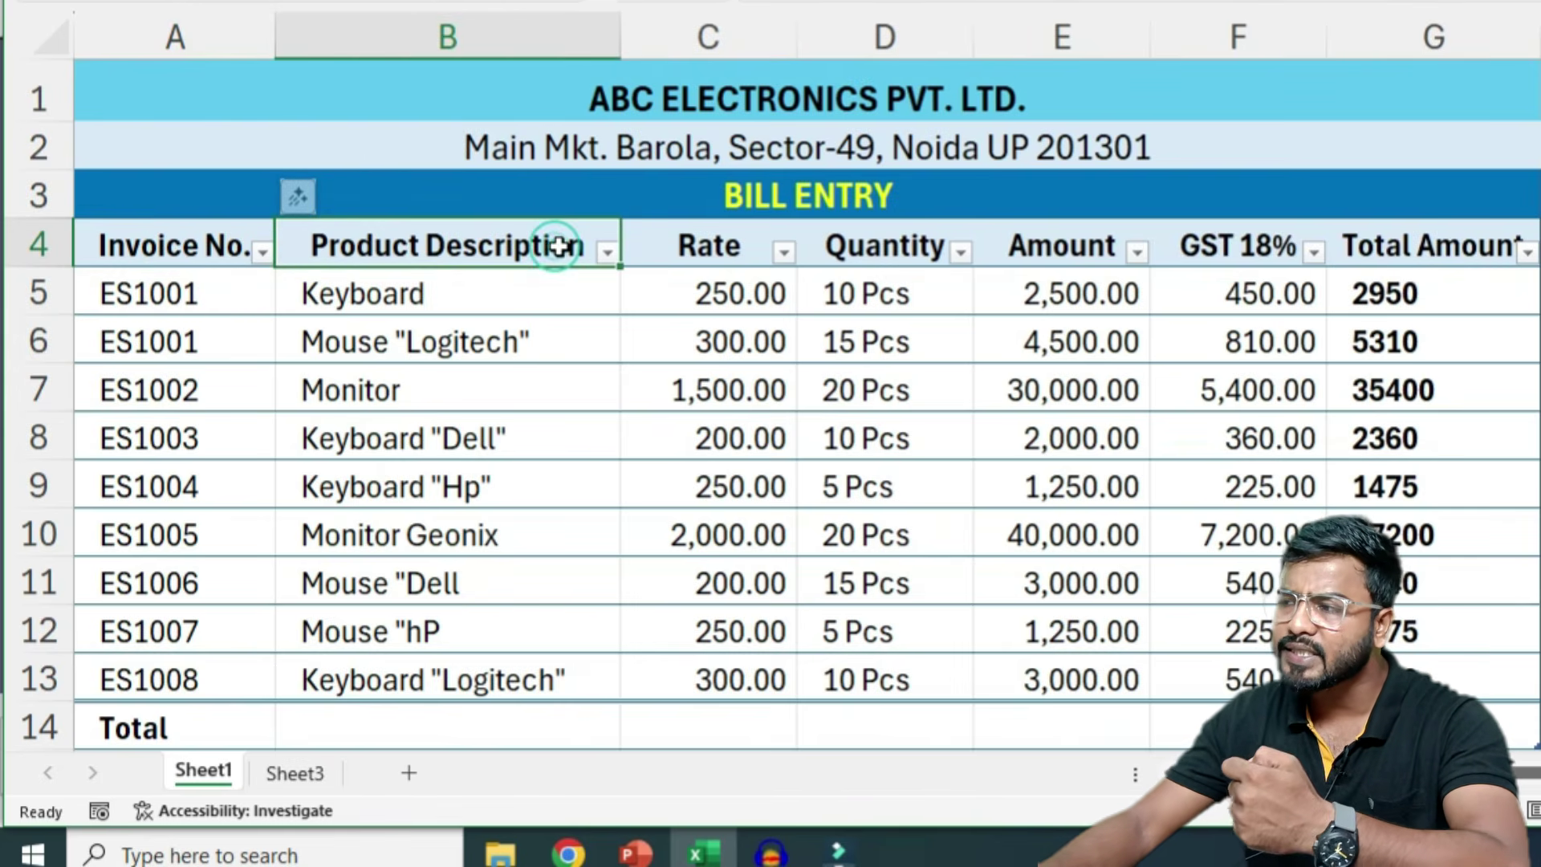
{"action": "left_click", "coordinate": [726, 246]}
- Enter the headings Invoice No., Product Description and Rate in cells A1 to C1 of Sheet3
{"action": "left_click", "coordinate": [294, 771]}
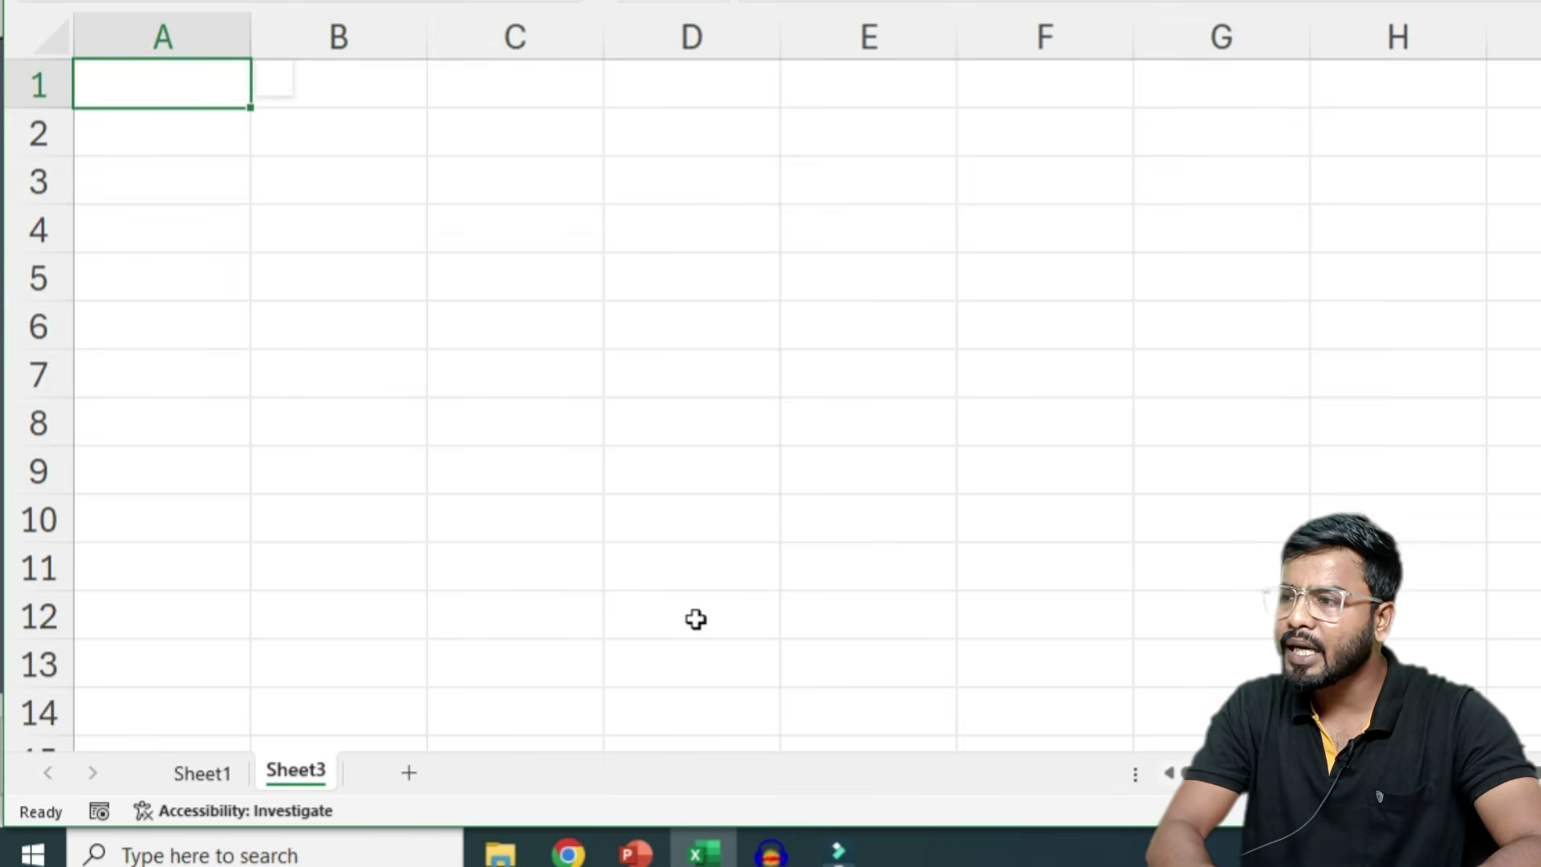
{"action": "type", "text": "Invoice"}
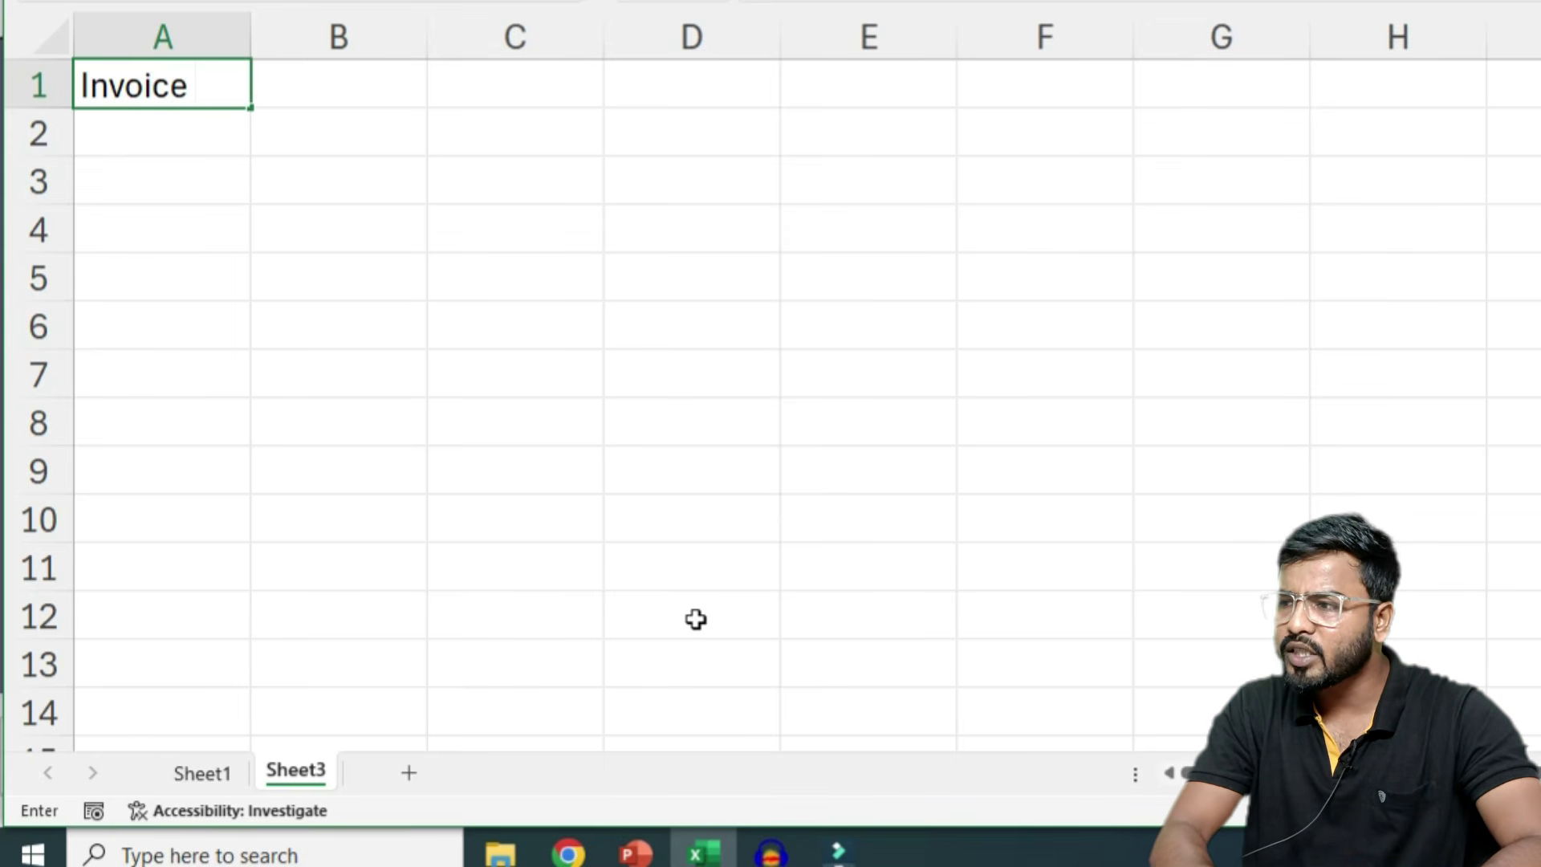
{"action": "type", "text": " No."}
{"action": "key", "text": "Tab"}
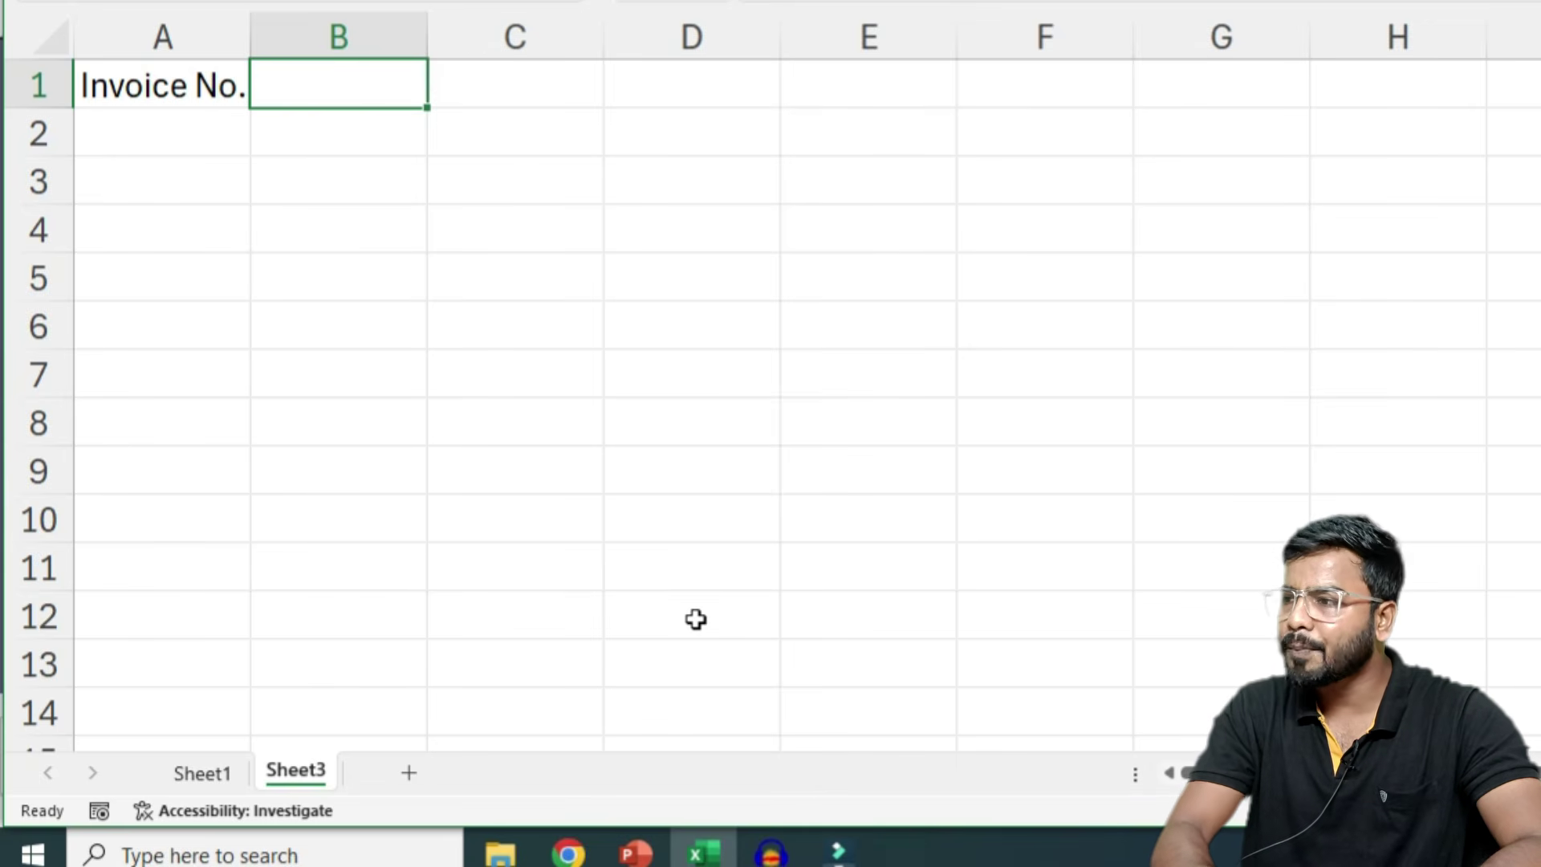
{"action": "type", "text": "Product Description"}
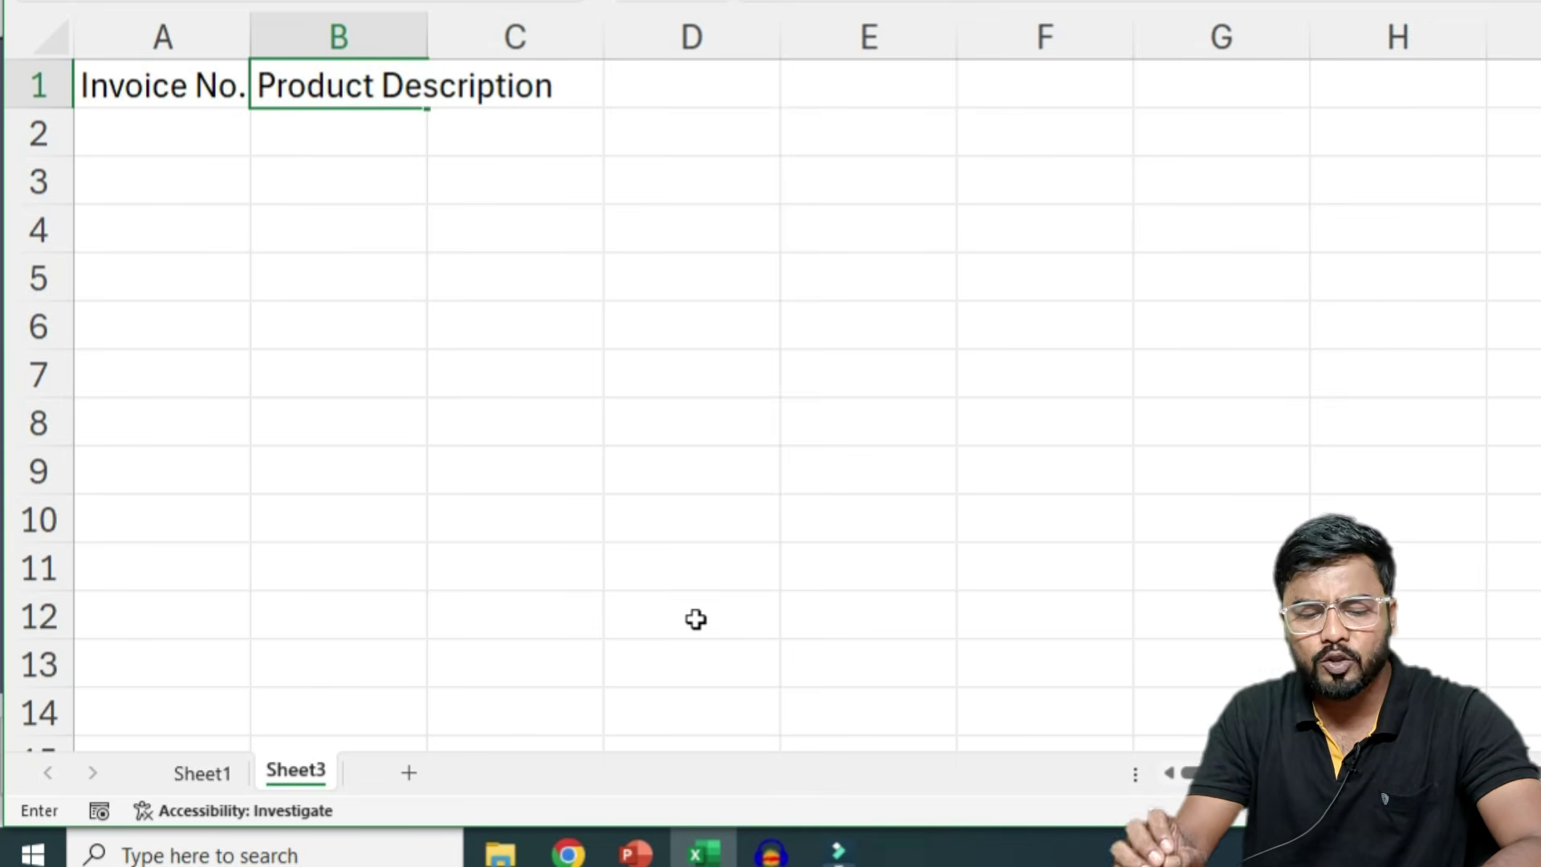
{"action": "key", "text": "Tab"}
{"action": "type", "text": "Rate"}
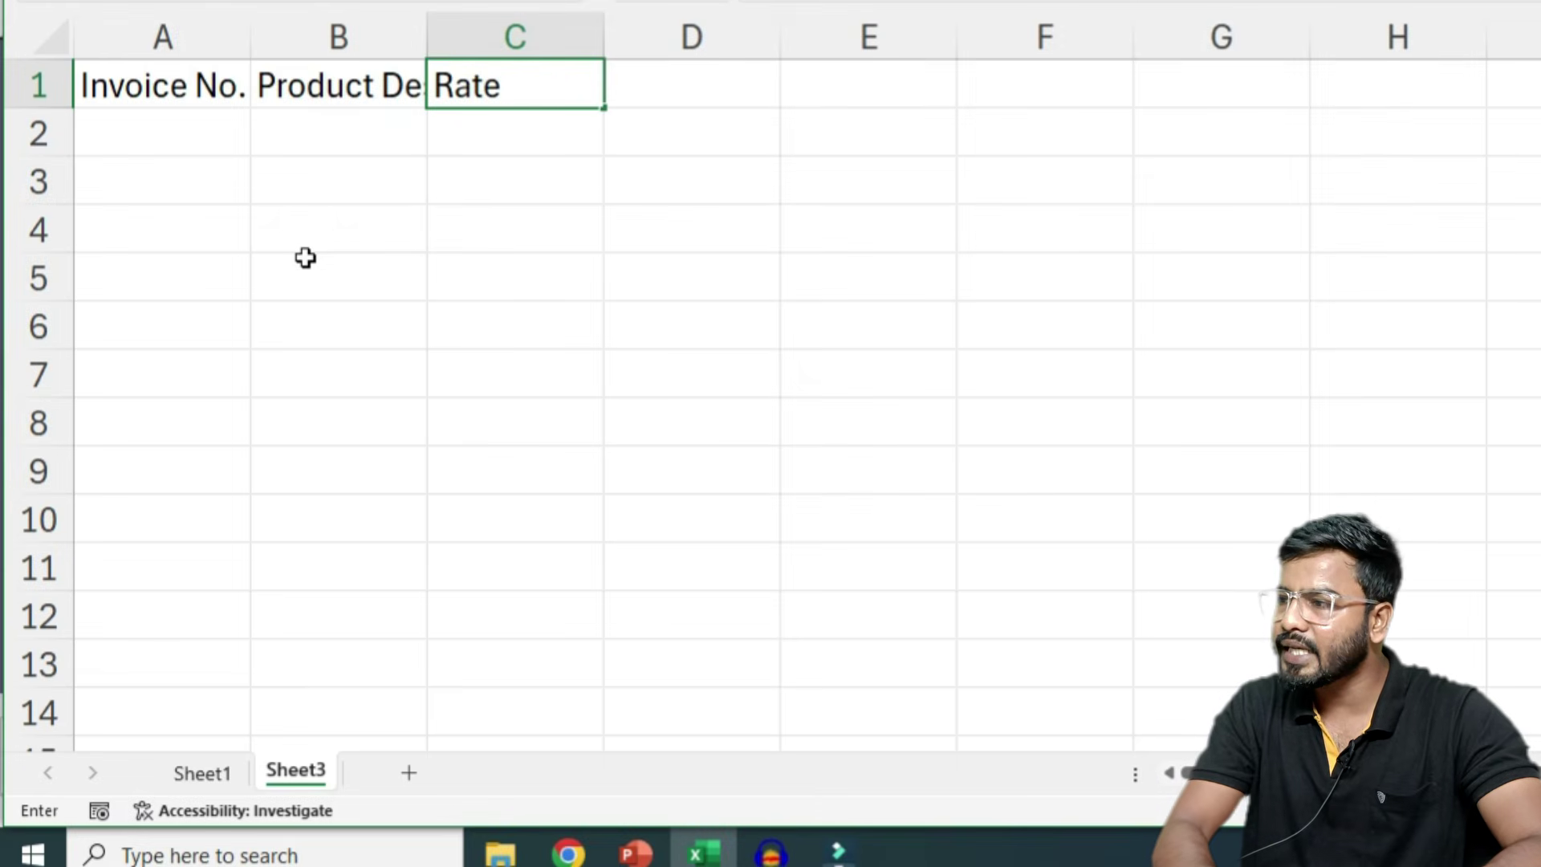
- Add the headings Quantity and Amount in cells D1 and E1
{"action": "key", "text": "Tab"}
{"action": "type", "text": "Quant"}
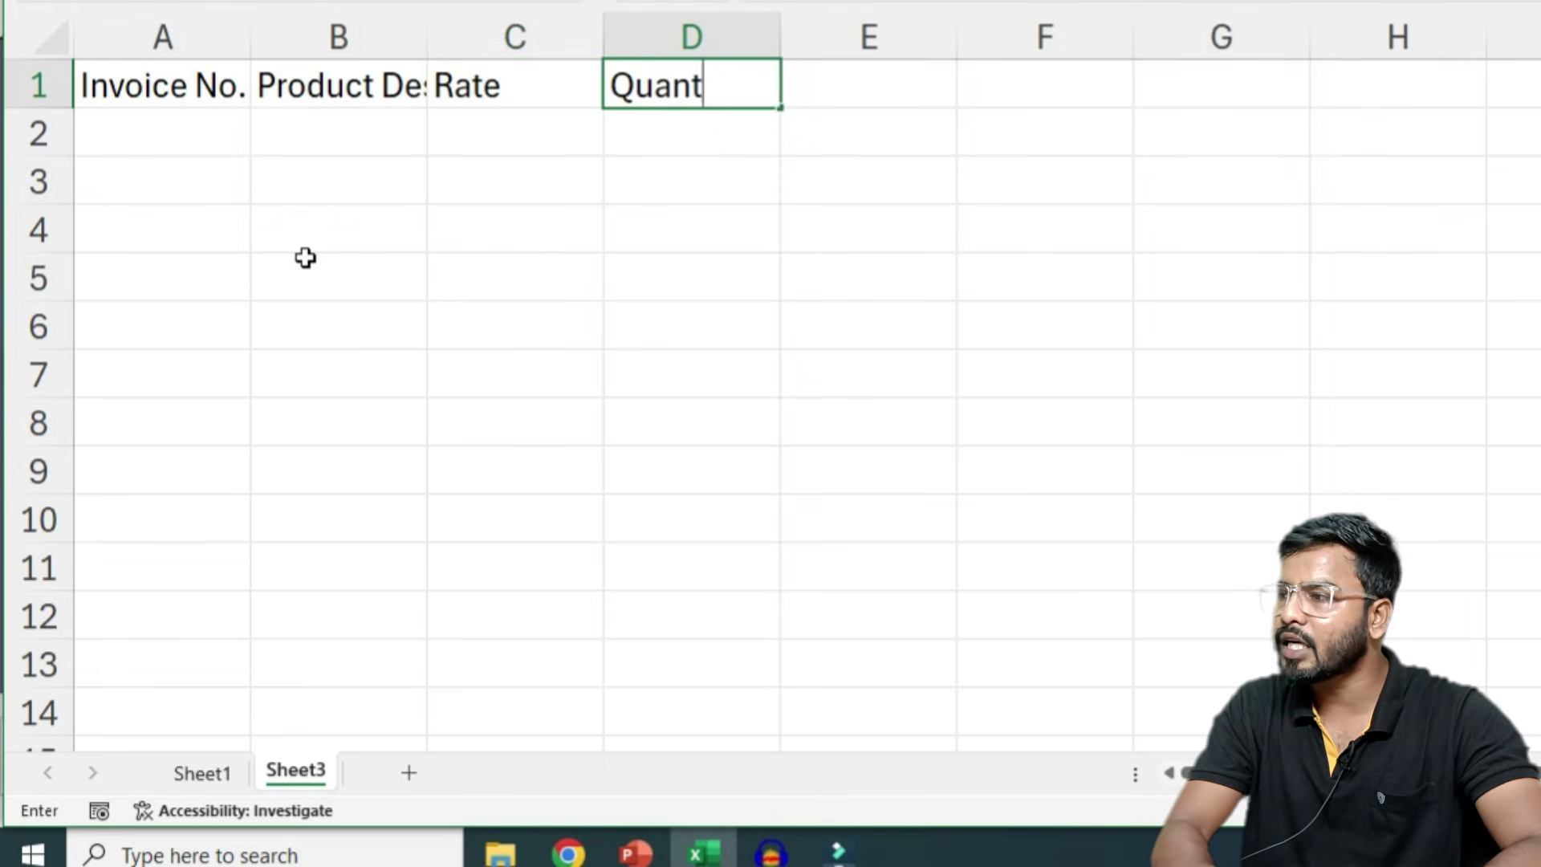
{"action": "type", "text": "ity"}
{"action": "key", "text": "Tab"}
{"action": "type", "text": "Amou"}
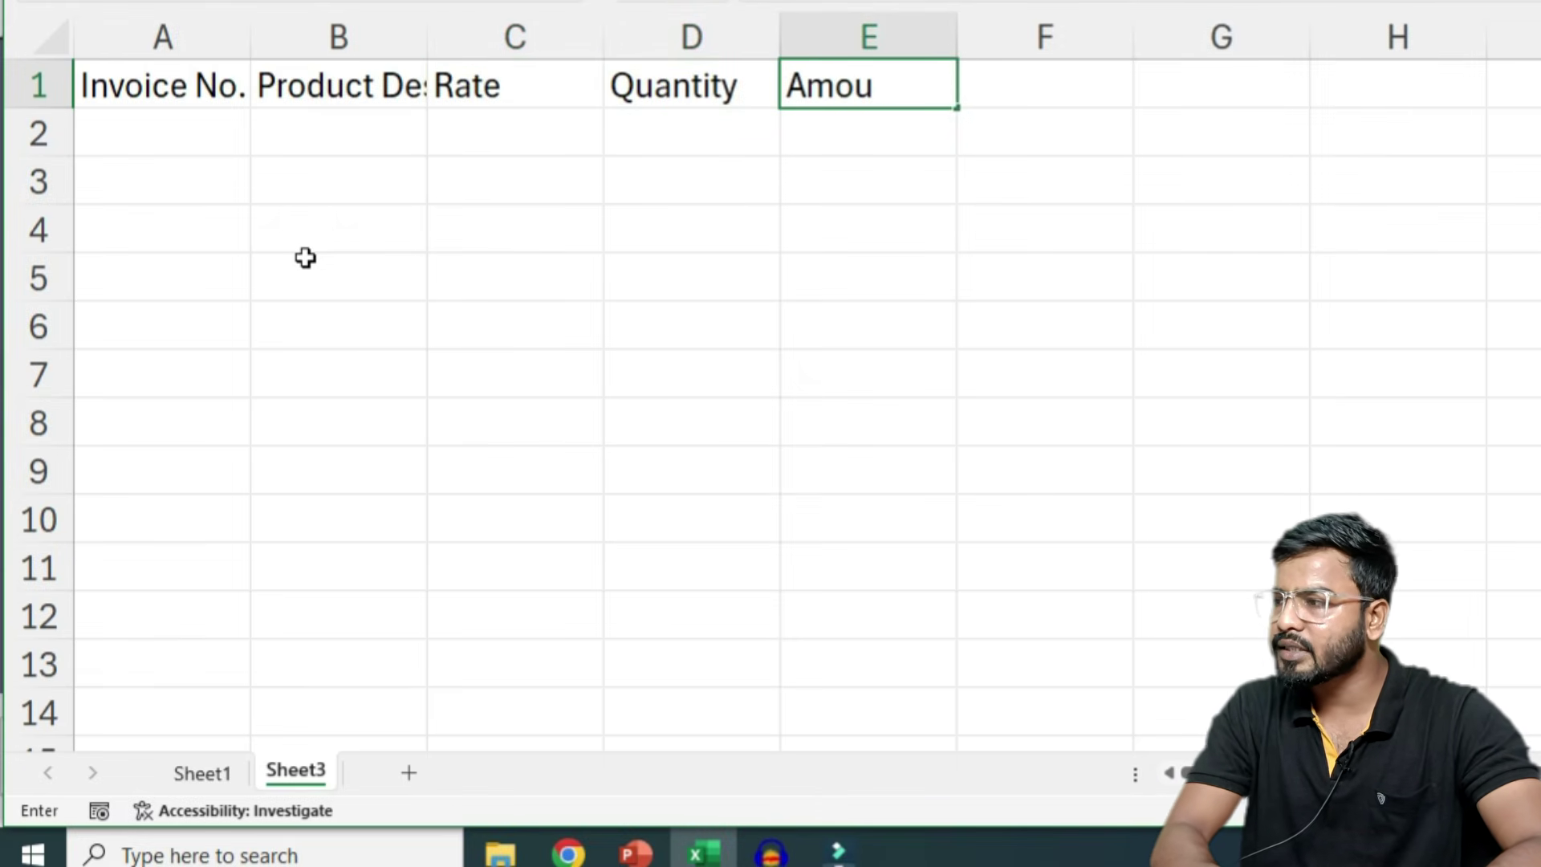
{"action": "key", "text": "Tab"}
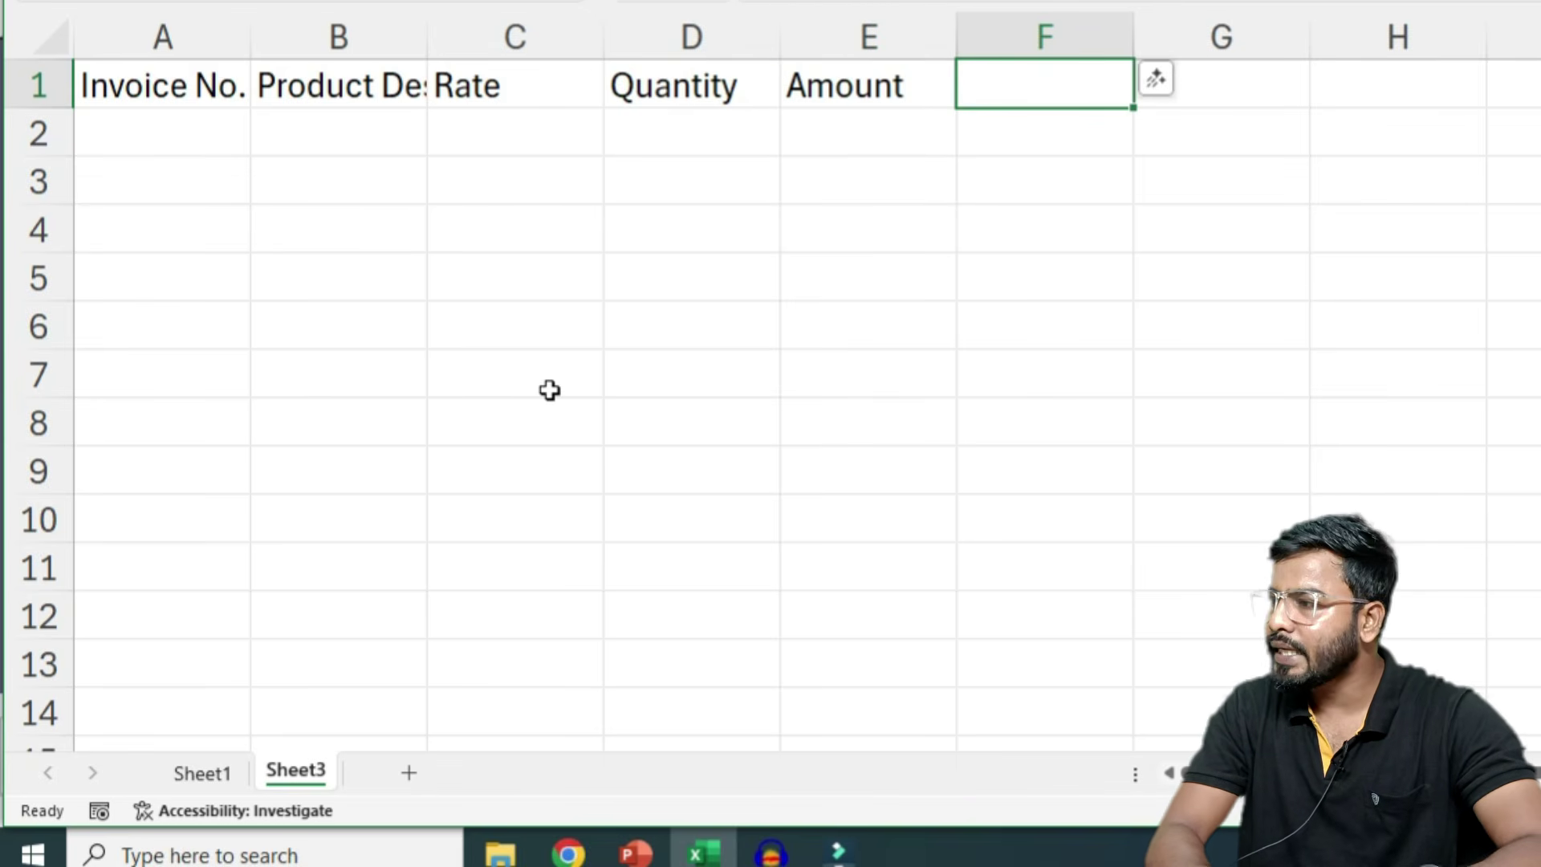
- Add the headings GST 18% and Total Amount in F1 and G1, and autofit the width of column G
{"action": "type", "text": "GST"}
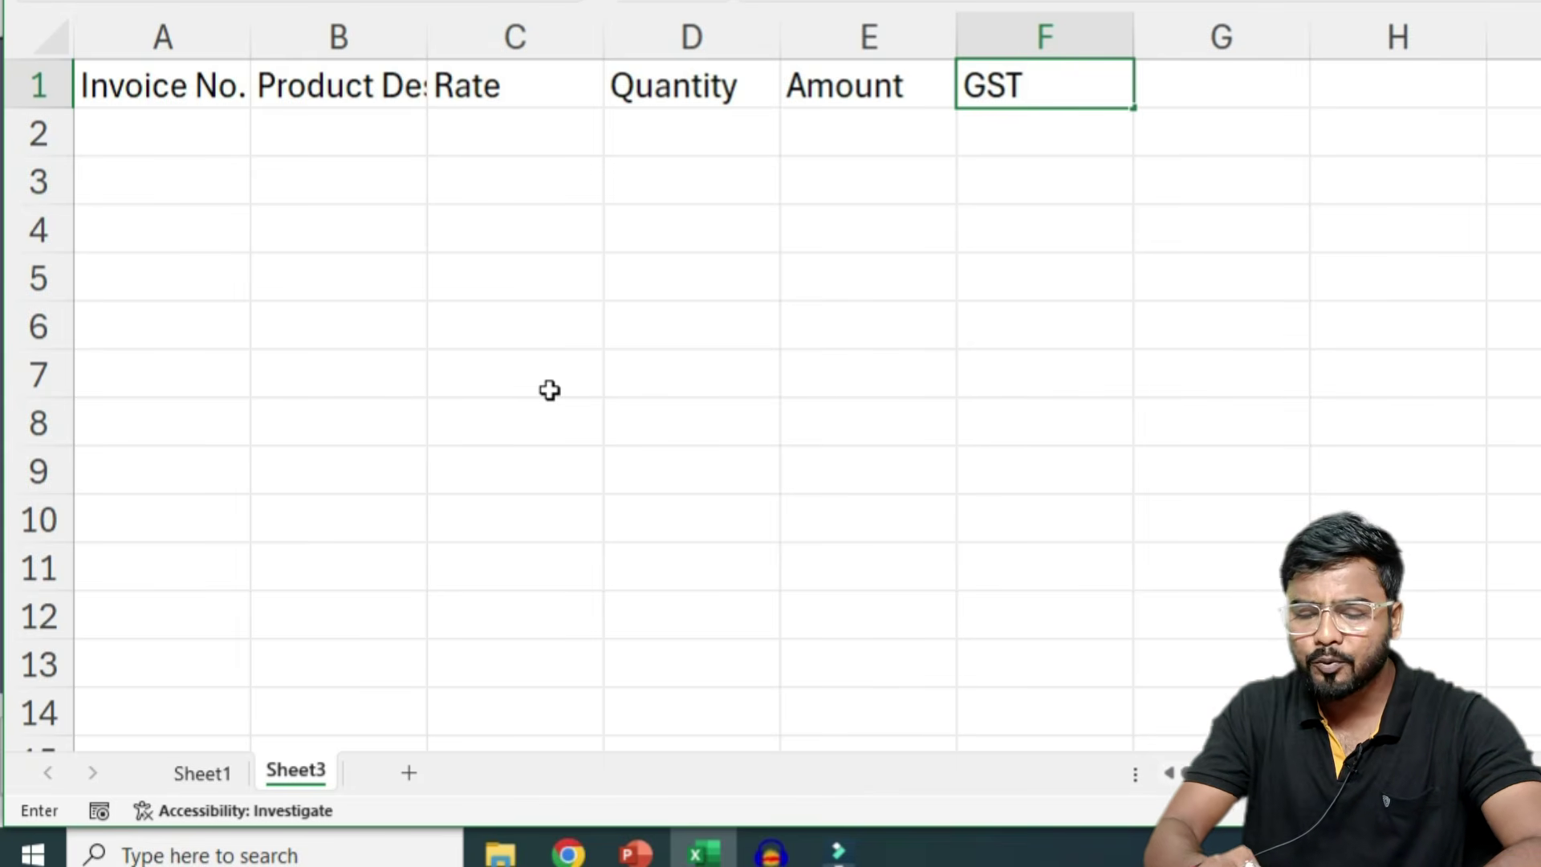
{"action": "type", "text": "8"}
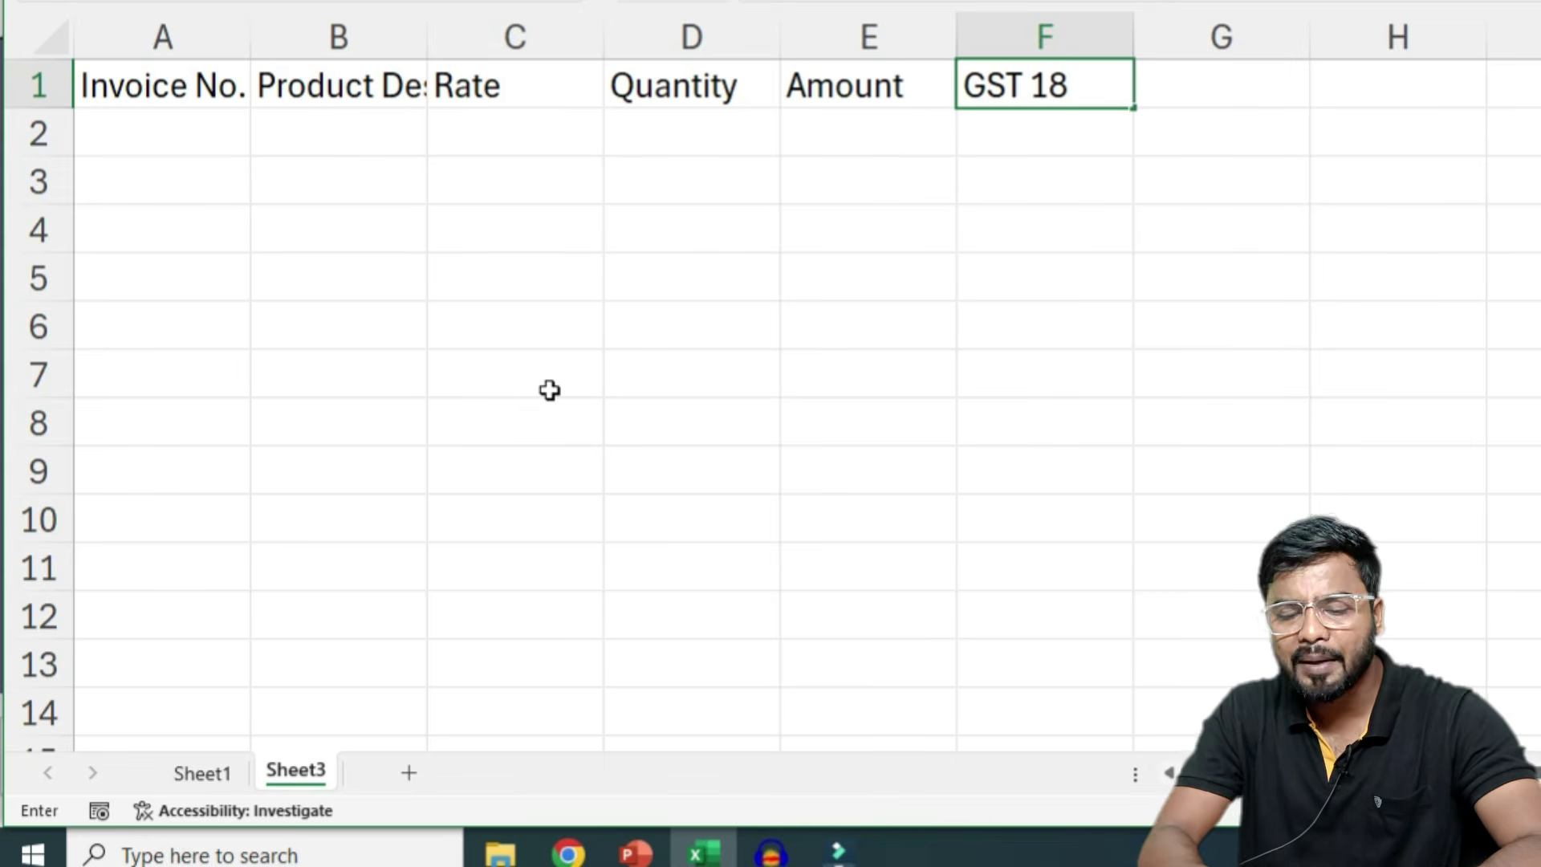
{"action": "type", "text": "%"}
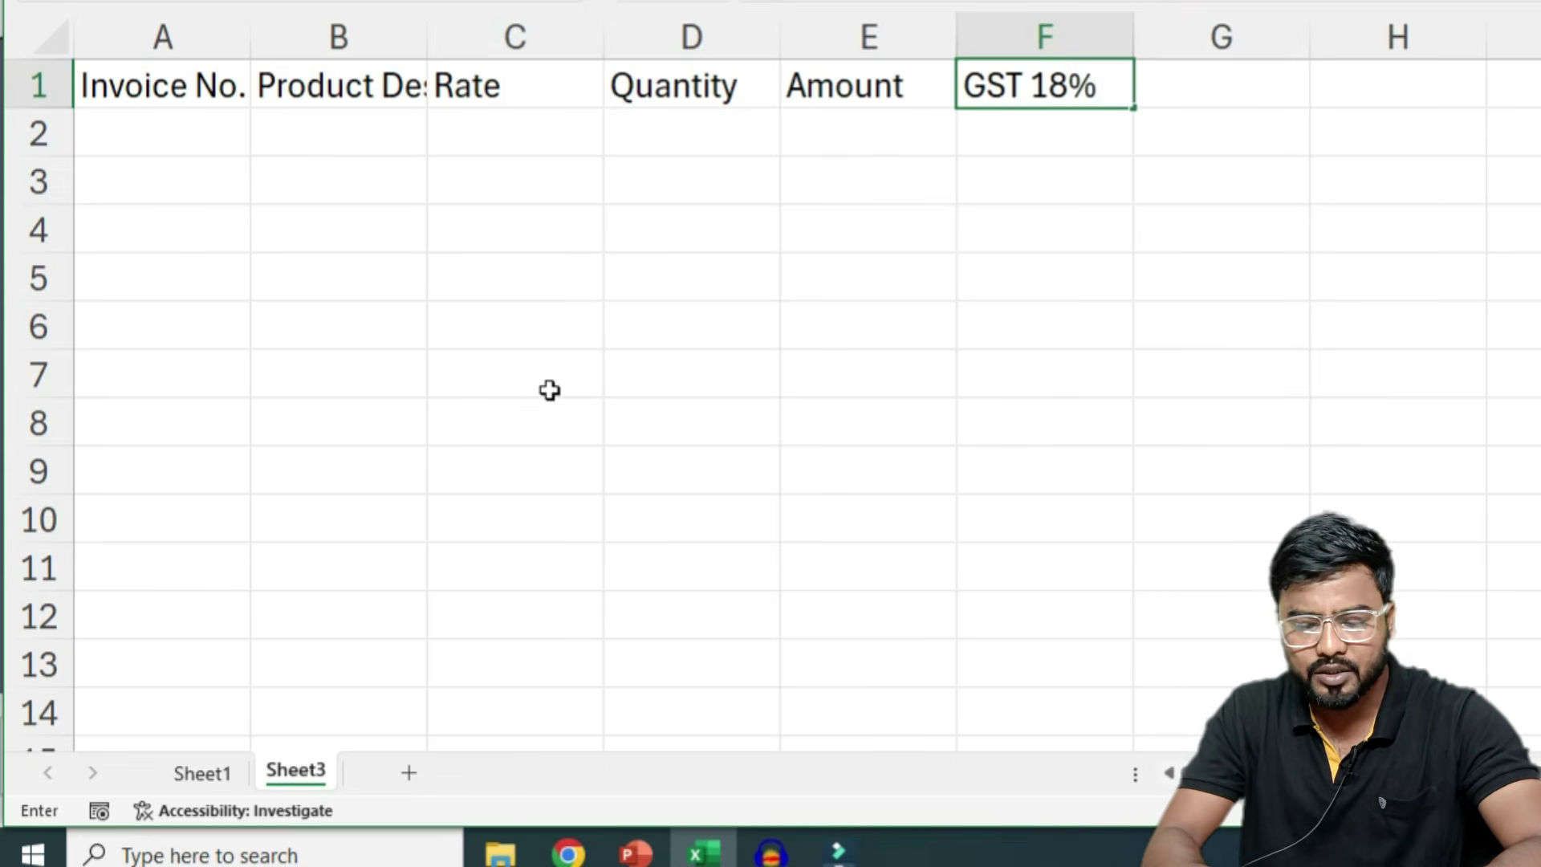
{"action": "key", "text": "Tab"}
{"action": "type", "text": "Total Am"}
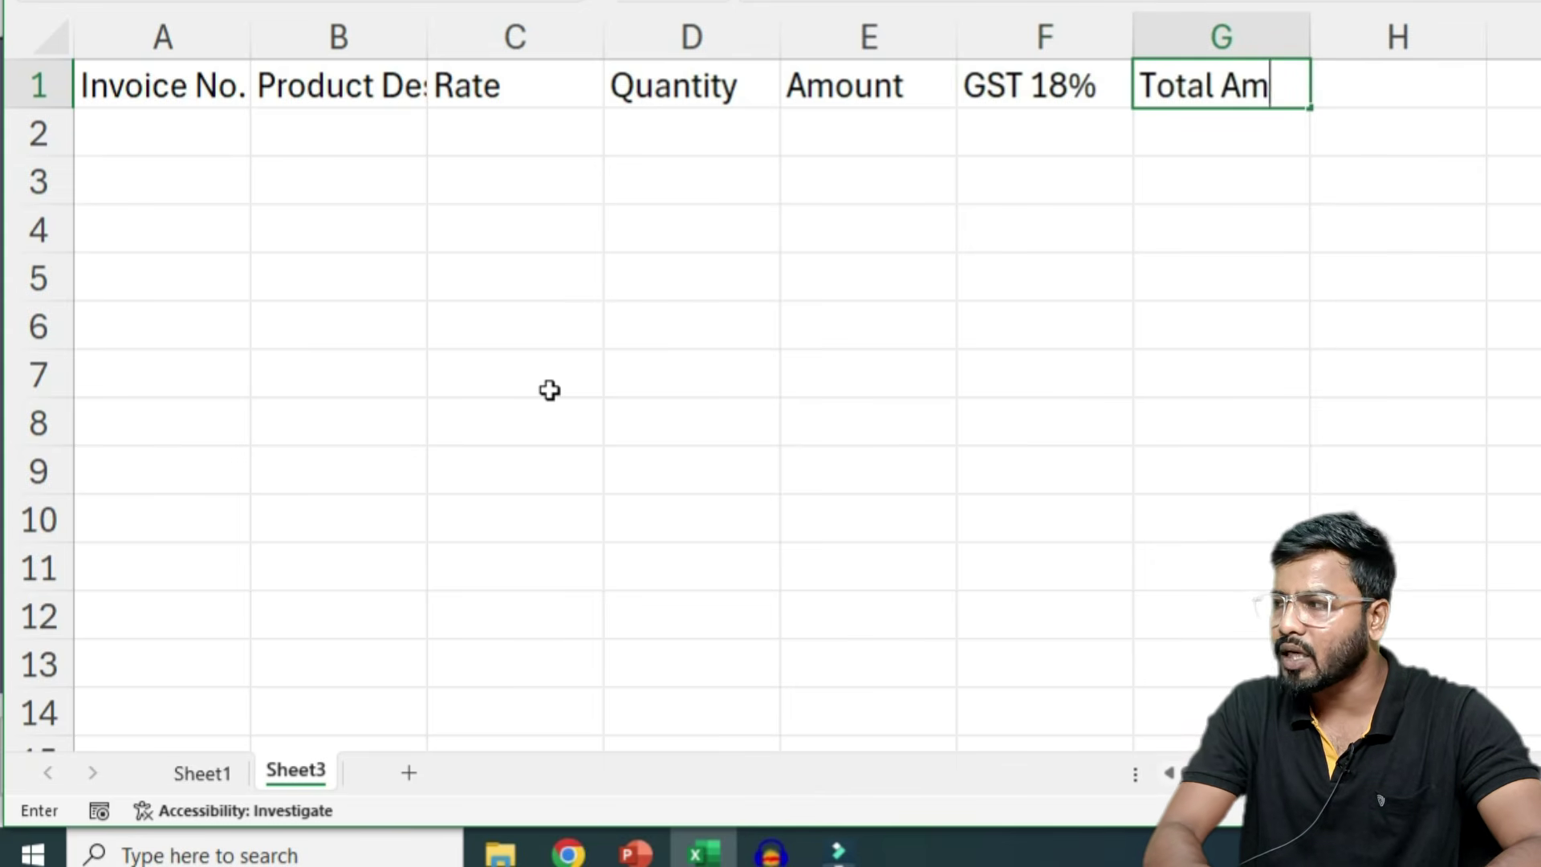
{"action": "type", "text": "ount"}
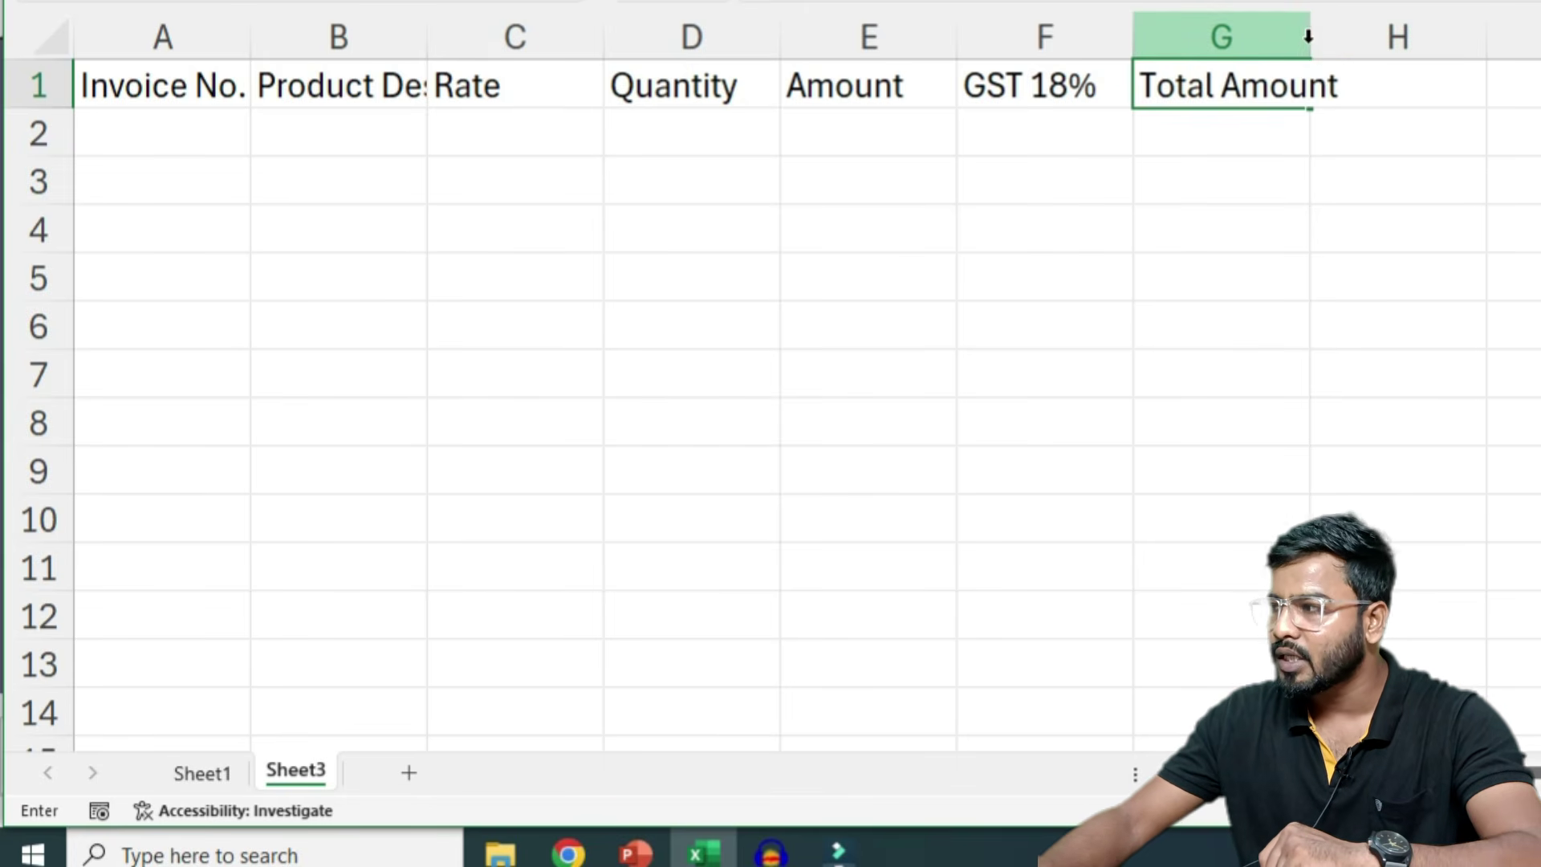
{"action": "left_click", "coordinate": [1286, 144]}
{"action": "double_click", "coordinate": [1310, 40]}
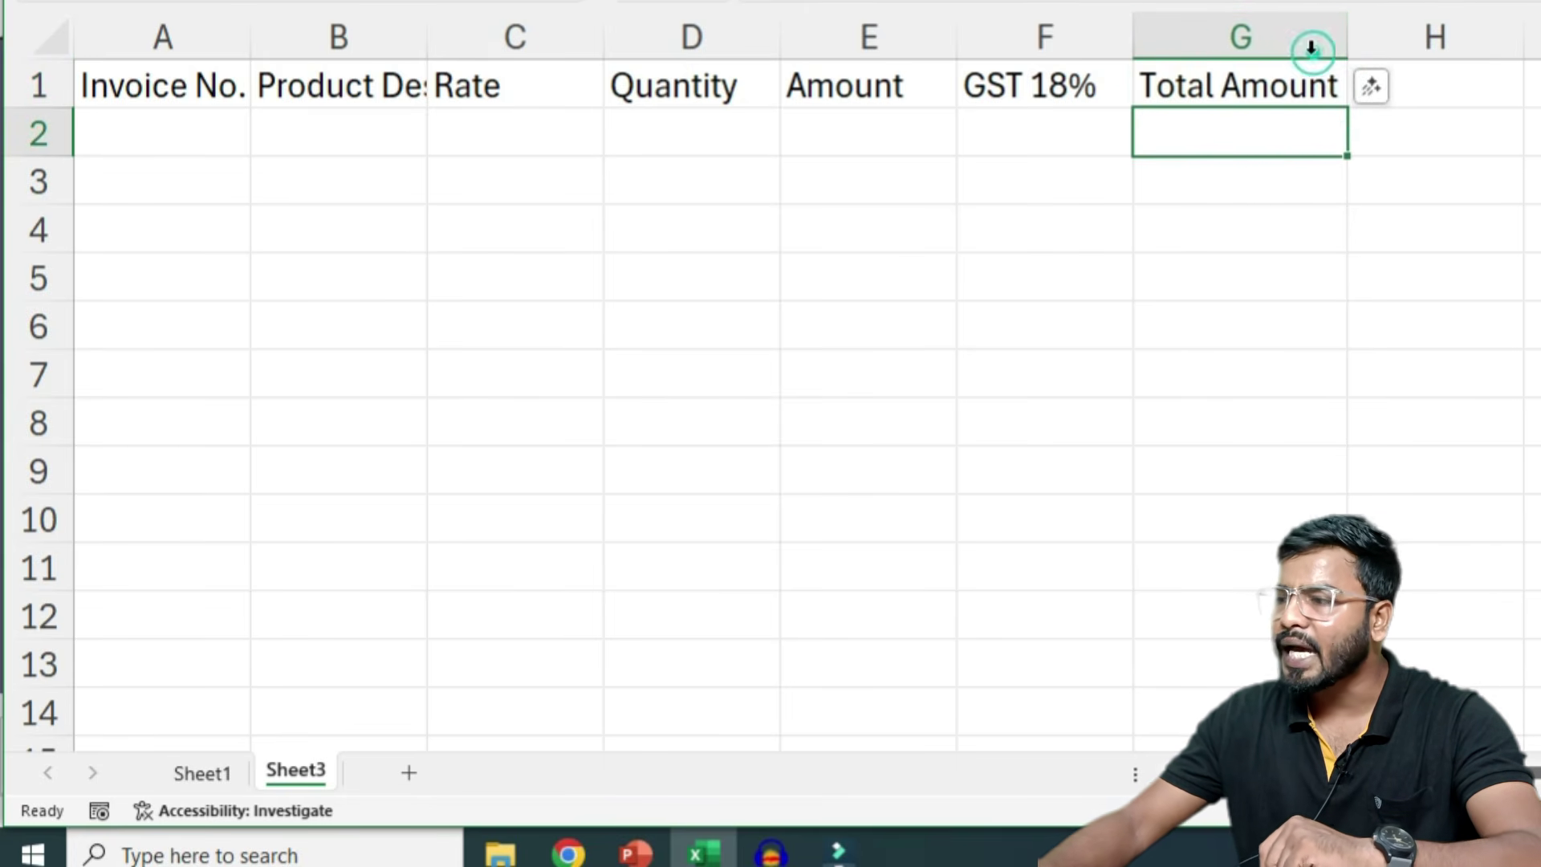
- Check the title rows on Sheet1 and insert three blank rows above the heading row on Sheet3
{"action": "left_click", "coordinate": [205, 771]}
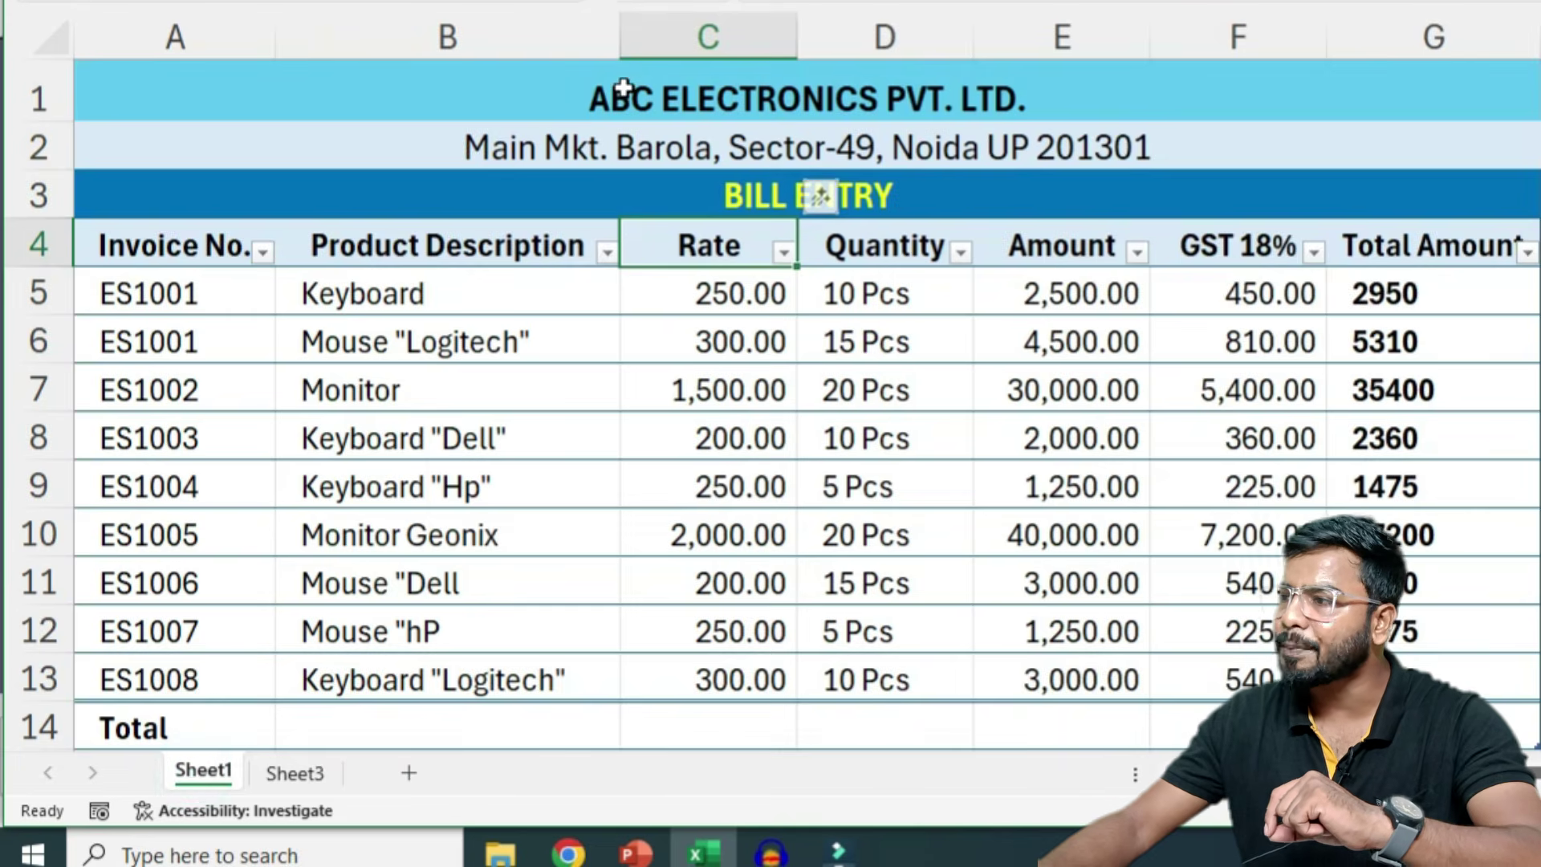
{"action": "left_click", "coordinate": [726, 98]}
{"action": "left_click", "coordinate": [609, 158]}
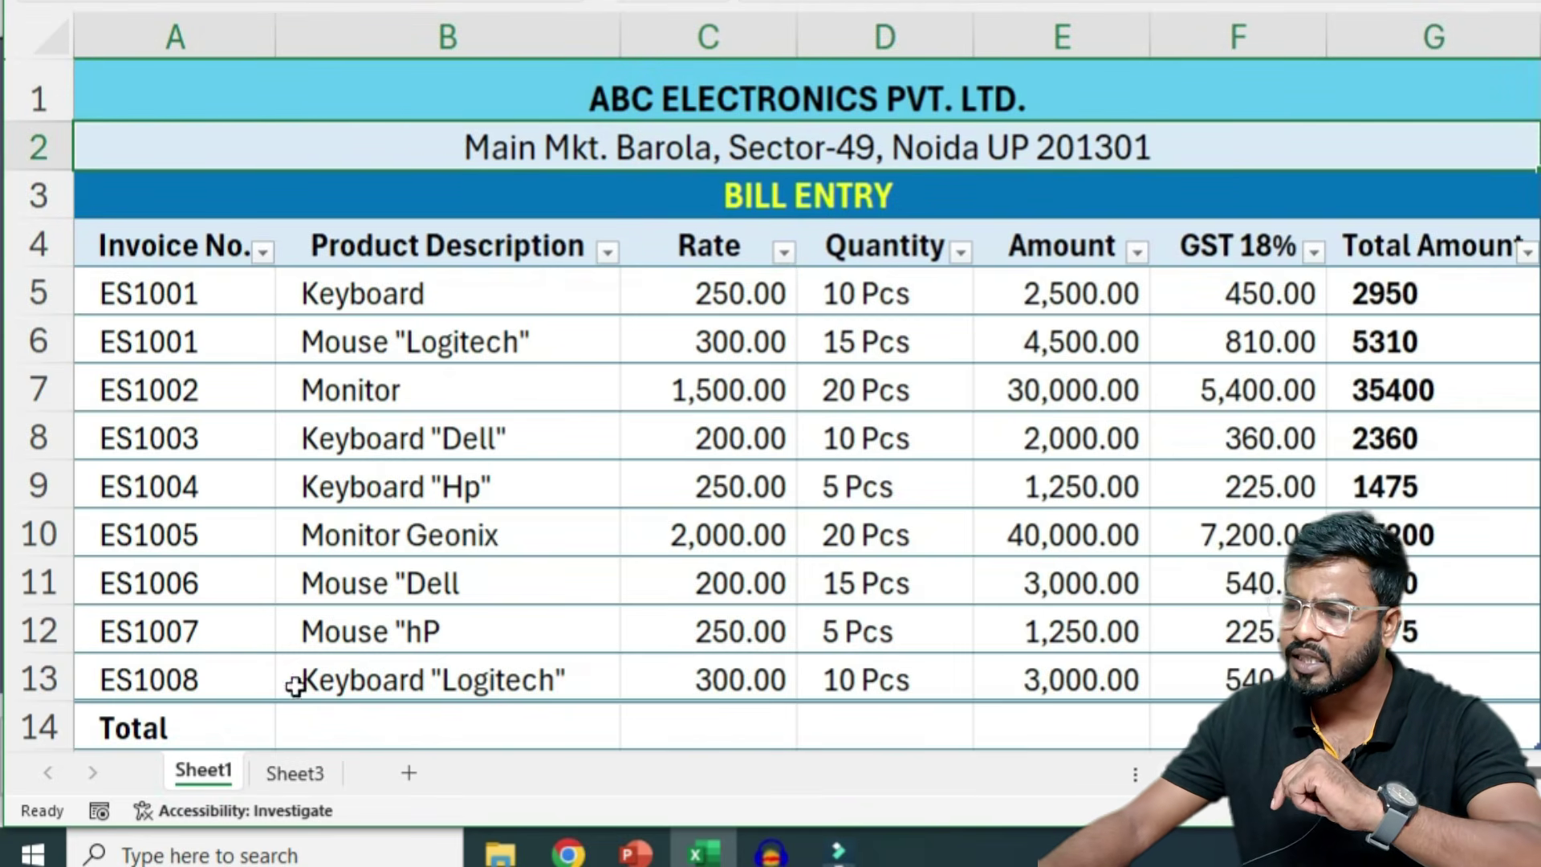
{"action": "left_click", "coordinate": [296, 773]}
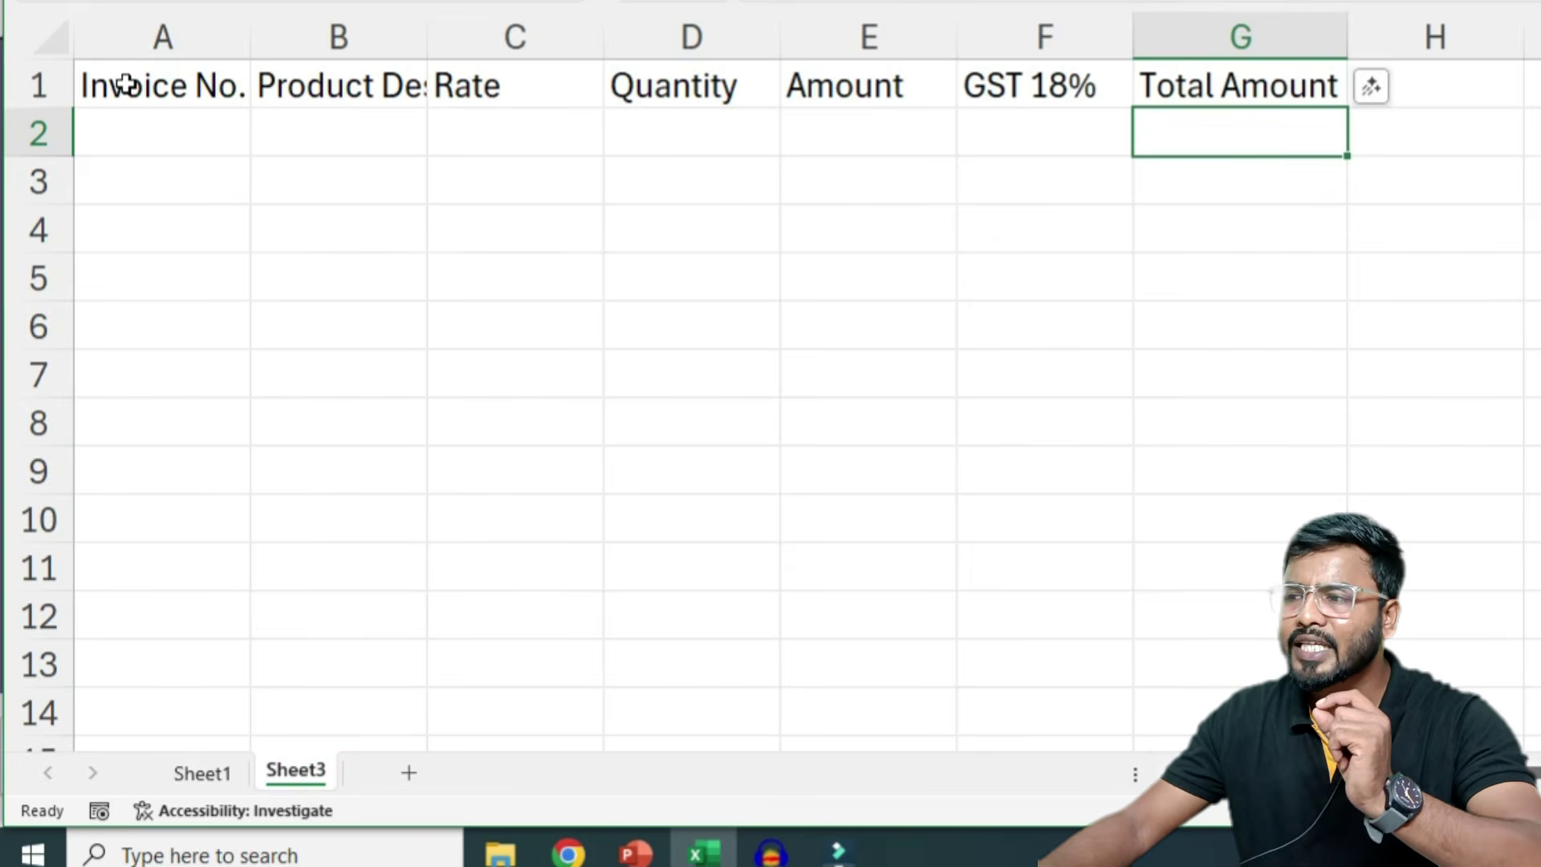
{"action": "left_click", "coordinate": [36, 83]}
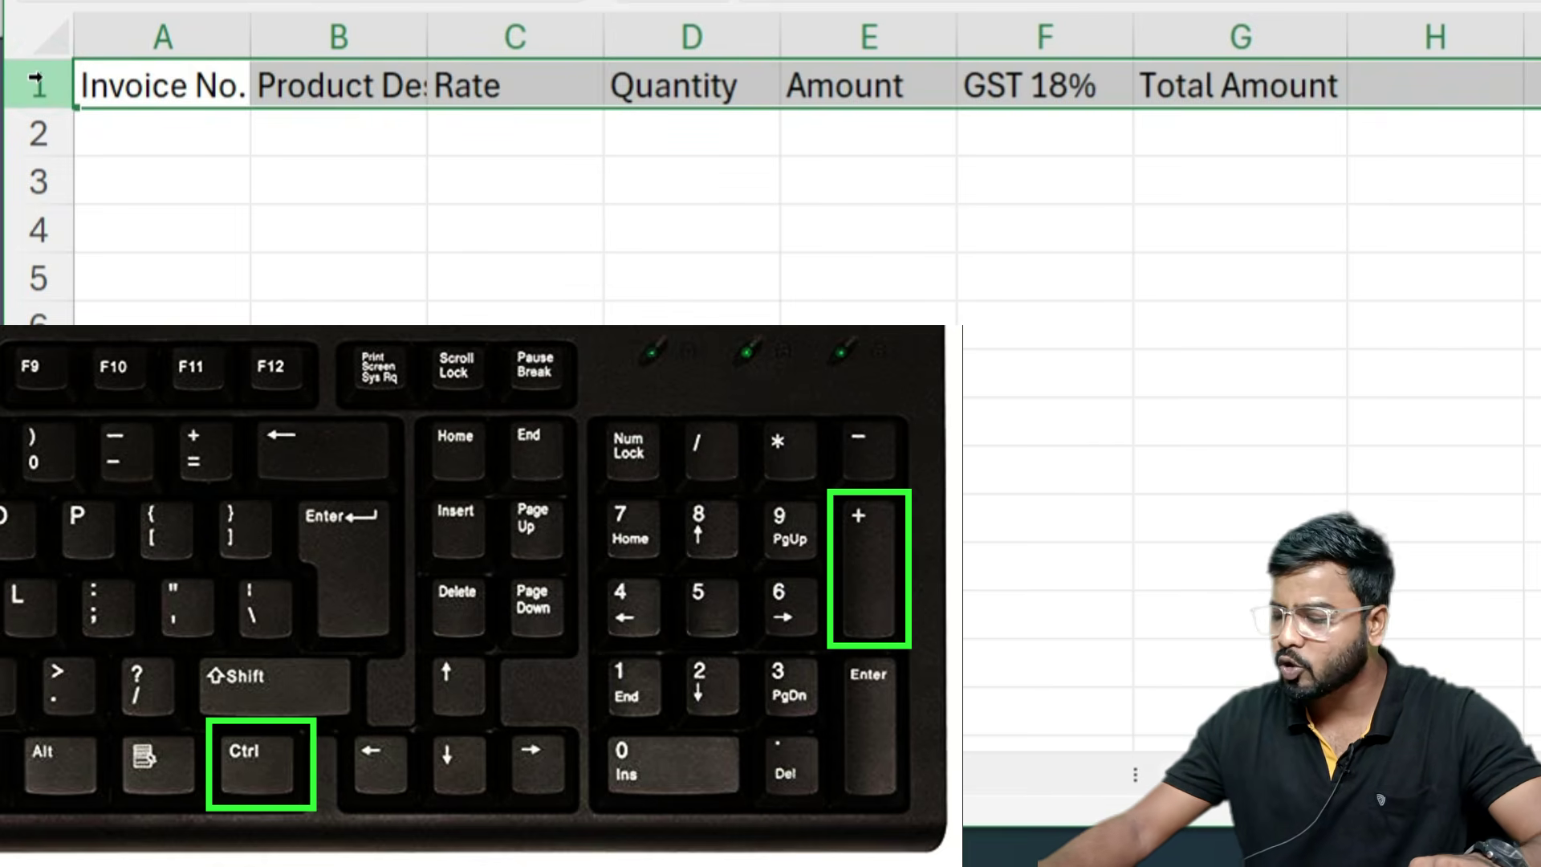
{"action": "key", "text": "ctrl+plus"}
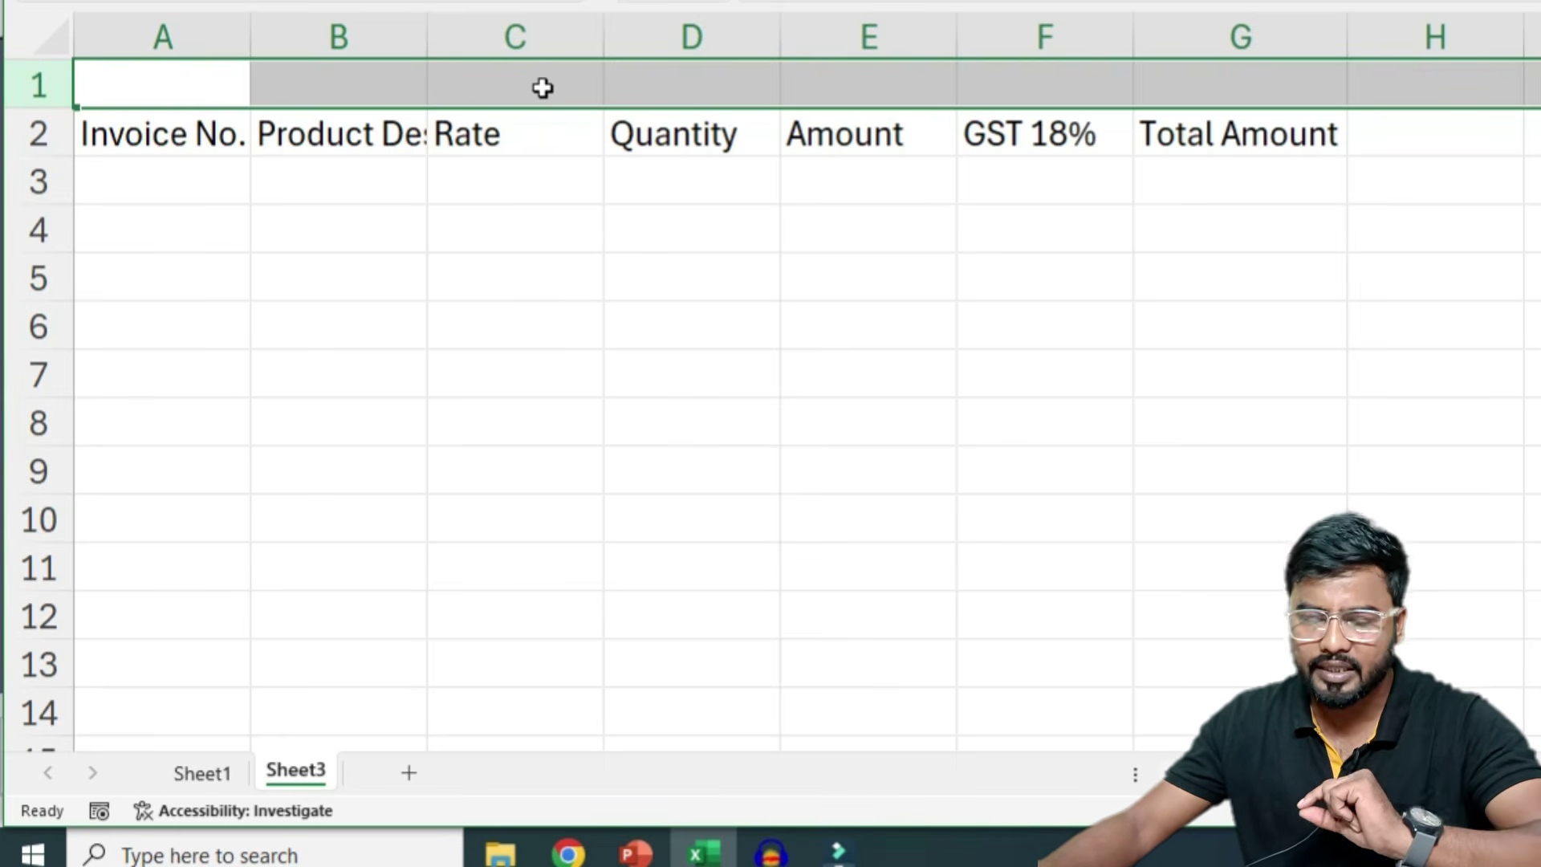
{"action": "key", "text": "ctrl+shift+equal"}
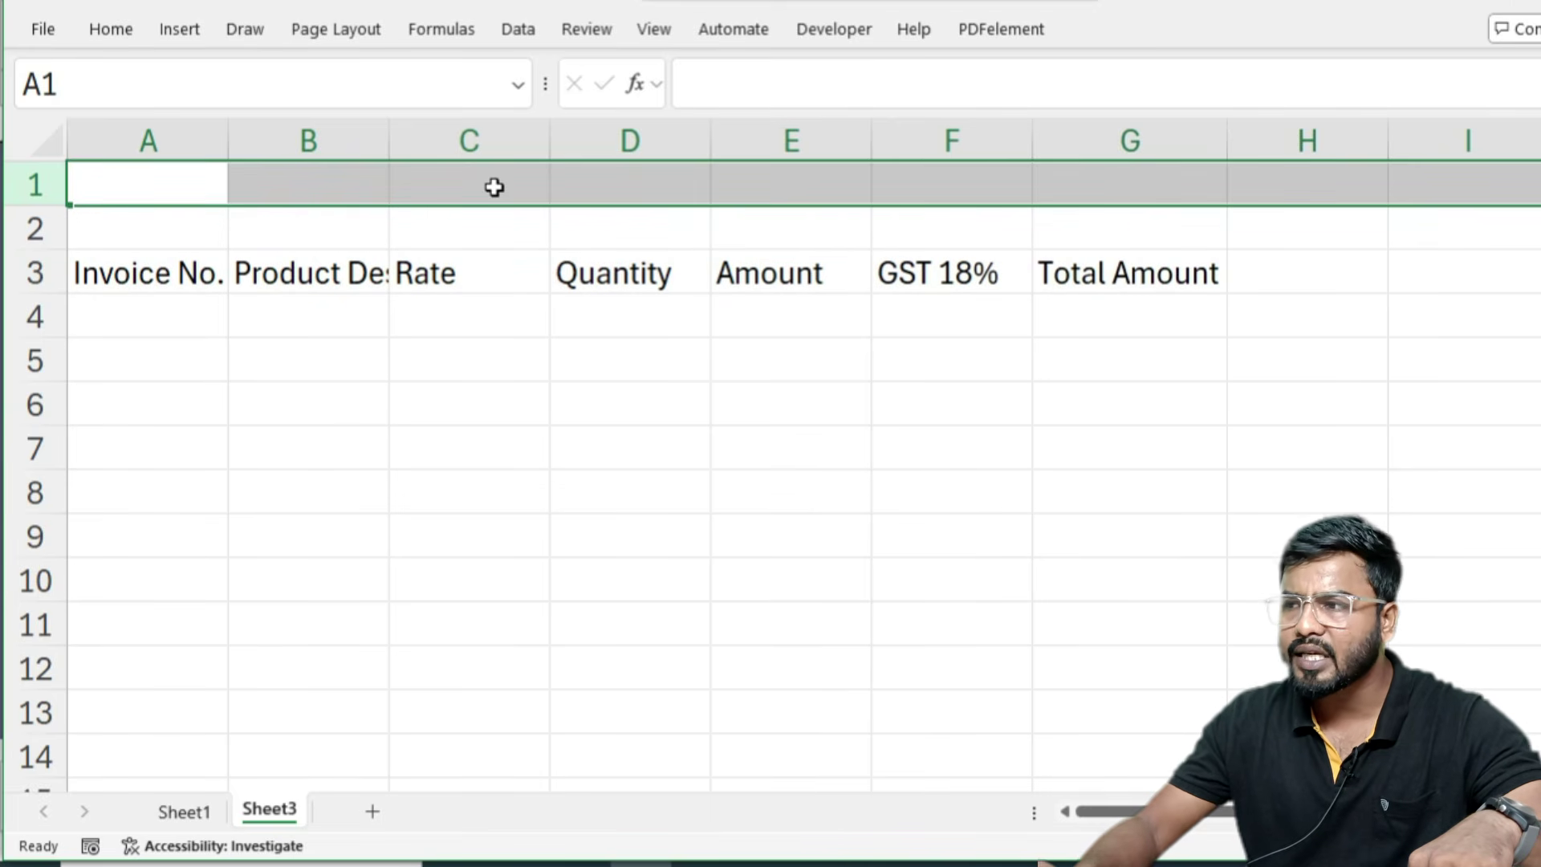
{"action": "key", "text": "ctrl+shift+equal"}
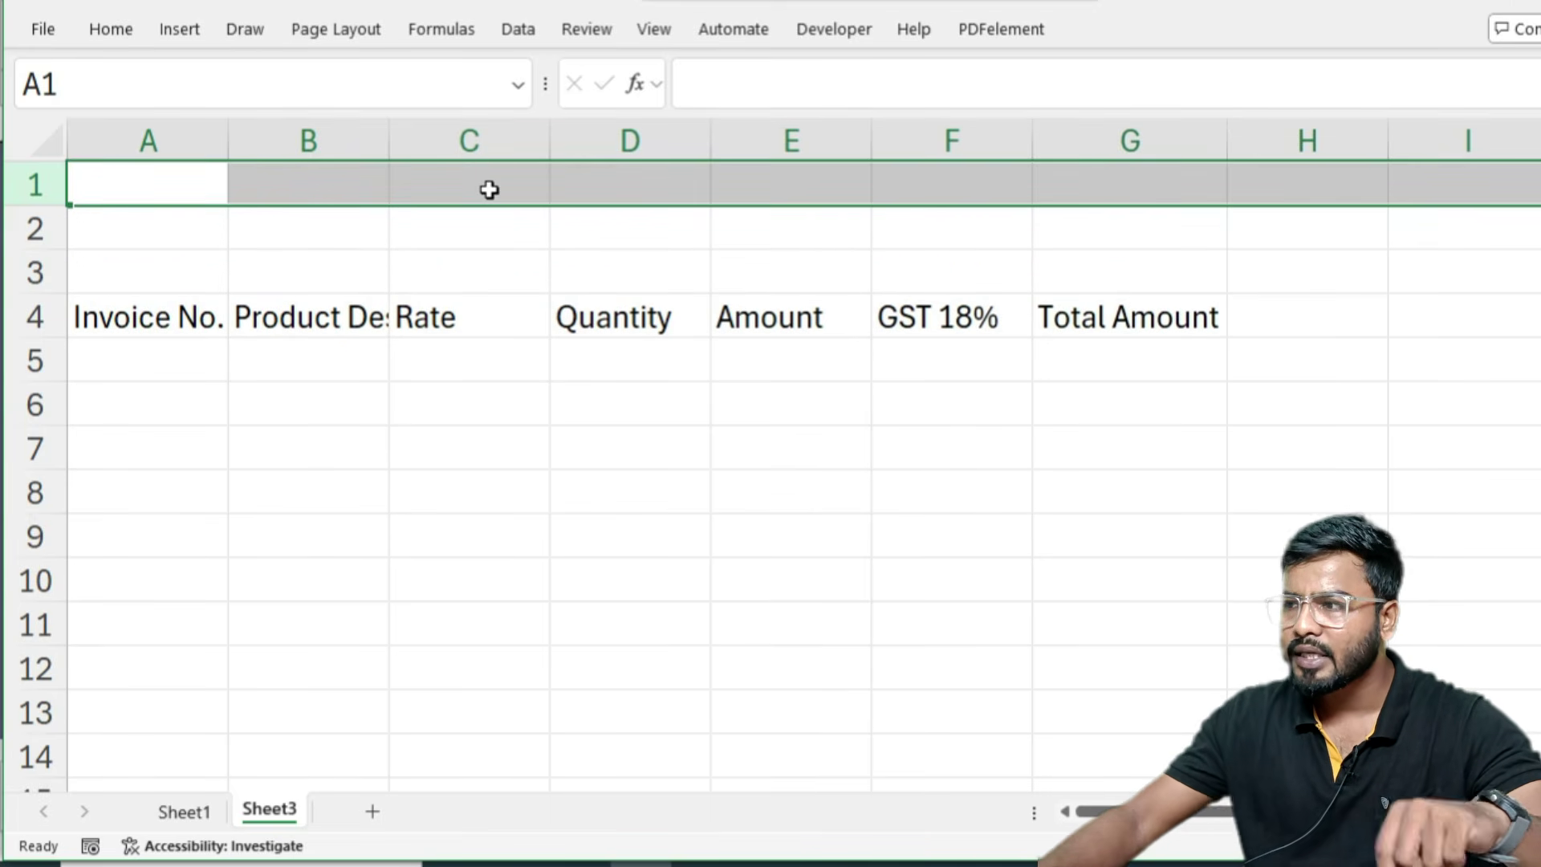
{"action": "left_click", "coordinate": [40, 230]}
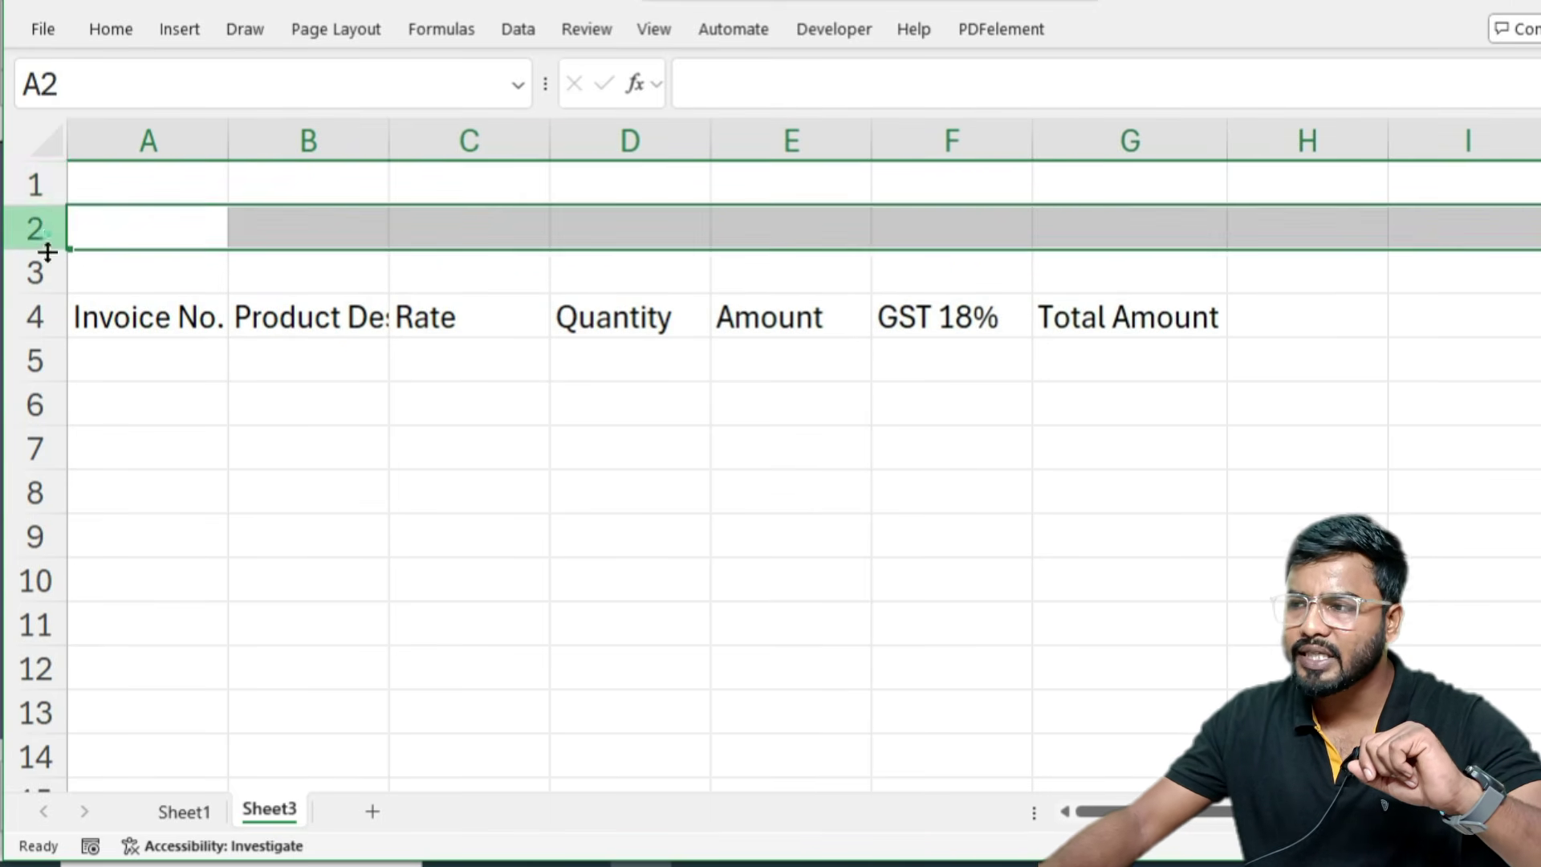
{"action": "left_click", "coordinate": [38, 273]}
- Compare the title rows on Sheet1 and apply Merge Across to A1:G3 on Sheet3
{"action": "left_click", "coordinate": [180, 812]}
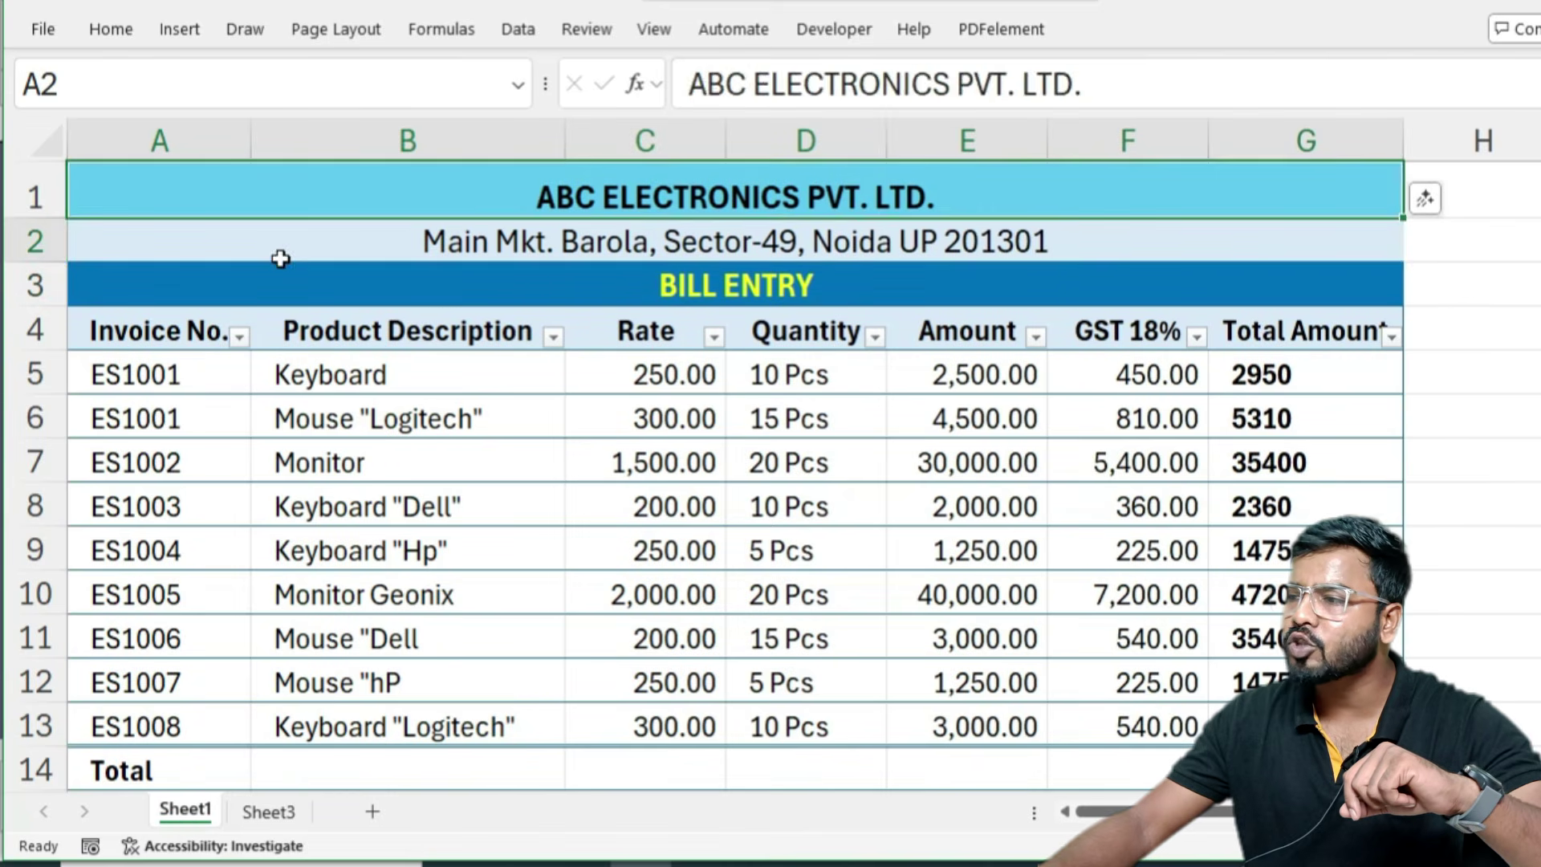
{"action": "left_click", "coordinate": [282, 303]}
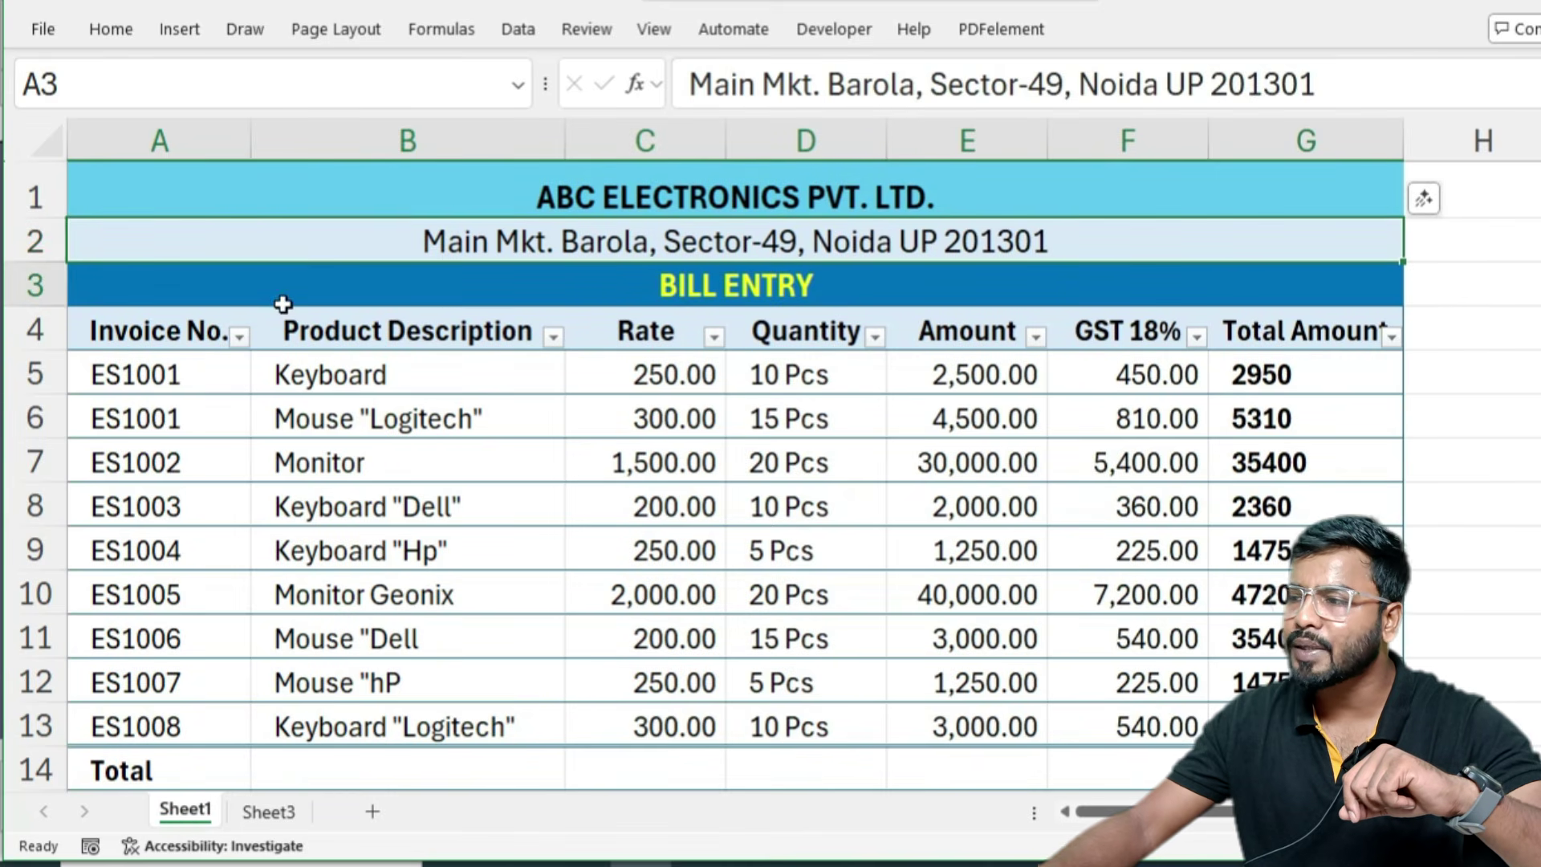
{"action": "left_click", "coordinate": [269, 810]}
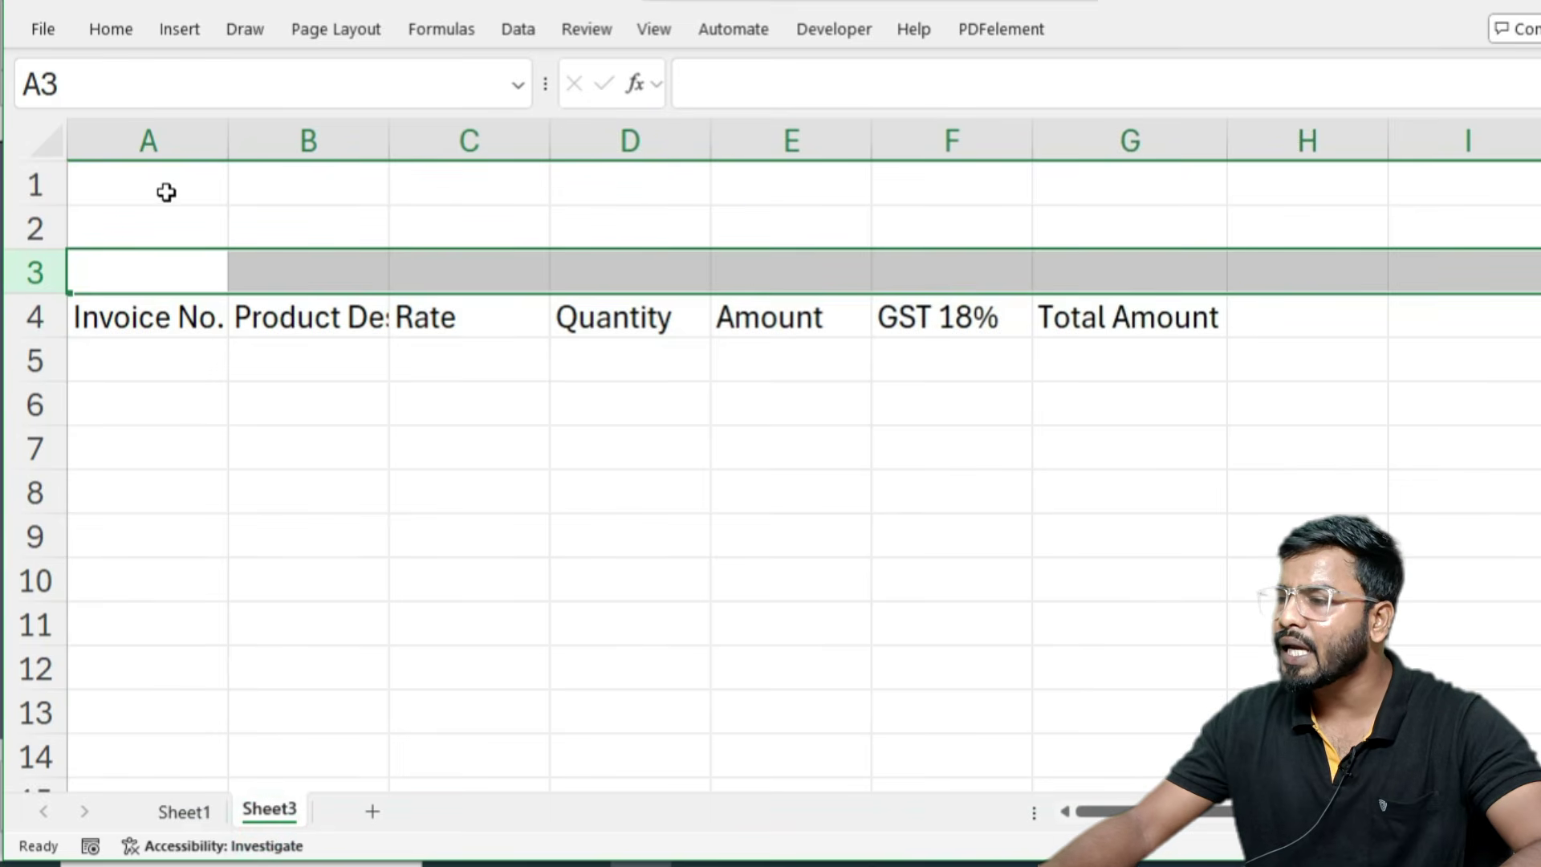
{"action": "left_click_drag", "start_coordinate": [165, 191], "coordinate": [1073, 268]}
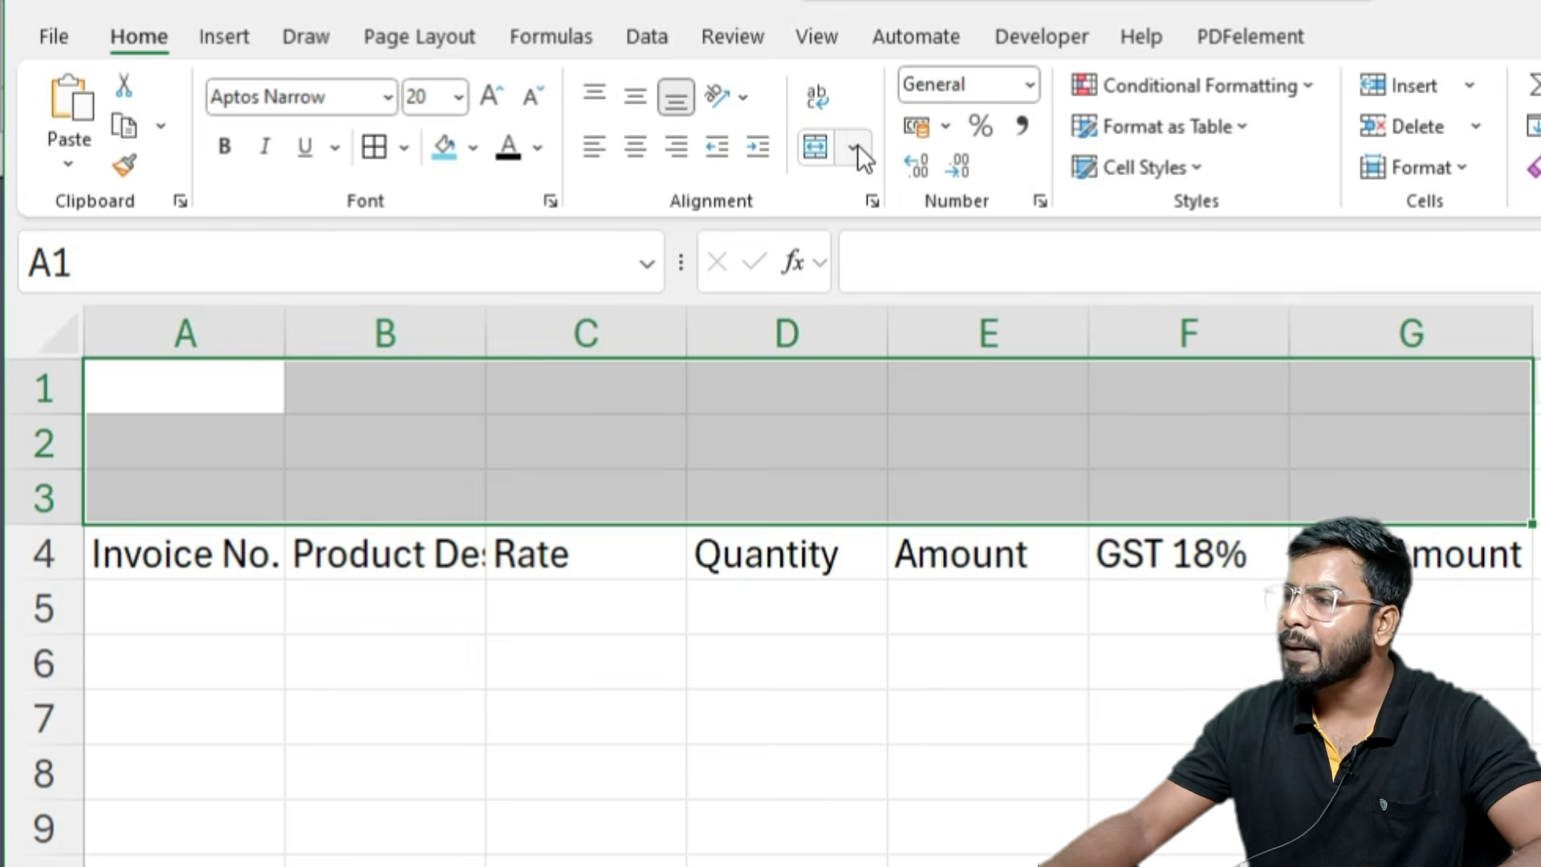
{"action": "left_click", "coordinate": [855, 146]}
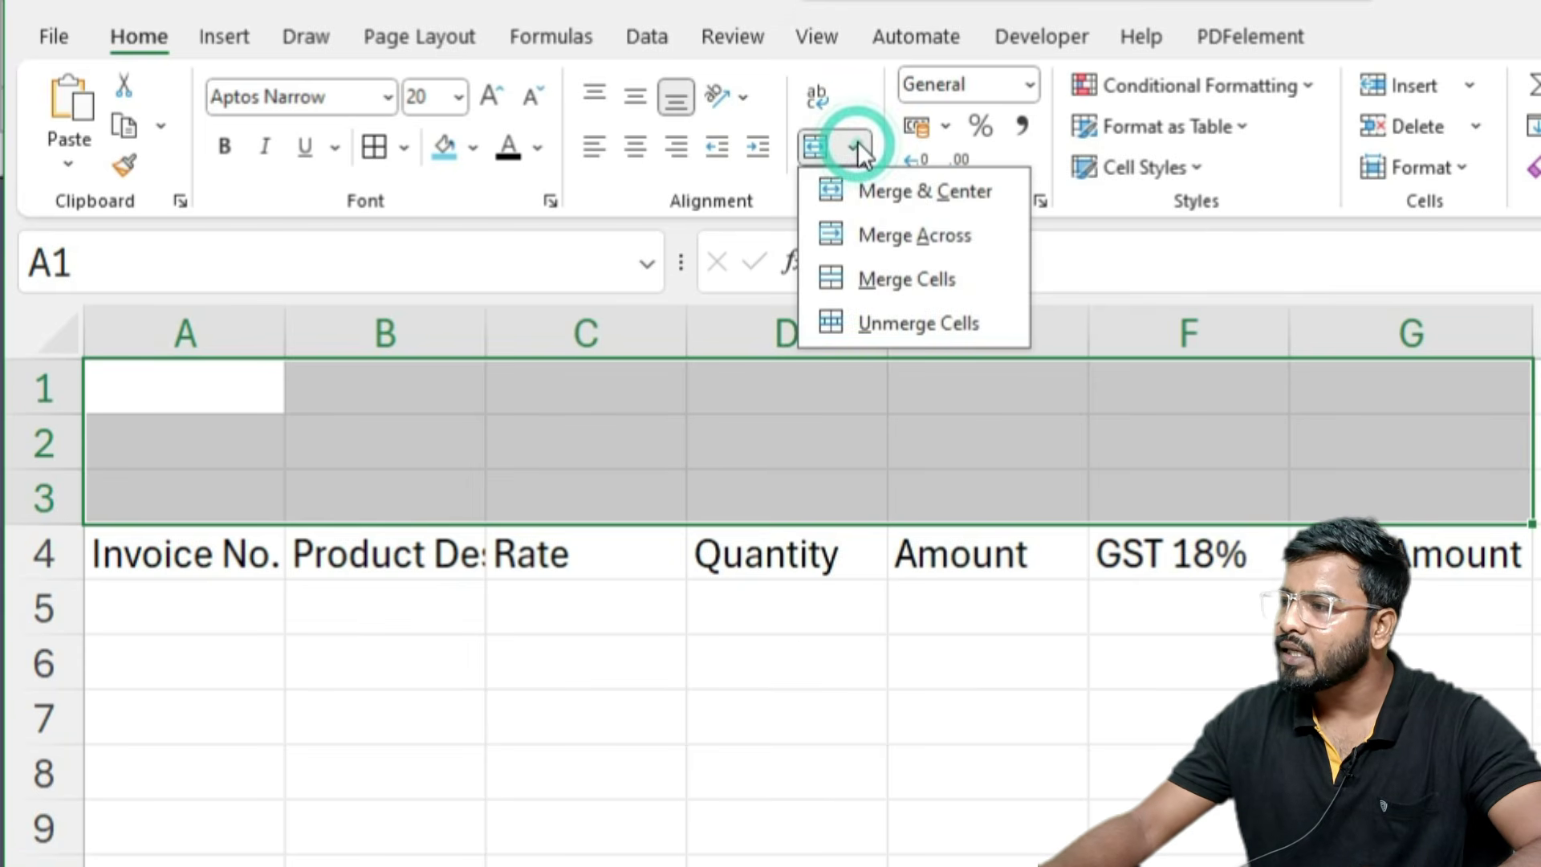
{"action": "left_click", "coordinate": [907, 247]}
{"action": "left_click", "coordinate": [348, 722]}
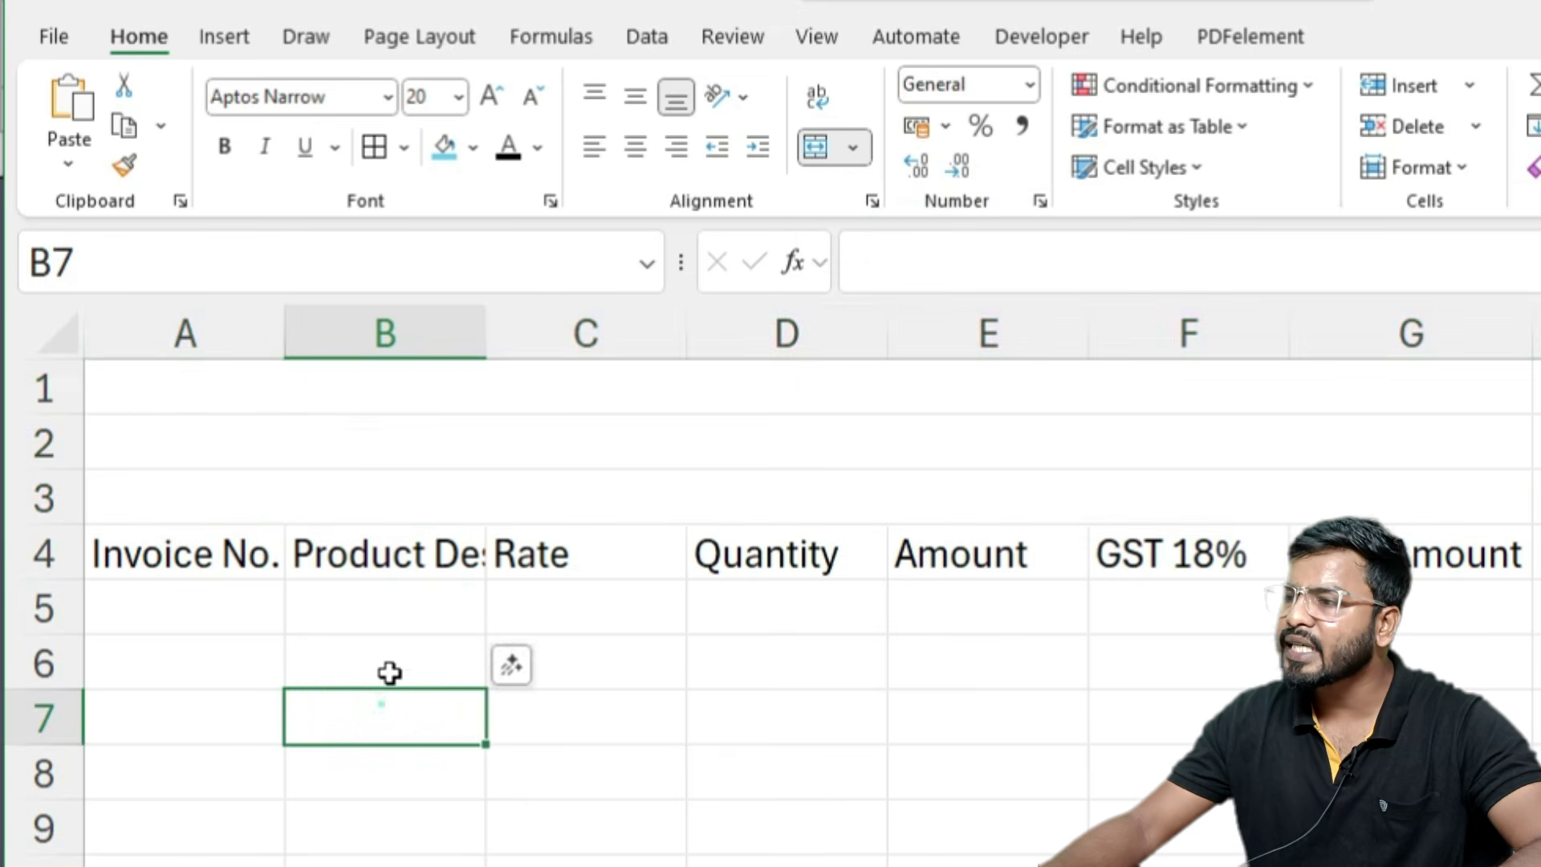
{"action": "left_click", "coordinate": [251, 389]}
{"action": "left_click", "coordinate": [894, 430]}
{"action": "left_click", "coordinate": [822, 488]}
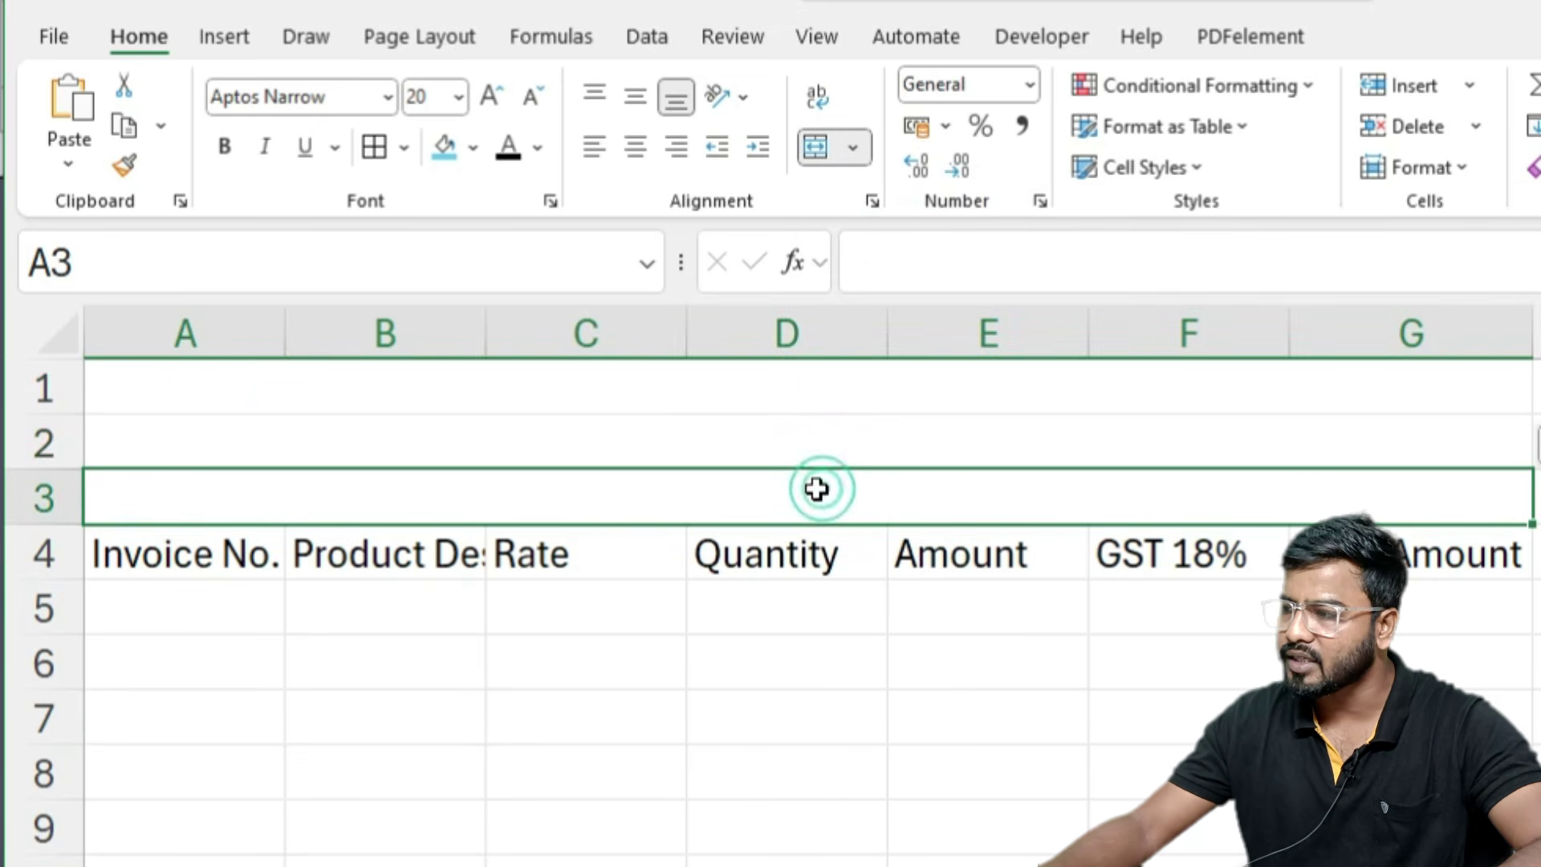
- Center the merged title rows 1 to 3 horizontally and select the first title row
{"action": "left_click_drag", "start_coordinate": [733, 401], "coordinate": [725, 478]}
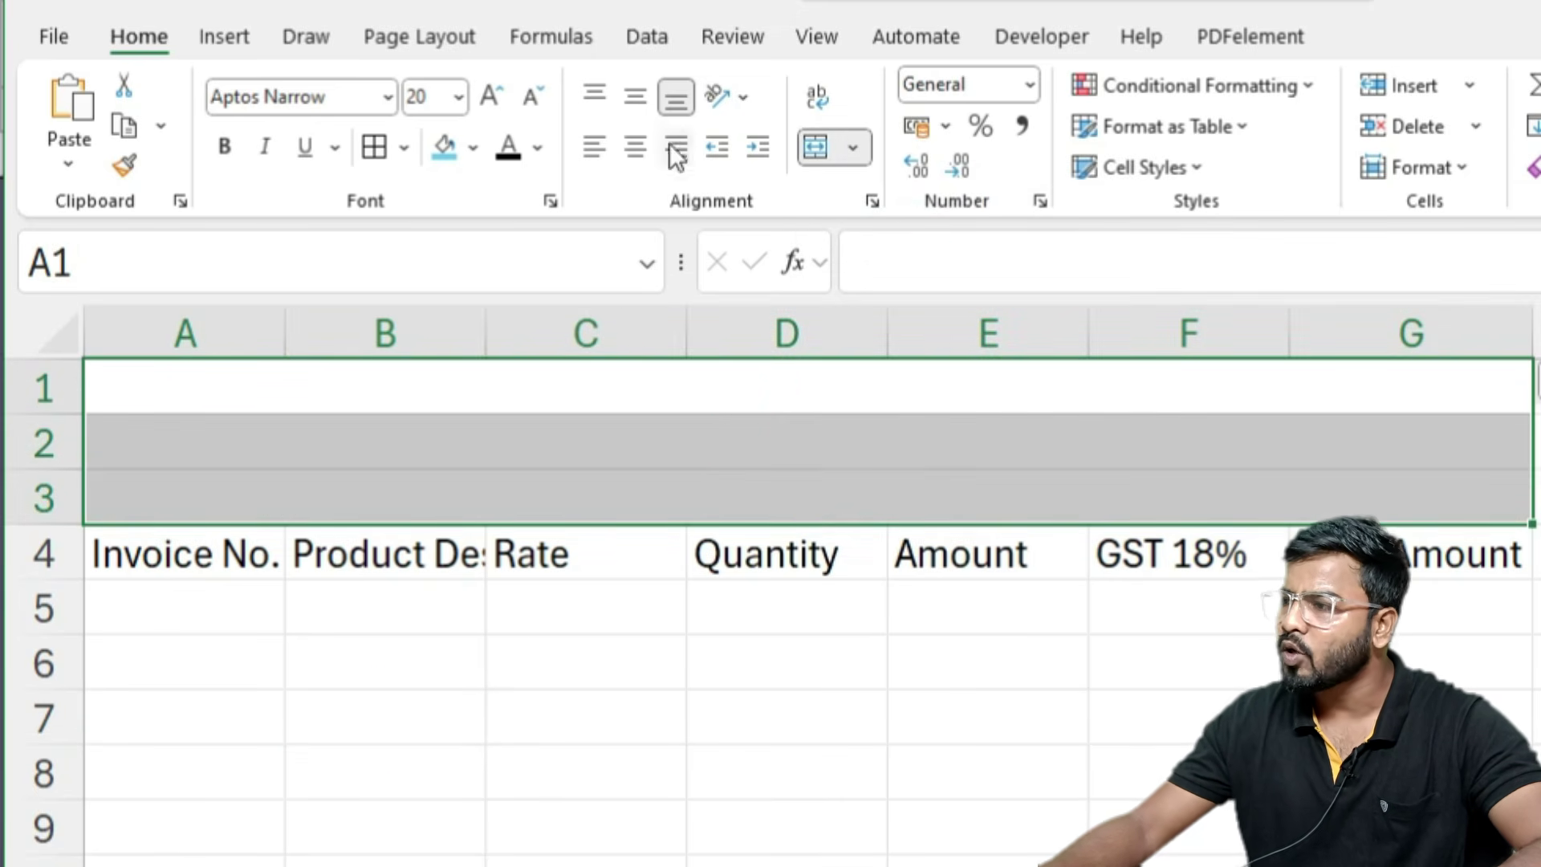
{"action": "left_click", "coordinate": [634, 148]}
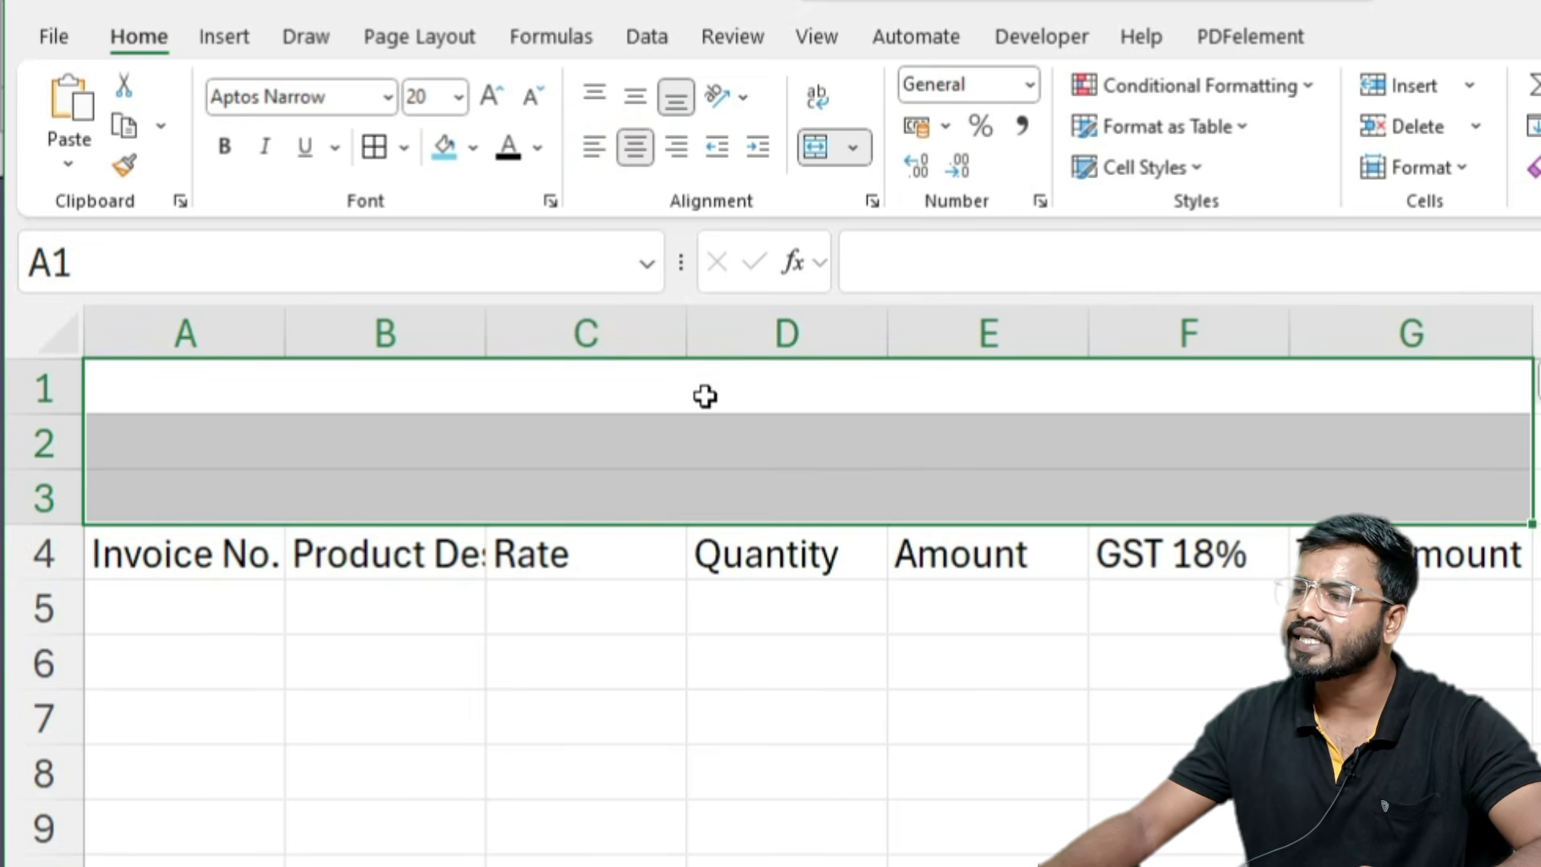
{"action": "left_click", "coordinate": [777, 382]}
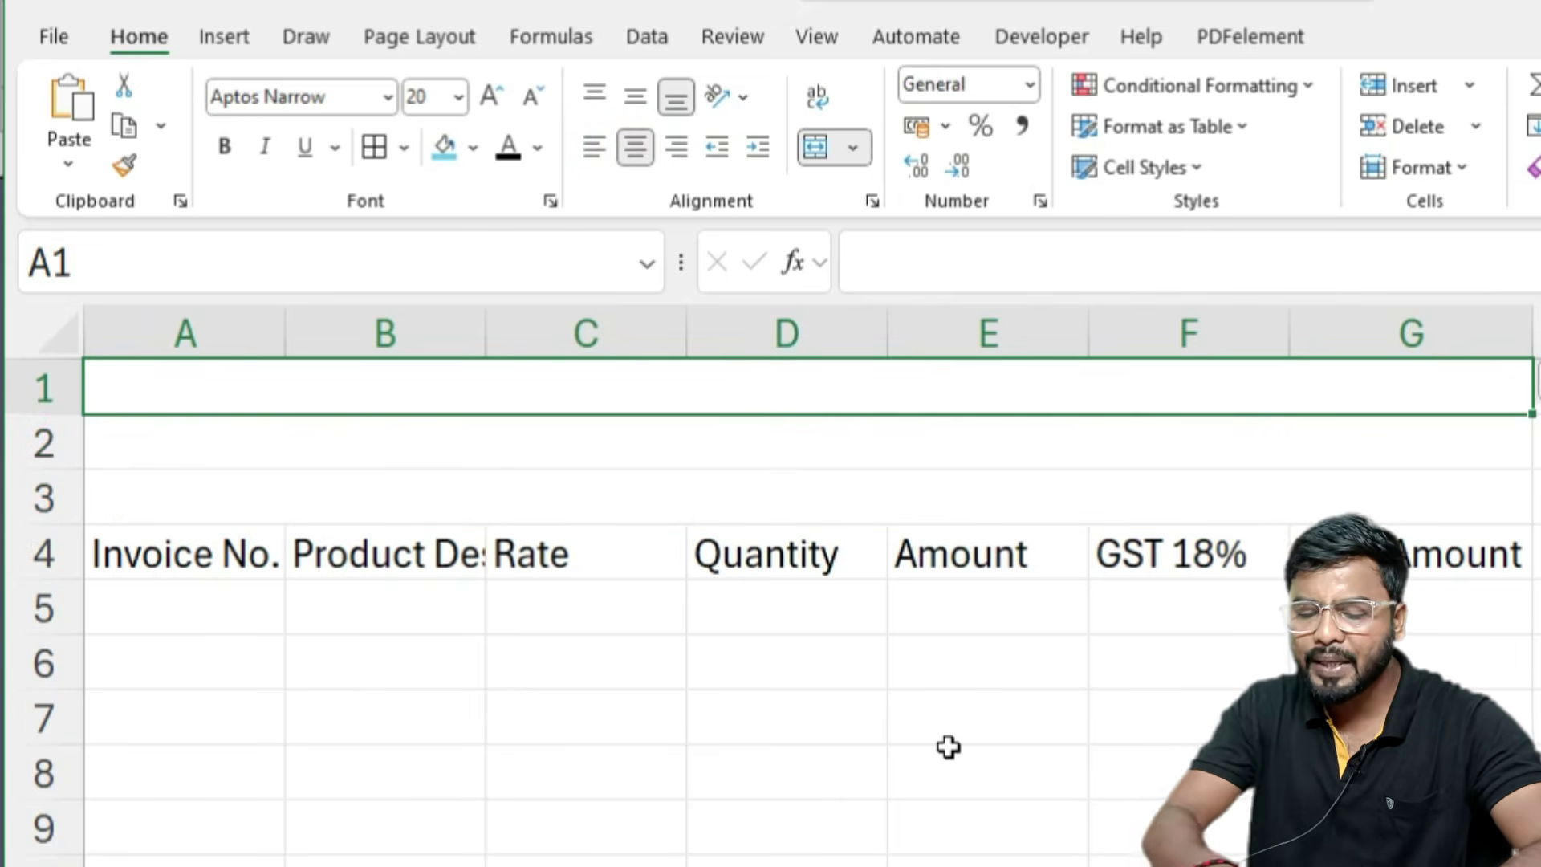
- Enter the company title ABC ELECTRONICS PVT. LTD. in the merged row 1
{"action": "type", "text": "ABC"}
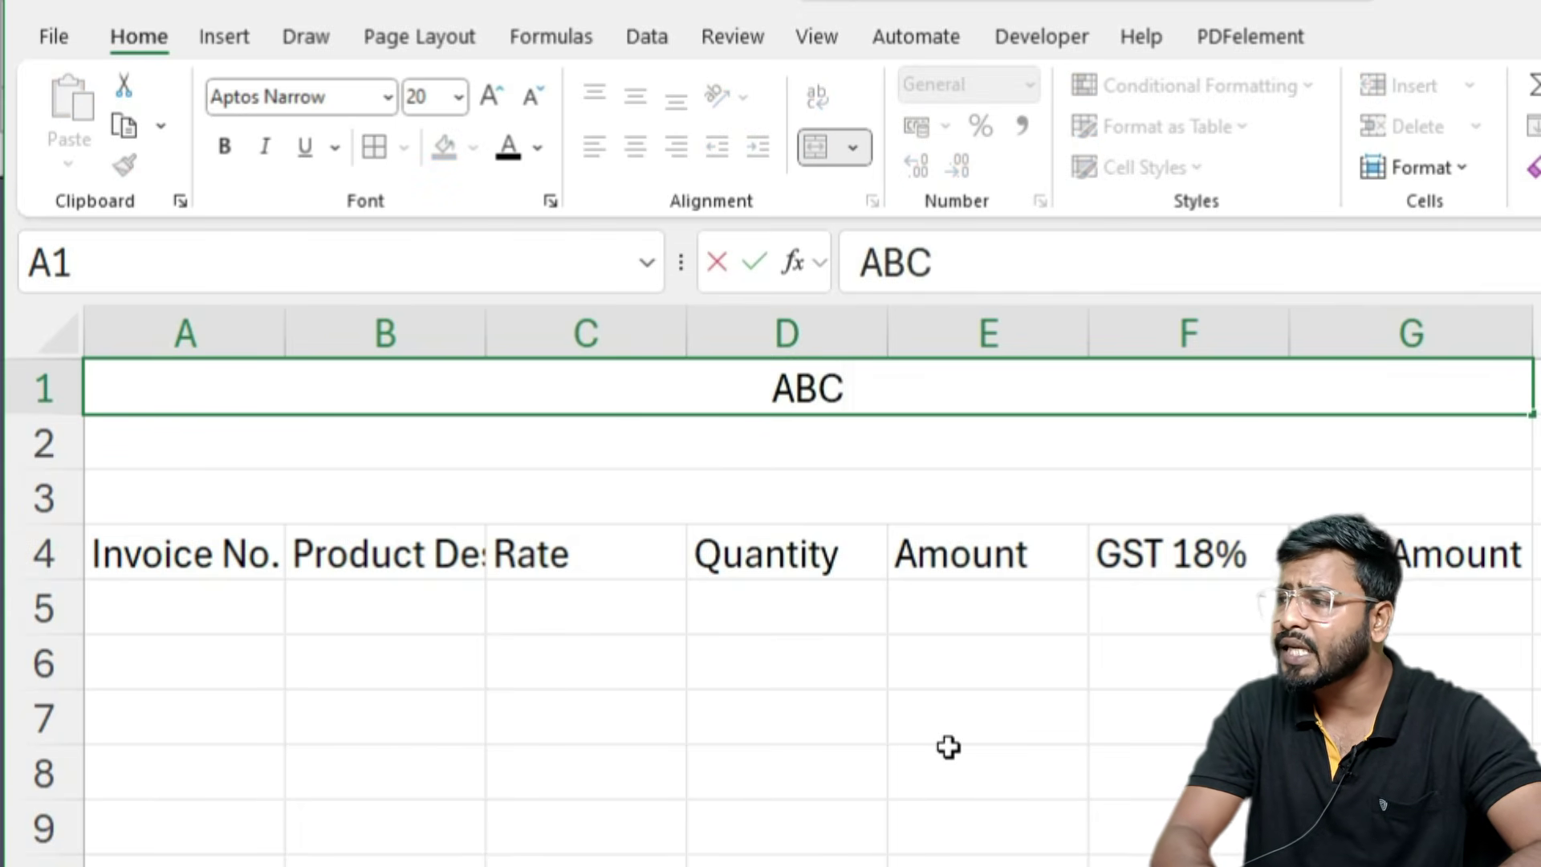
{"action": "key", "text": "BackSpace"}
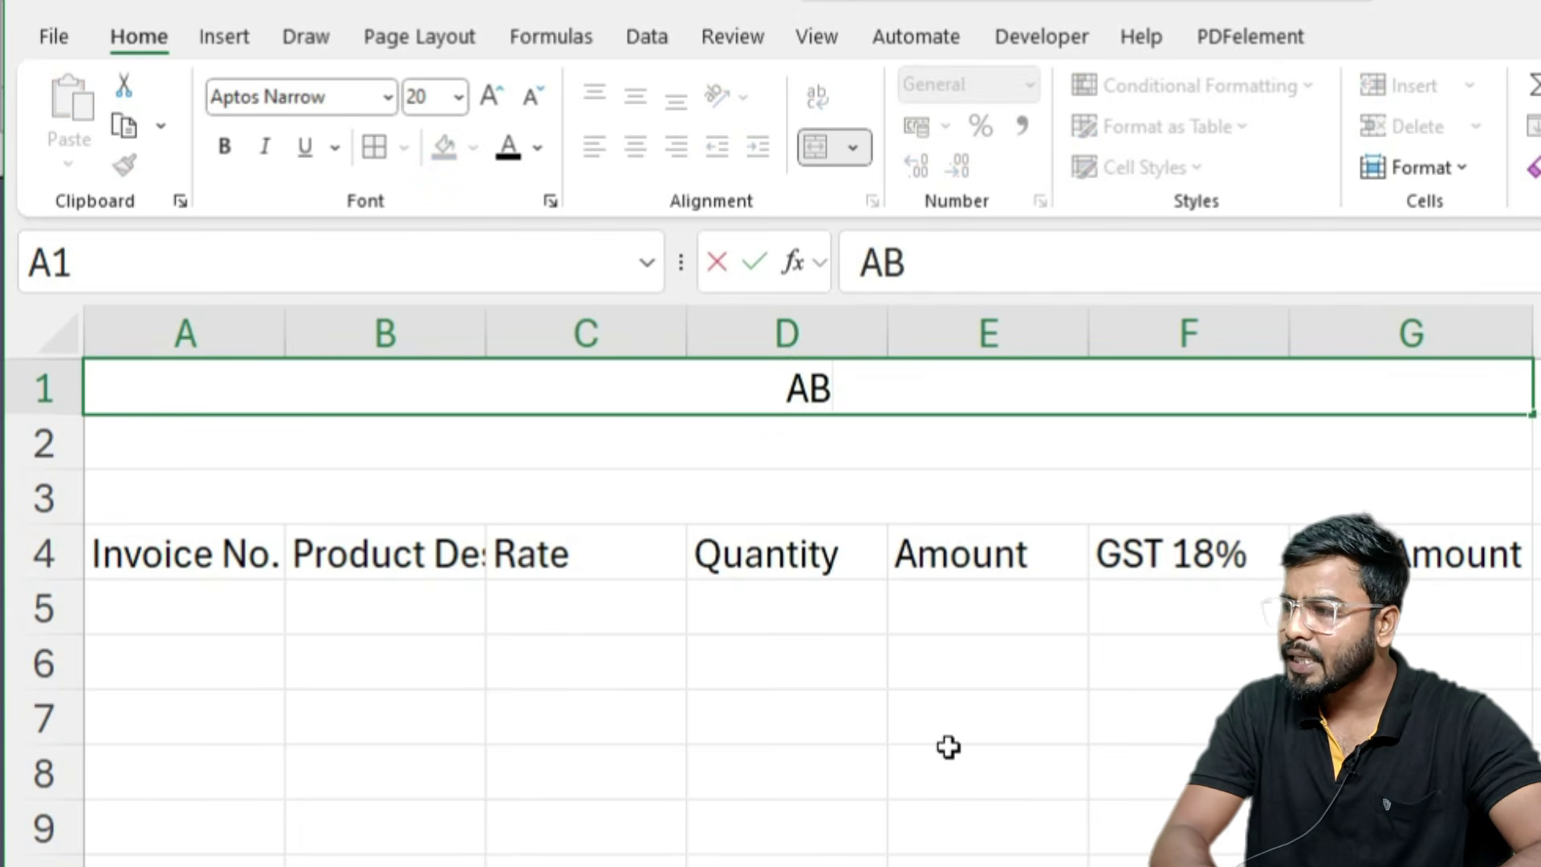
{"action": "type", "text": "C ELECTR"}
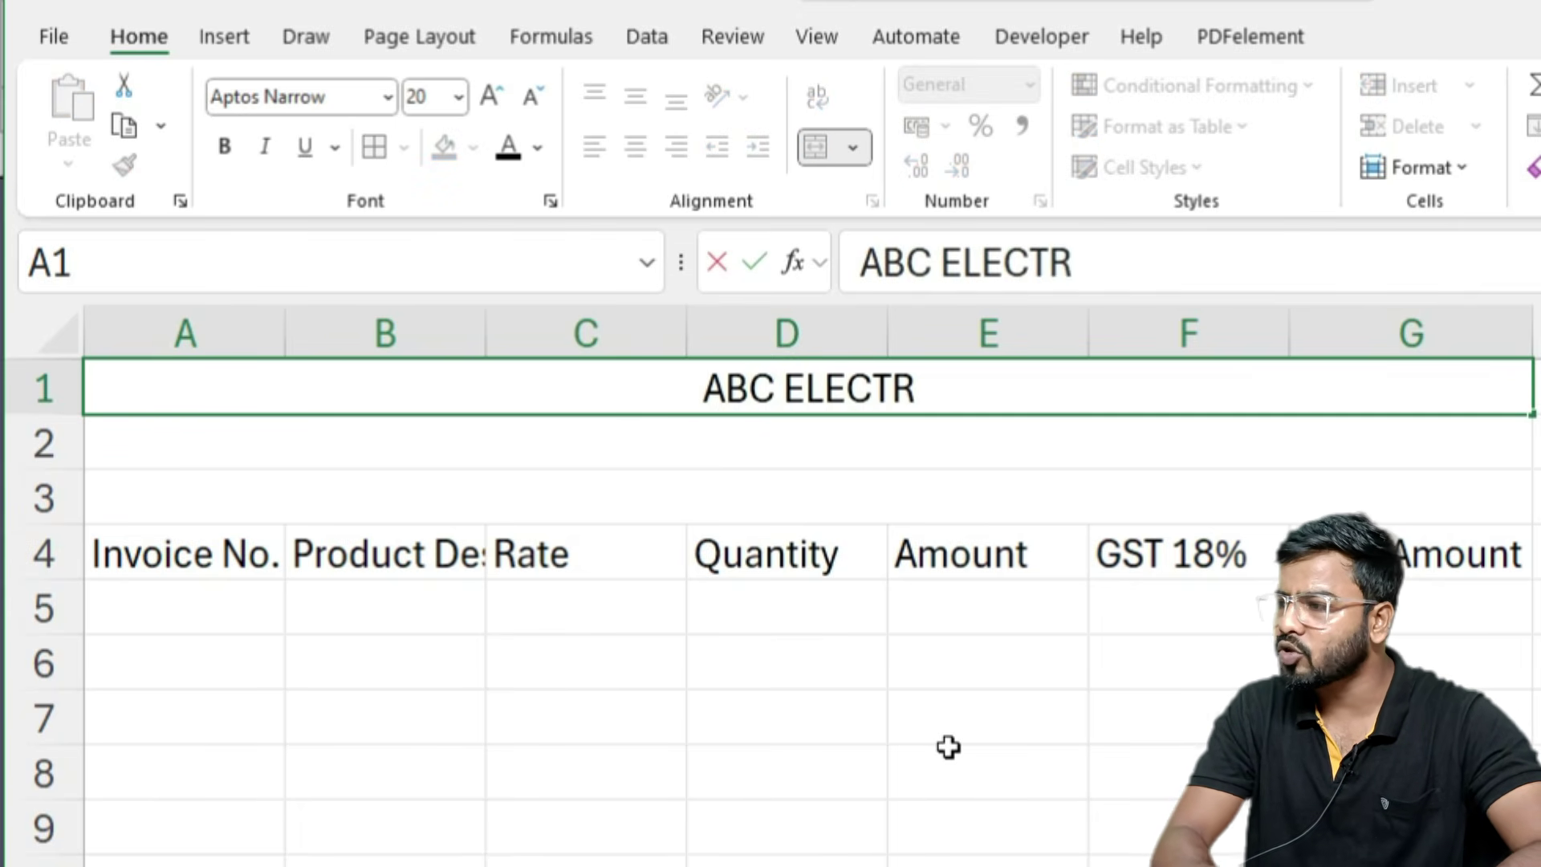
{"action": "type", "text": "ONICS P"}
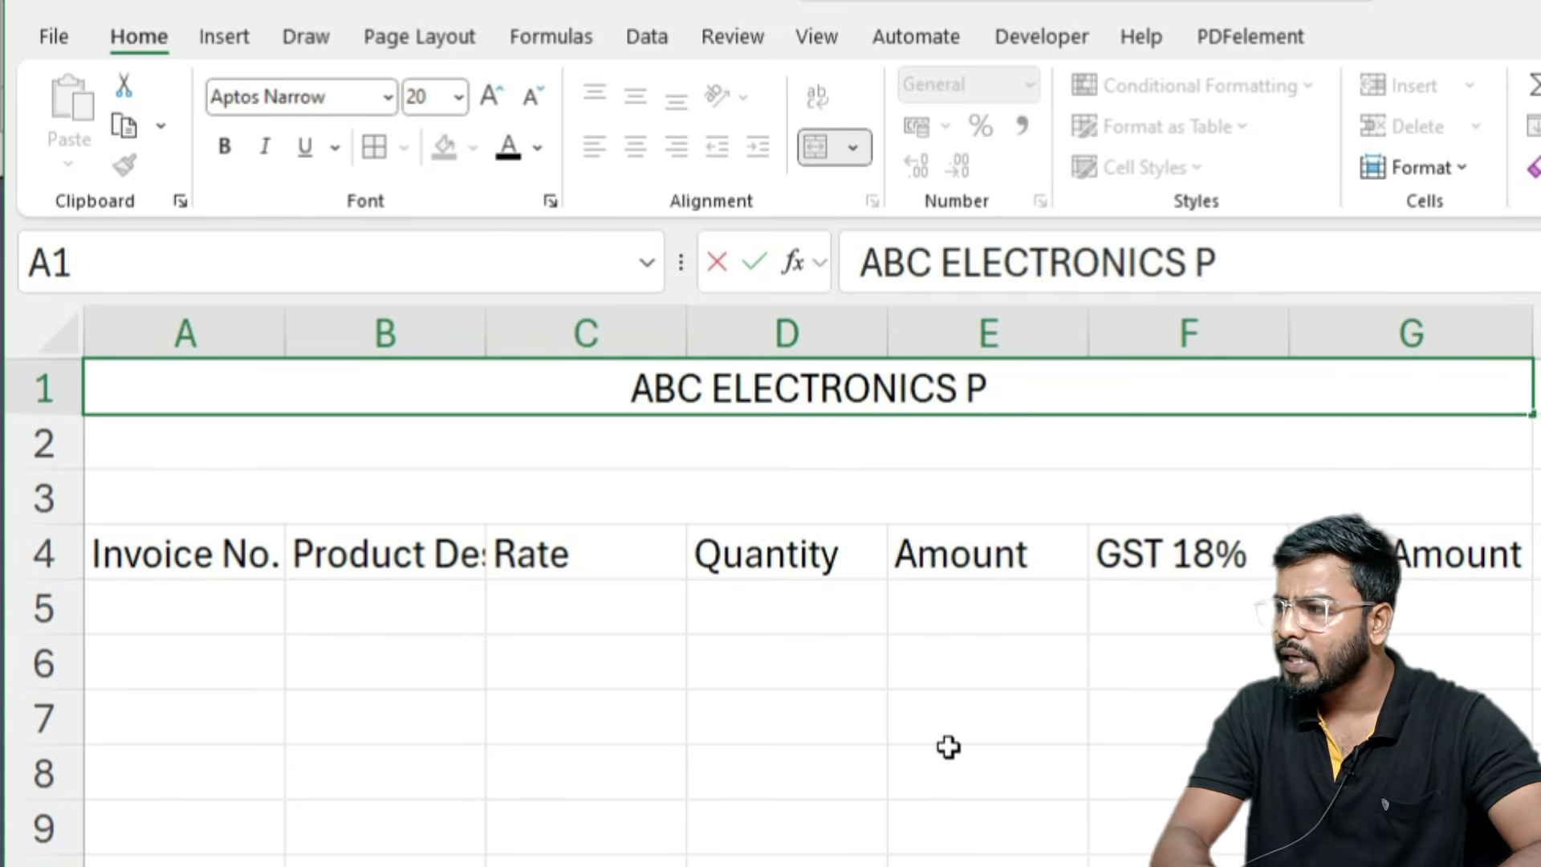
{"action": "type", "text": "VT. LTD."}
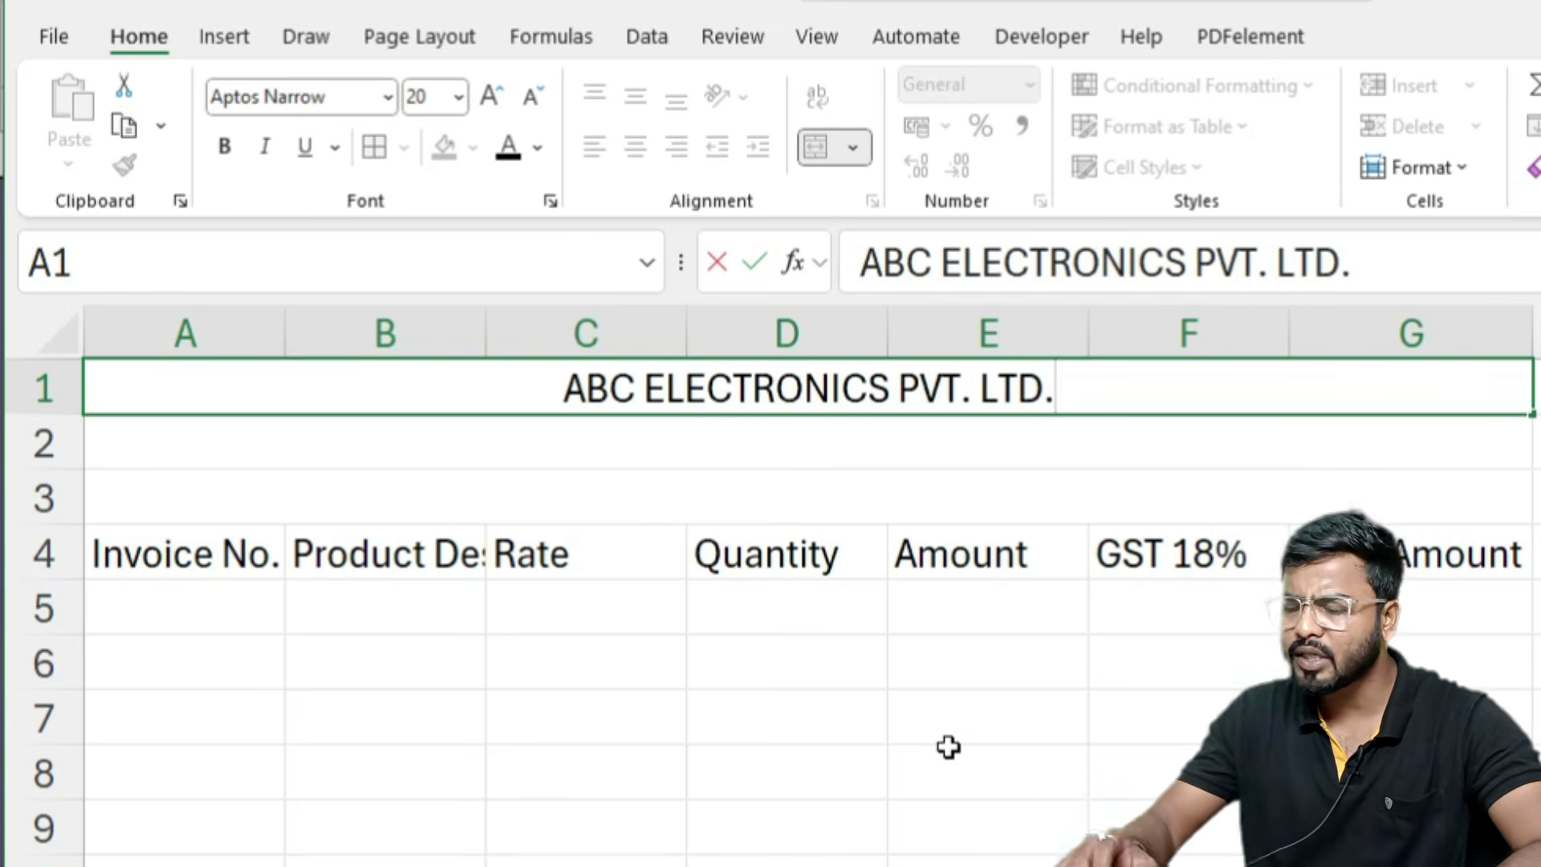
{"action": "key", "text": "Return"}
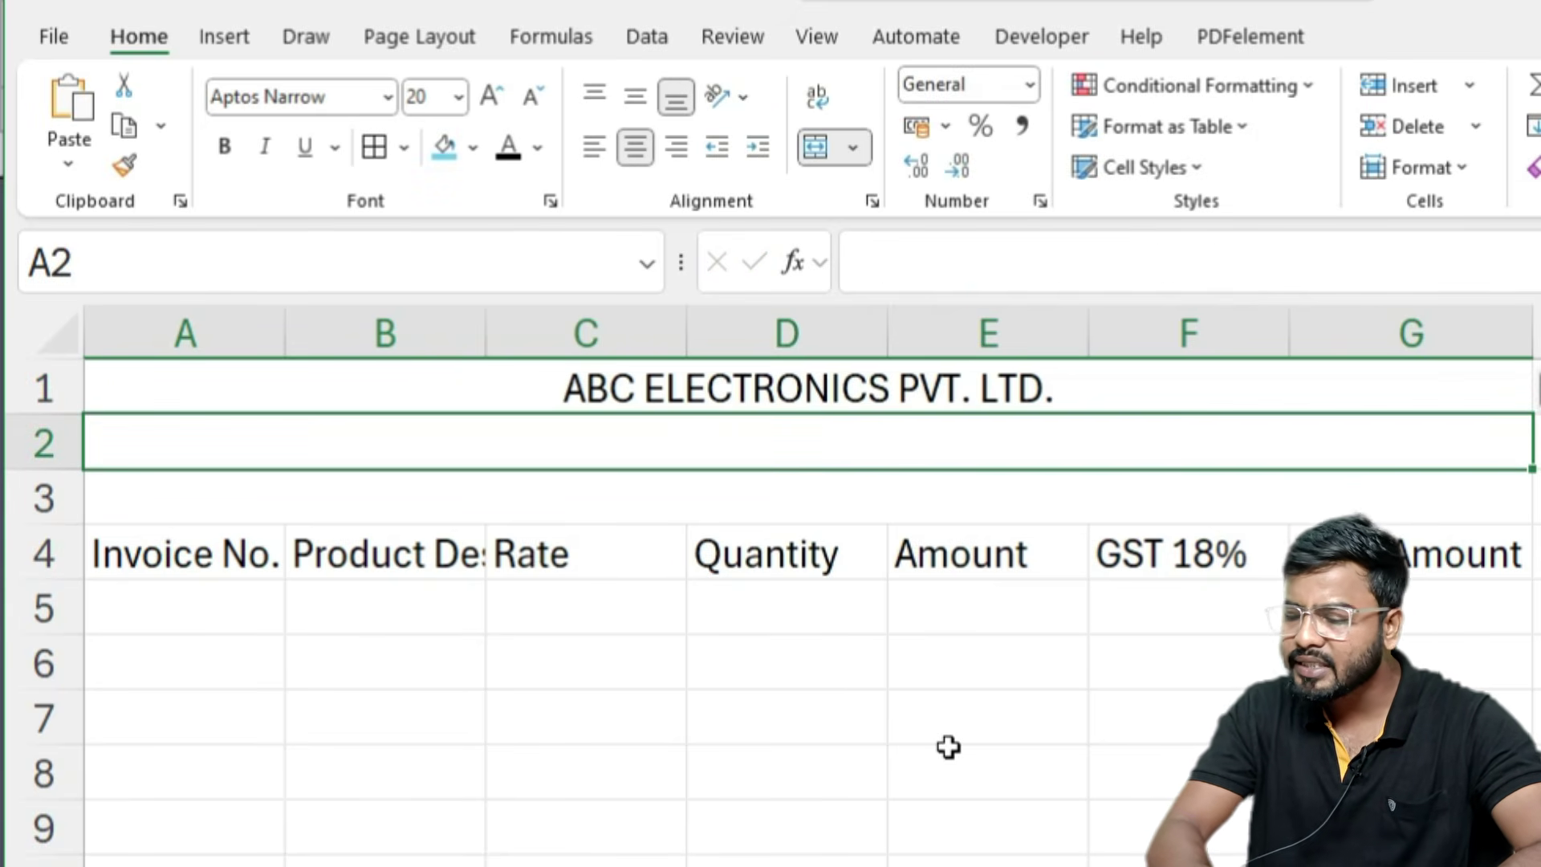
- Enter the company's postal address in merged row 2 and the title BILL ENTRY in merged row 3
{"action": "type", "text": "Main"}
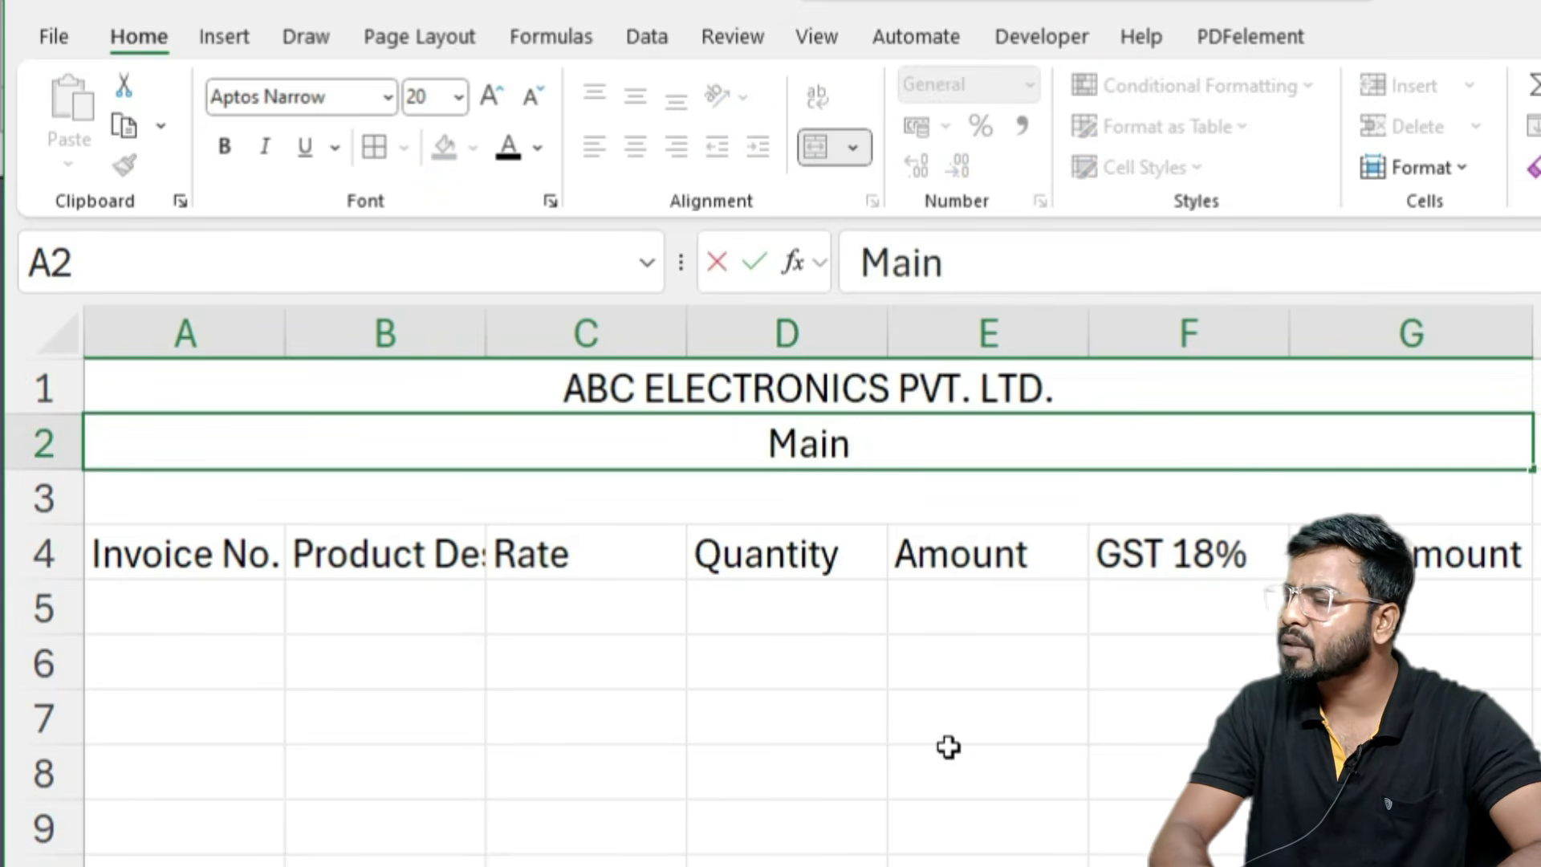
{"action": "type", "text": " Market, Ba"}
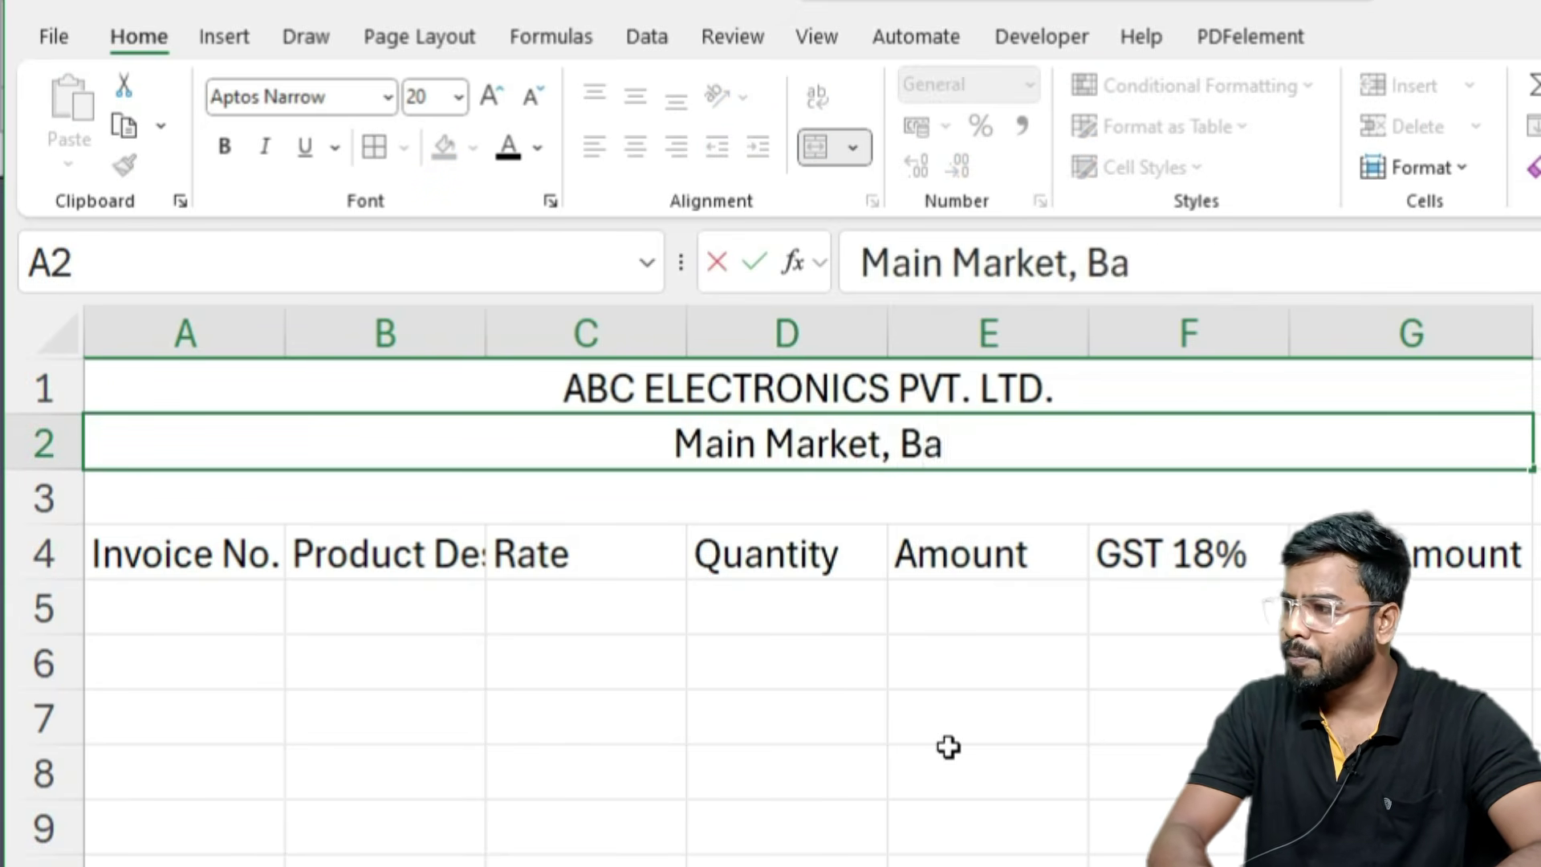
{"action": "type", "text": "rola, Sector"}
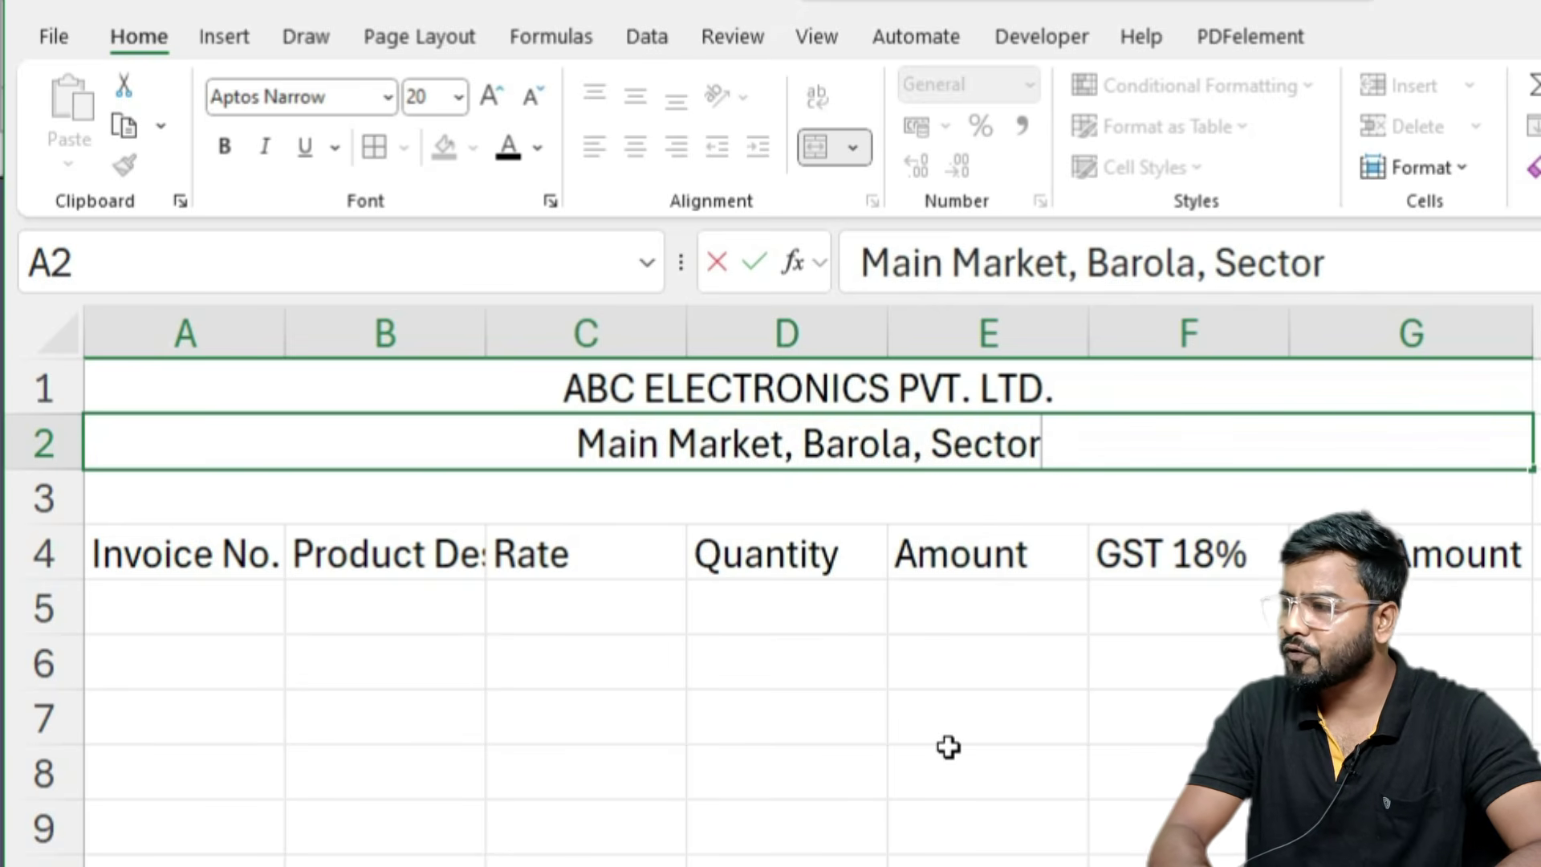
{"action": "type", "text": "-49,"}
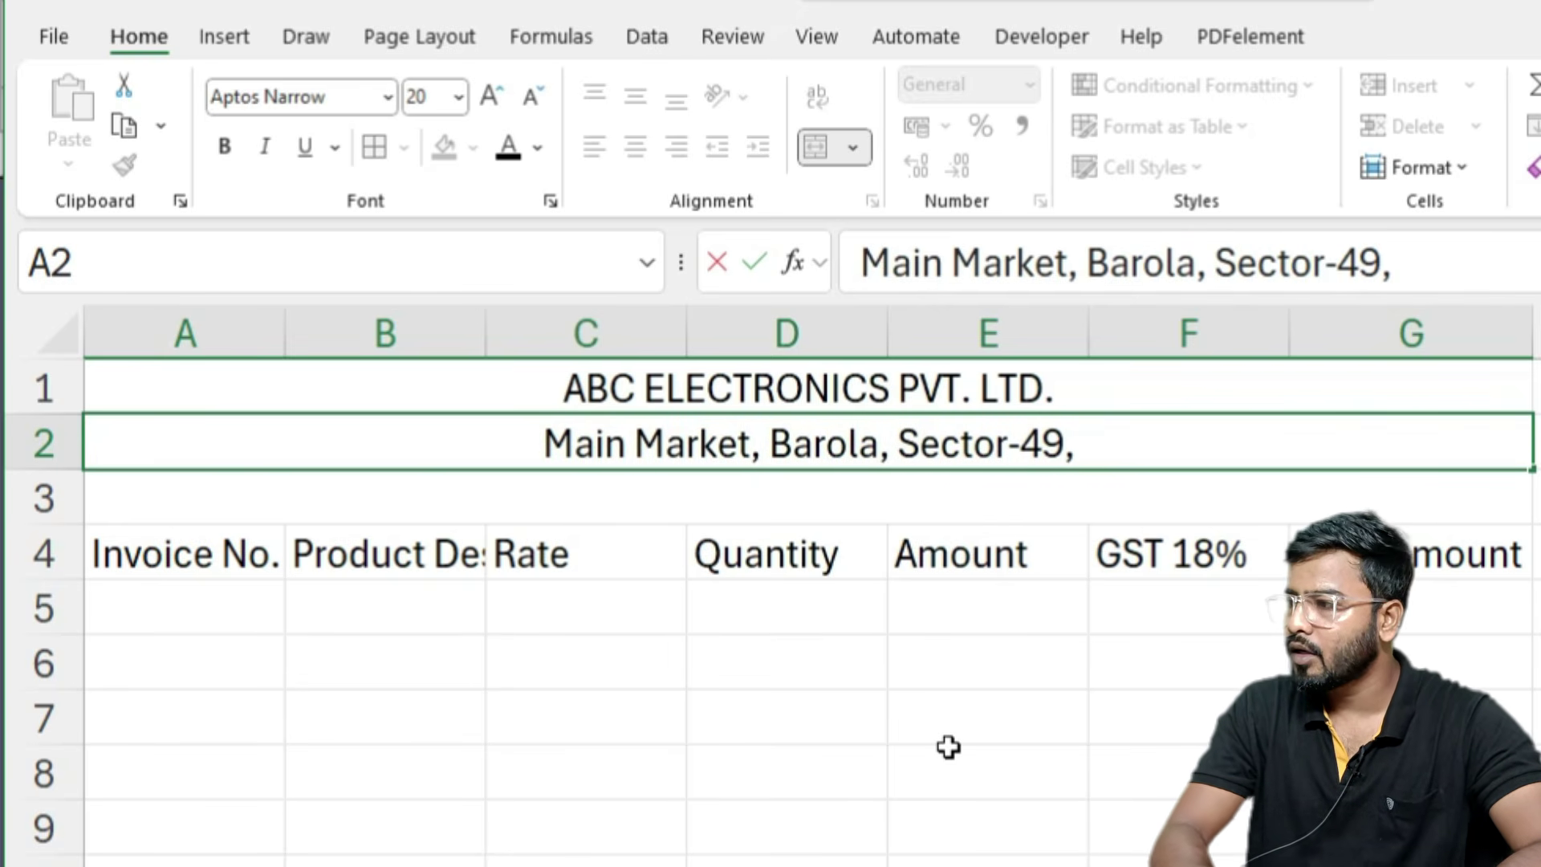
{"action": "type", "text": " Noida UP"}
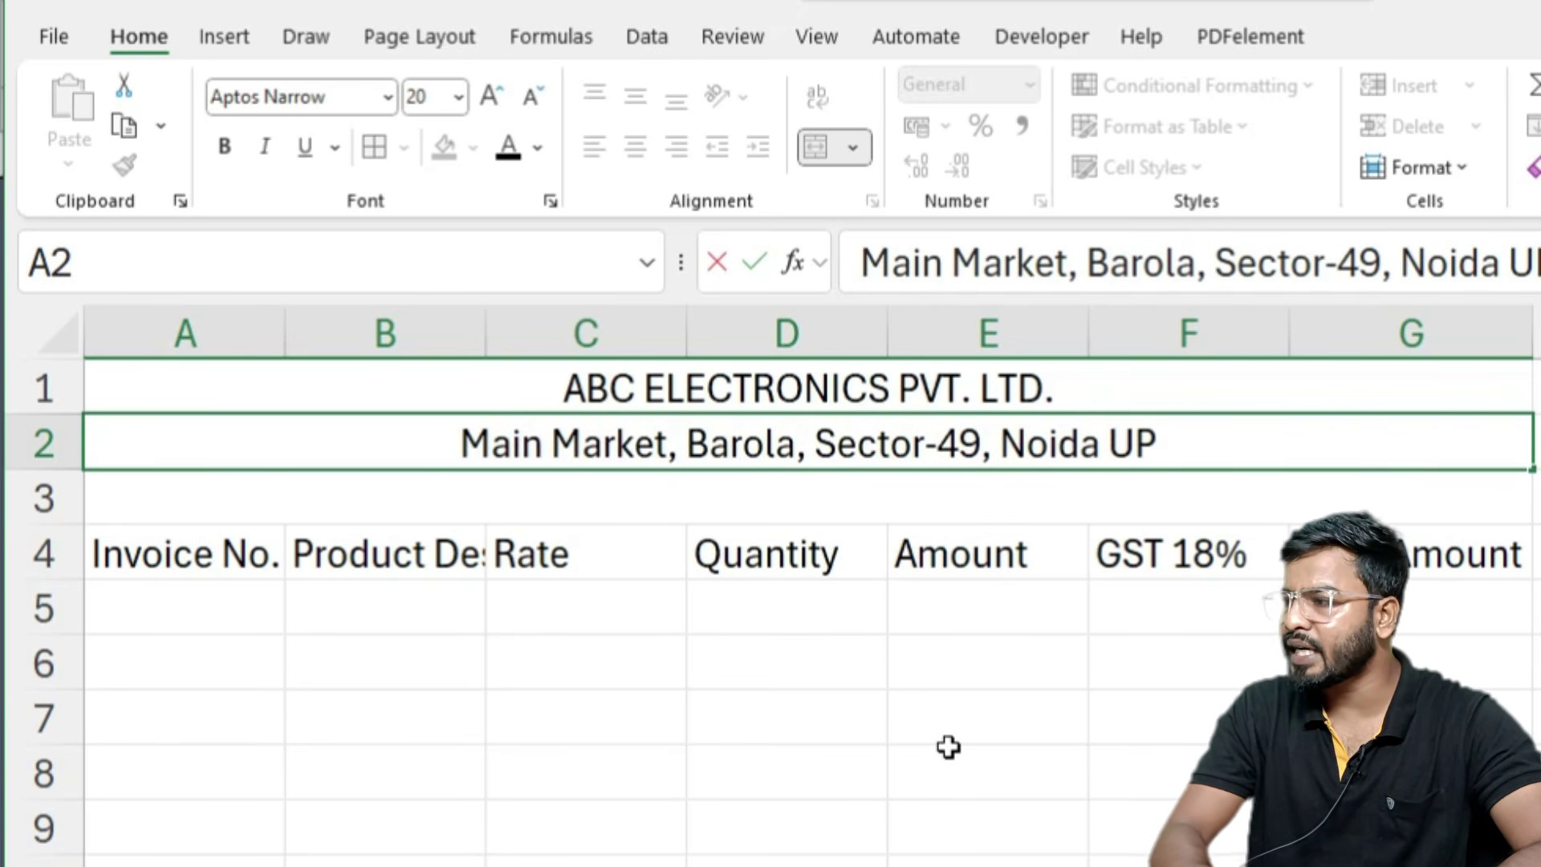
{"action": "type", "text": " 201301"}
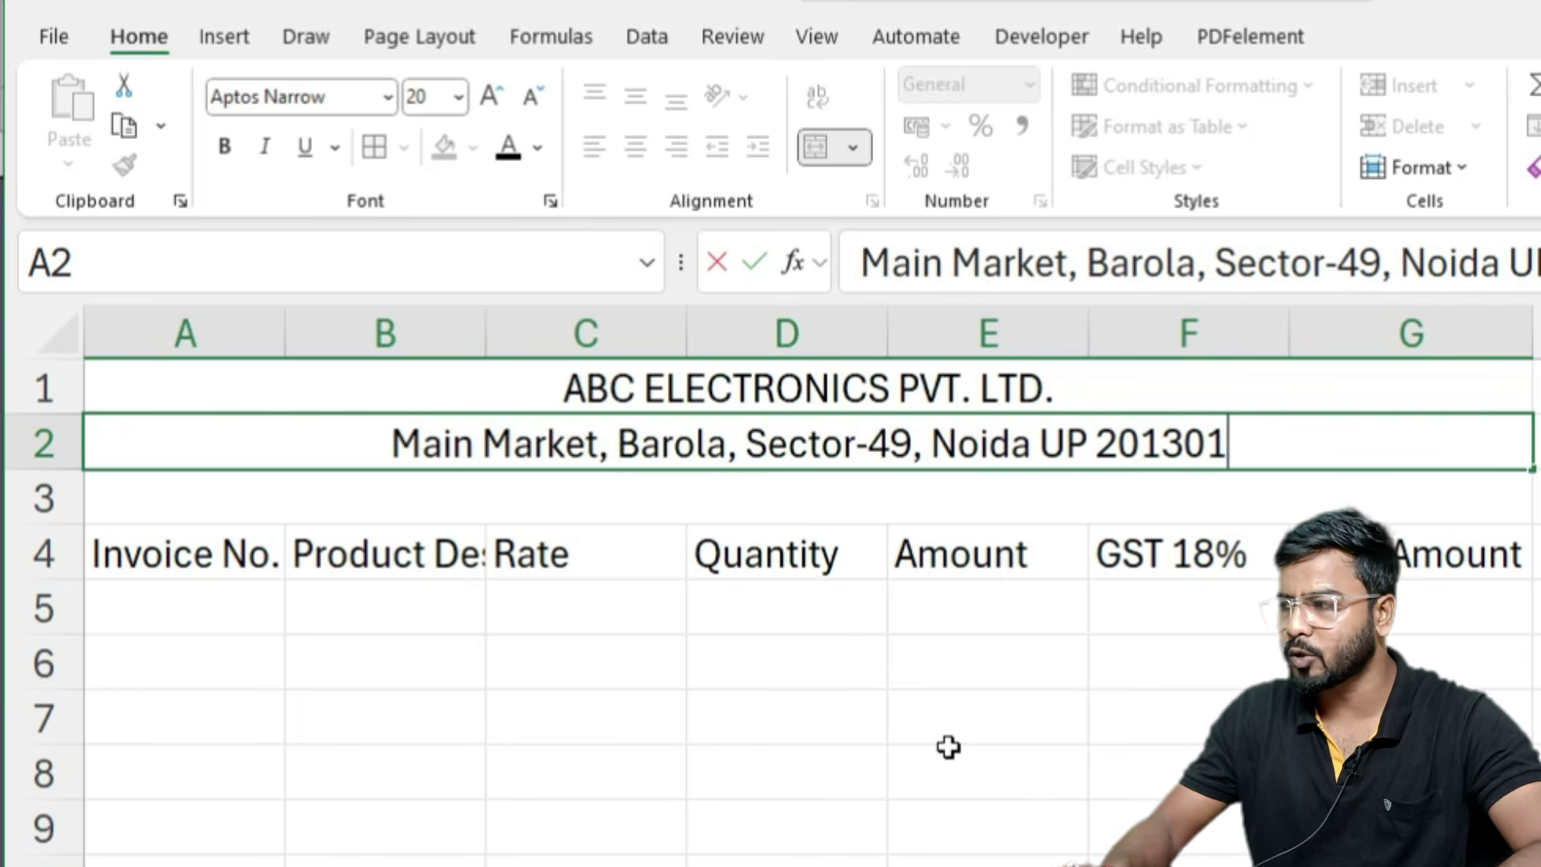
{"action": "key", "text": "ctrl+Return"}
{"action": "key", "text": "Return"}
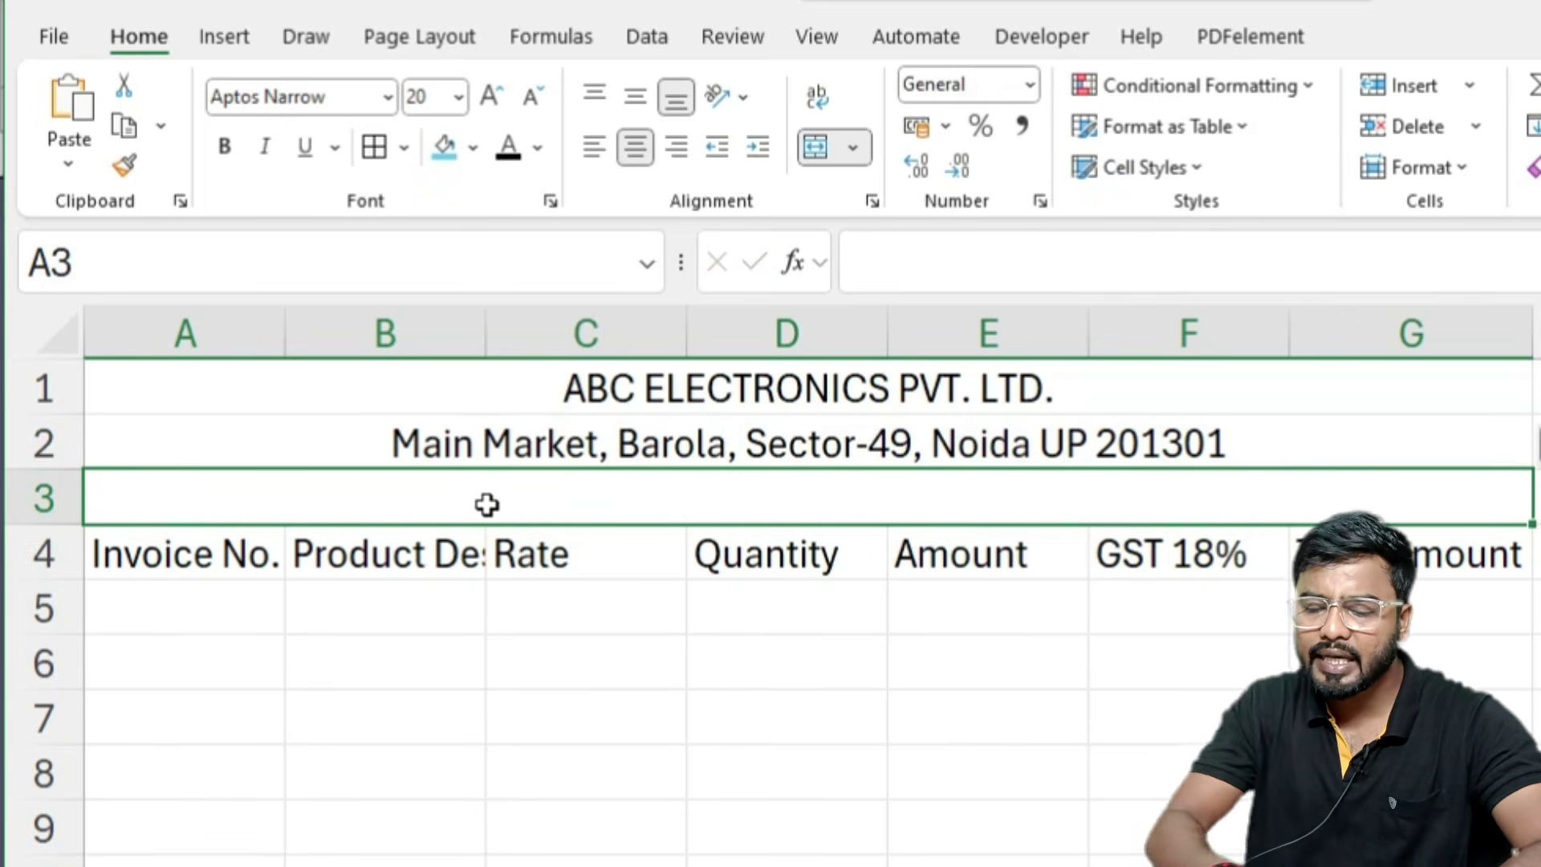
{"action": "type", "text": "BILL ENTRY"}
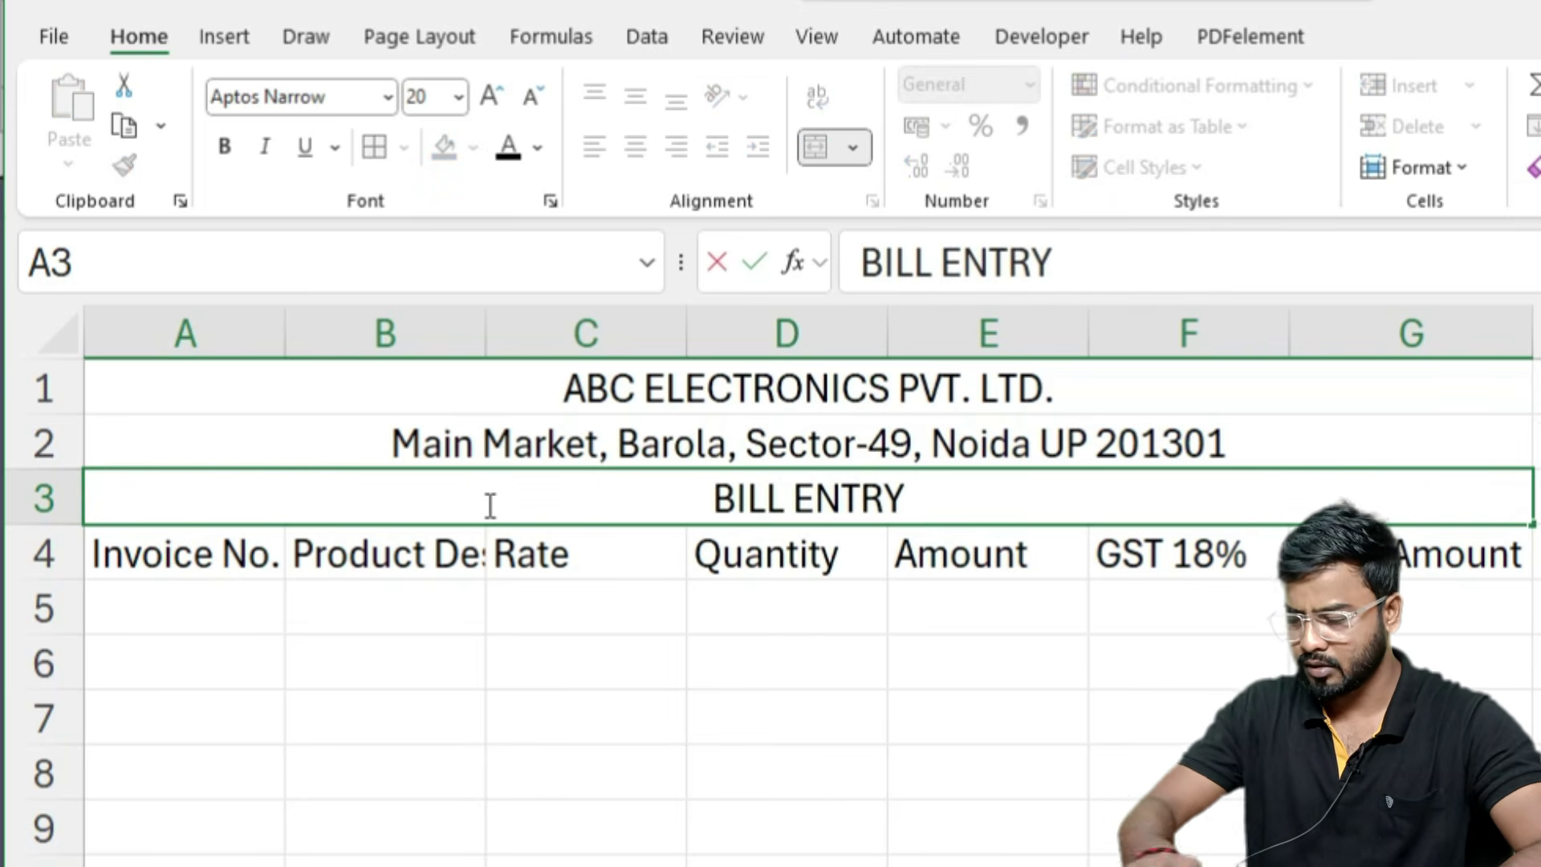
{"action": "key", "text": "Return"}
- Make the company title in row 1 bold and fill its cell with a light turquoise theme color
{"action": "left_click", "coordinate": [654, 392]}
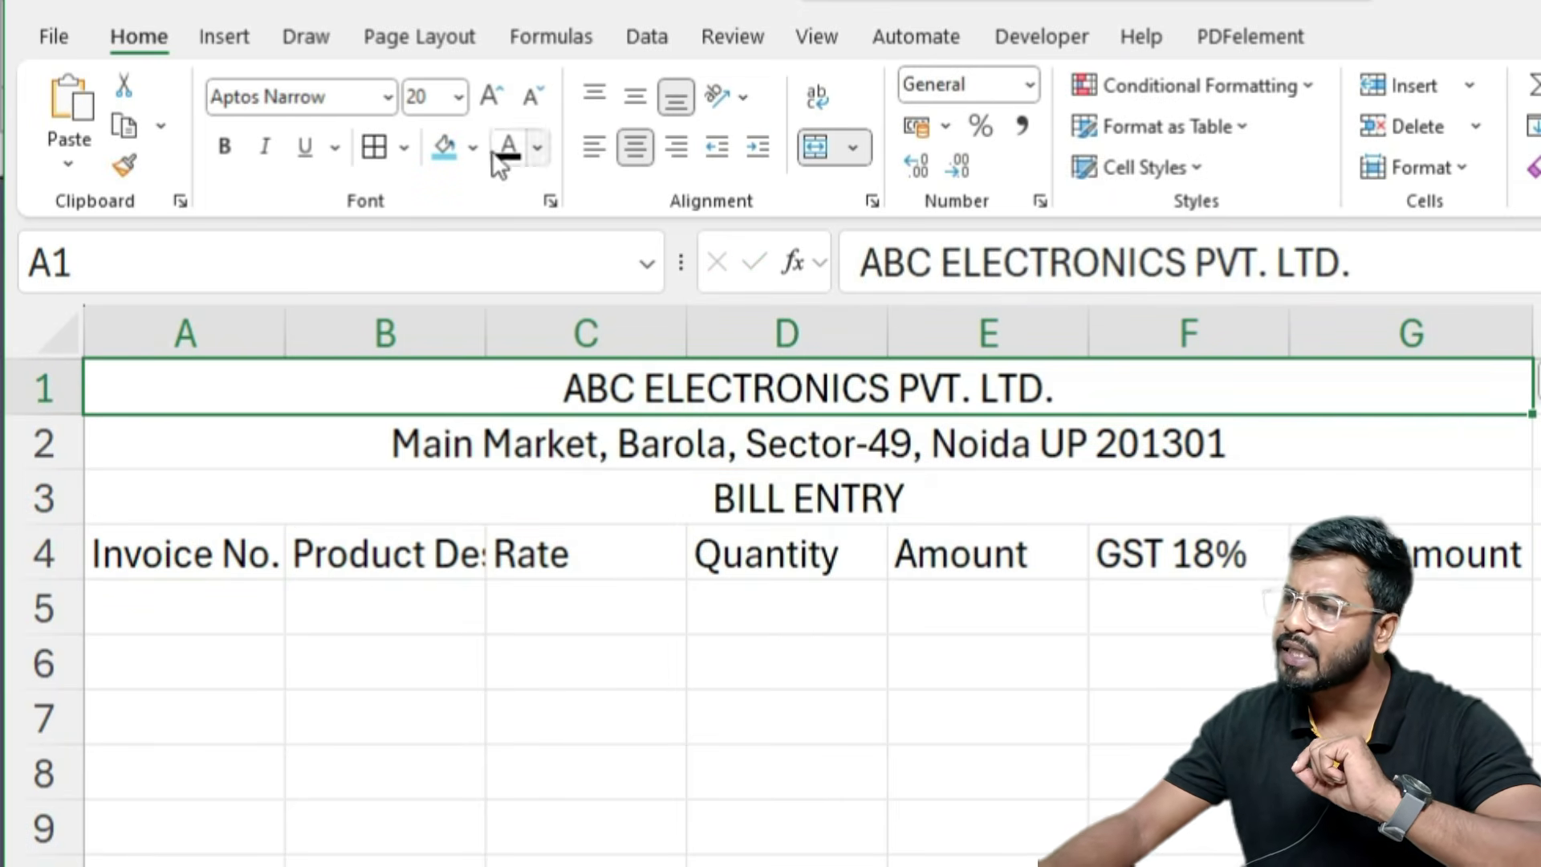
{"action": "left_click", "coordinate": [238, 149]}
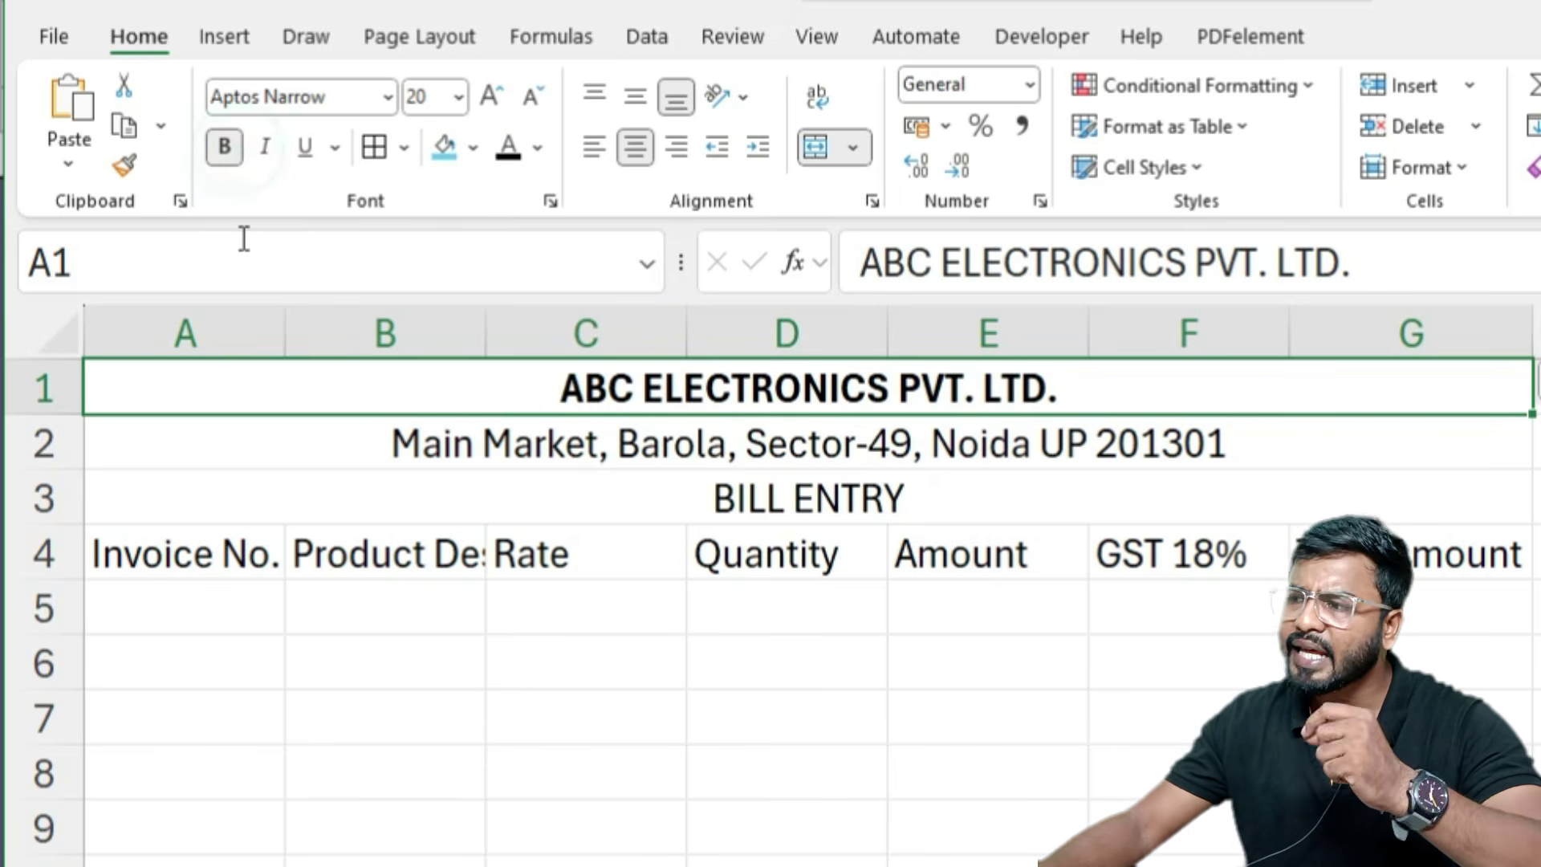
{"action": "left_click", "coordinate": [471, 147]}
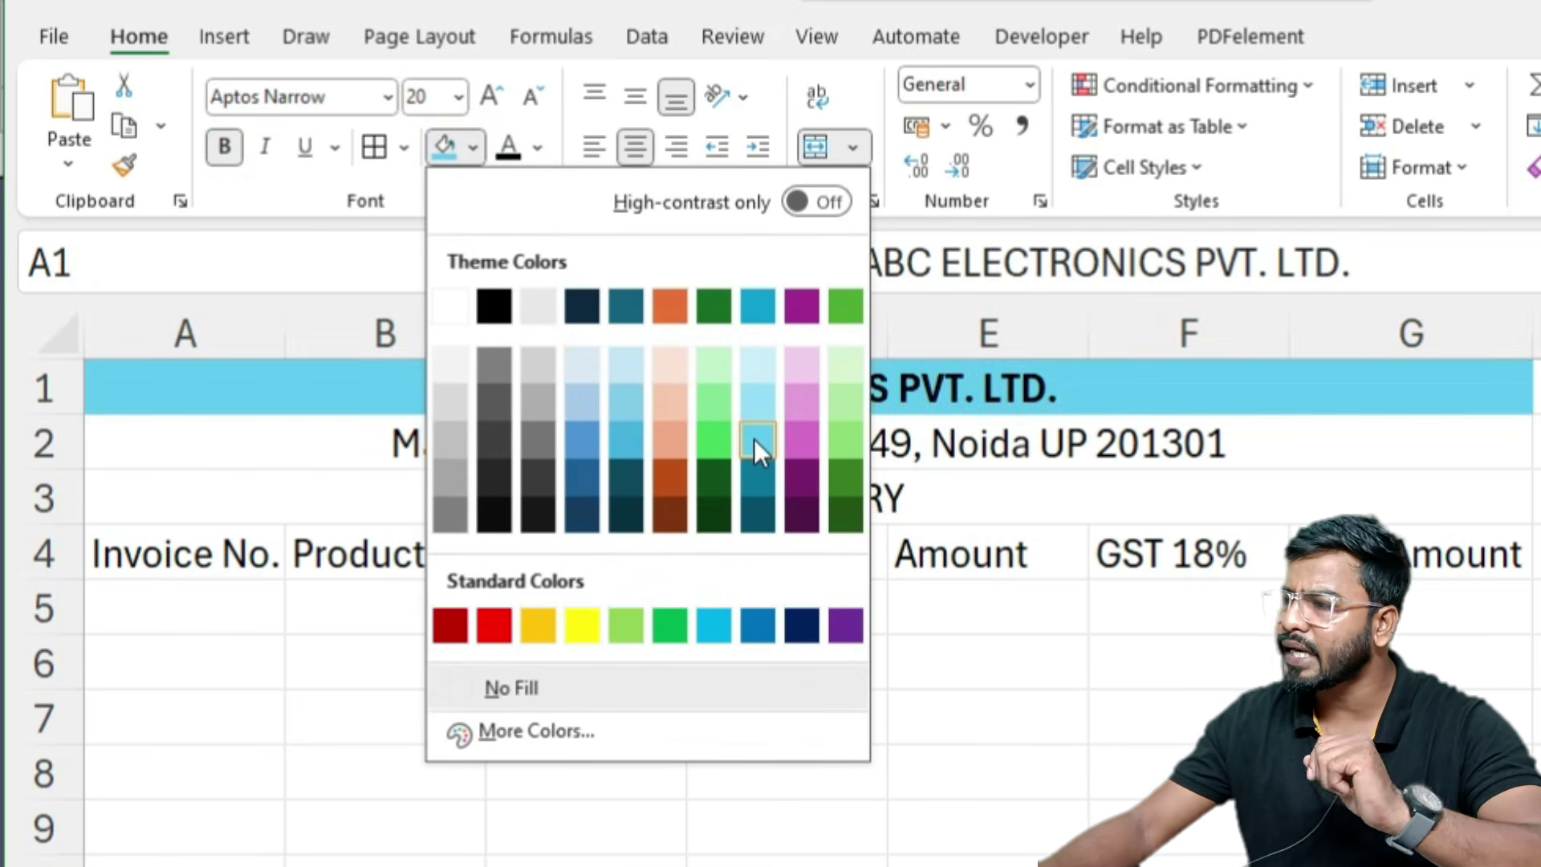
{"action": "left_click", "coordinate": [754, 438]}
- Reduce the address row's font size to 18 and fill it with the lightest dark-blue theme tint
{"action": "left_click", "coordinate": [752, 439]}
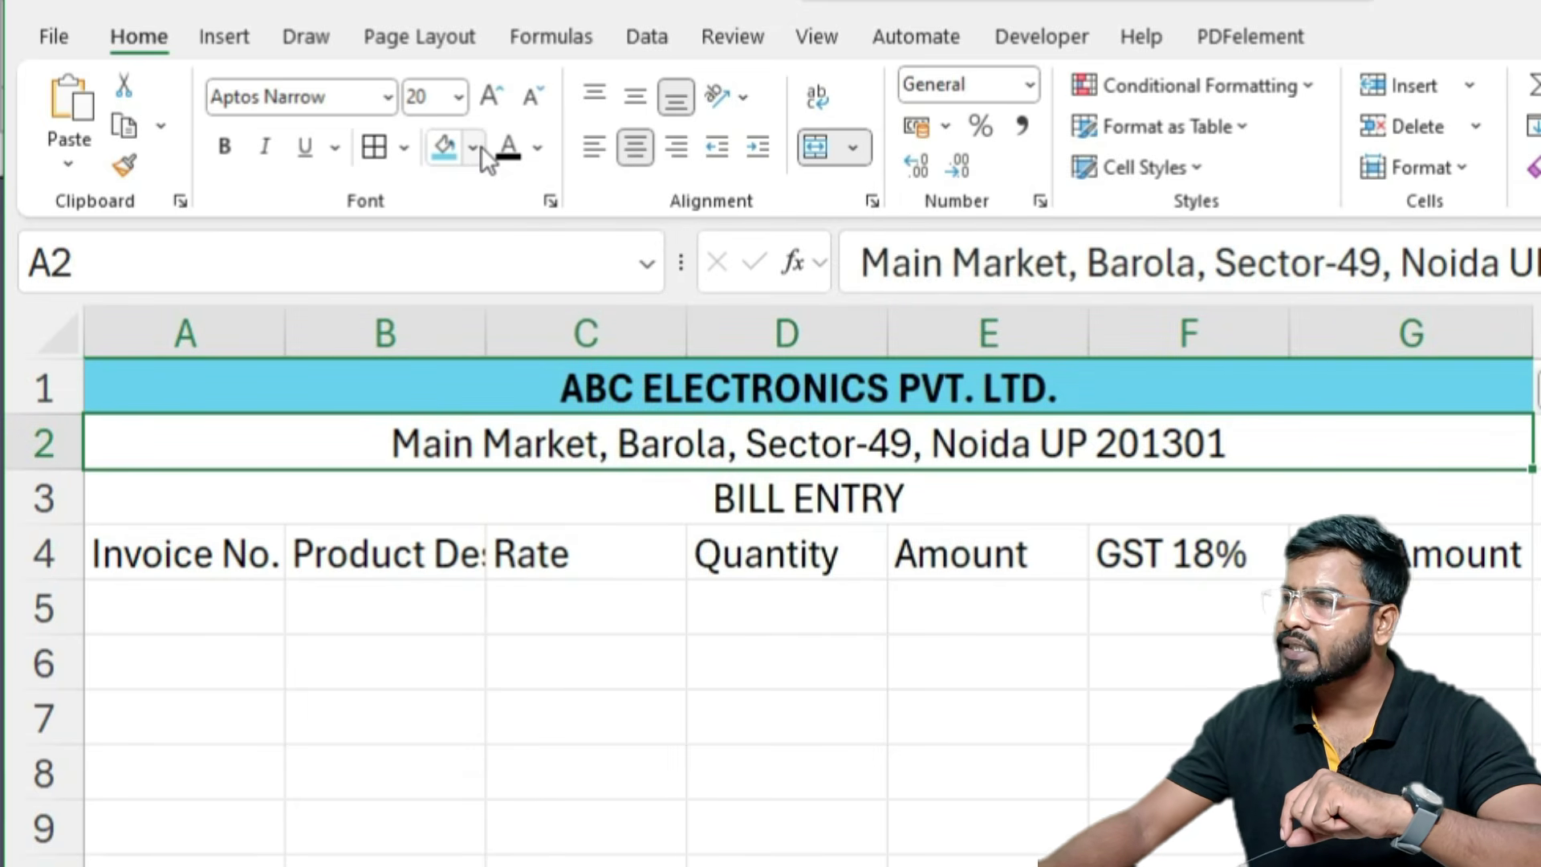
{"action": "left_click", "coordinate": [532, 108]}
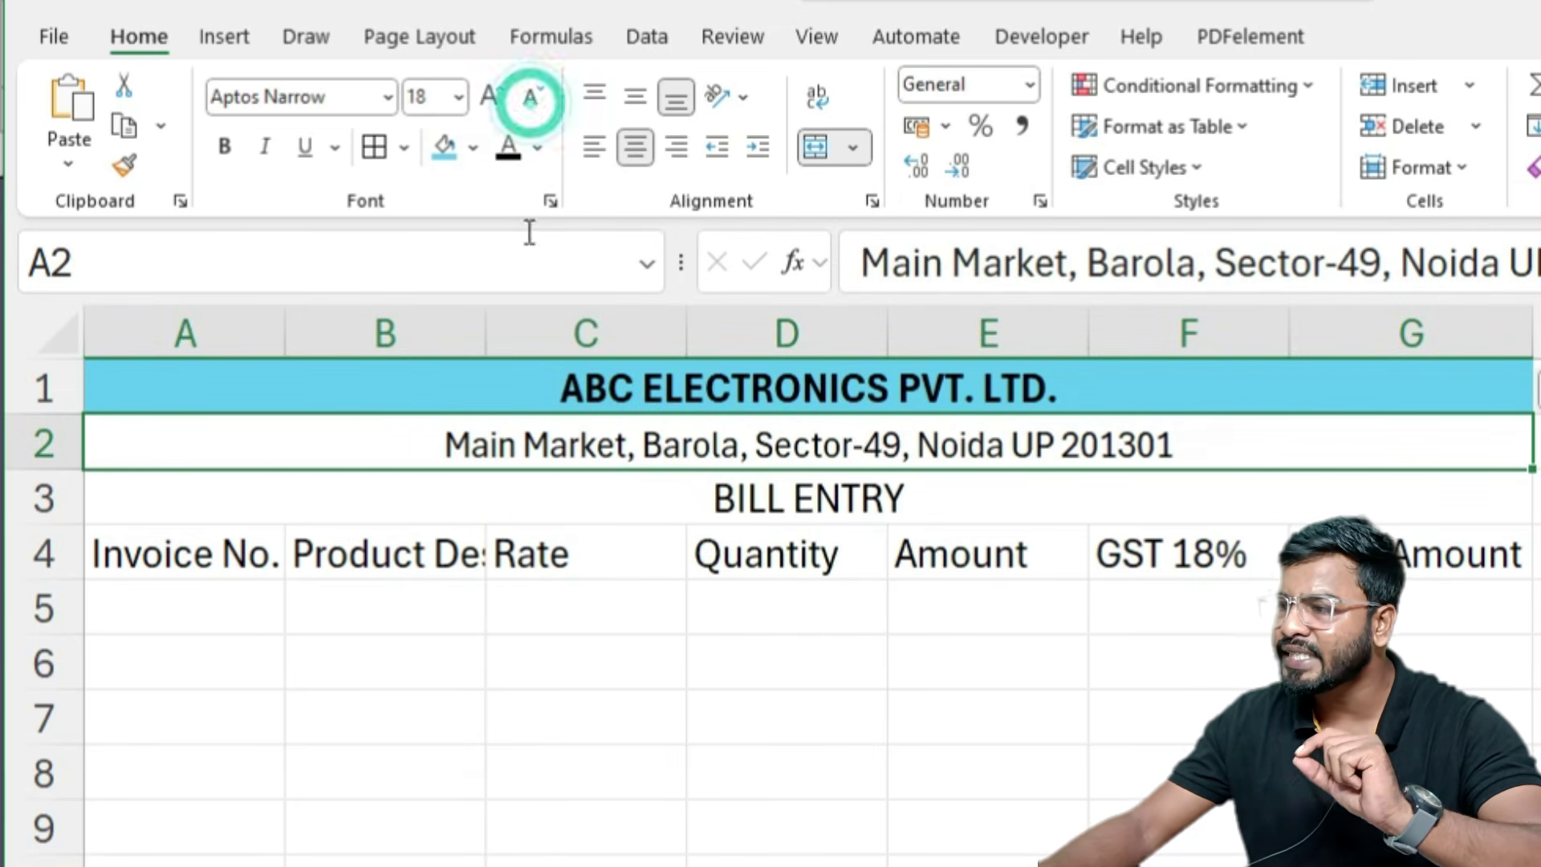
{"action": "left_click", "coordinate": [473, 147]}
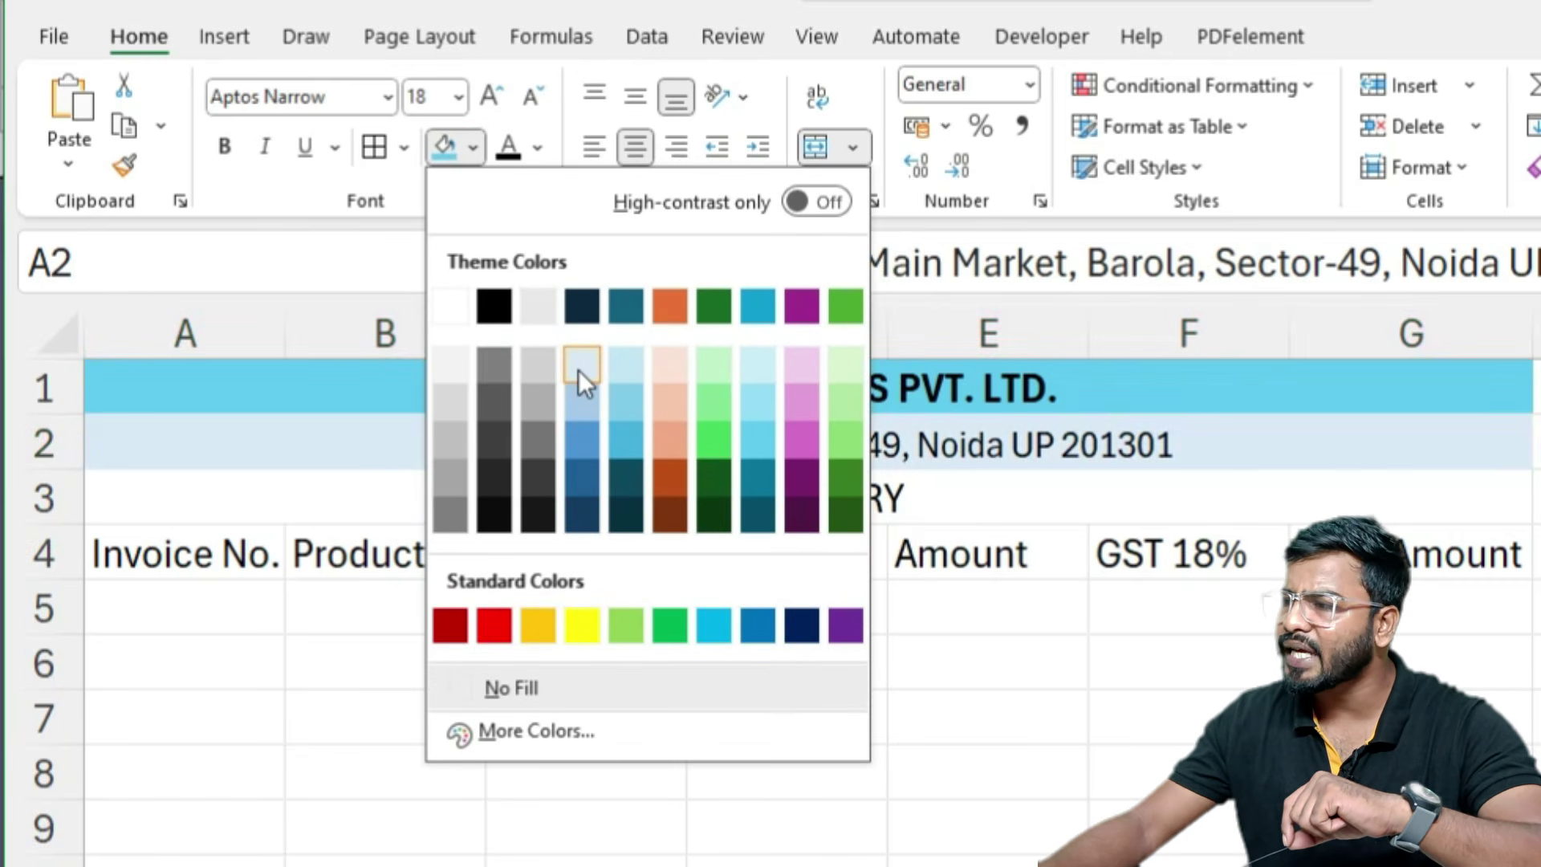
{"action": "left_click", "coordinate": [578, 369]}
- Fill the BILL ENTRY row with standard blue and make its text yellow and bold
{"action": "left_click", "coordinate": [577, 498]}
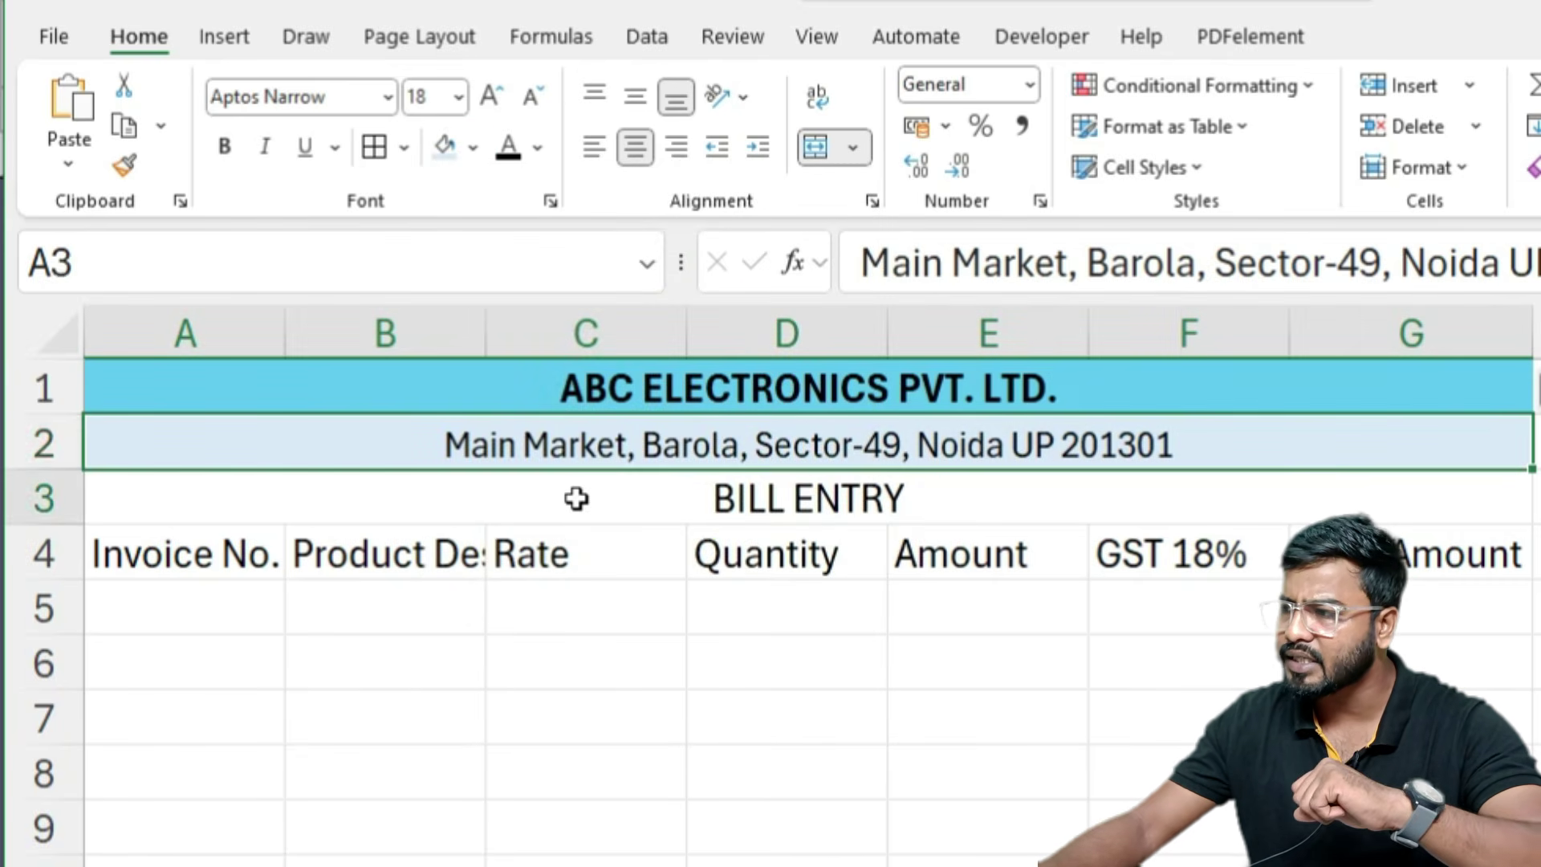
{"action": "left_click", "coordinate": [473, 147]}
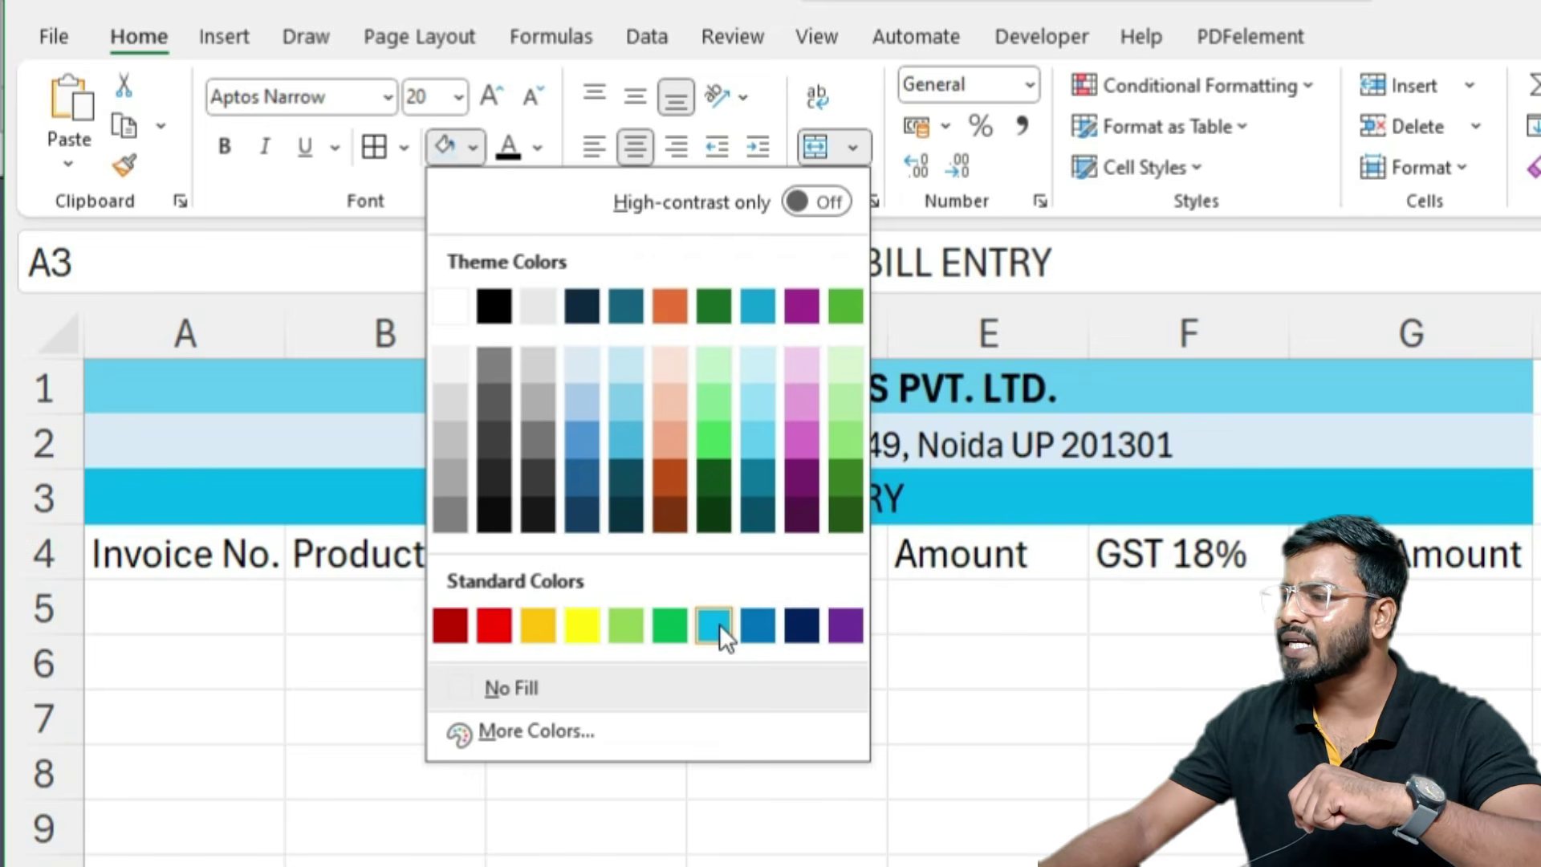
{"action": "left_click", "coordinate": [755, 623]}
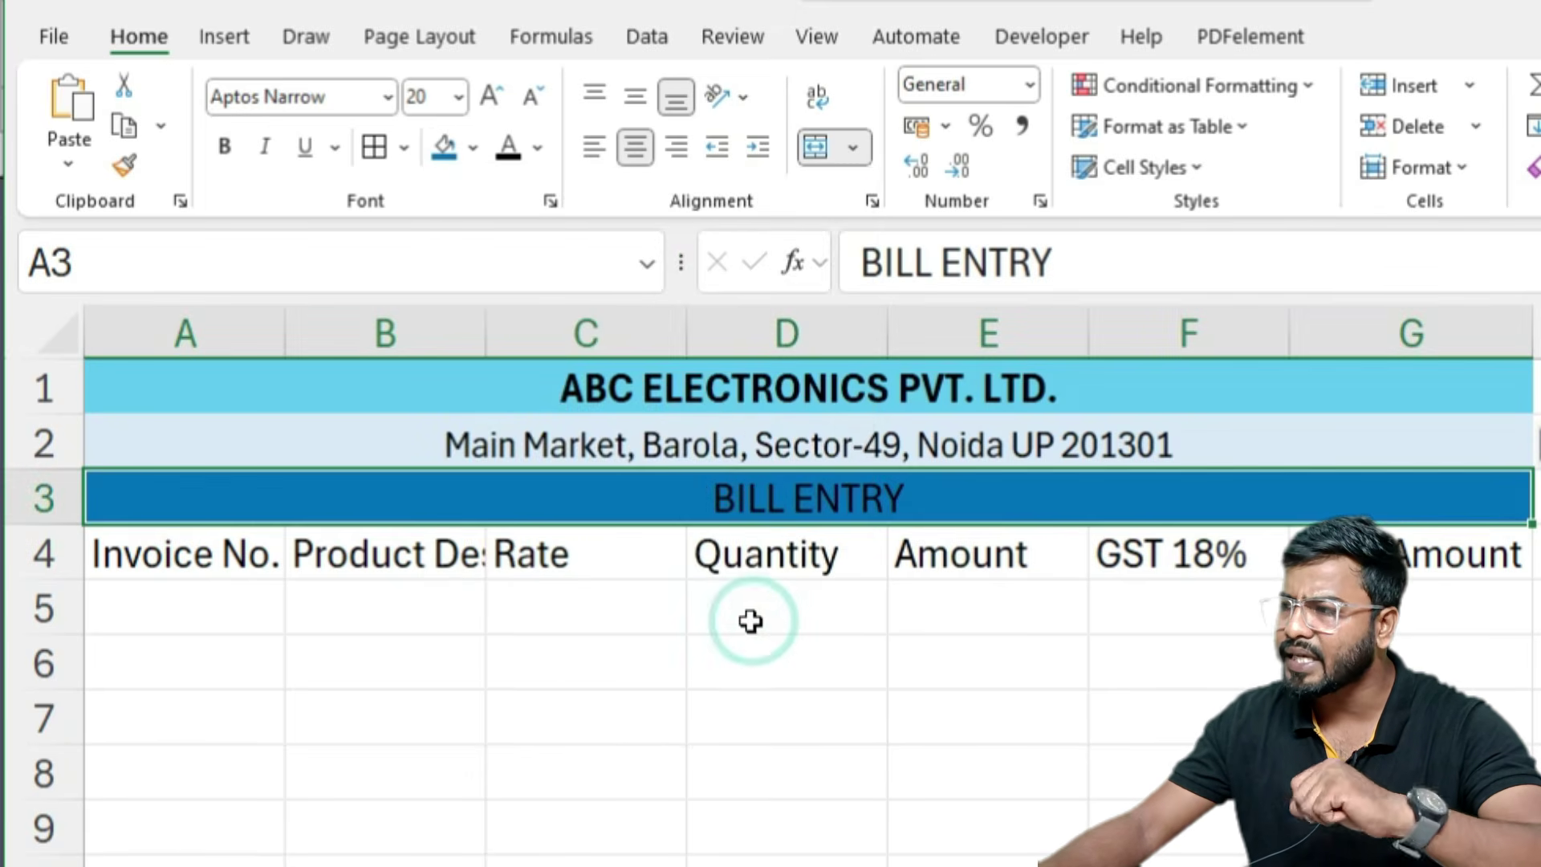
{"action": "left_click", "coordinate": [539, 149]}
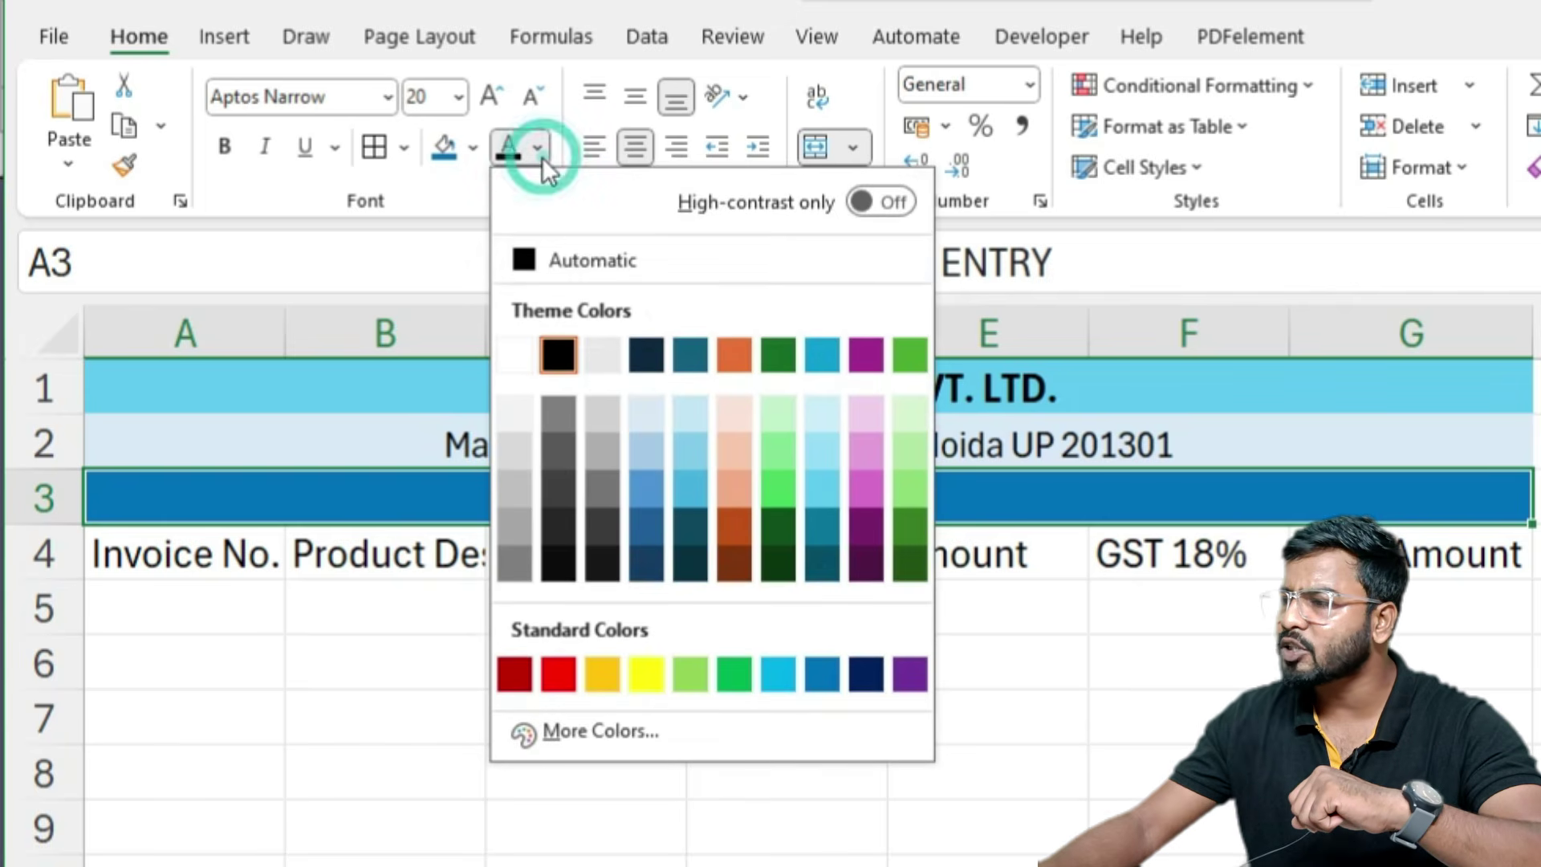
{"action": "left_click", "coordinate": [651, 673]}
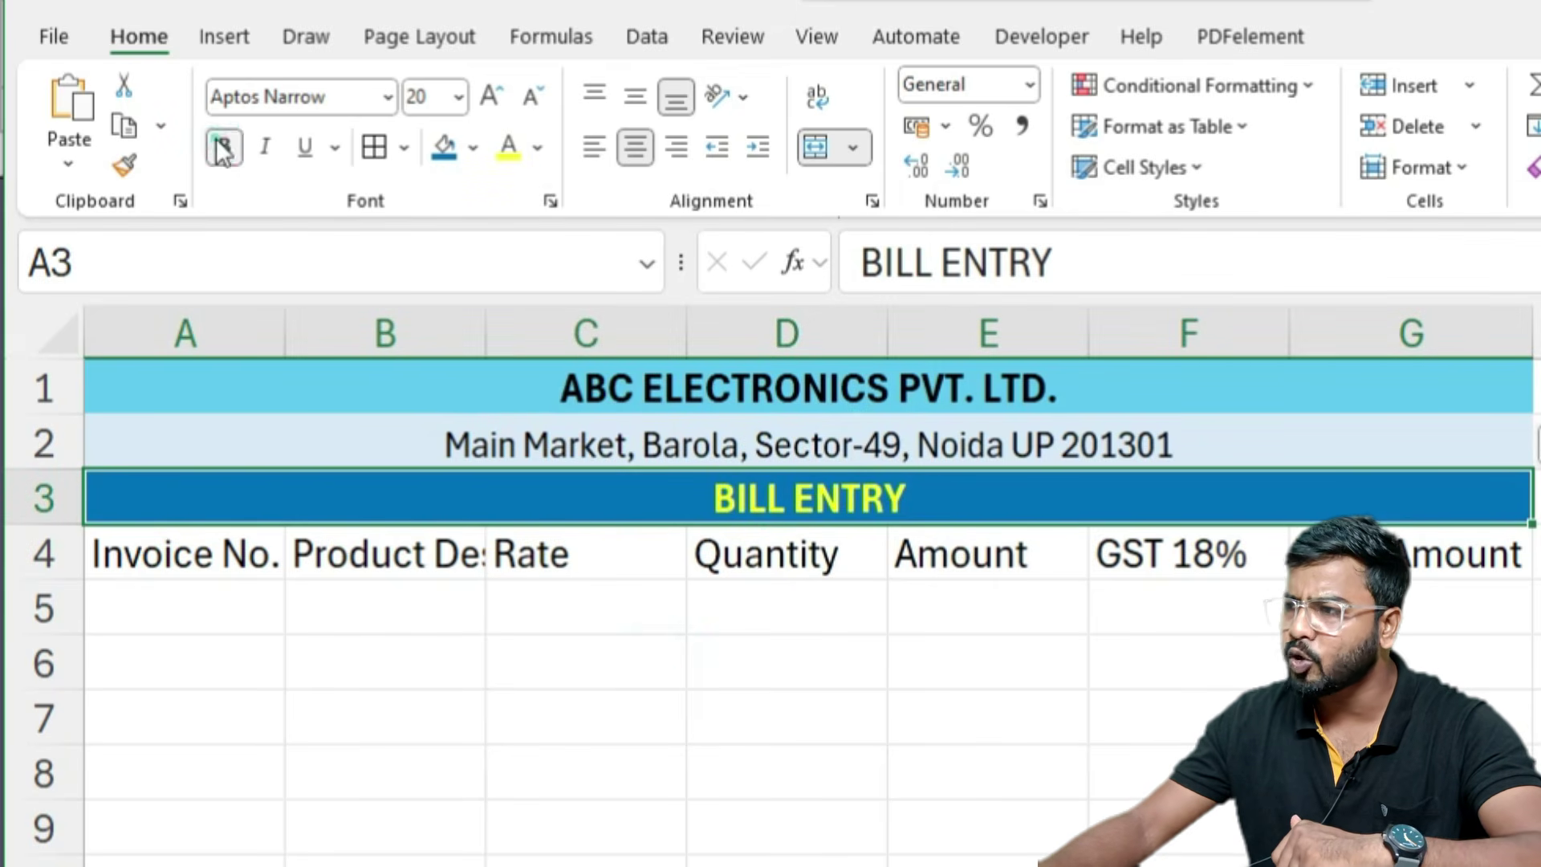
- Change the font of the BILL ENTRY title to Aharoni
{"action": "left_click", "coordinate": [385, 98]}
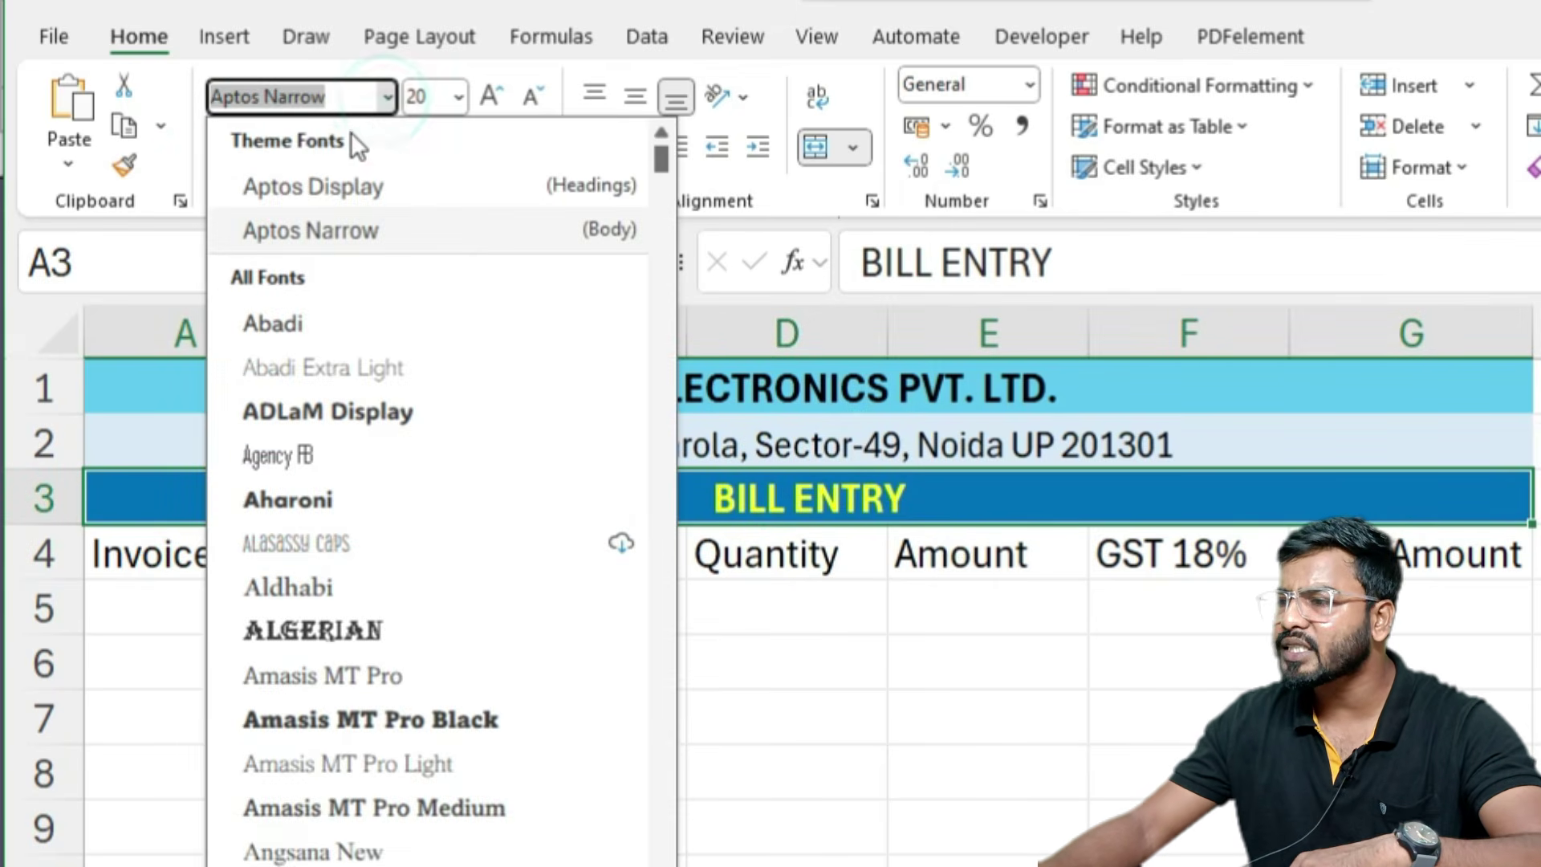
{"action": "left_click", "coordinate": [281, 499]}
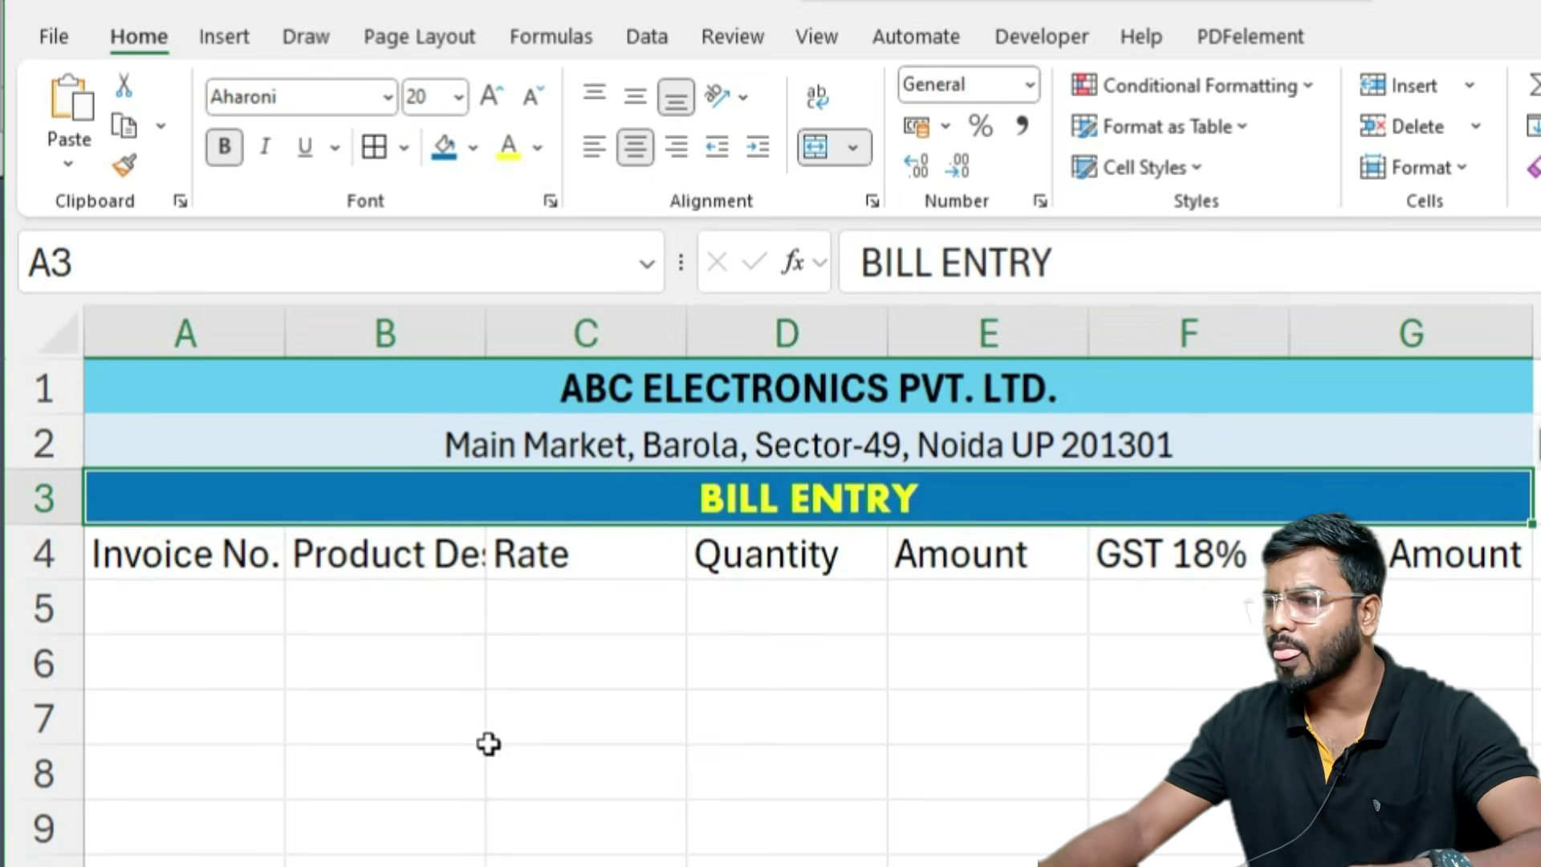
{"action": "left_click", "coordinate": [498, 670]}
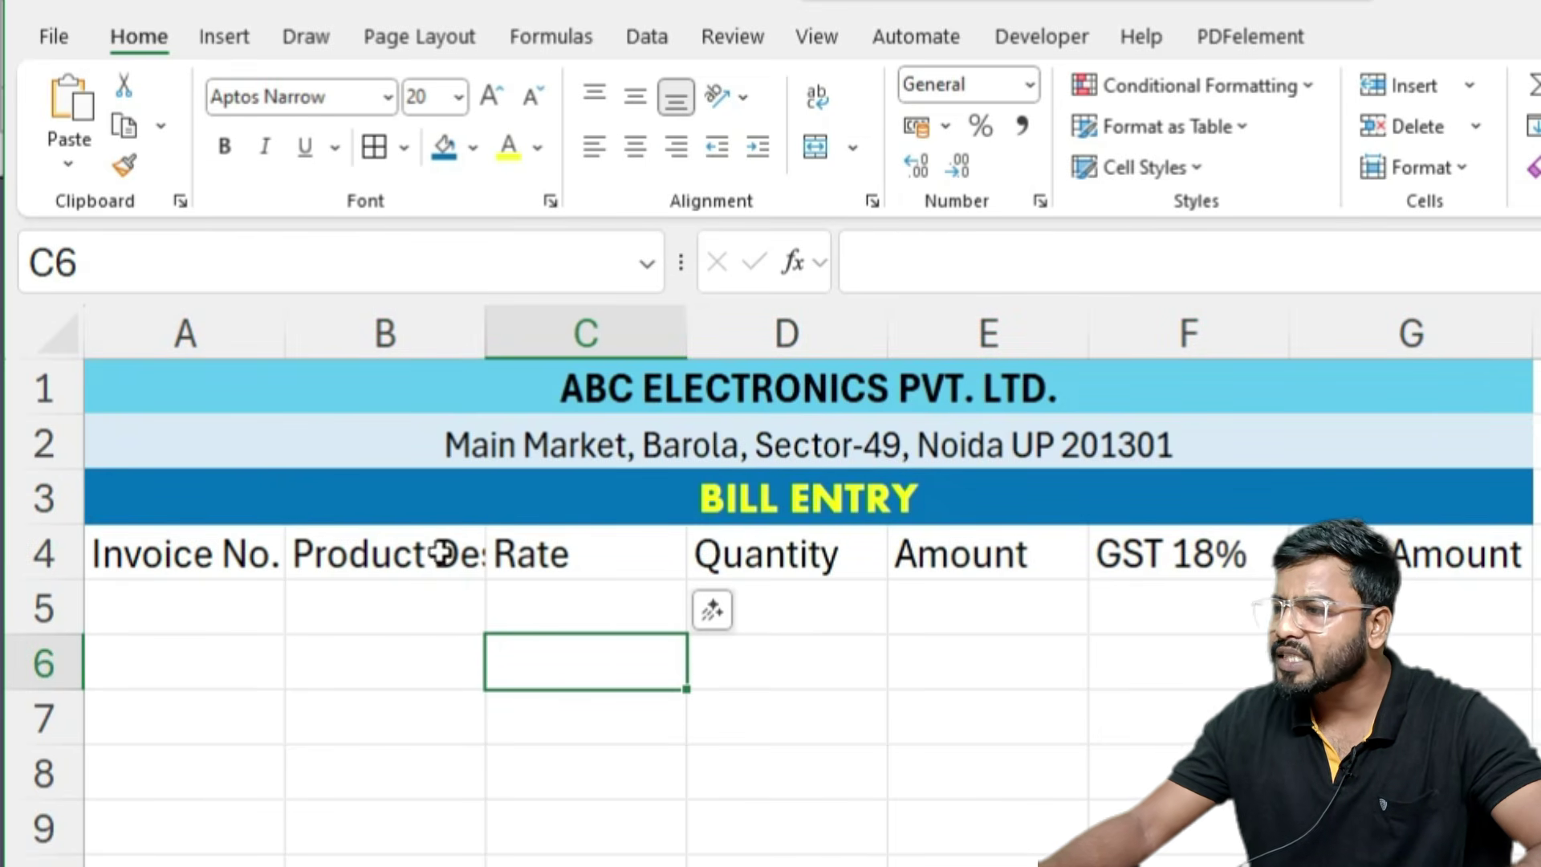
- Widen column B to fit the Product Description heading and set the font size of headings A4:G4 to 19
{"action": "left_click_drag", "start_coordinate": [485, 326], "coordinate": [674, 430]}
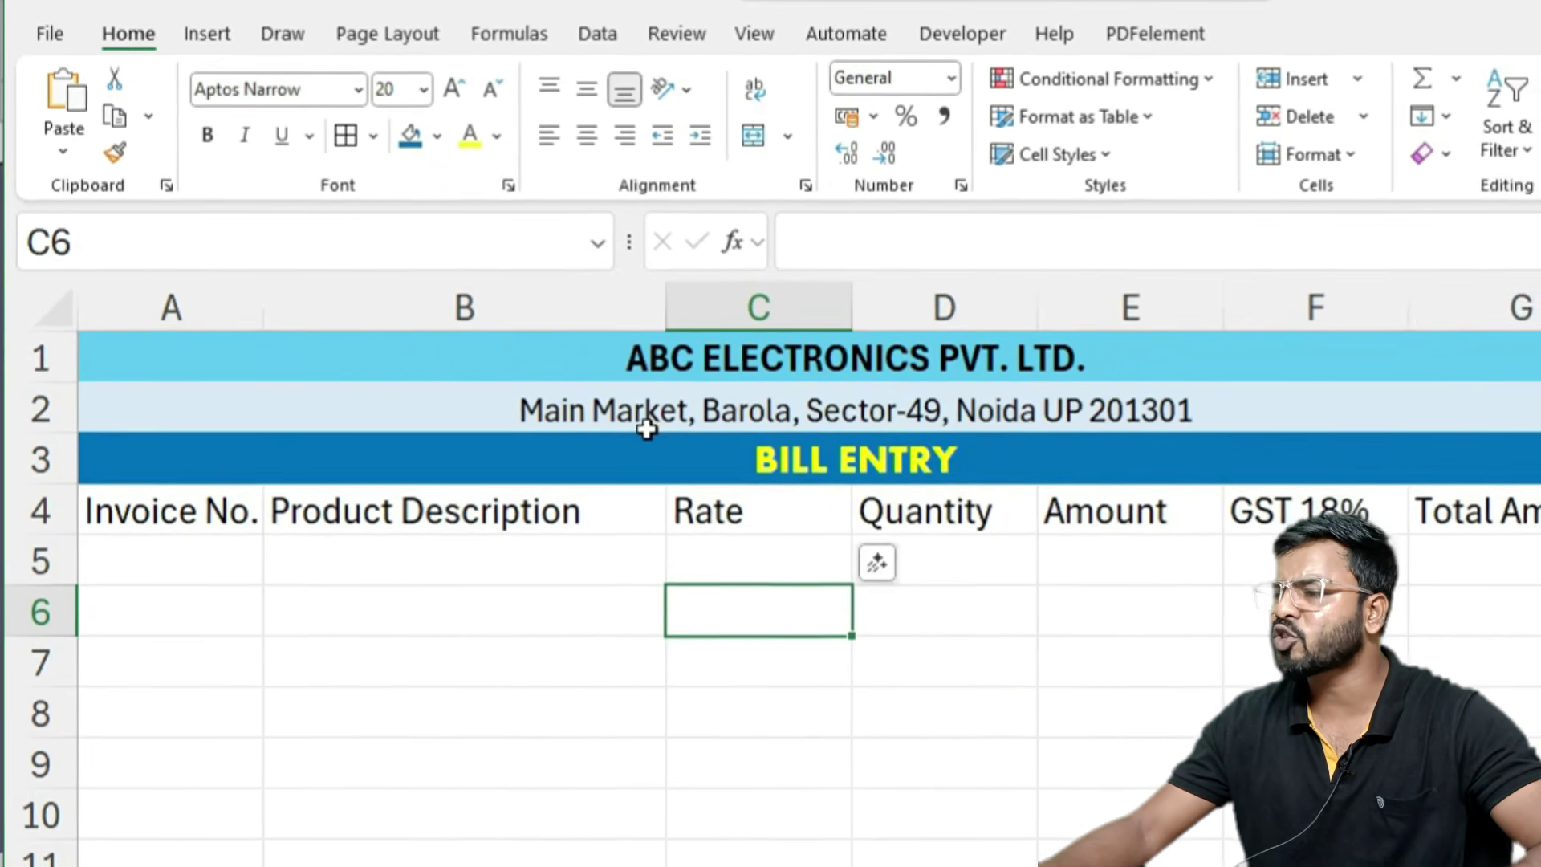
{"action": "left_click_drag", "start_coordinate": [168, 511], "coordinate": [1444, 477]}
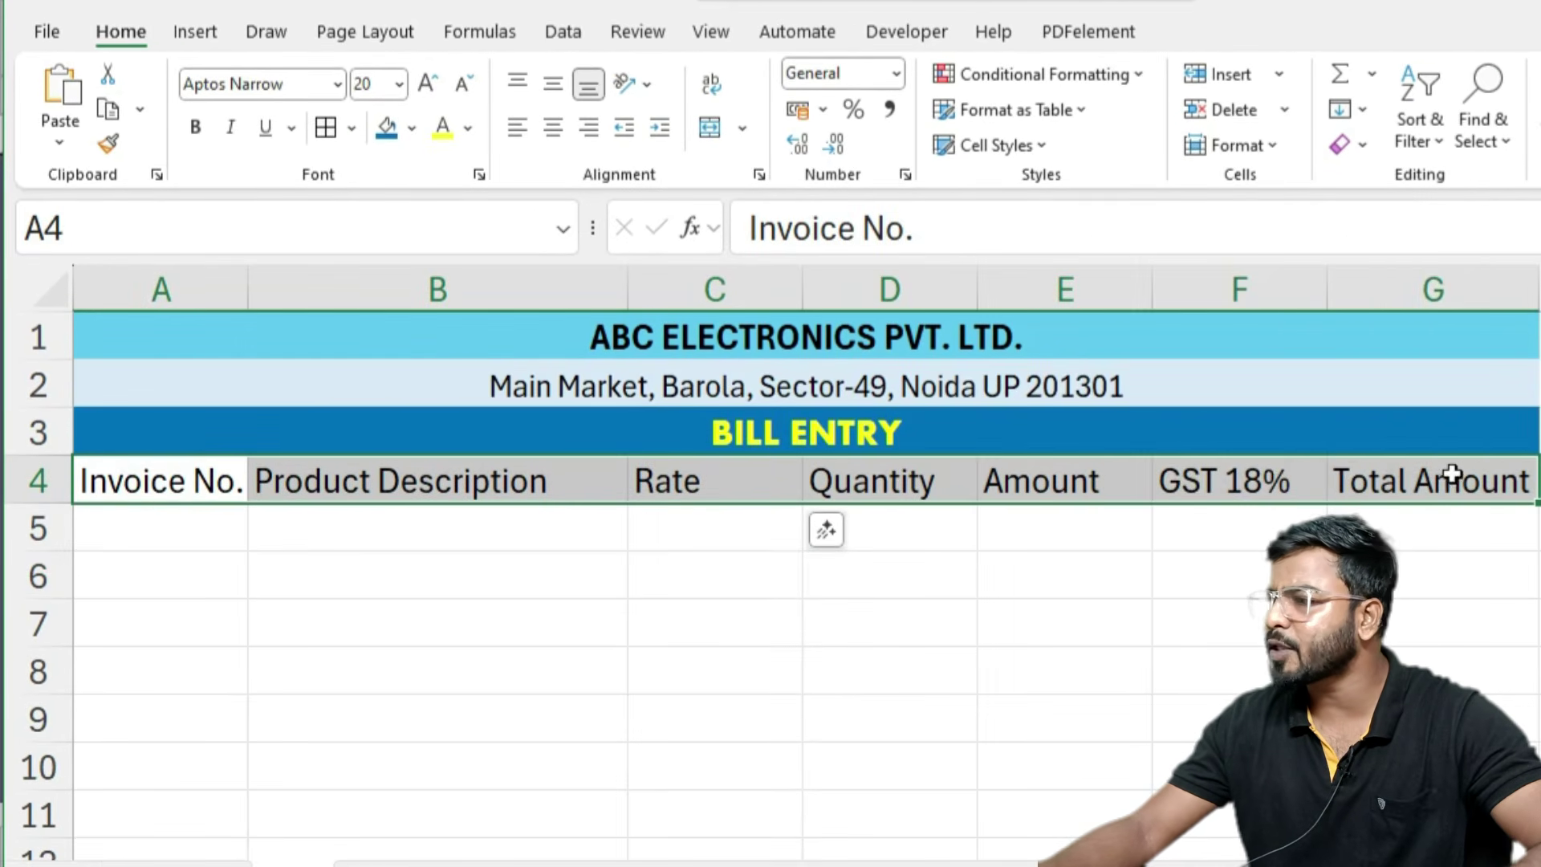
{"action": "left_click", "coordinate": [385, 90]}
{"action": "type", "text": "19"}
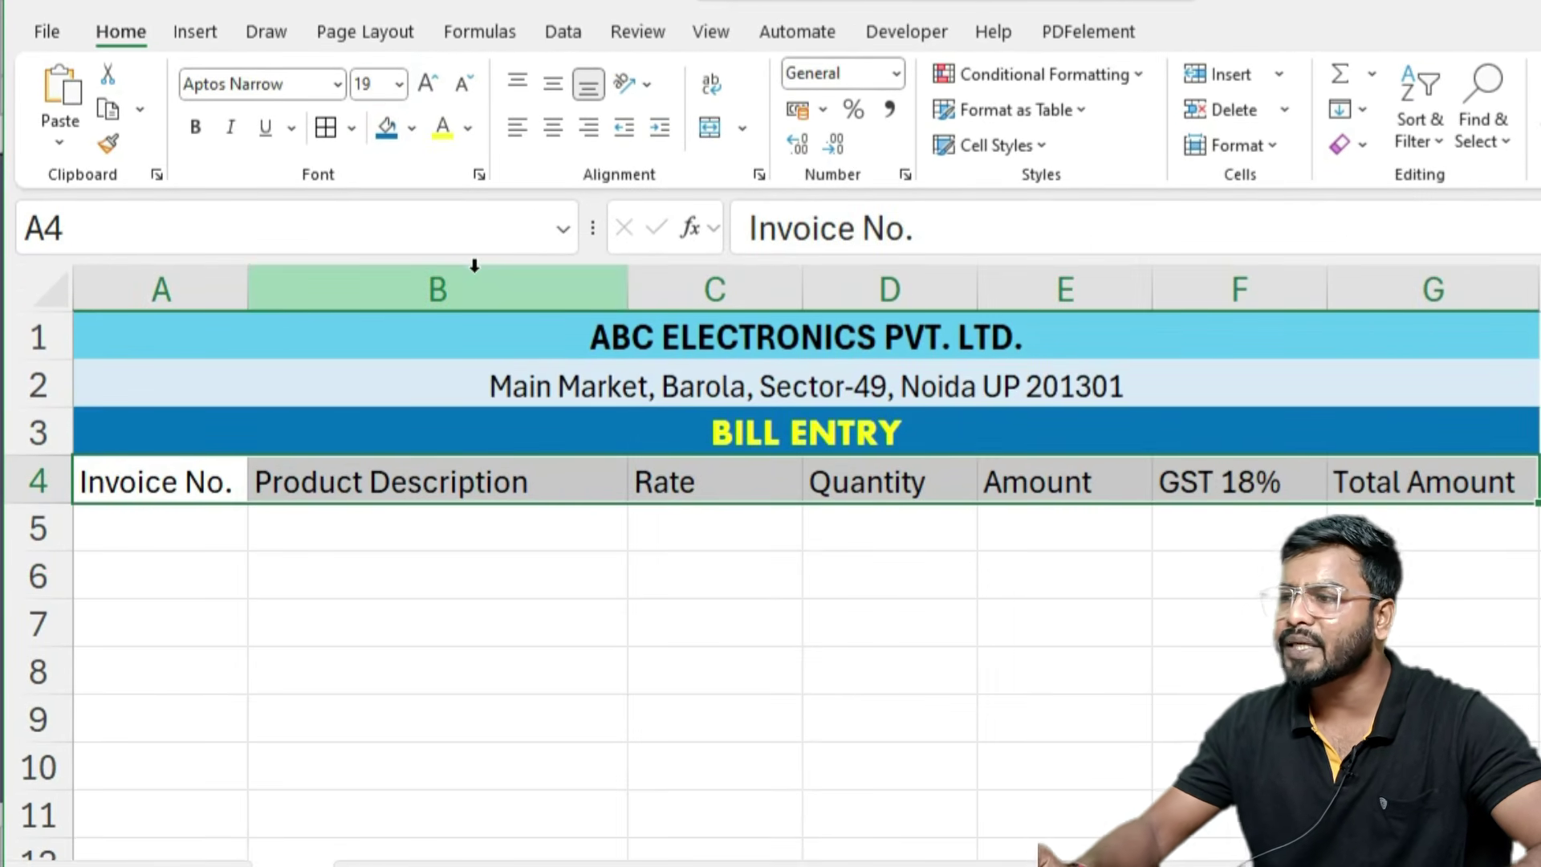
- Set the font size of the whole table range A4:G11 to 19
{"action": "left_click_drag", "start_coordinate": [129, 486], "coordinate": [1468, 815]}
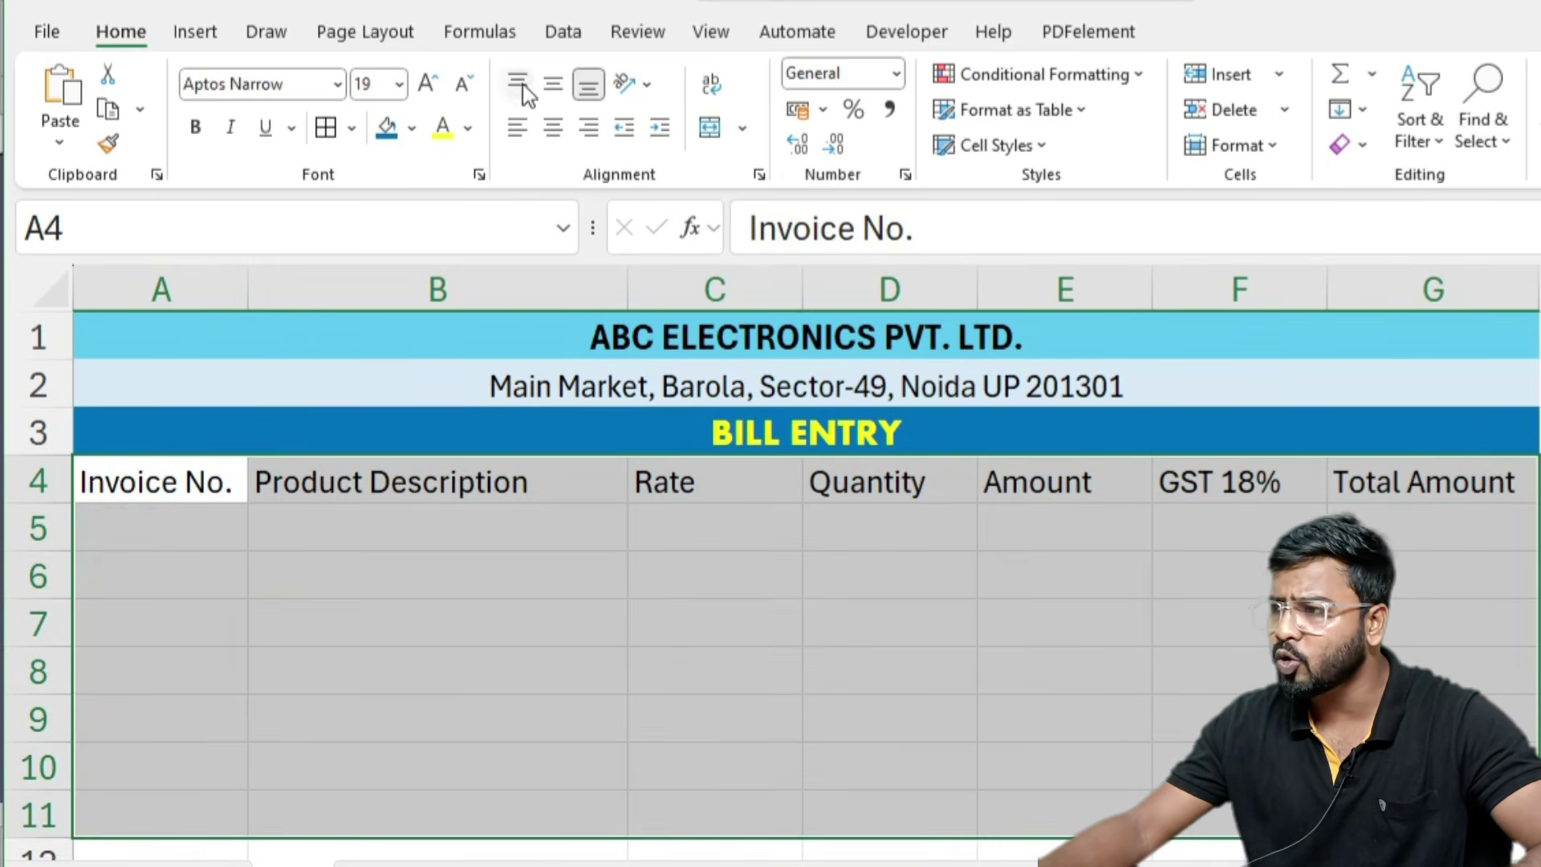
{"action": "left_click", "coordinate": [361, 84]}
{"action": "type", "text": "19"}
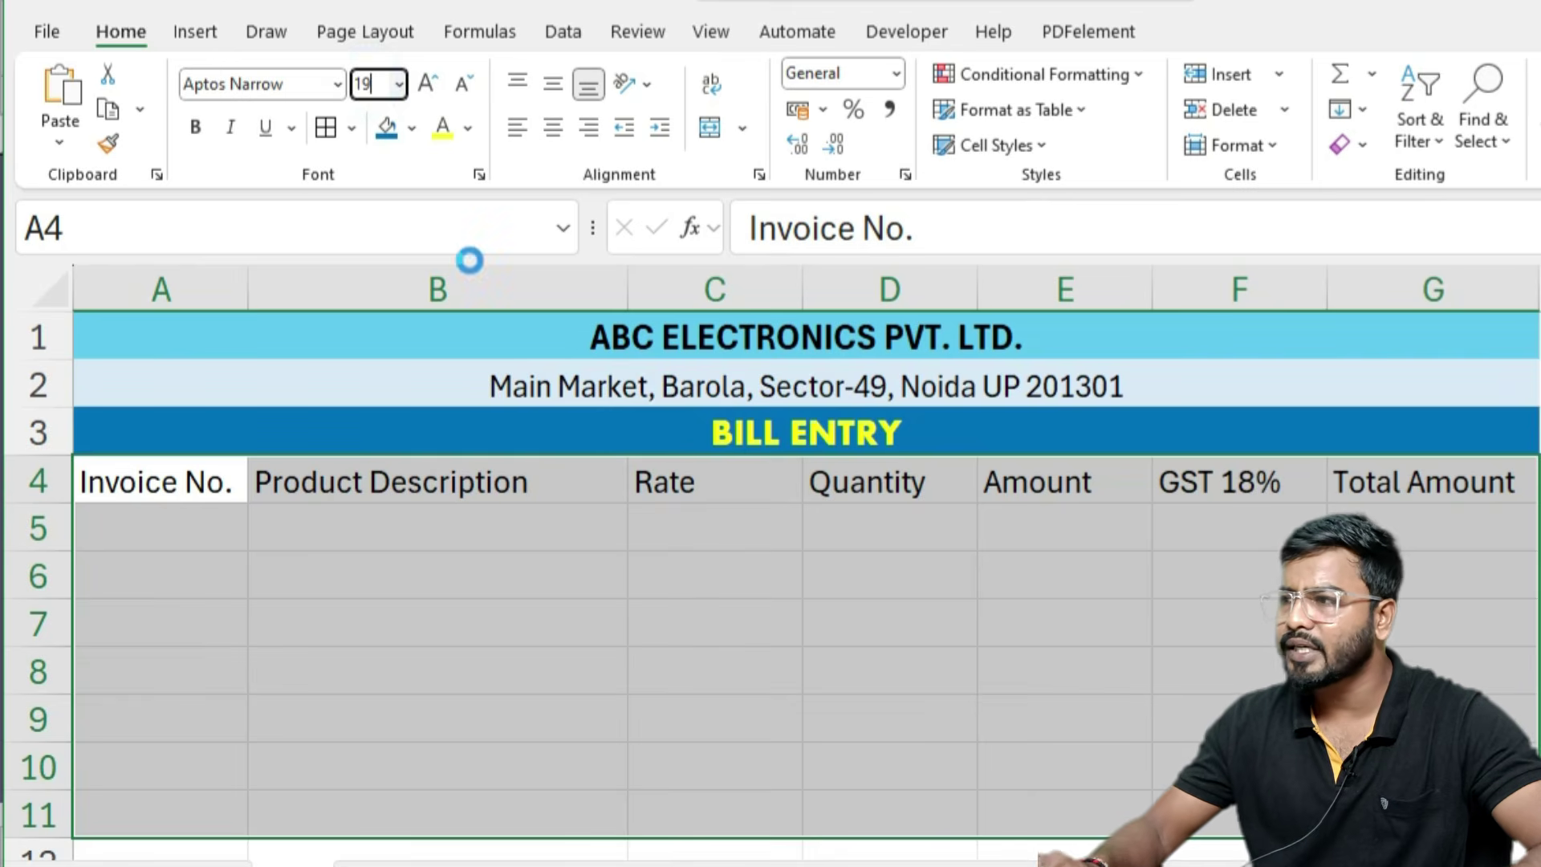
{"action": "key", "text": "Return"}
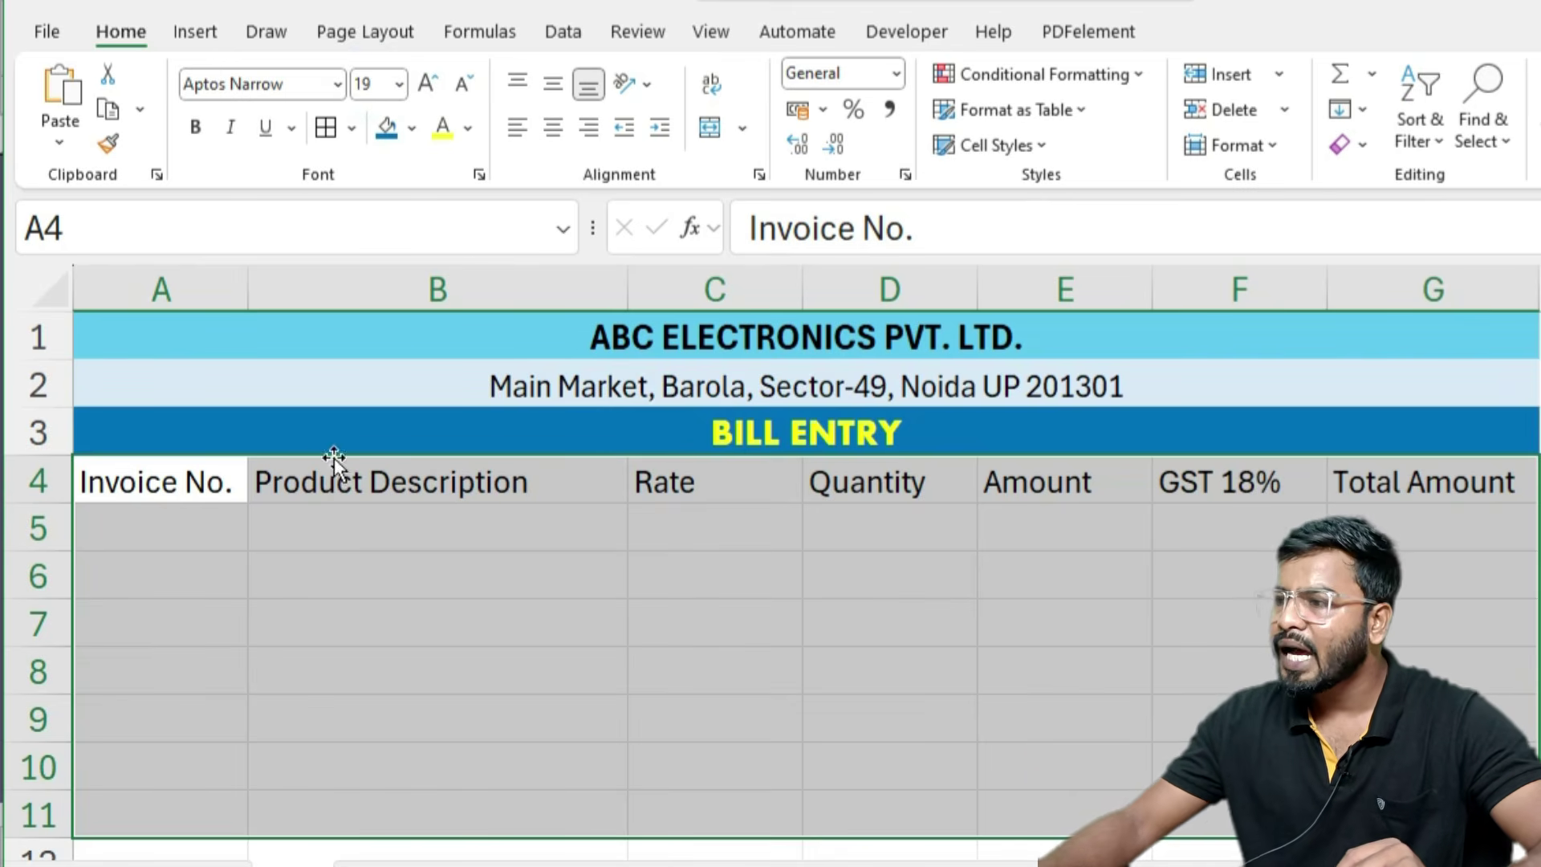
{"action": "left_click", "coordinate": [447, 581]}
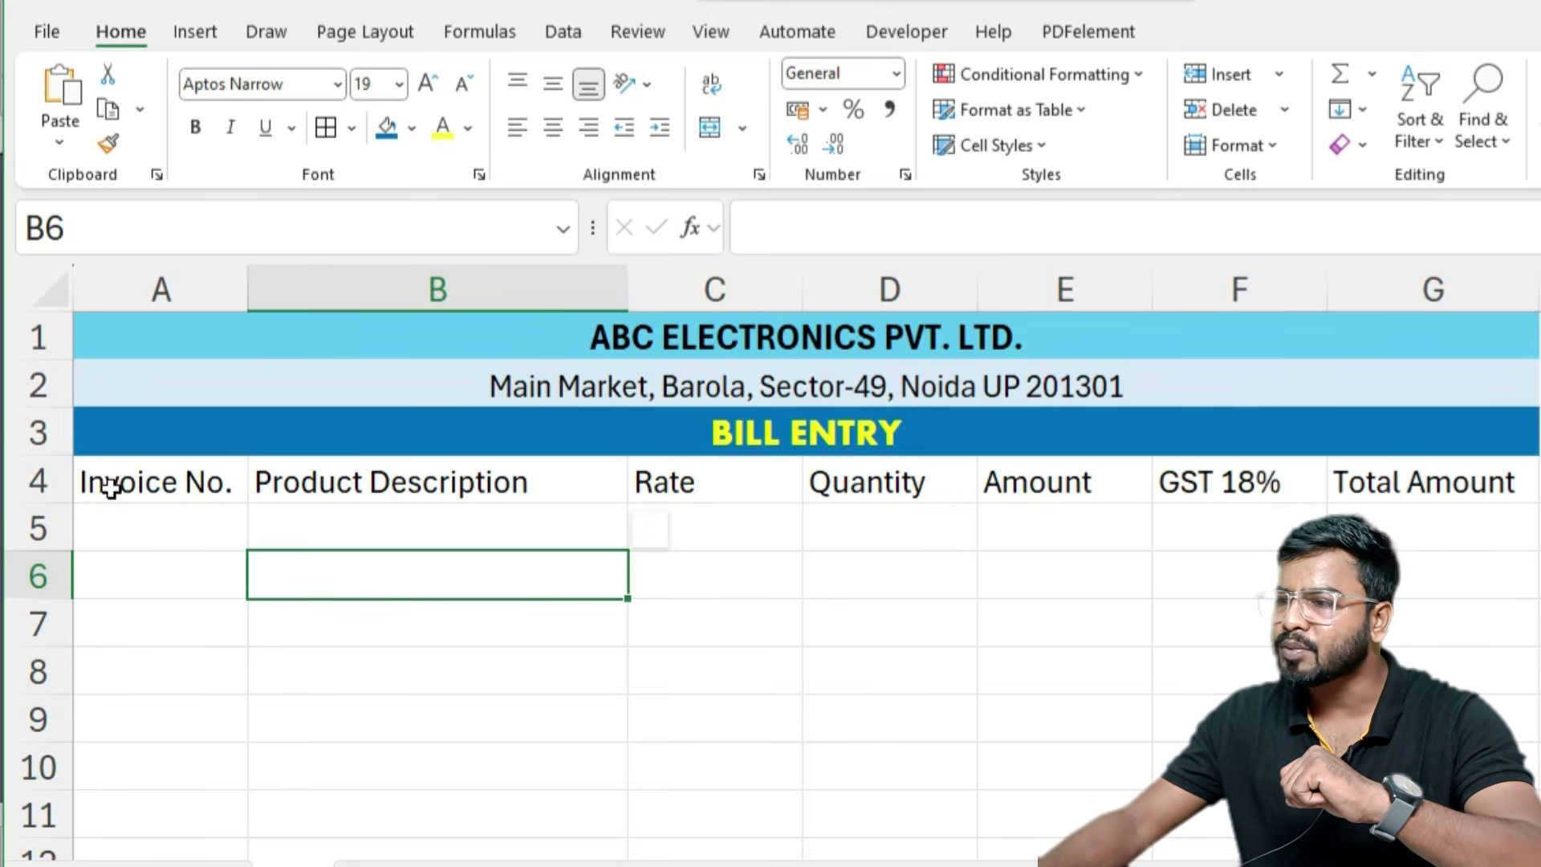
- Convert the range A4:G10 into a table, with row 4 used as its headers
{"action": "left_click_drag", "start_coordinate": [107, 482], "coordinate": [1420, 766]}
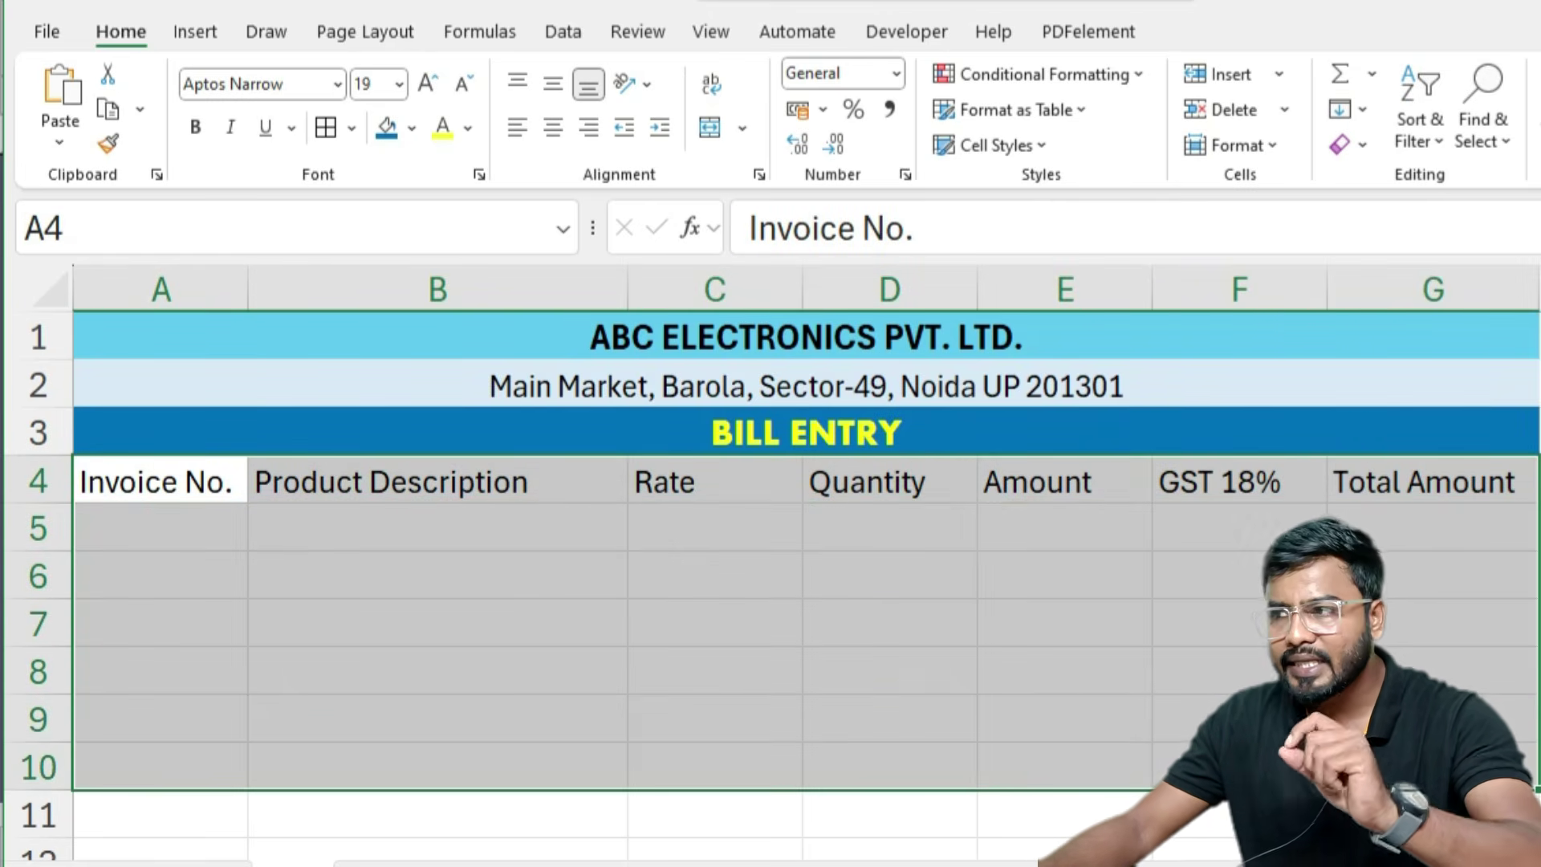
{"action": "left_click", "coordinate": [195, 32]}
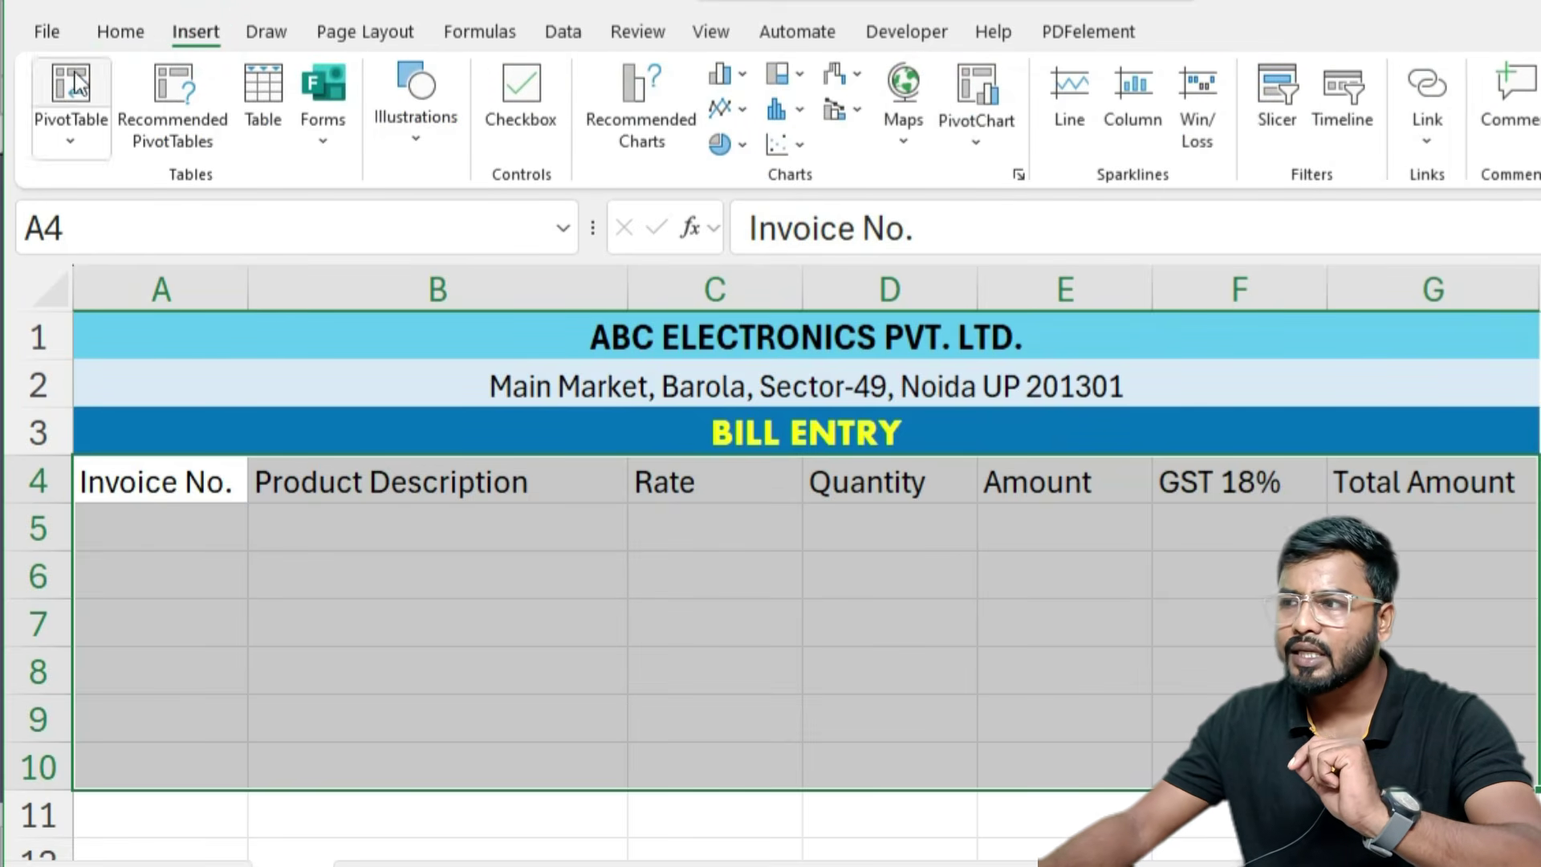
{"action": "left_click", "coordinate": [273, 112]}
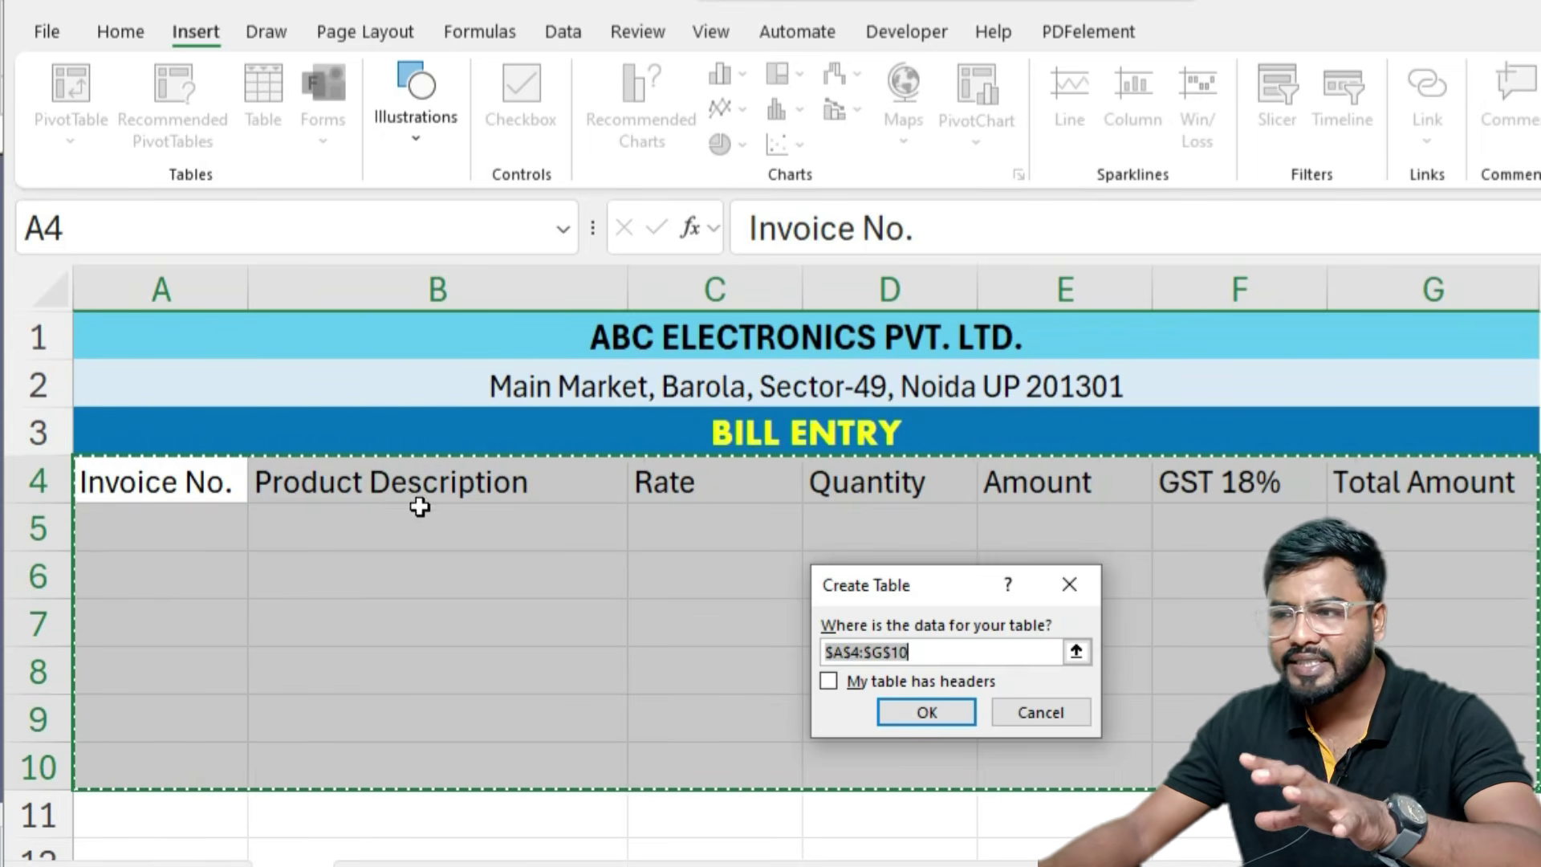
{"action": "left_click", "coordinate": [829, 680]}
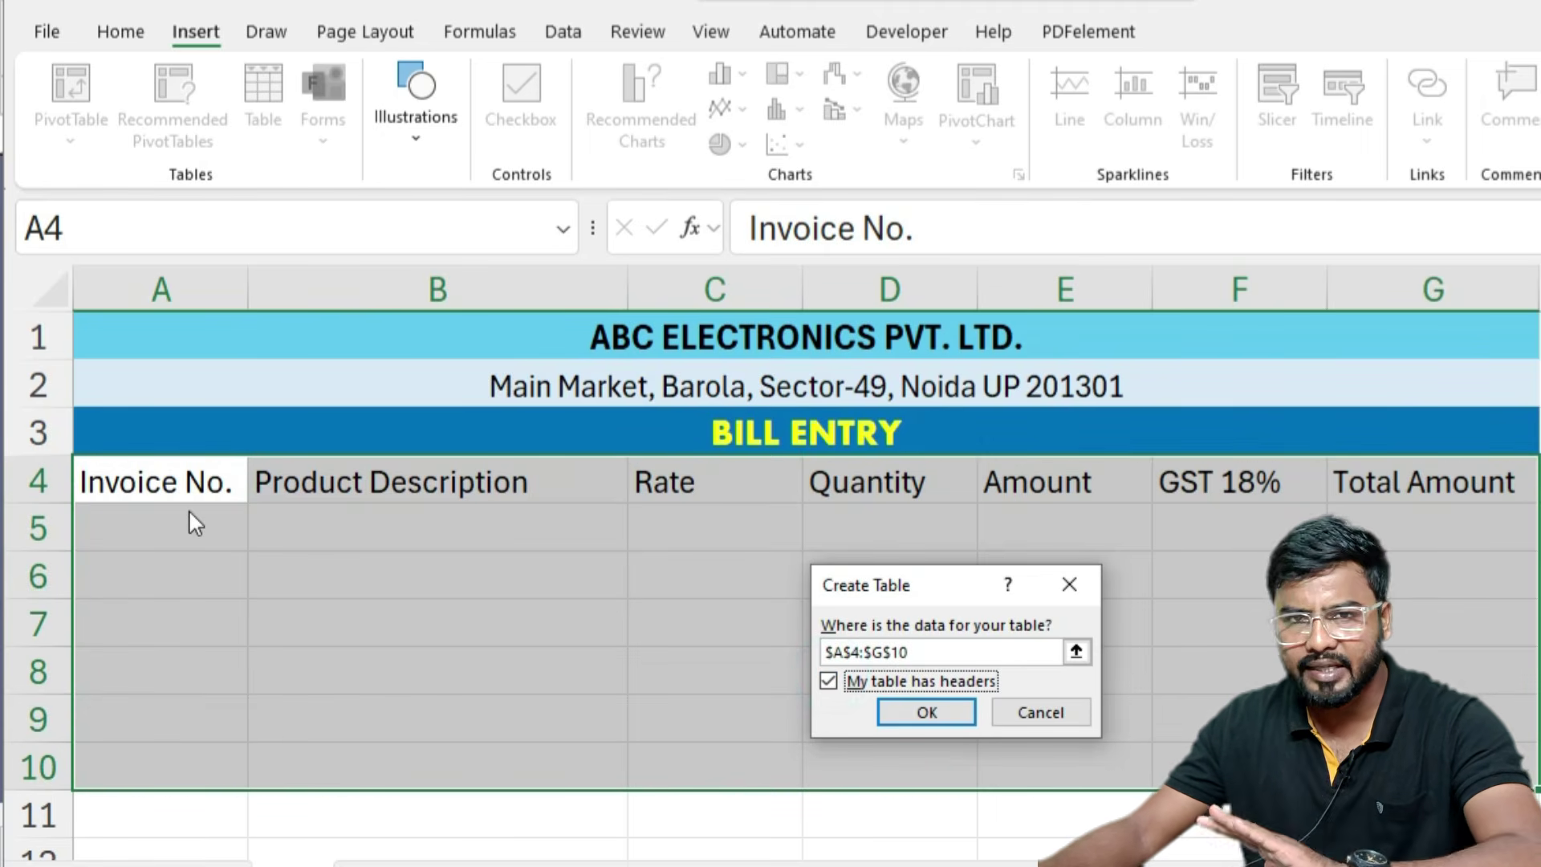
{"action": "left_click", "coordinate": [927, 711]}
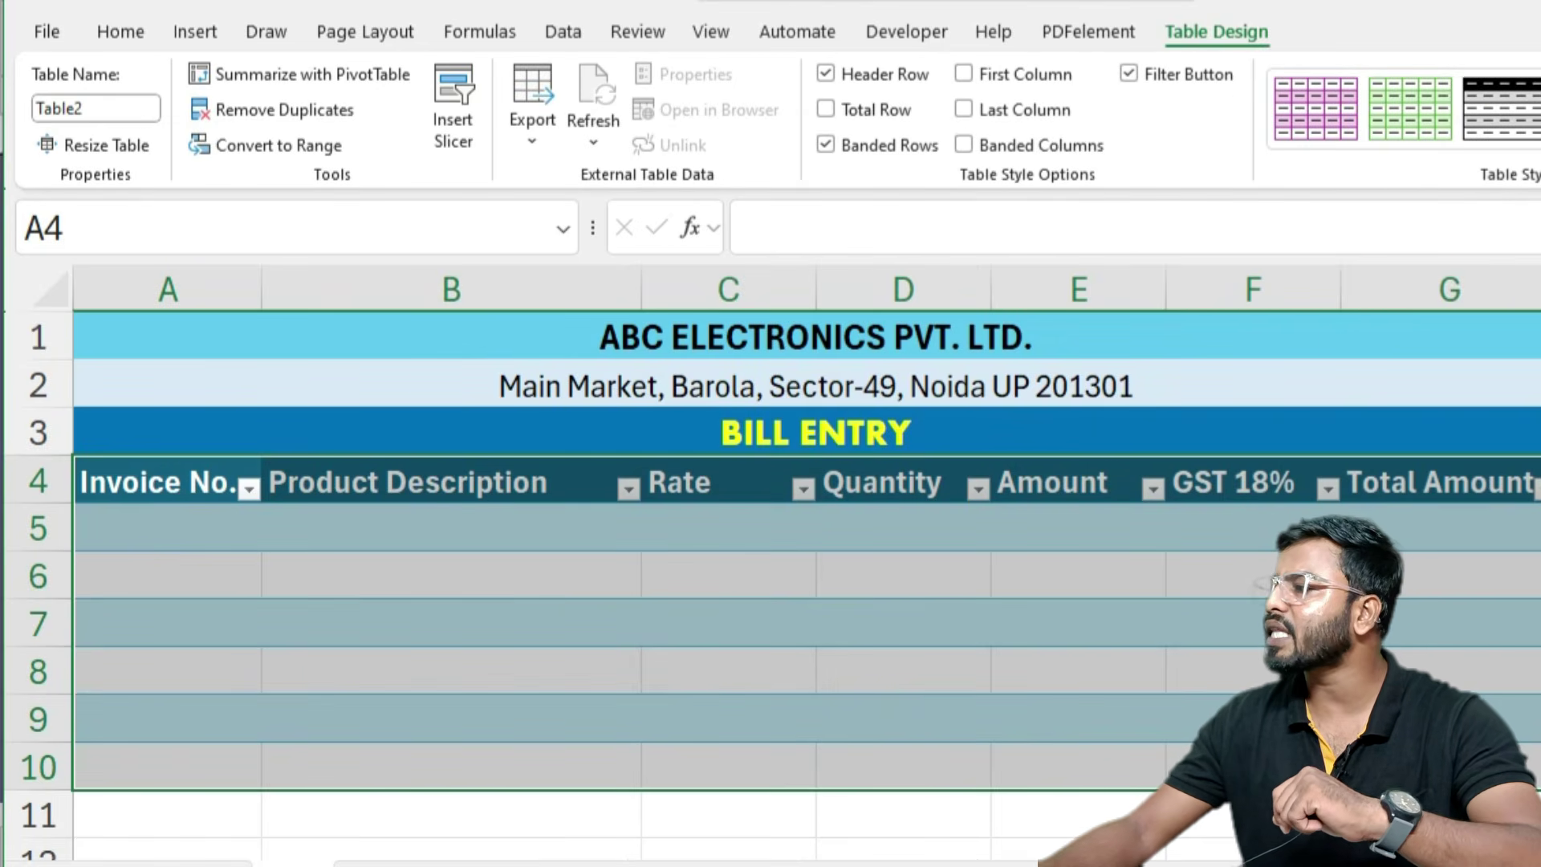
- Turn off banded rows for the bill entry table and apply the light blue table style
{"action": "left_click", "coordinate": [1538, 138]}
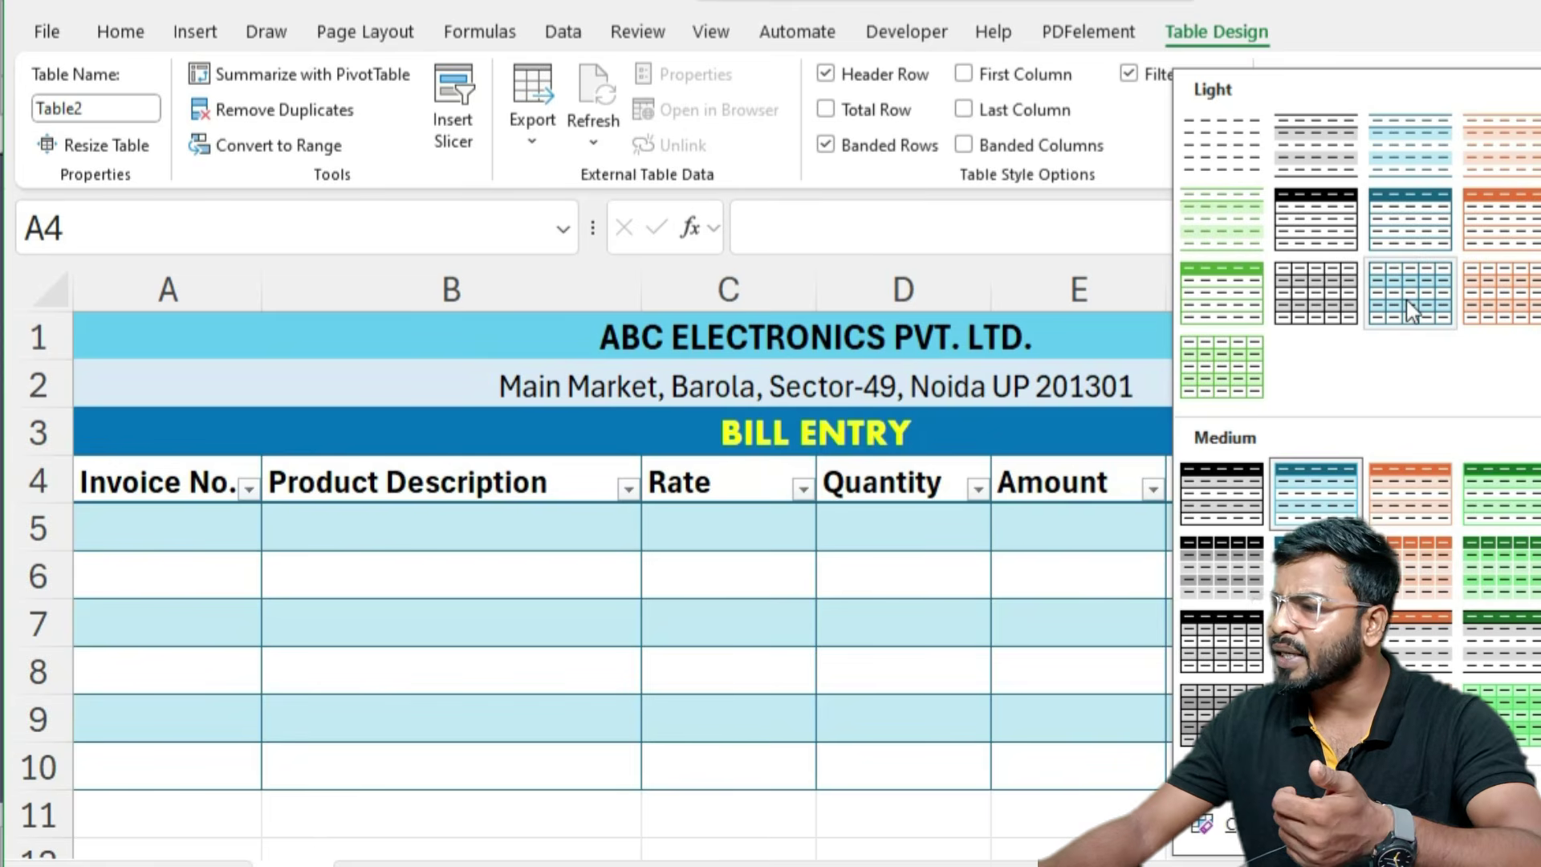
{"action": "left_click", "coordinate": [1304, 504]}
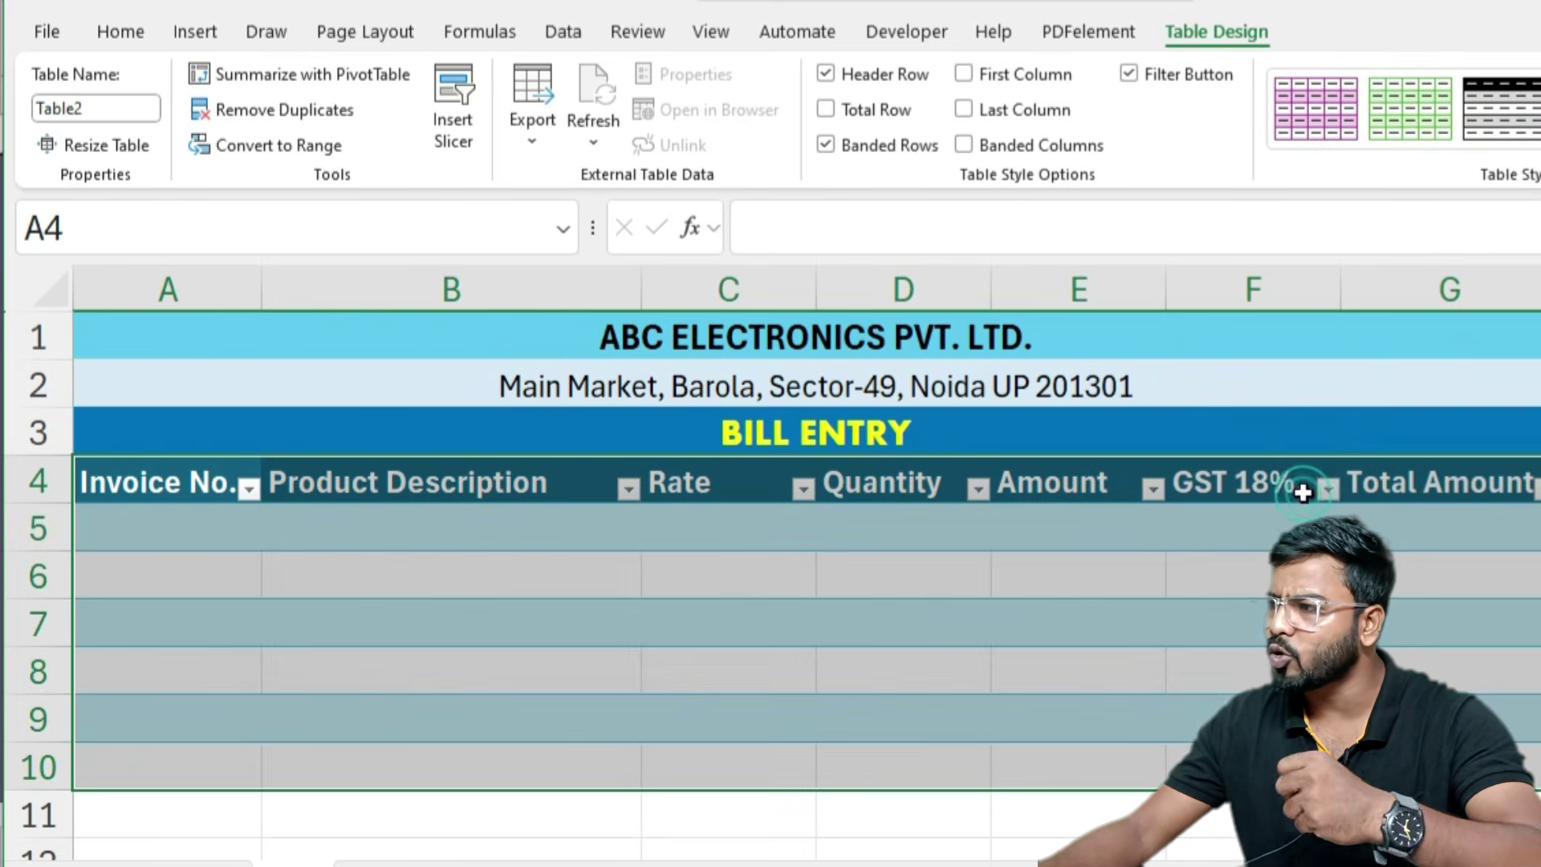
{"action": "left_click", "coordinate": [826, 145]}
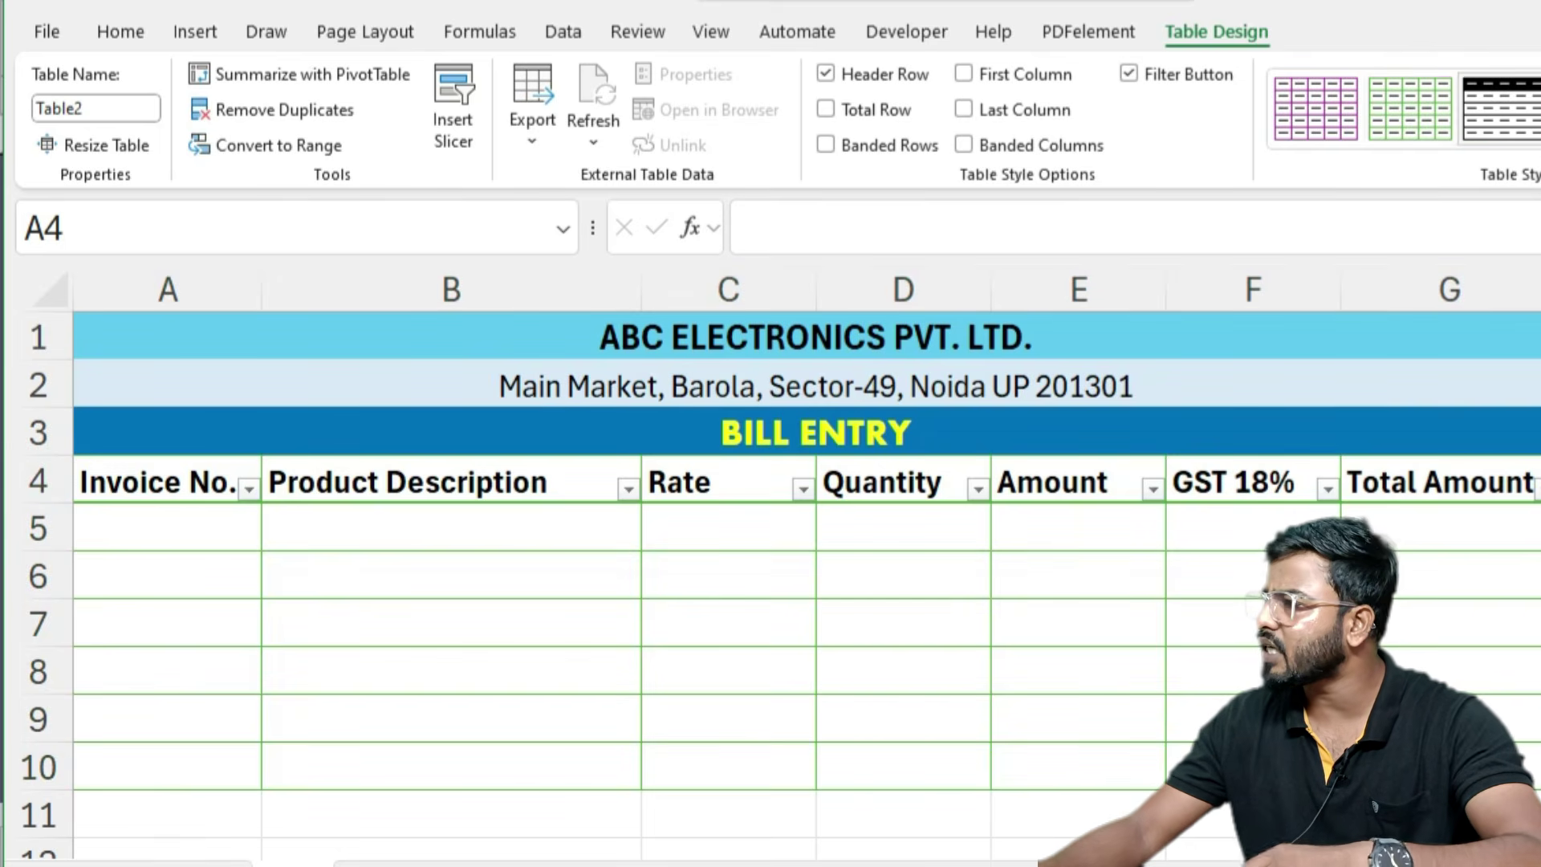
{"action": "left_click", "coordinate": [1534, 161]}
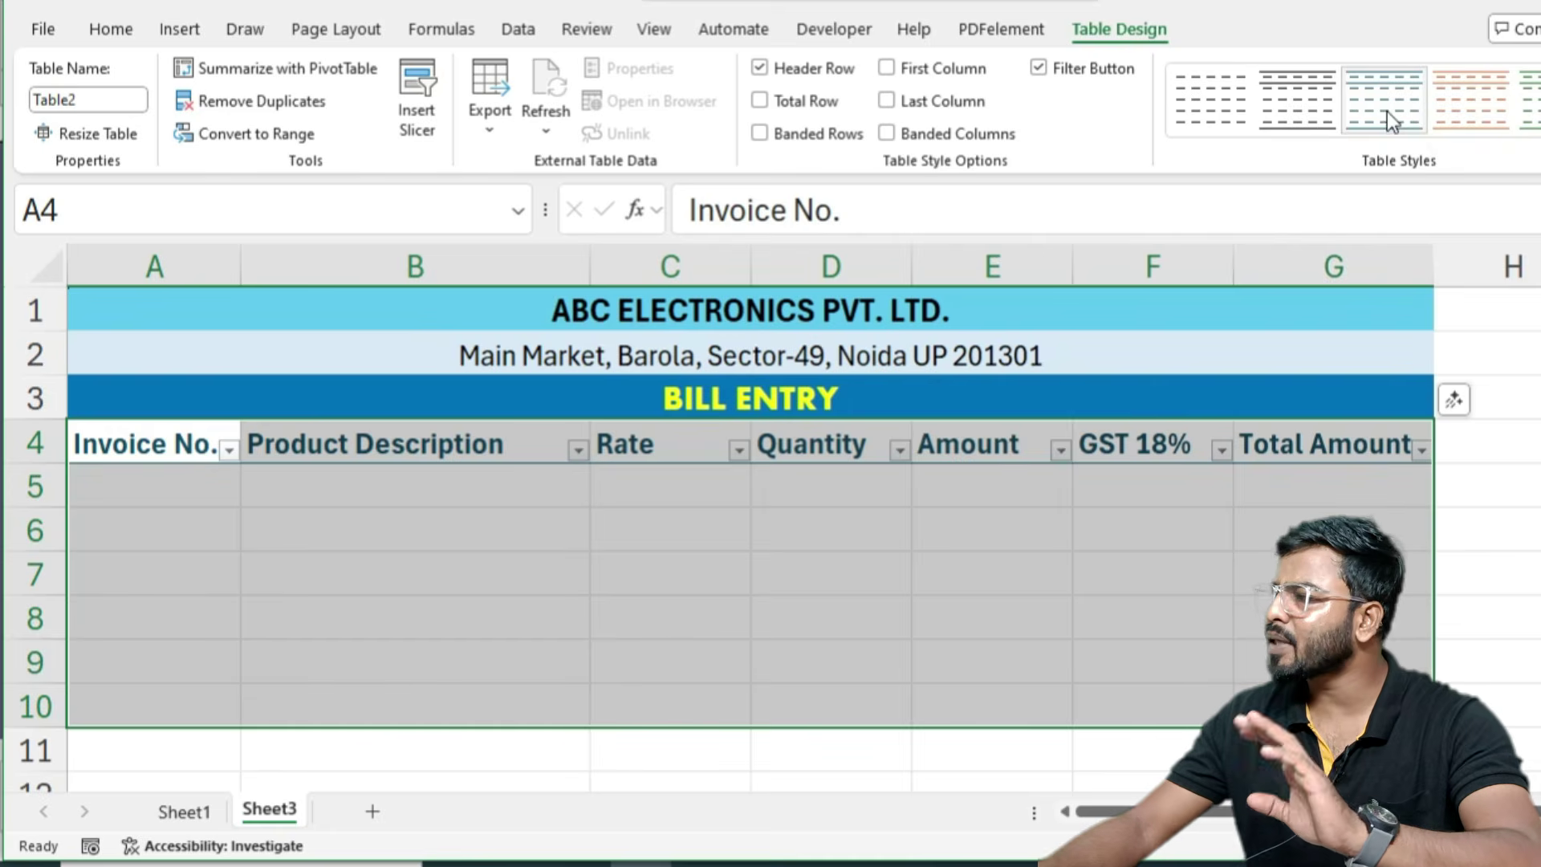
{"action": "left_click", "coordinate": [1396, 565]}
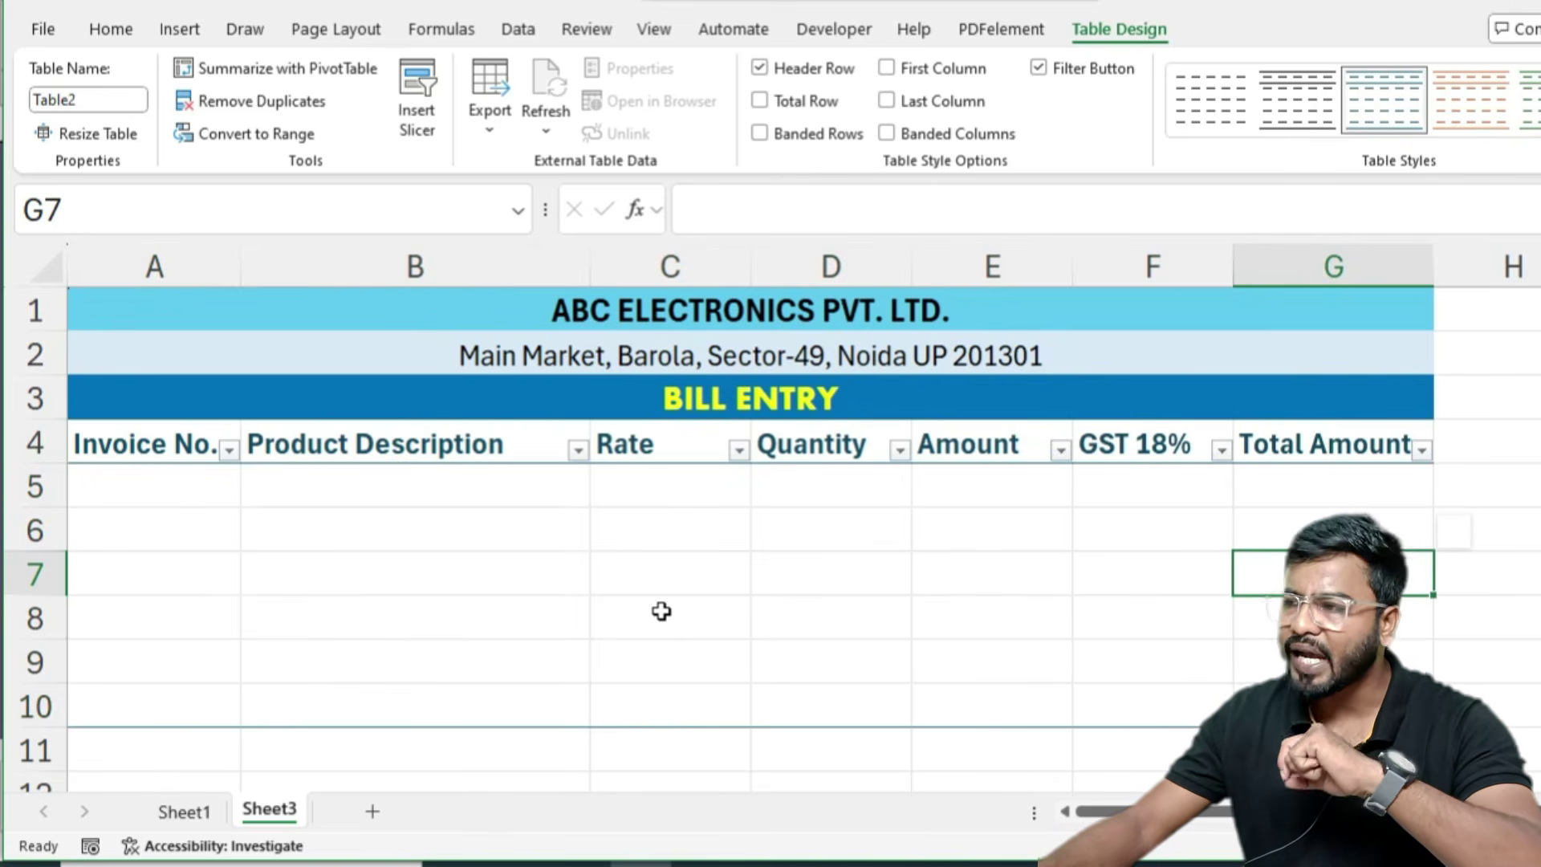
- Fill the table's last row with test text: esdjdkj in A10, kjk, k, j and kj in C10:F10, and jkk in G10
{"action": "left_click", "coordinate": [144, 694]}
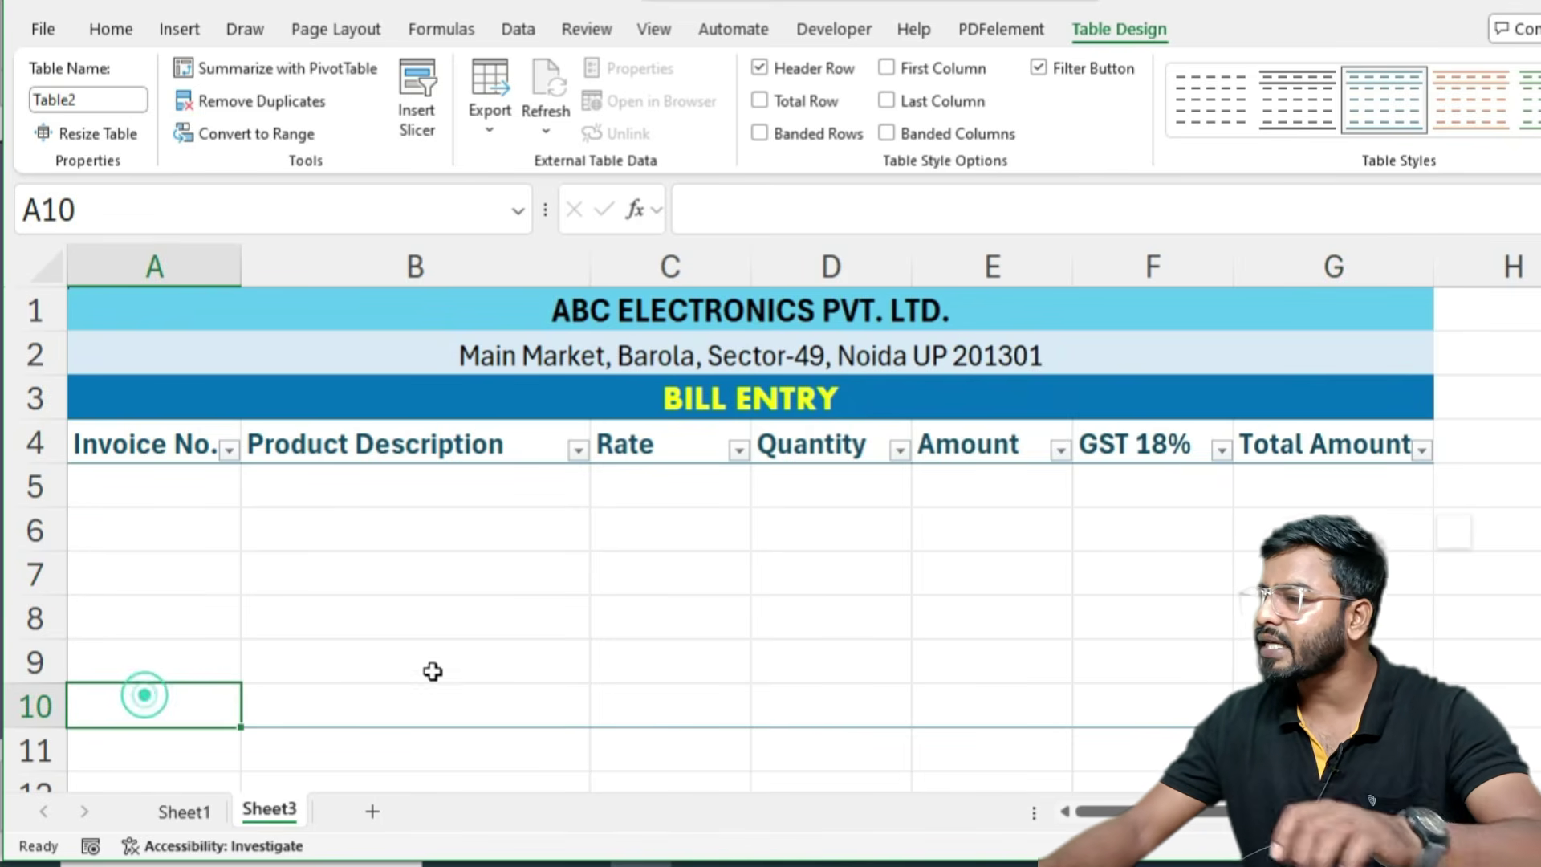
{"action": "scroll", "coordinate": [454, 644], "scroll_direction": "down", "scroll_amount": 2}
{"action": "mouse_move", "coordinate": [124, 411]}
{"action": "left_mouse_down"}
{"action": "mouse_move", "coordinate": [1133, 565]}
{"action": "mouse_move", "coordinate": [1183, 629]}
{"action": "left_mouse_up"}
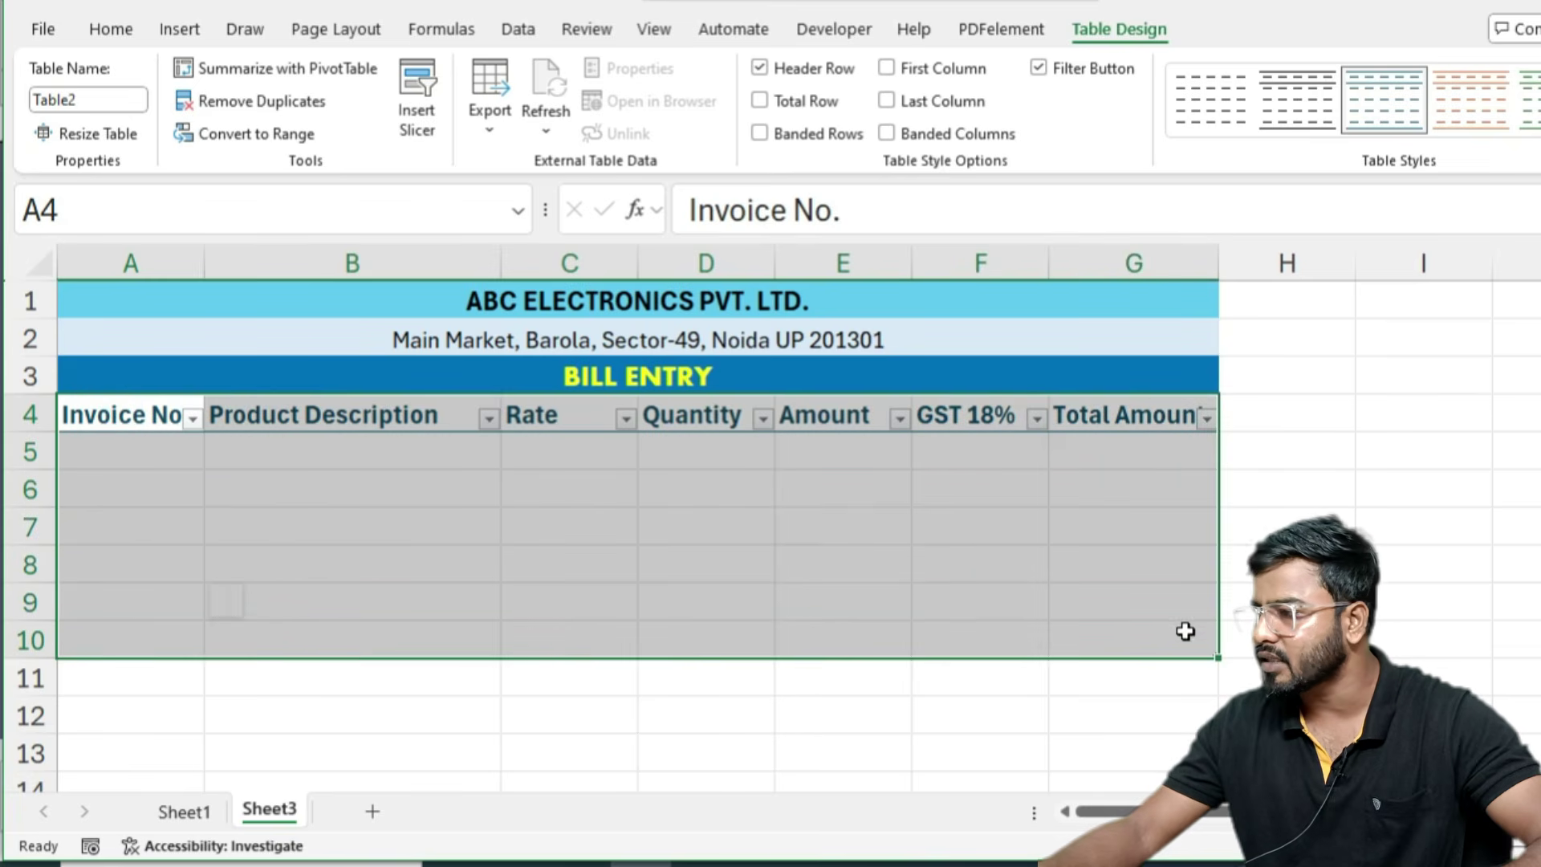
{"action": "left_click", "coordinate": [135, 632]}
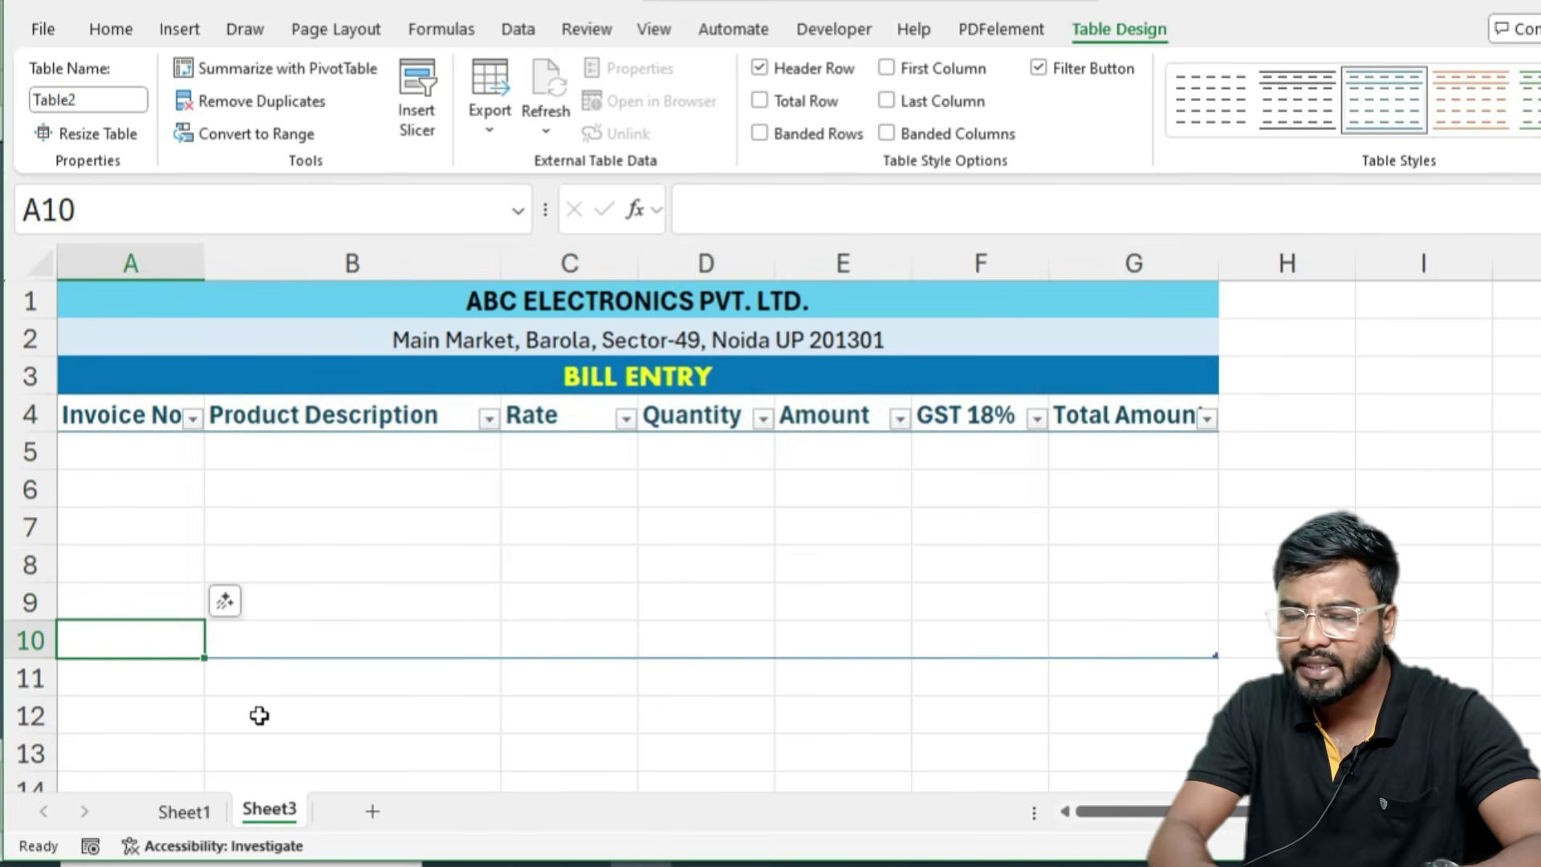
{"action": "type", "text": "esdjdkj"}
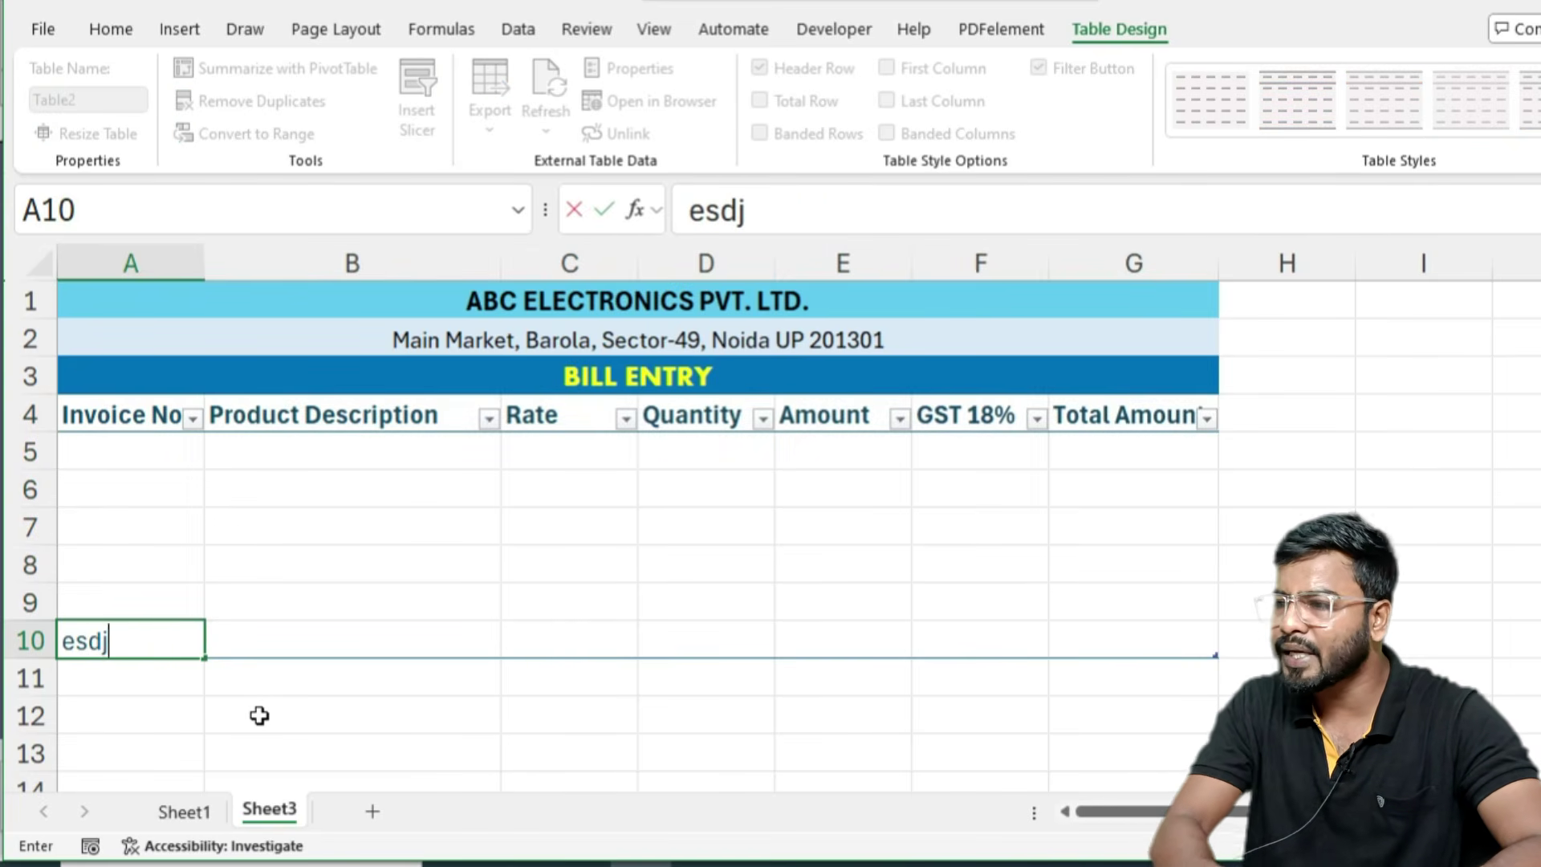
{"action": "key", "text": "Tab"}
{"action": "key", "text": "Tab"}
{"action": "type", "text": "kjk"}
{"action": "key", "text": "Tab"}
{"action": "type", "text": "k"}
{"action": "key", "text": "Tab"}
{"action": "type", "text": "j\tkj"}
{"action": "key", "text": "Tab"}
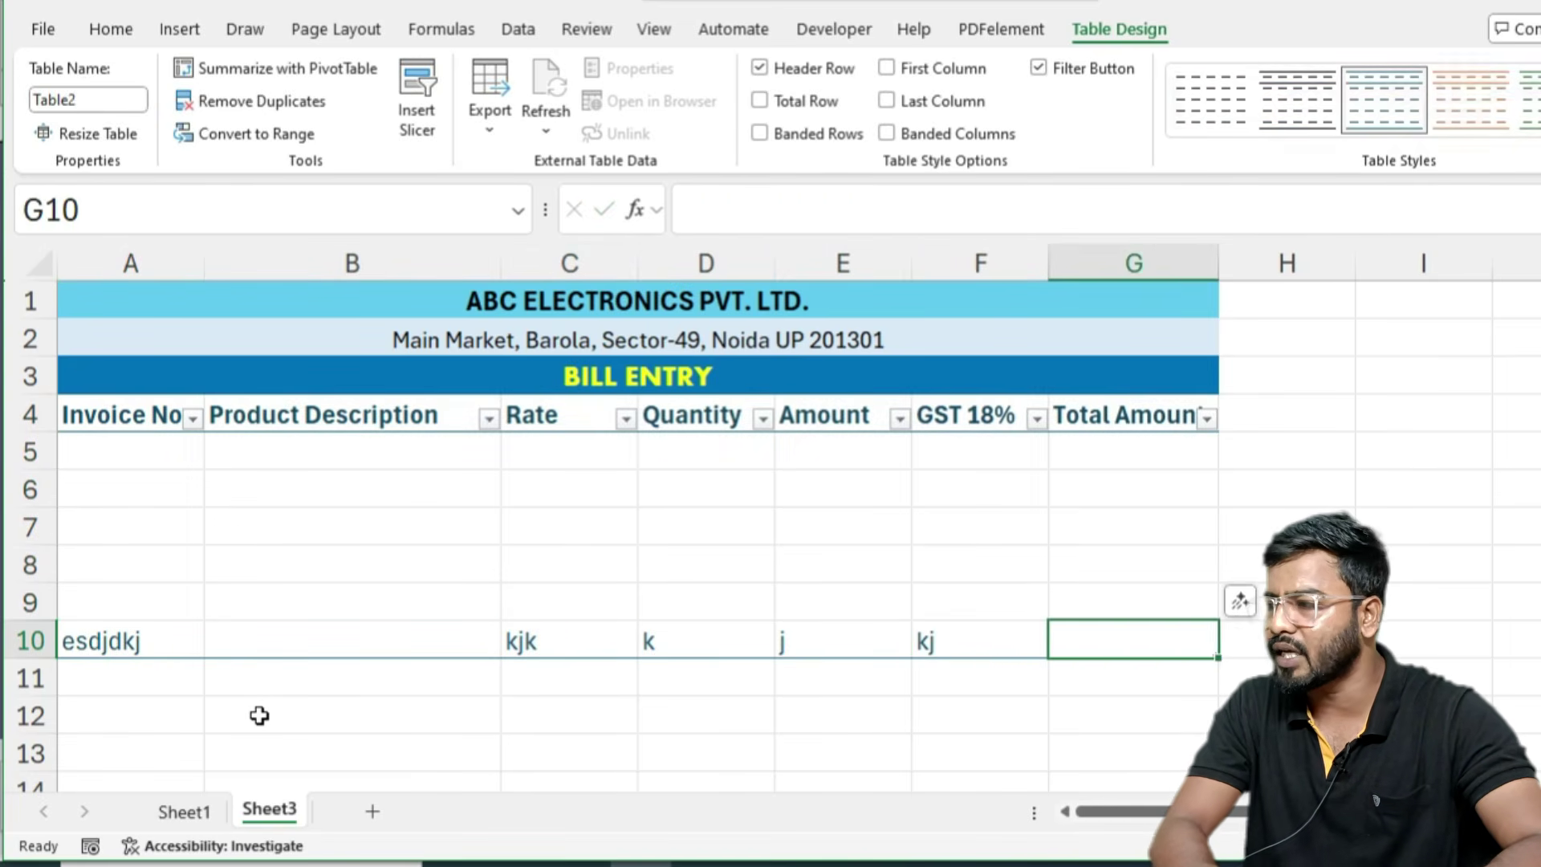
{"action": "type", "text": "jkk"}
{"action": "key", "text": "Escape"}
{"action": "key", "text": "Return"}
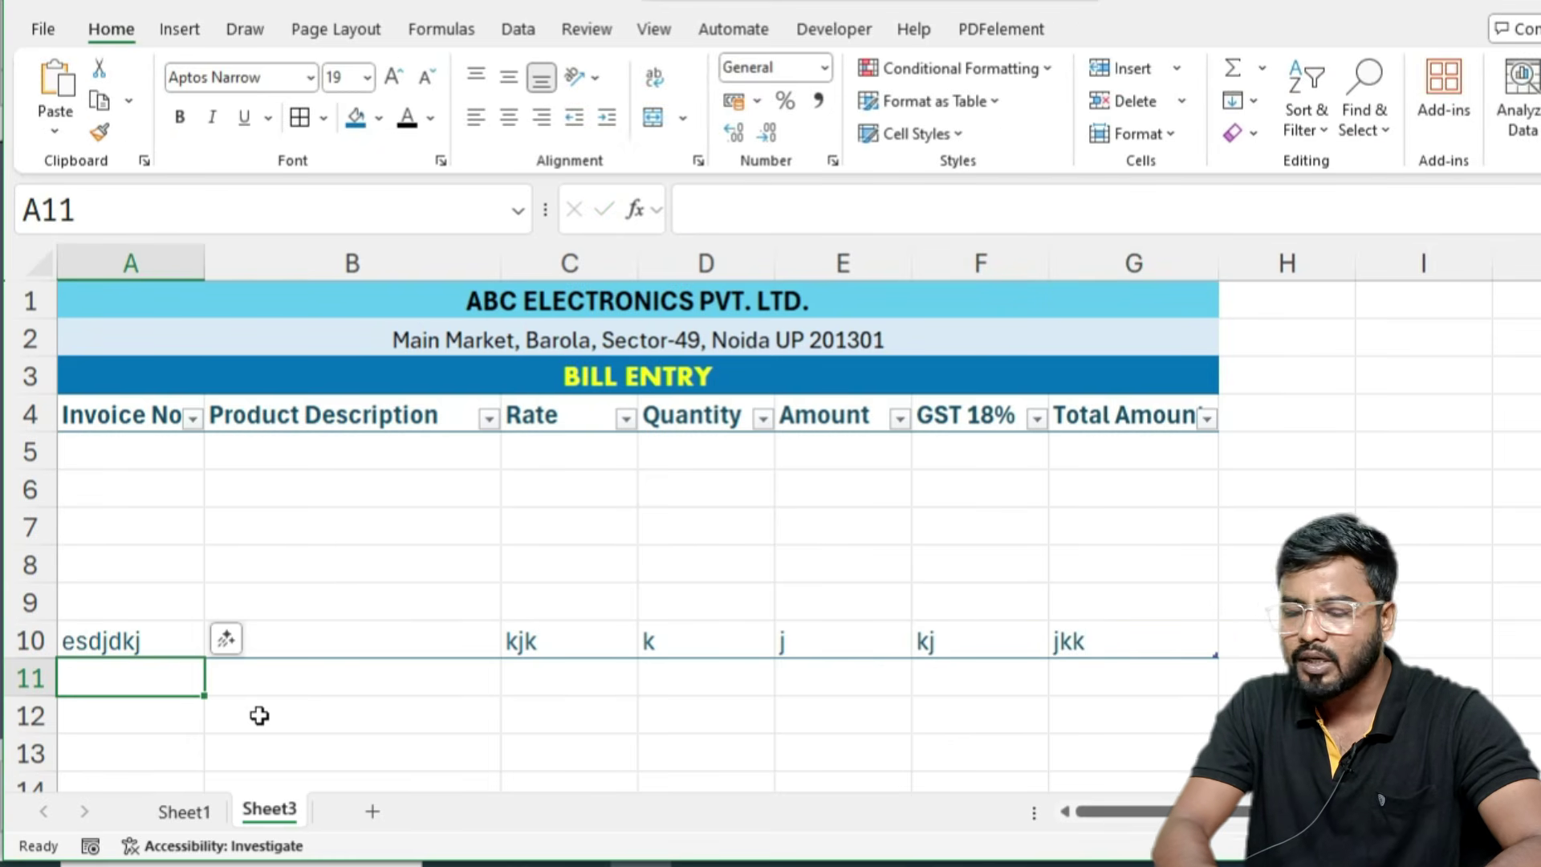
- Extend the table by entering jdkjdkd in A11, and clear the test entries from A10:G11
{"action": "type", "text": "jdkjdkd"}
{"action": "key", "text": "Return"}
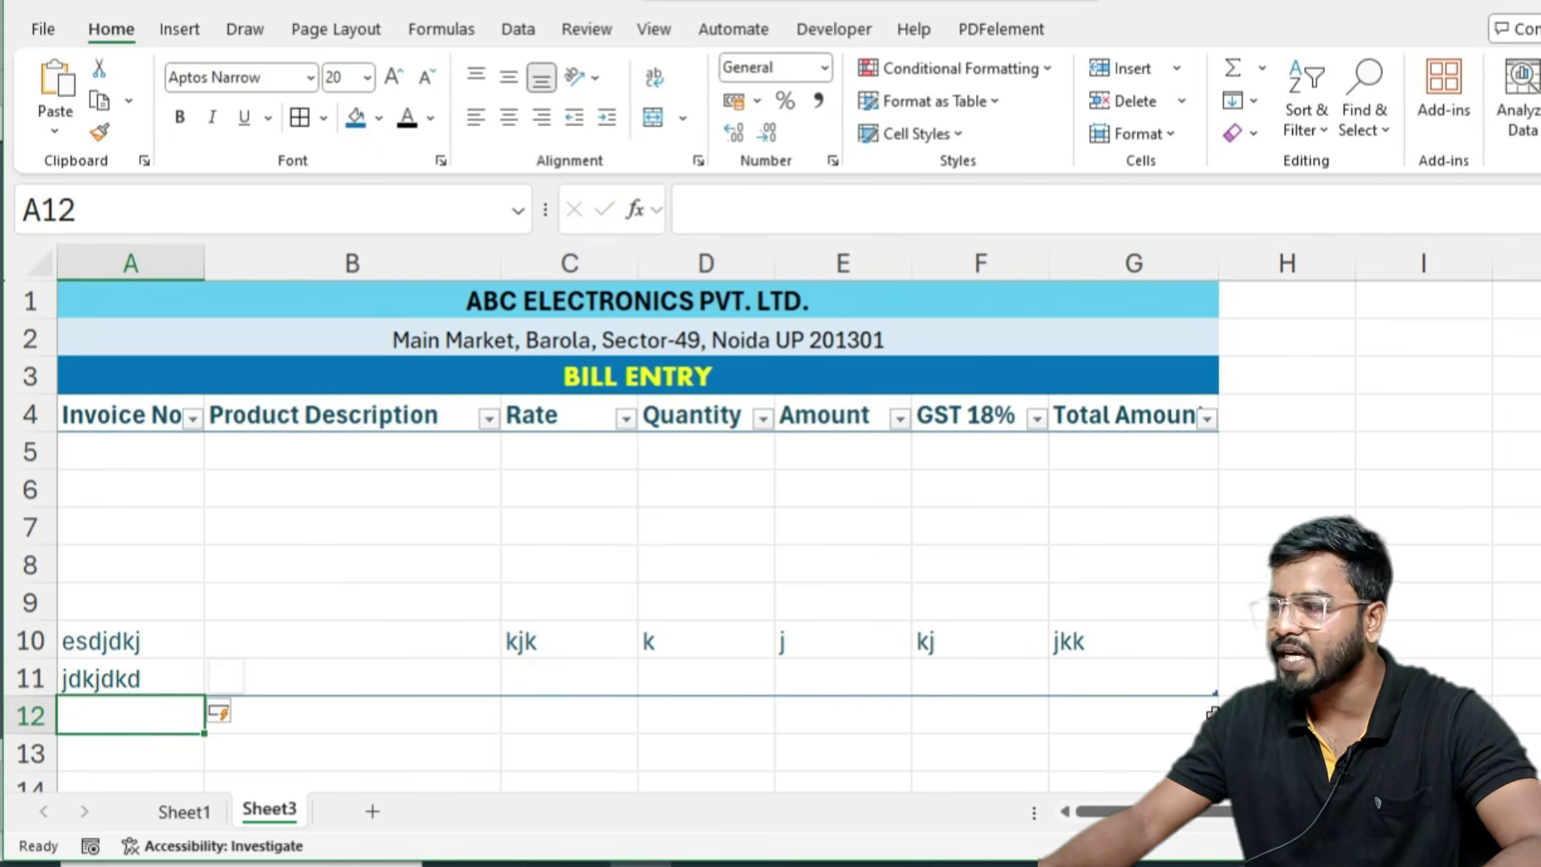
{"action": "left_click_drag", "start_coordinate": [131, 638], "coordinate": [1111, 678]}
{"action": "key", "text": "Delete"}
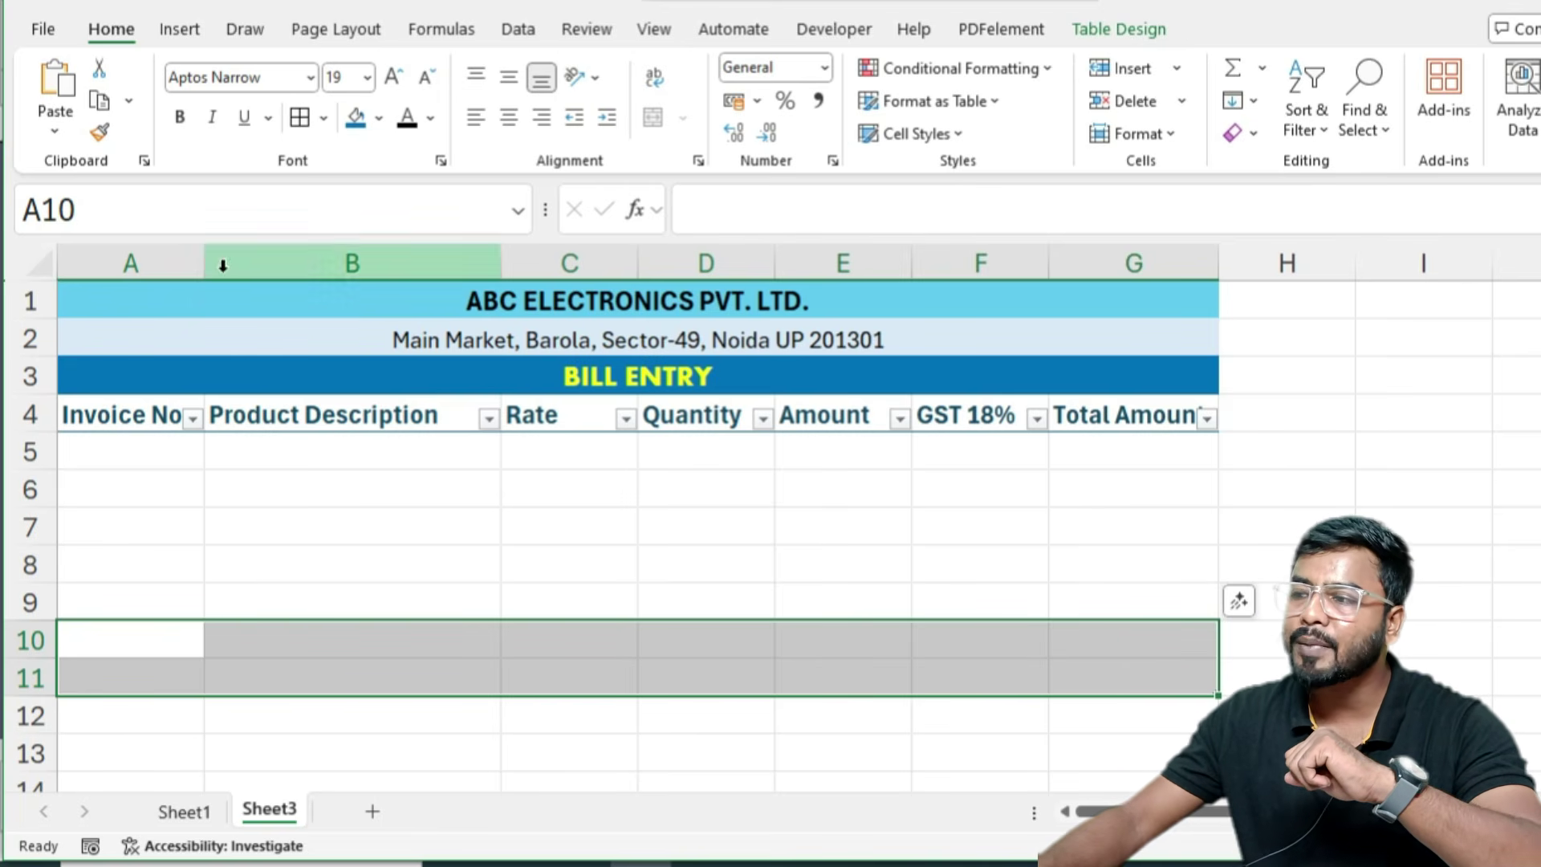
- Widen column A to fit the Invoice No. heading and look over that column's filter options
{"action": "left_click_drag", "start_coordinate": [205, 265], "coordinate": [225, 278]}
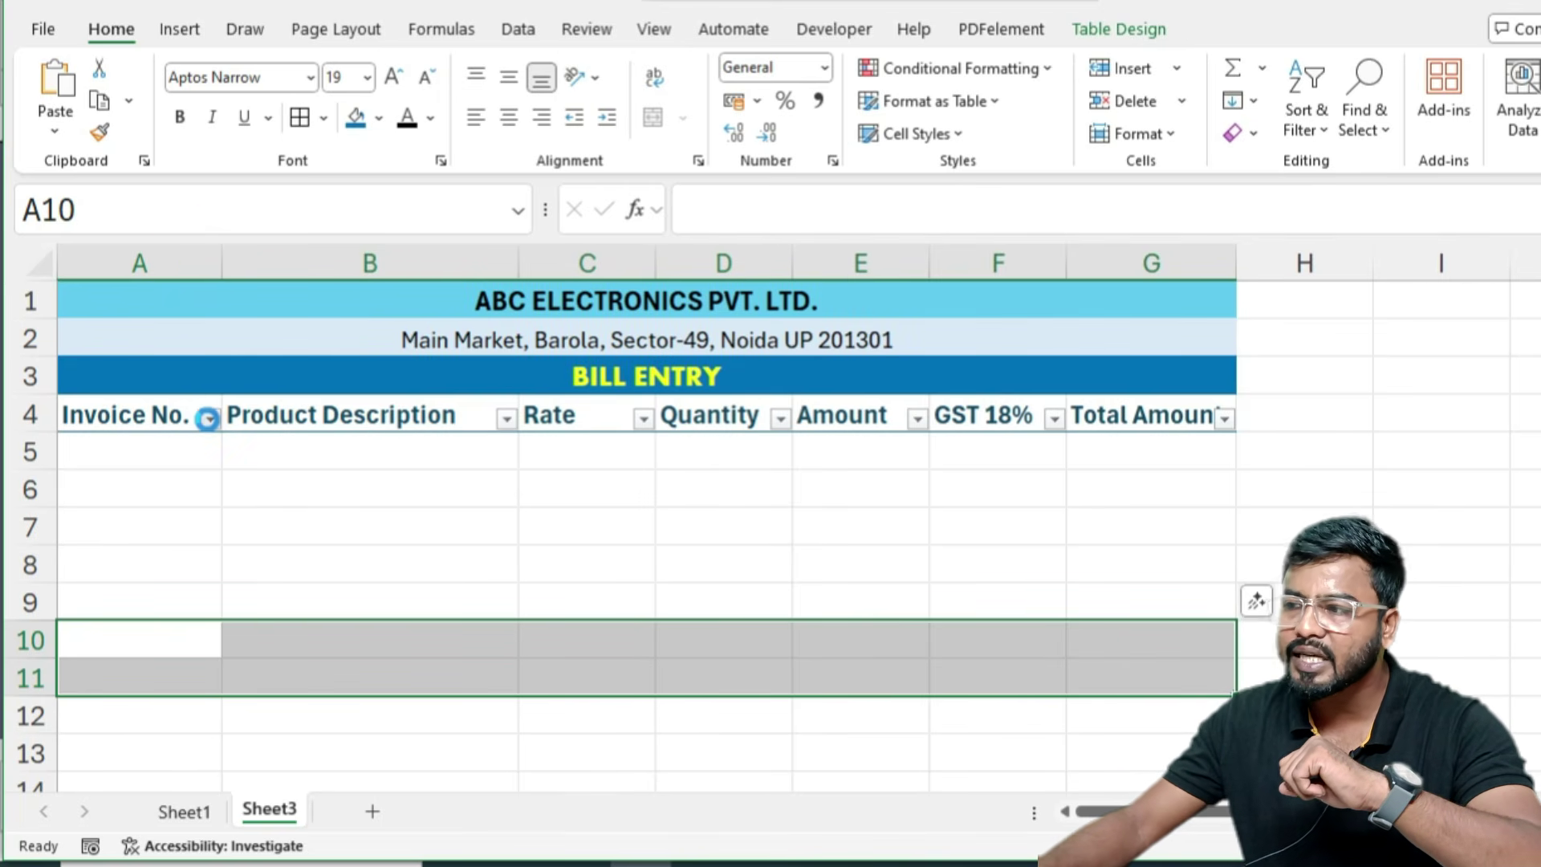
{"action": "left_click", "coordinate": [207, 418]}
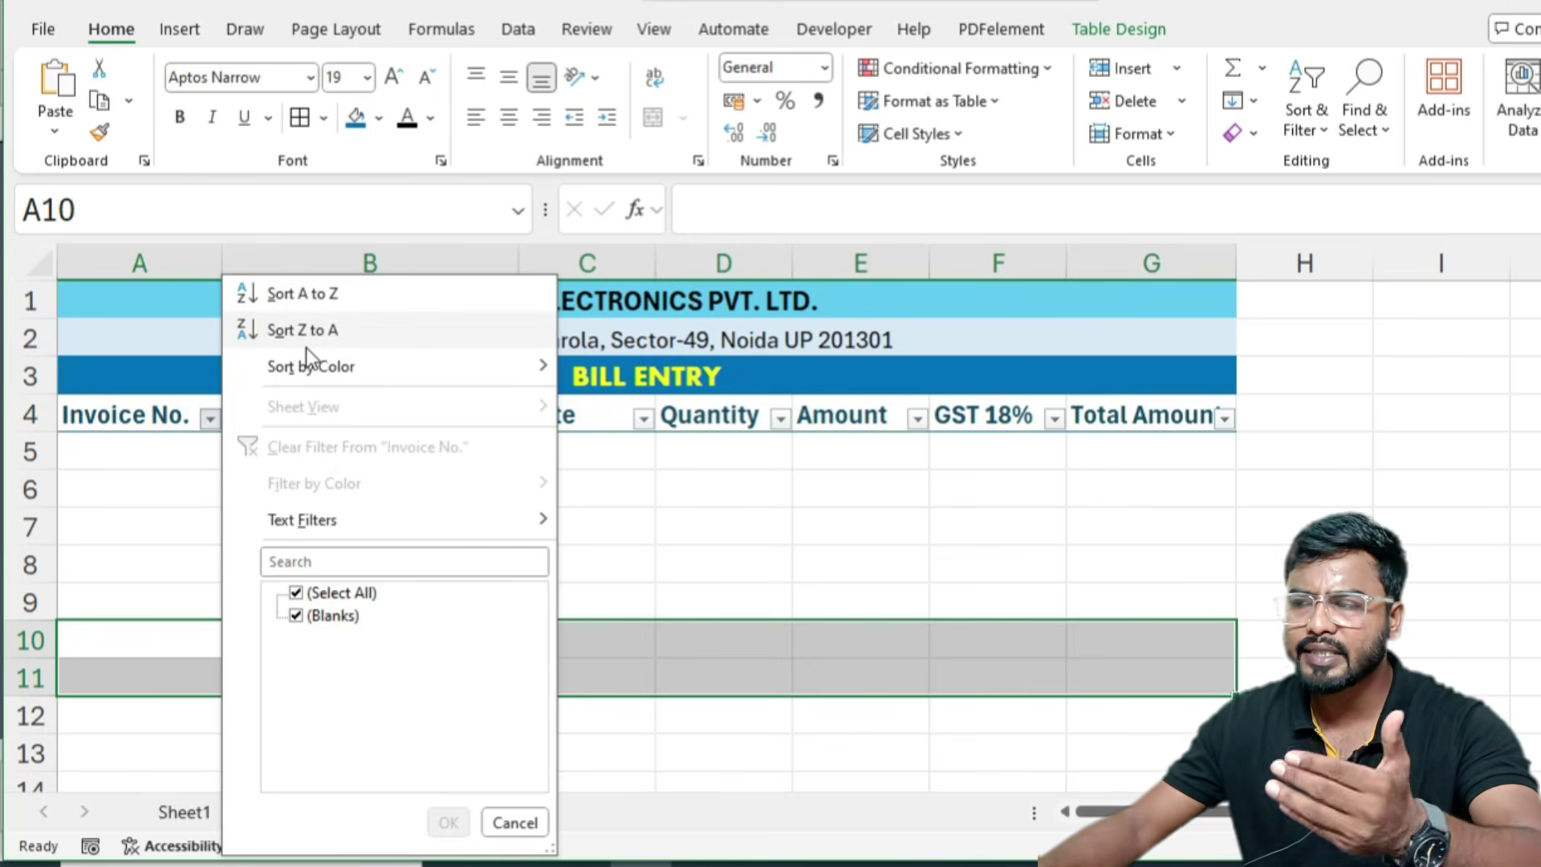
{"action": "left_click", "coordinate": [759, 519]}
{"action": "left_click", "coordinate": [685, 552]}
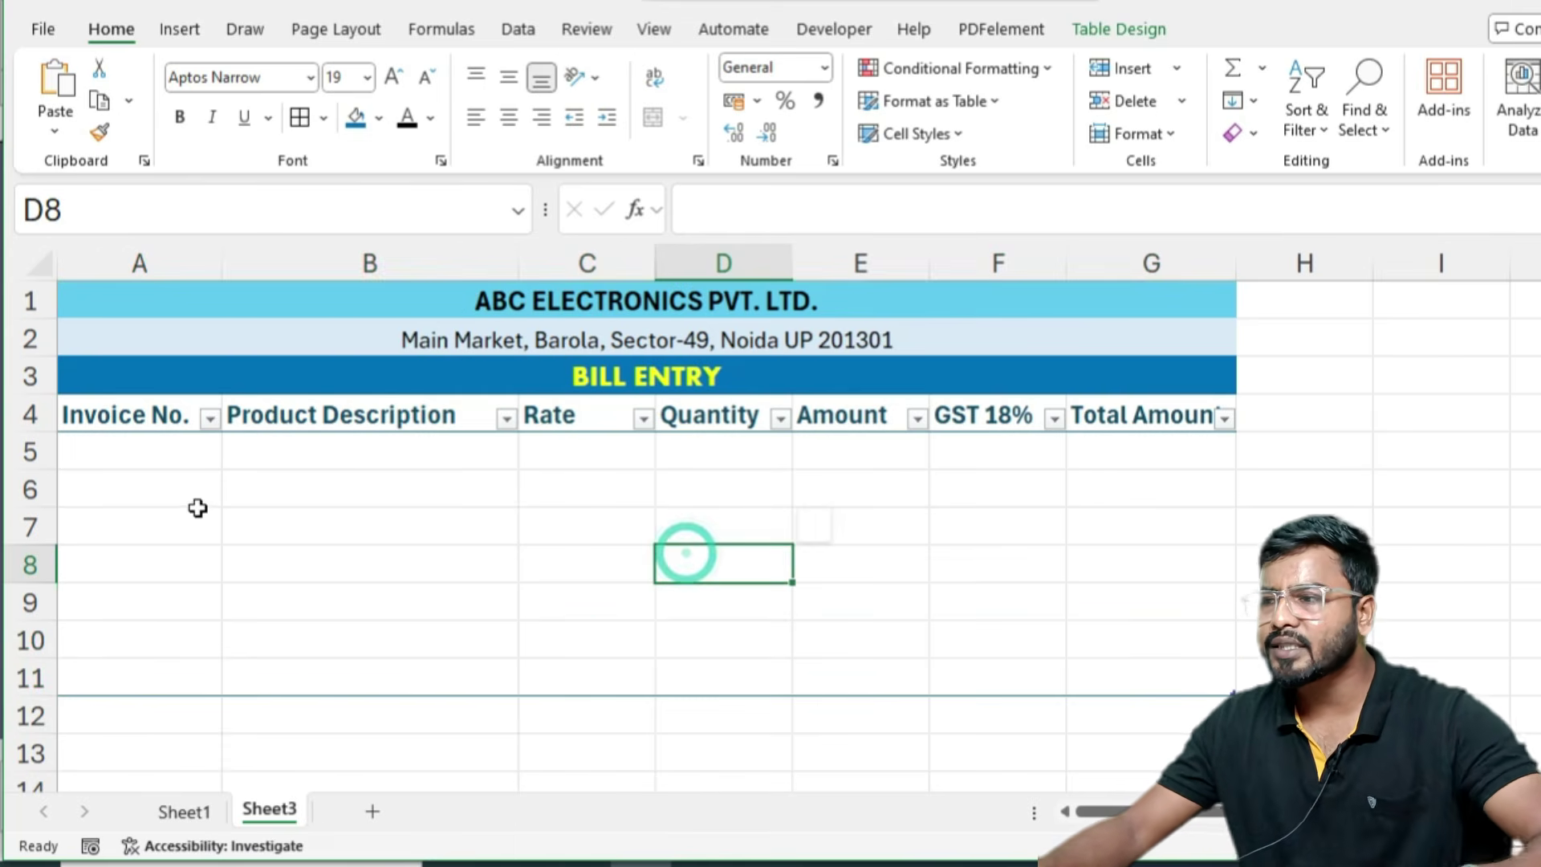
- Enter the invoice number ES1001 in cell A5
{"action": "scroll", "coordinate": [131, 499], "scroll_direction": "up", "scroll_amount": 2}
{"action": "left_click", "coordinate": [163, 487]}
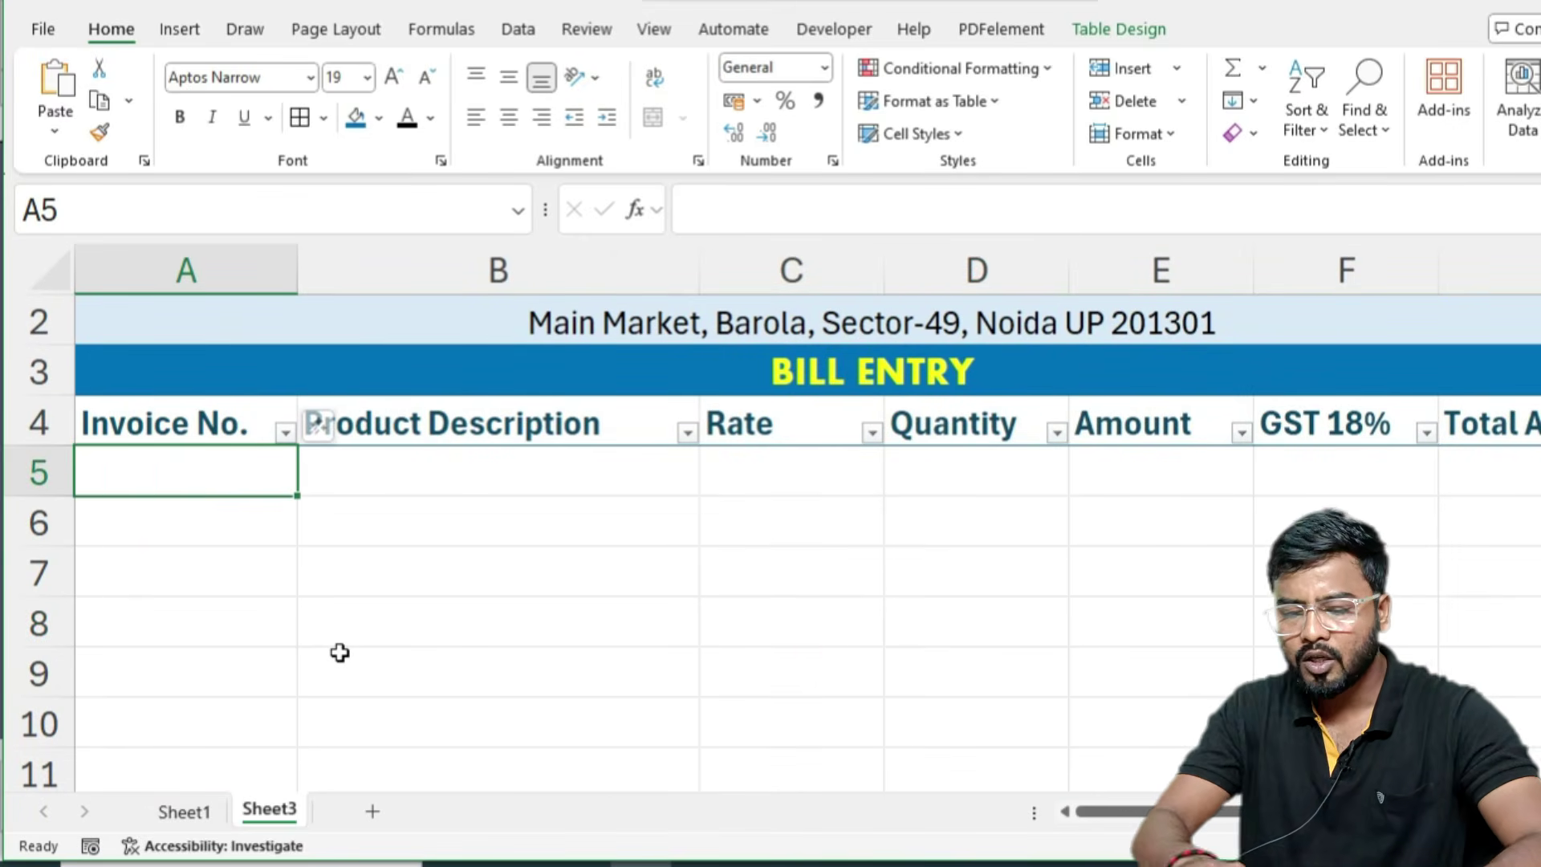
{"action": "type", "text": "ES"}
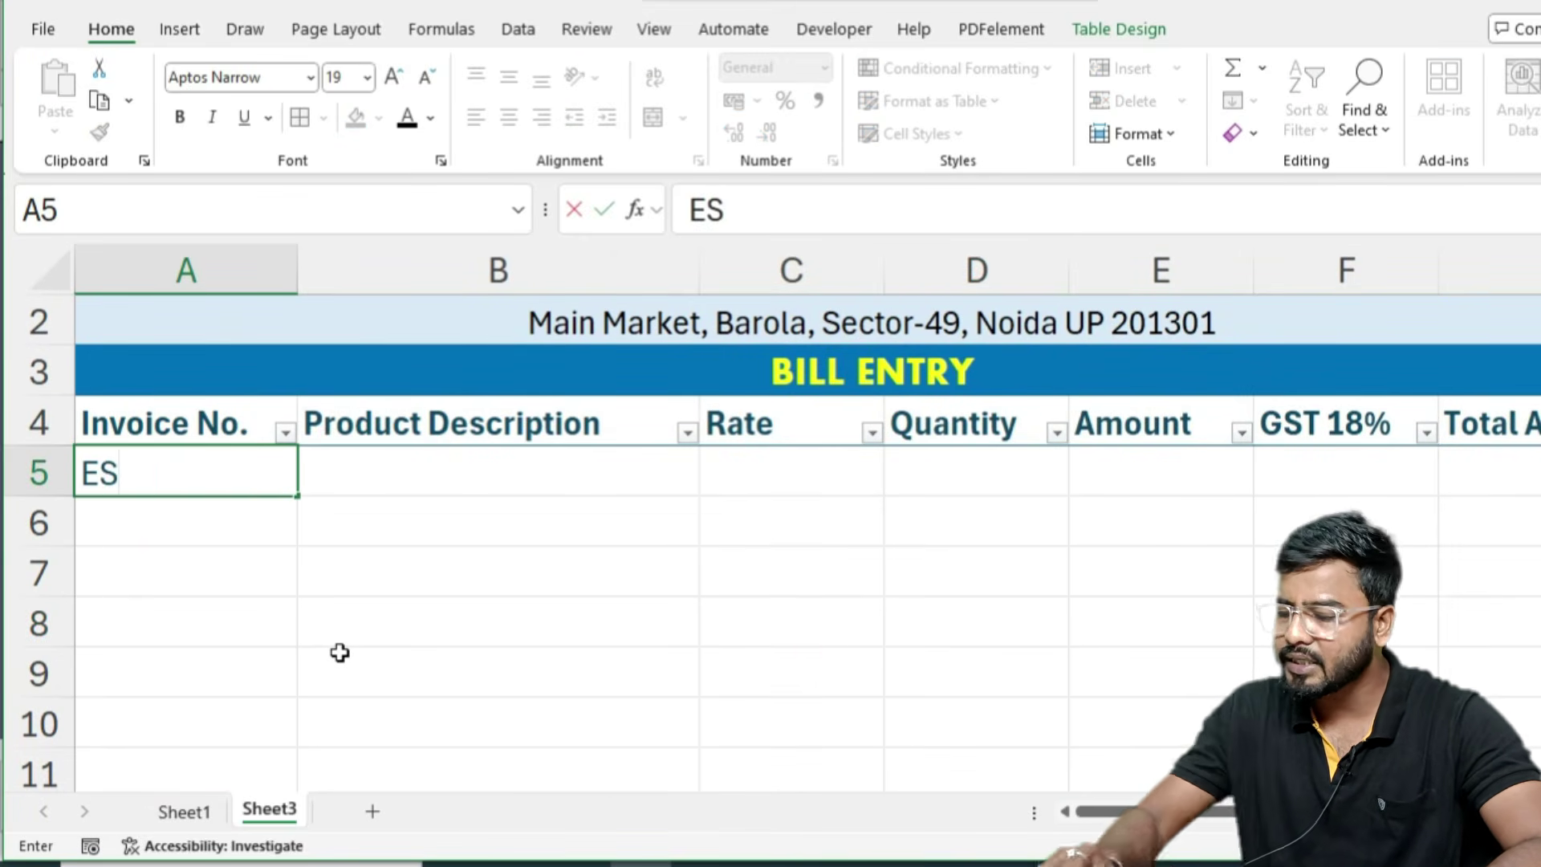
{"action": "type", "text": "1001"}
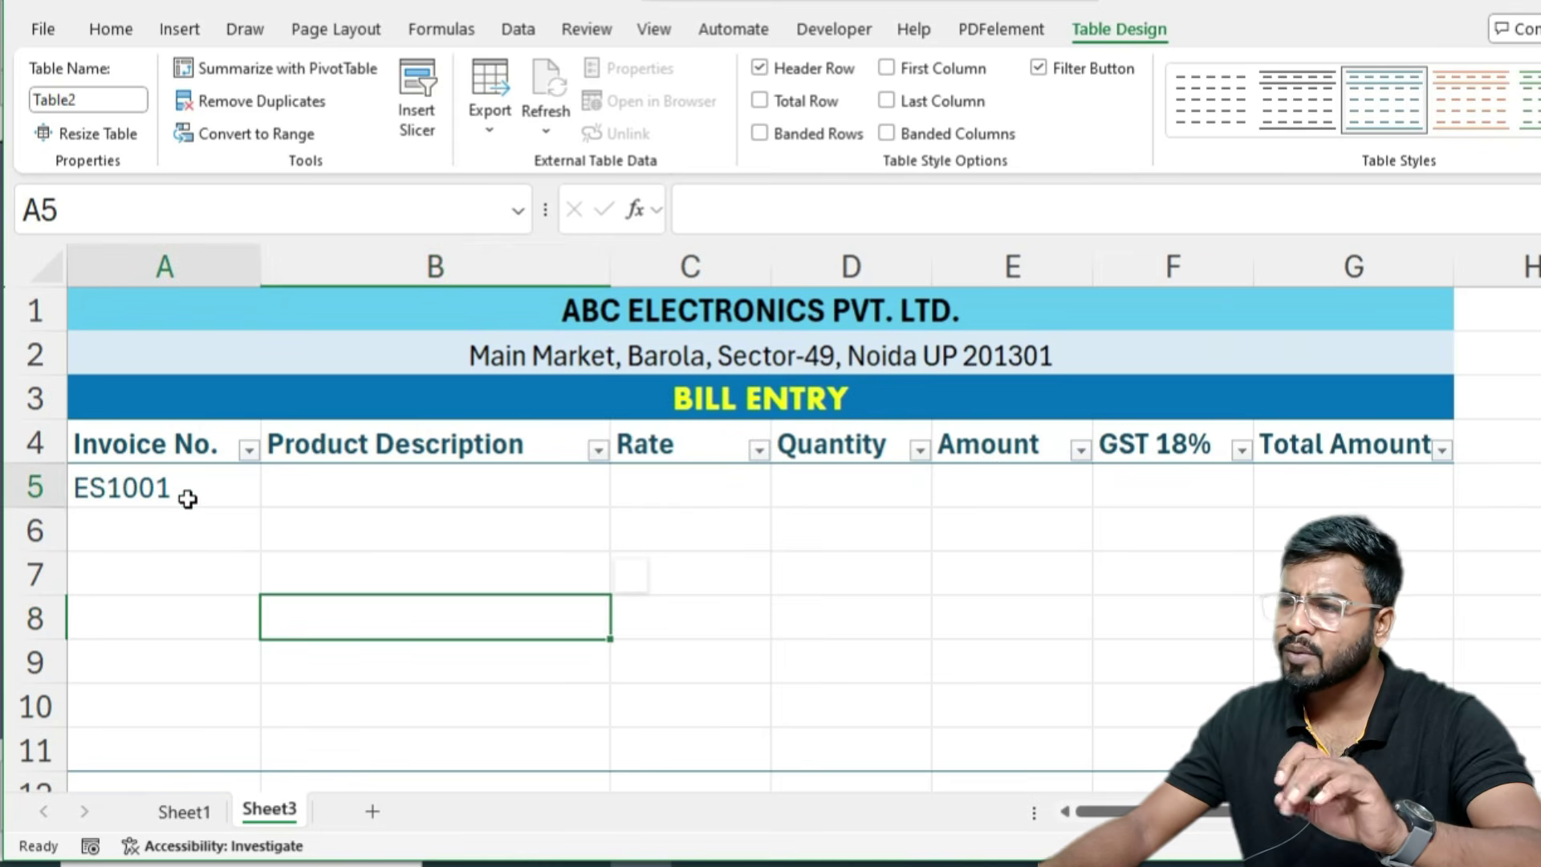
- Change the style of the table A4:G11 to the light style with black text and lines
{"action": "left_click", "coordinate": [189, 492]}
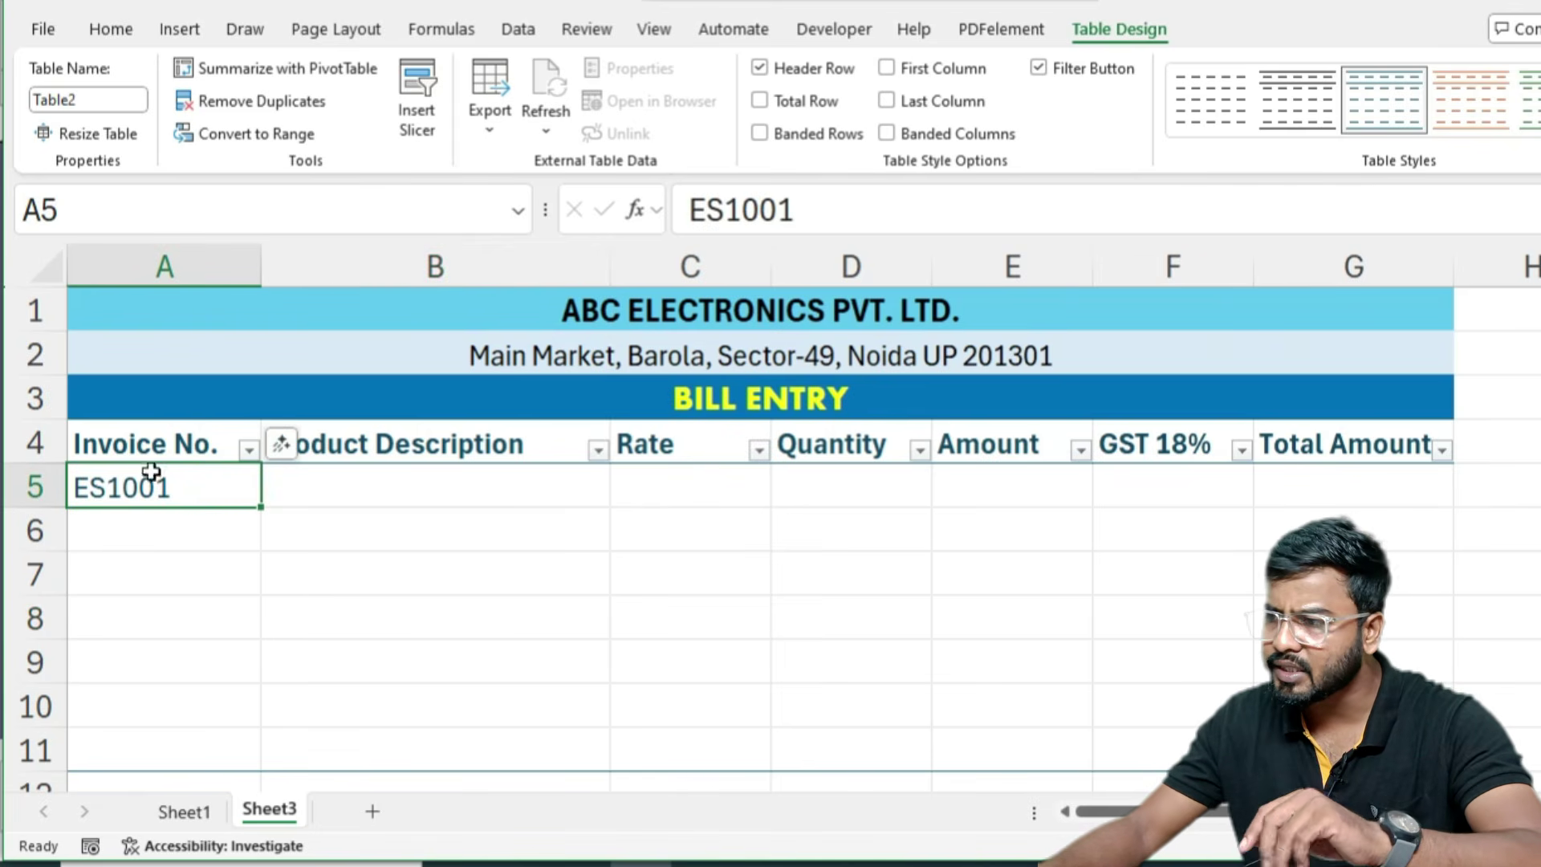
{"action": "left_click_drag", "start_coordinate": [147, 441], "coordinate": [1366, 752]}
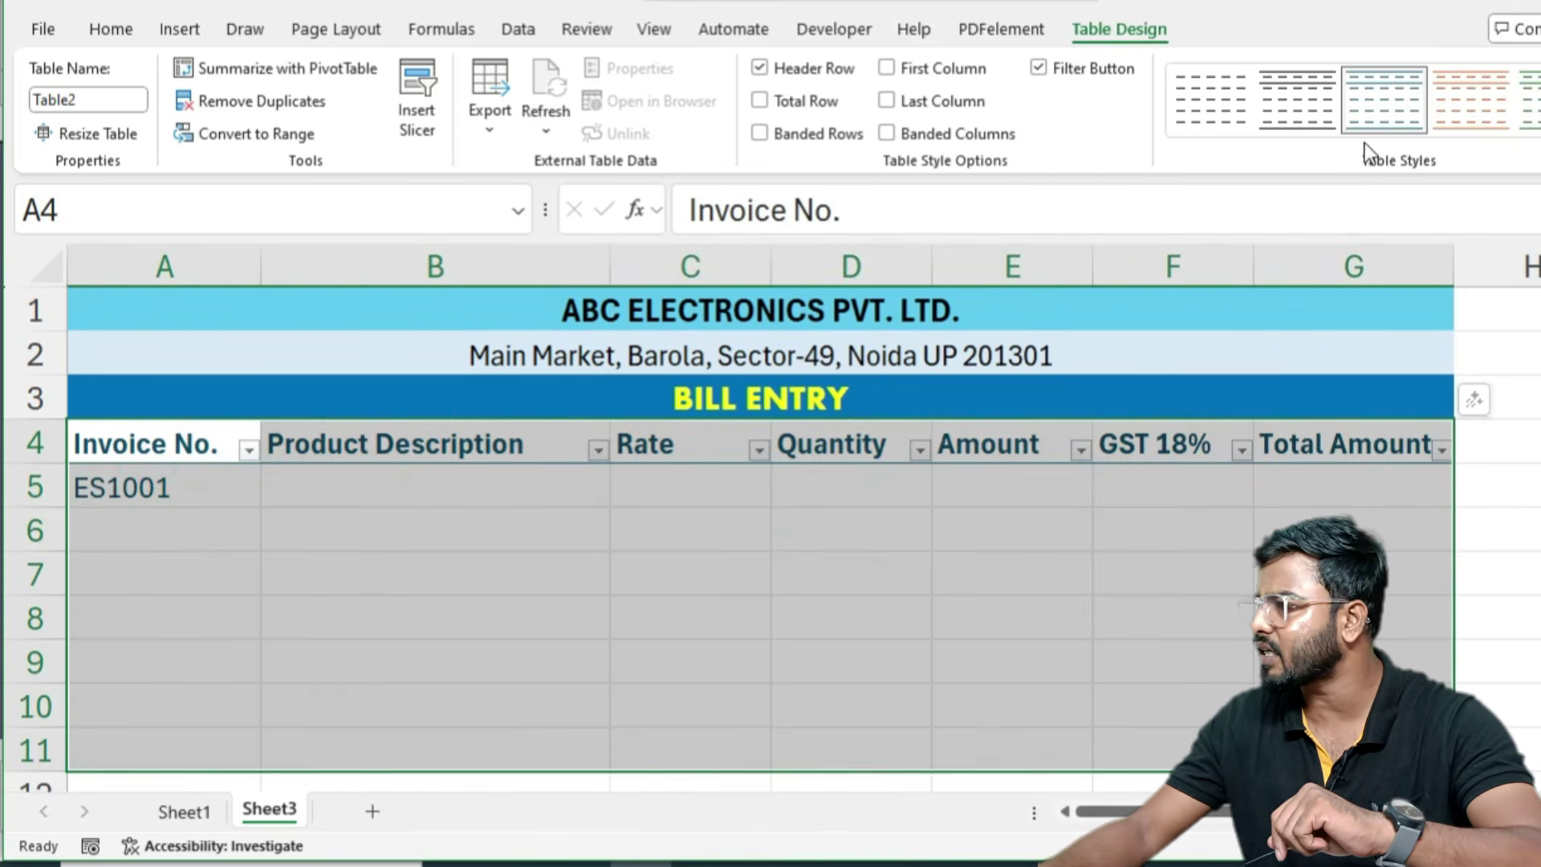
{"action": "left_click", "coordinate": [1320, 102]}
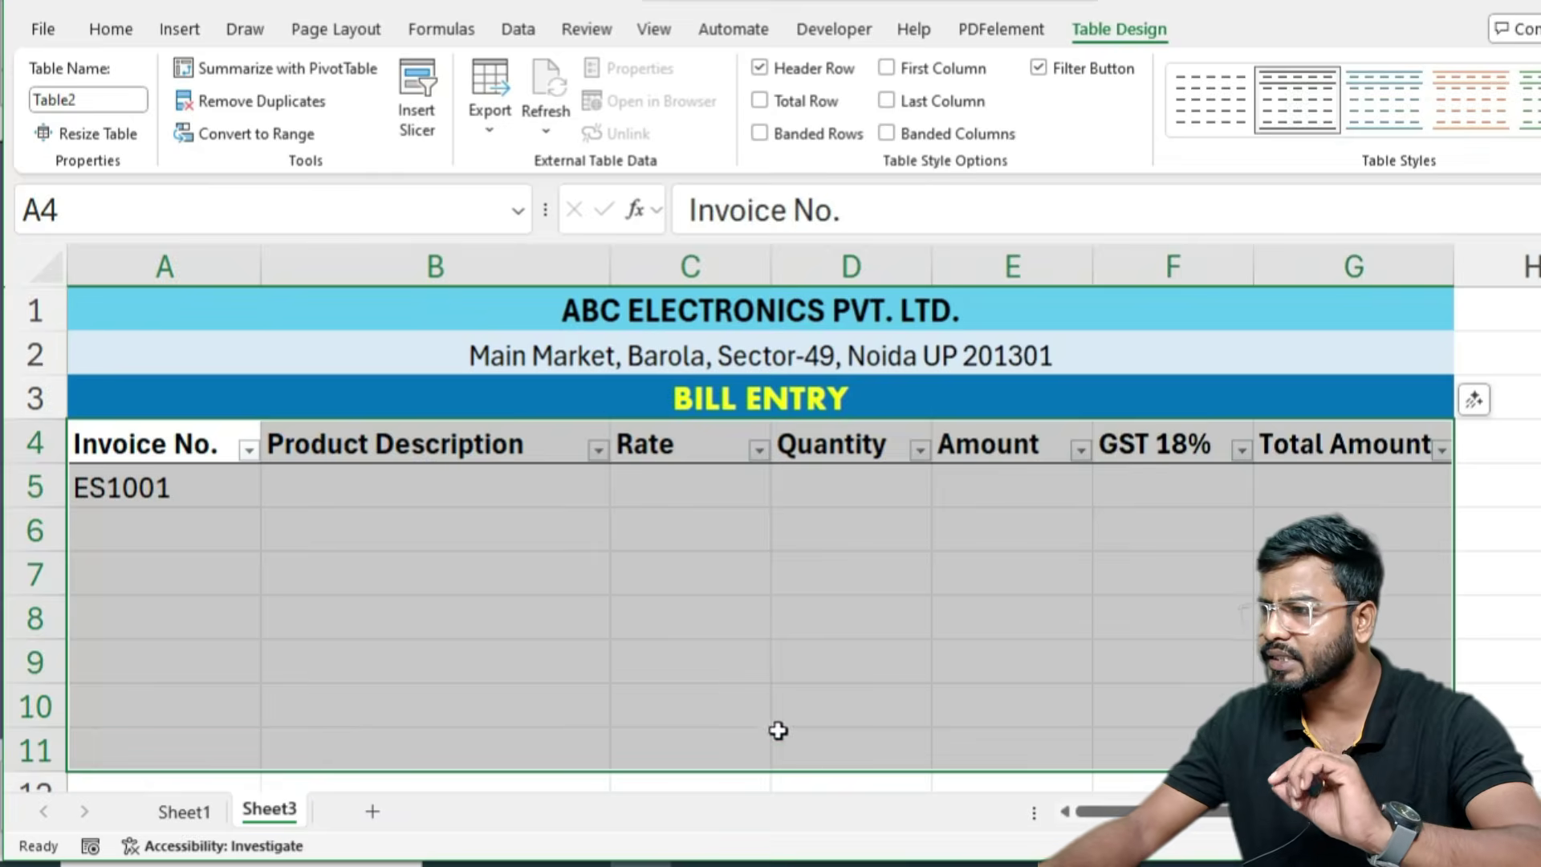
{"action": "left_click", "coordinate": [676, 652]}
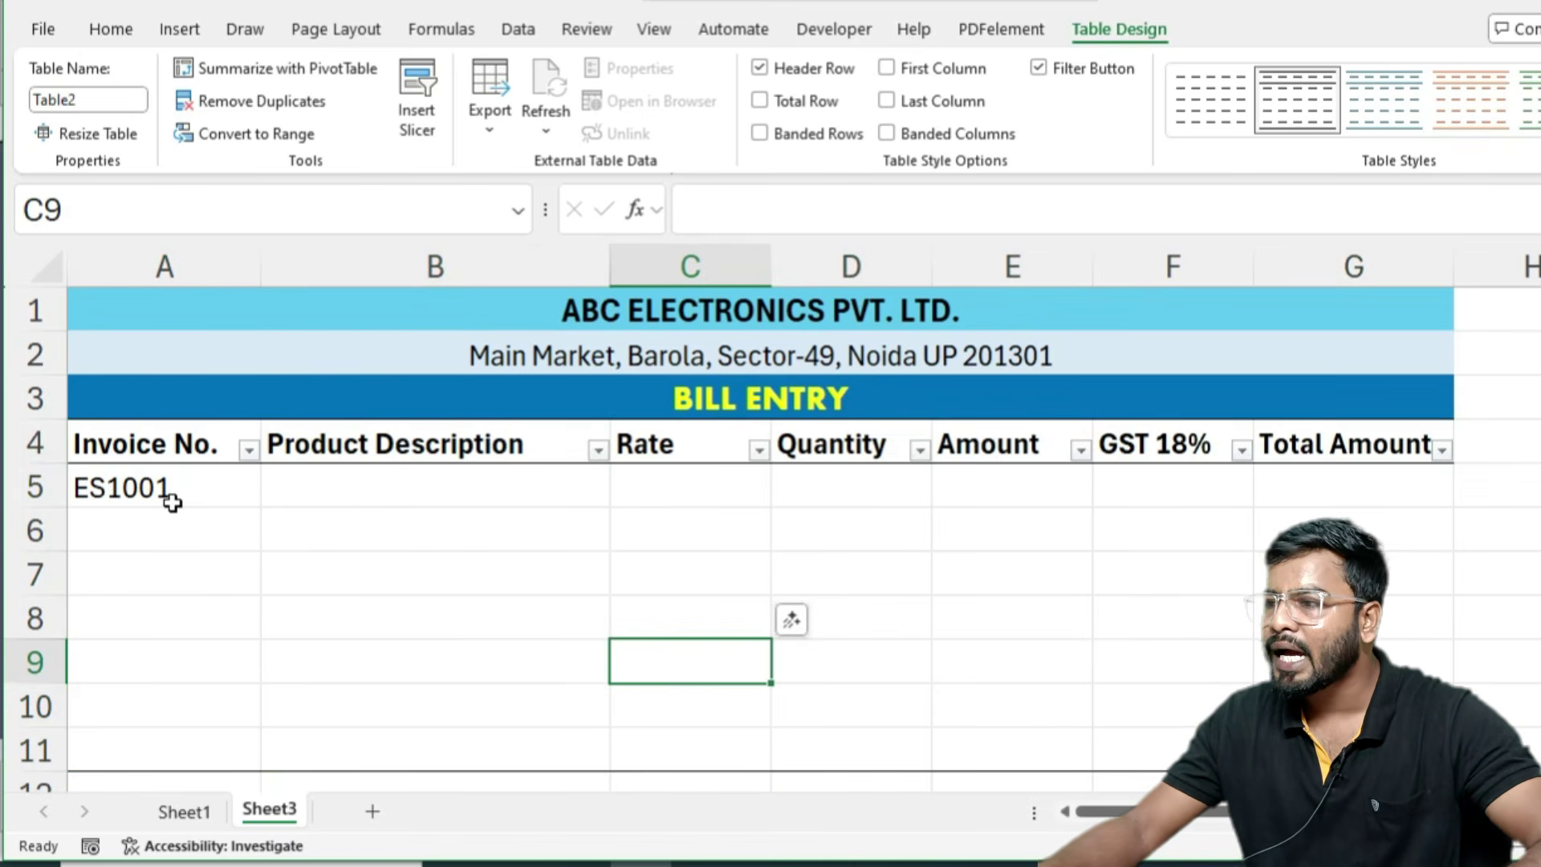
- Enter Keyboard "Dell" as the product description in cell B5
{"action": "left_click", "coordinate": [275, 486]}
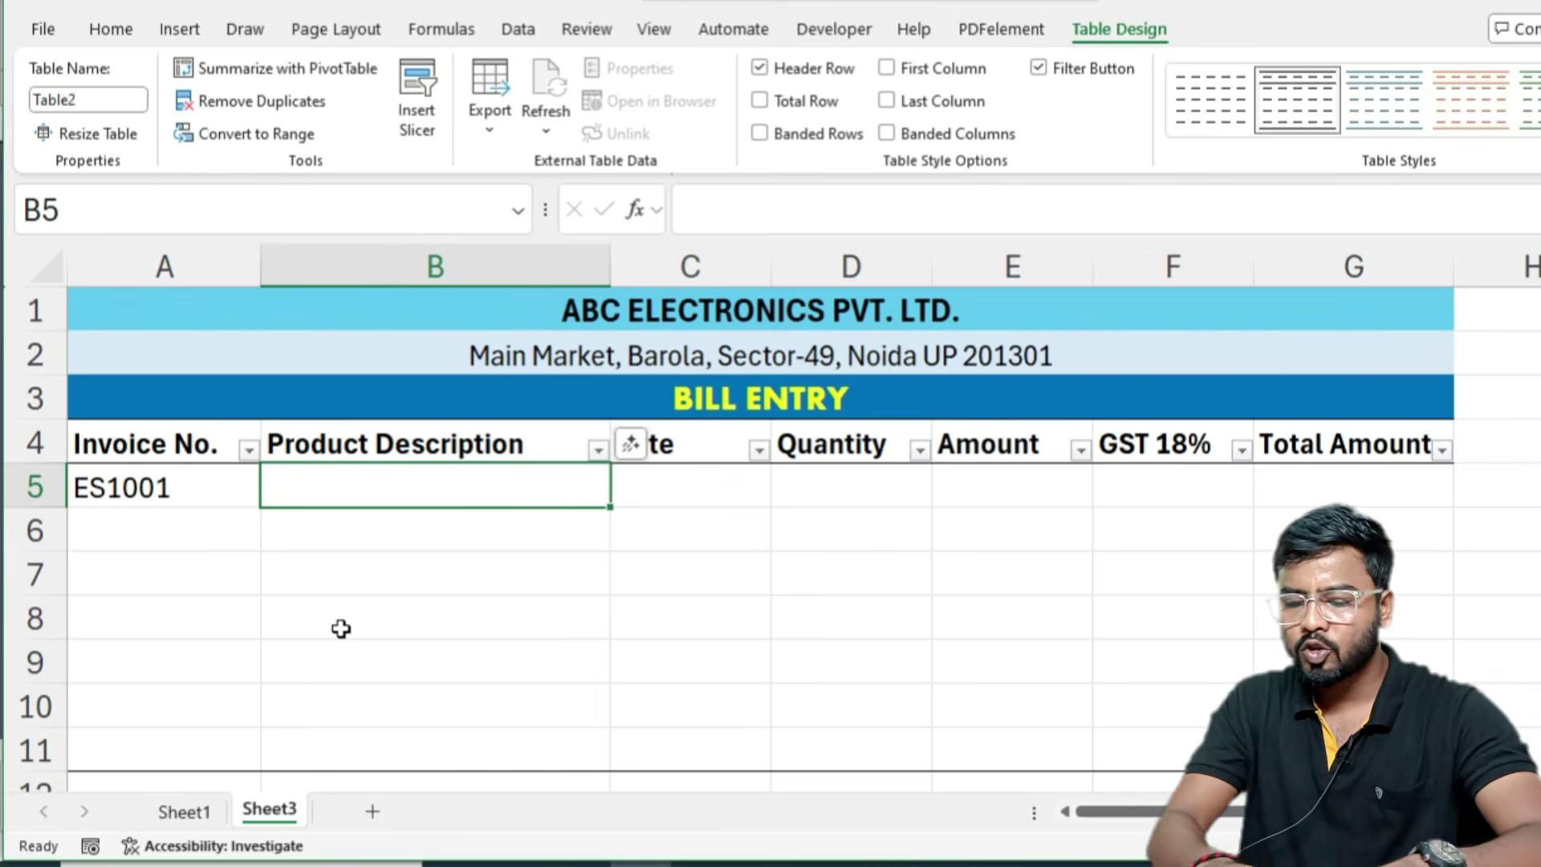
{"action": "type", "text": "kEYB"}
{"action": "key", "text": "BackSpace"}
{"action": "key", "text": "BackSpace"}
{"action": "key", "text": "BackSpace"}
{"action": "key", "text": "BackSpace"}
{"action": "type", "text": "K"}
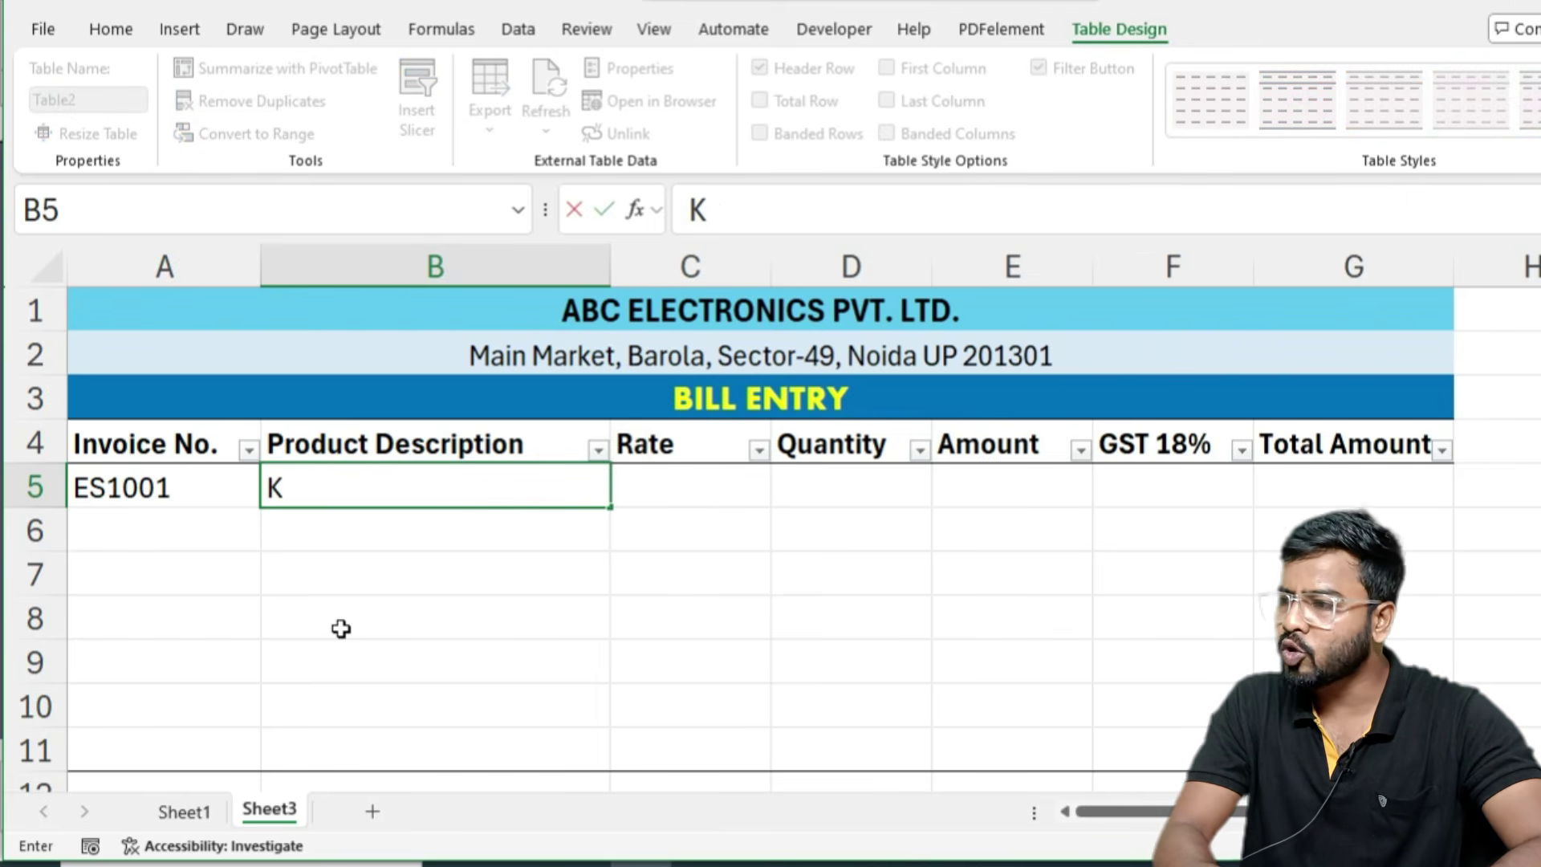
{"action": "type", "text": "eyboard \"Dell"}
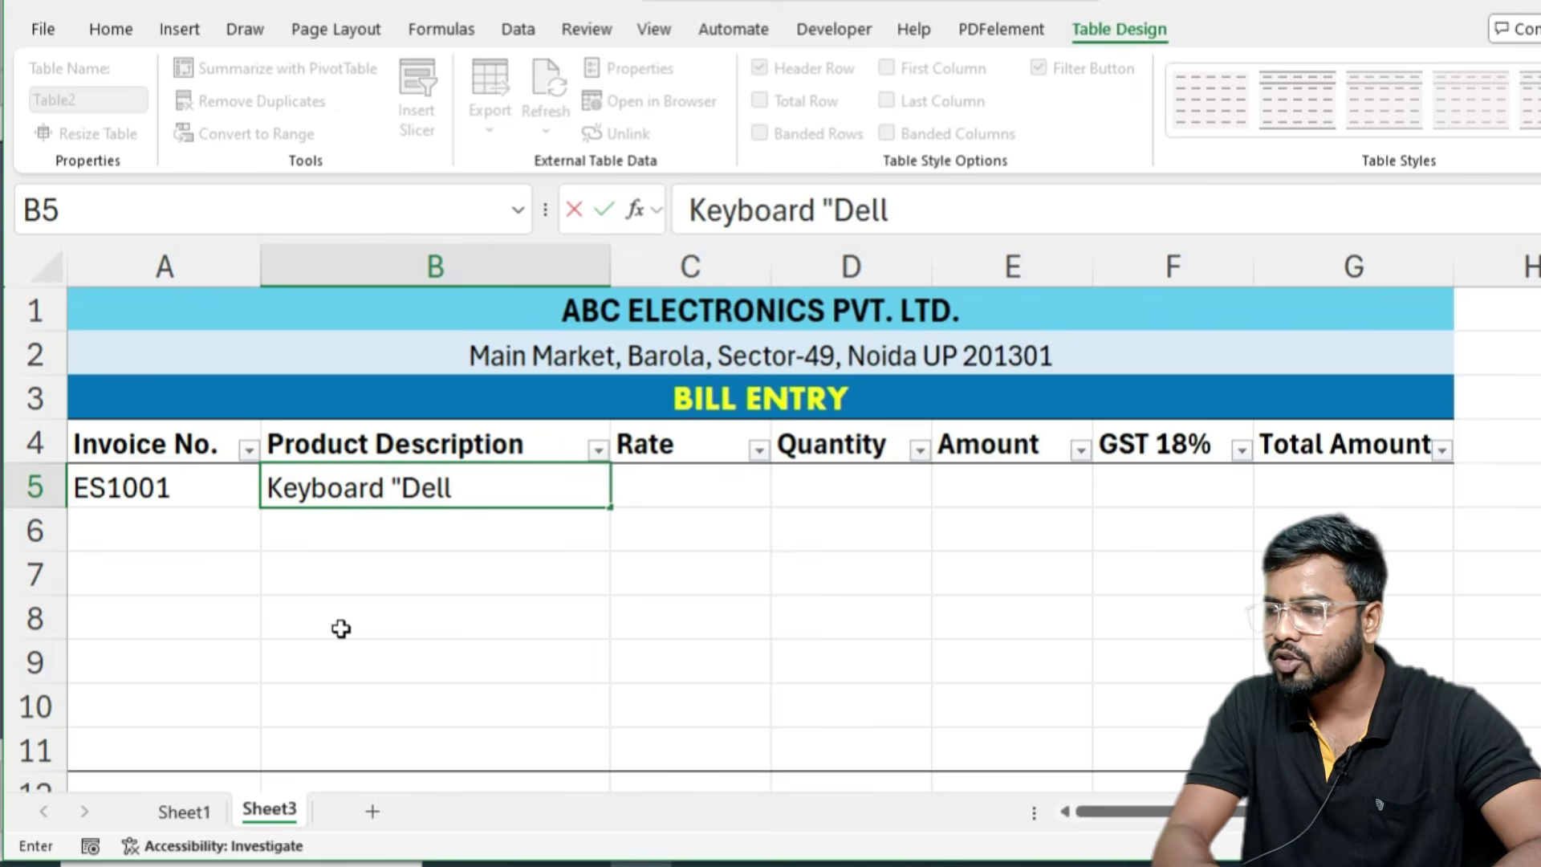
{"action": "type", "text": "\""}
{"action": "key", "text": "Tab"}
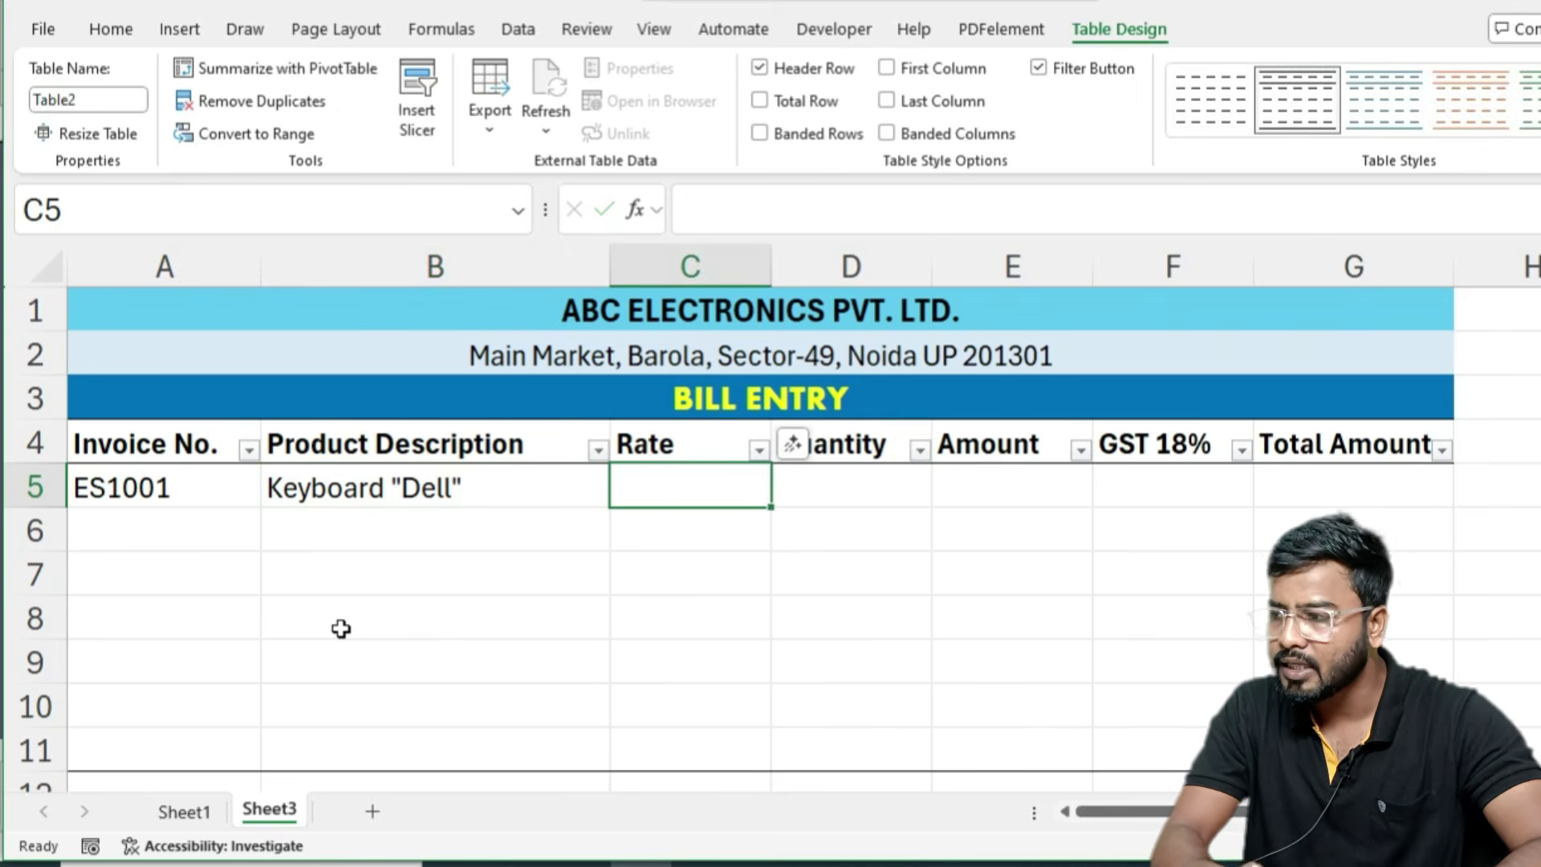
- Enter a rate of 250 in cell C5 and a quantity of 10 in cell D5
{"action": "type", "text": "250"}
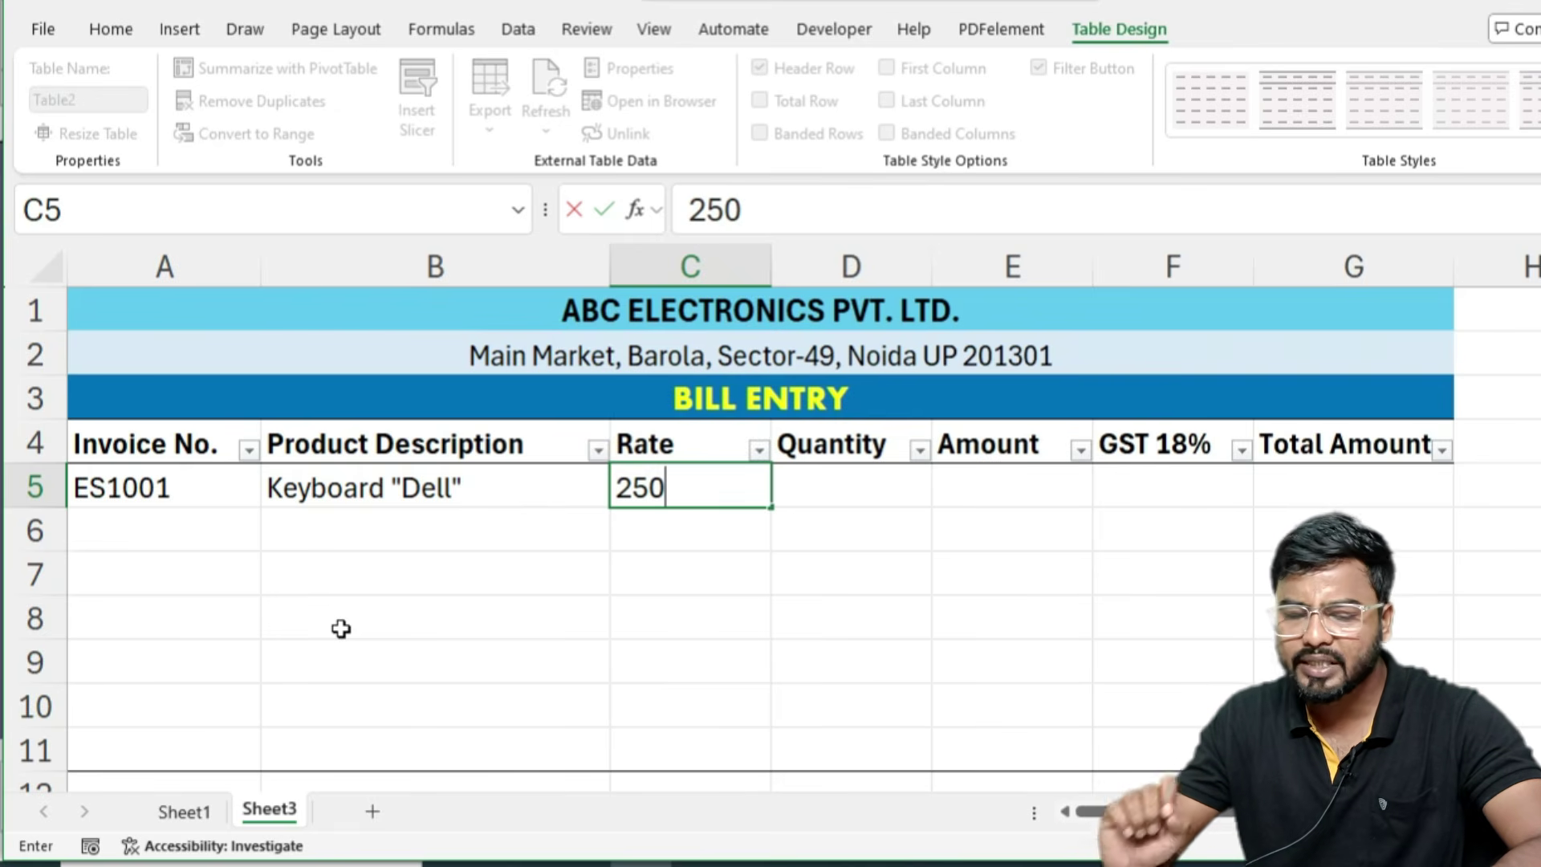
{"action": "key", "text": "Tab"}
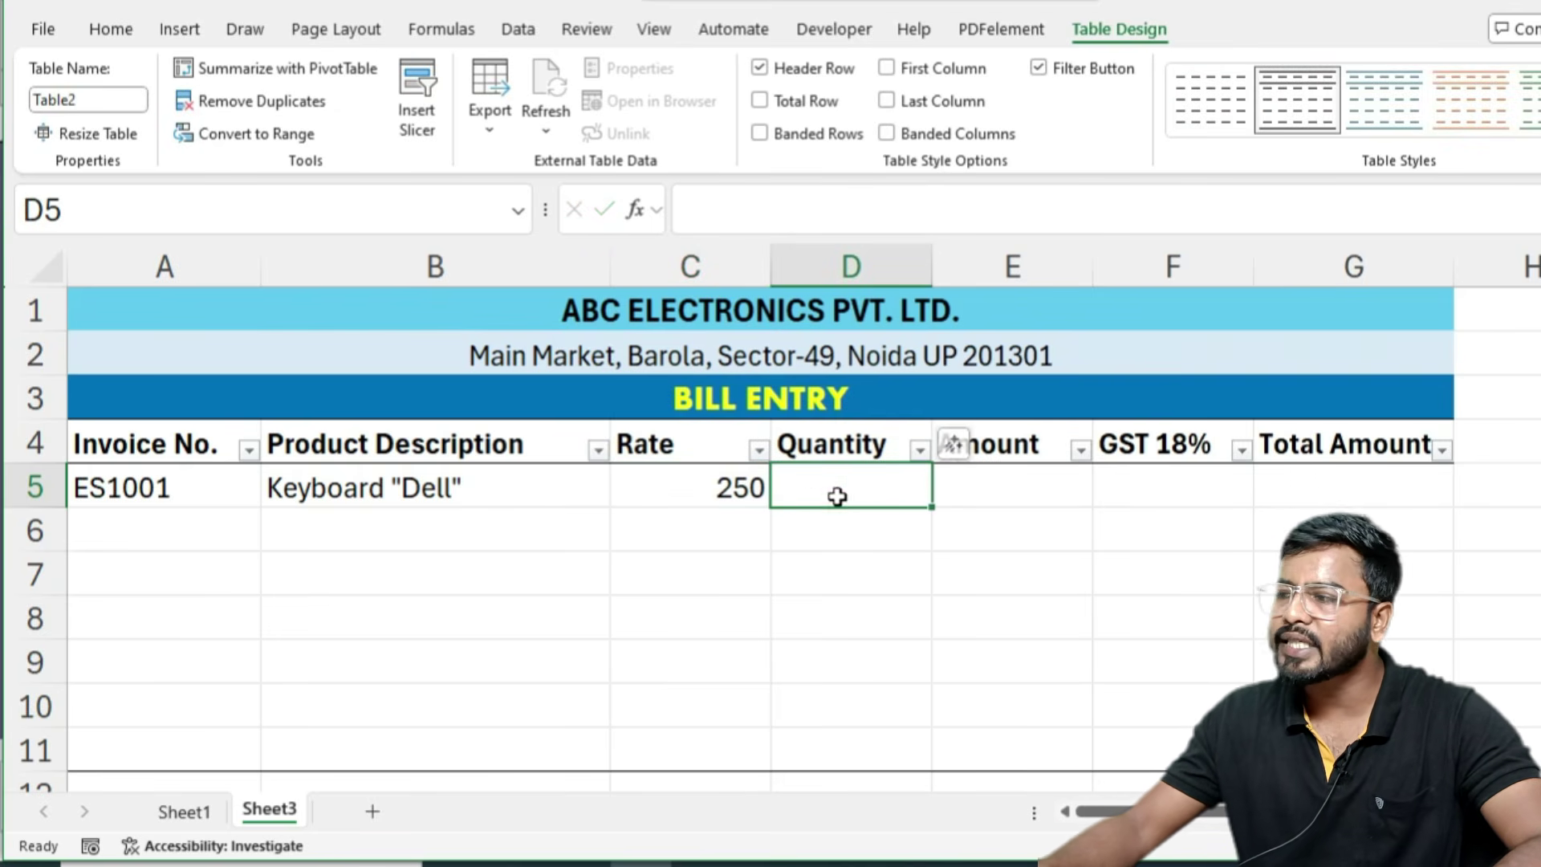
{"action": "type", "text": "10"}
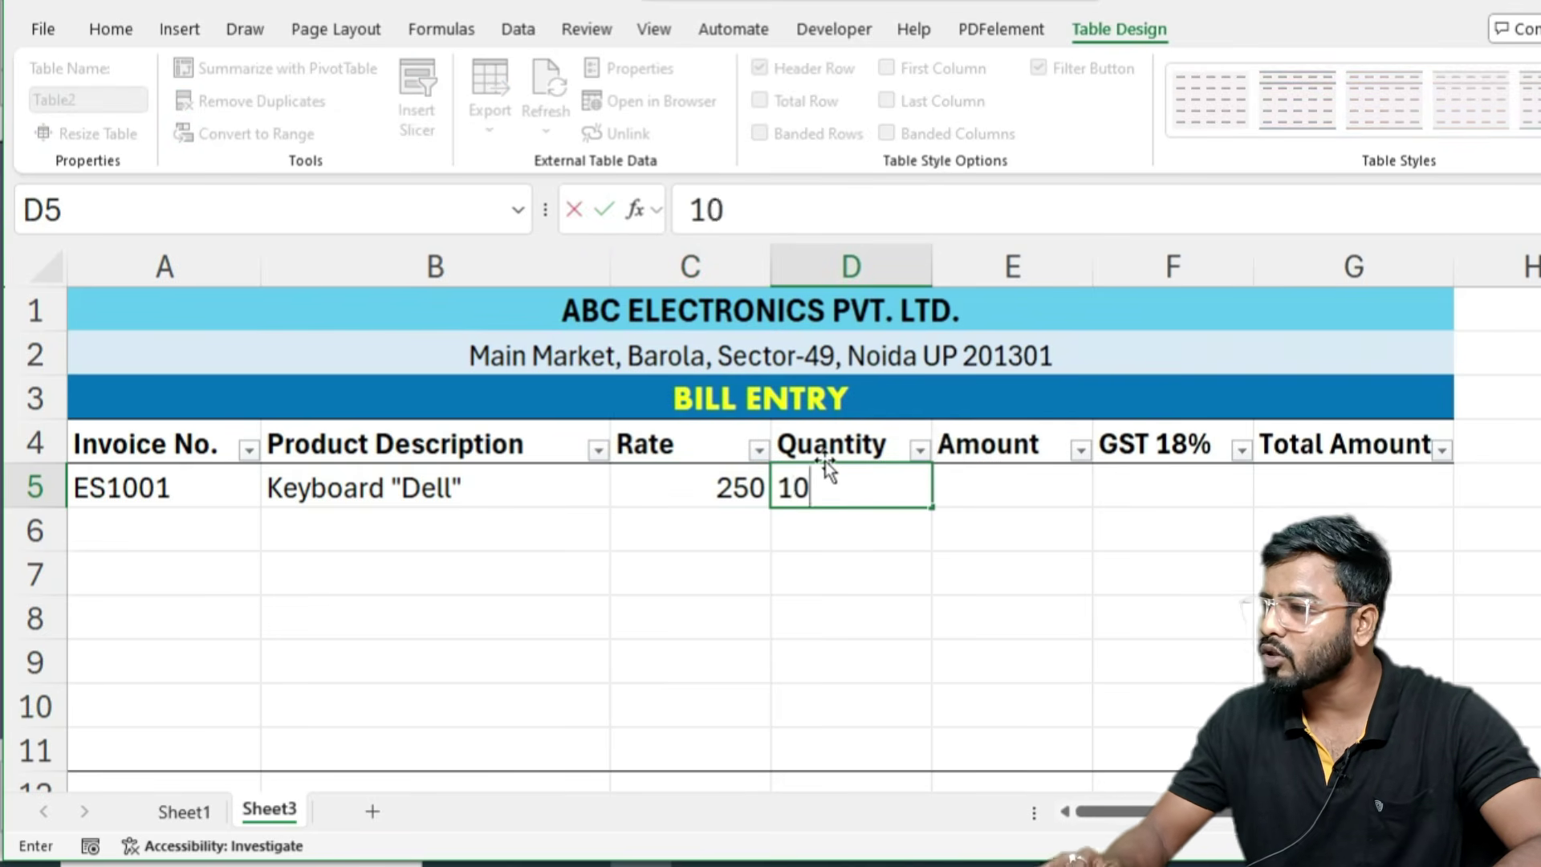
{"action": "key", "text": "Return"}
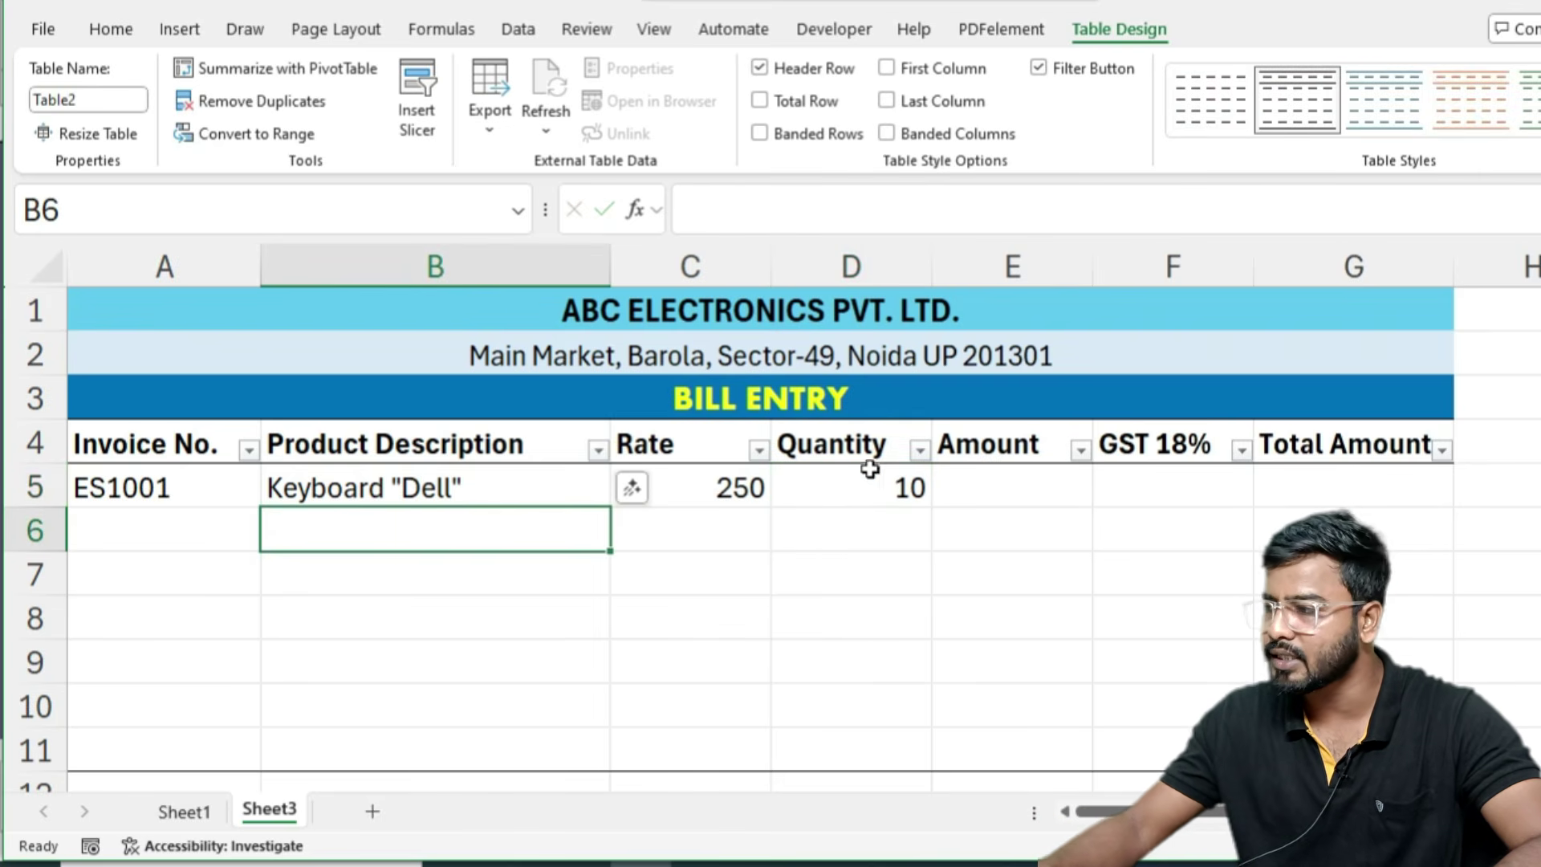
{"action": "left_click", "coordinate": [960, 481]}
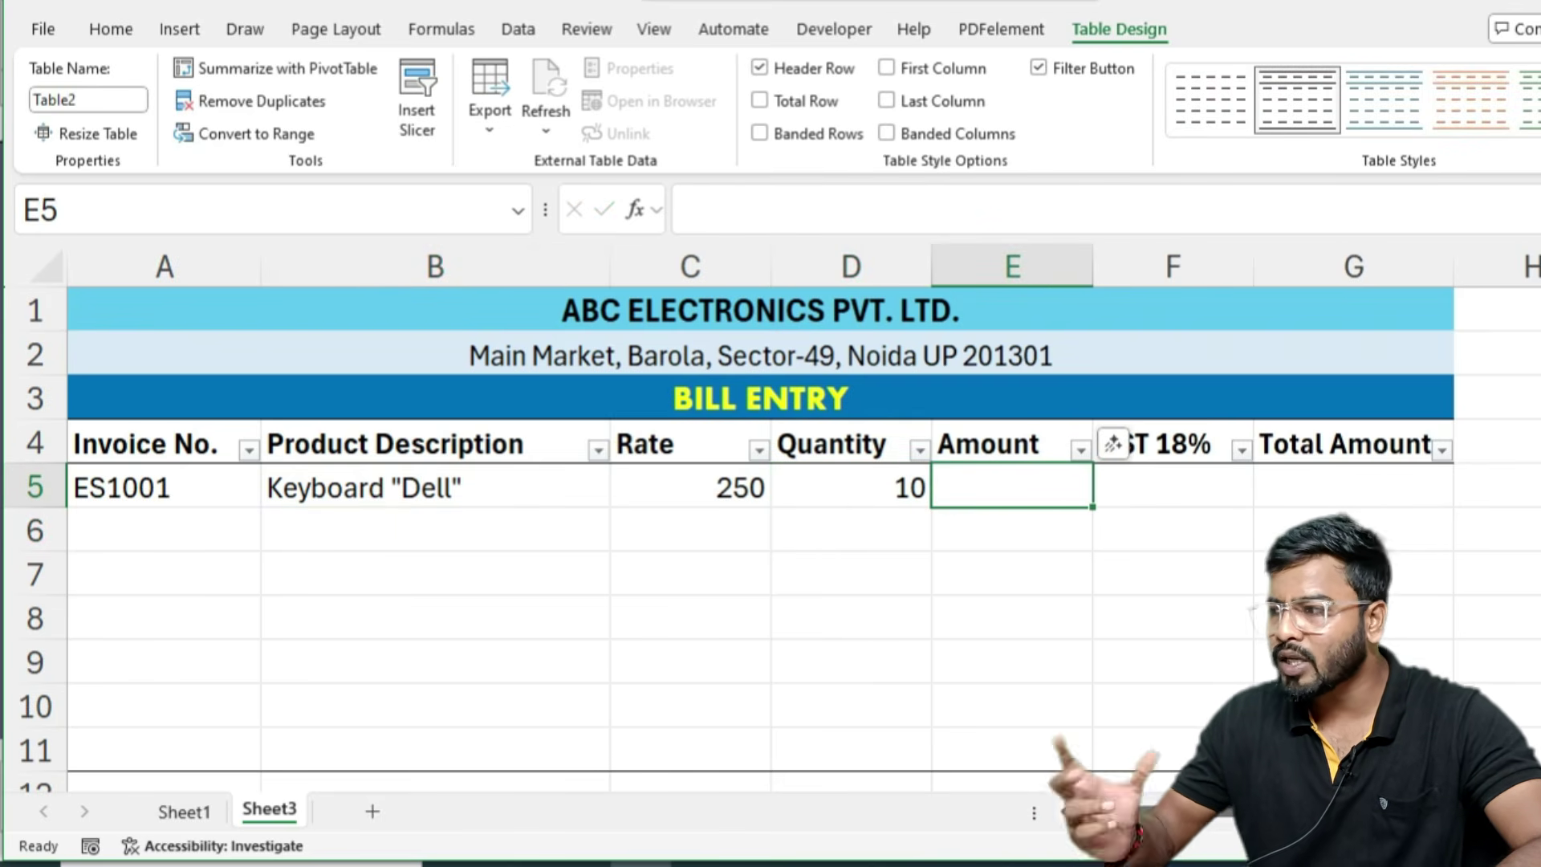
{"action": "type", "text": "="}
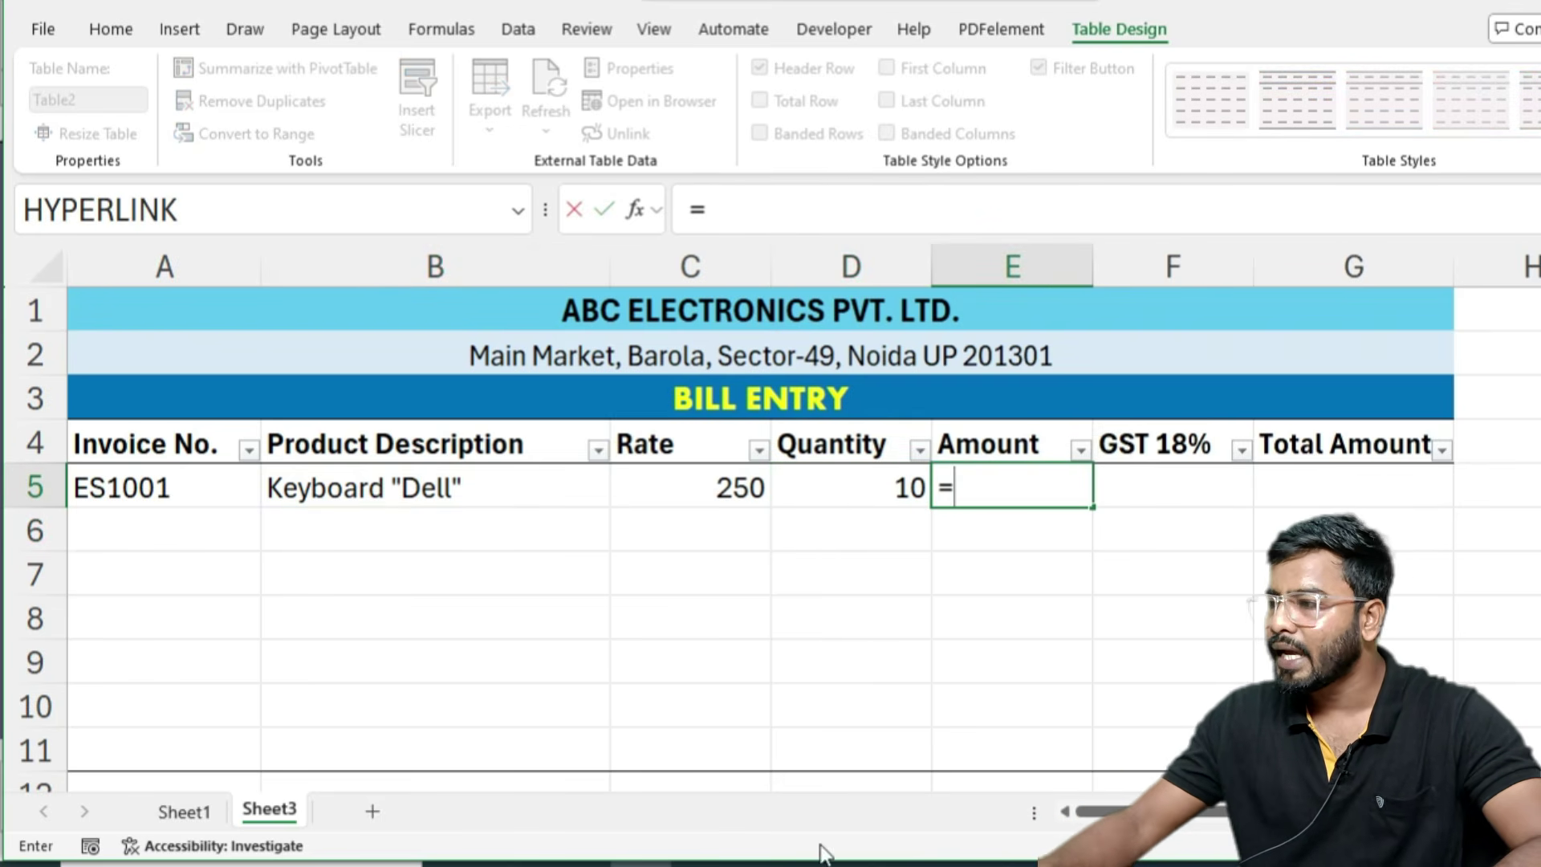
{"action": "left_click", "coordinate": [695, 493]}
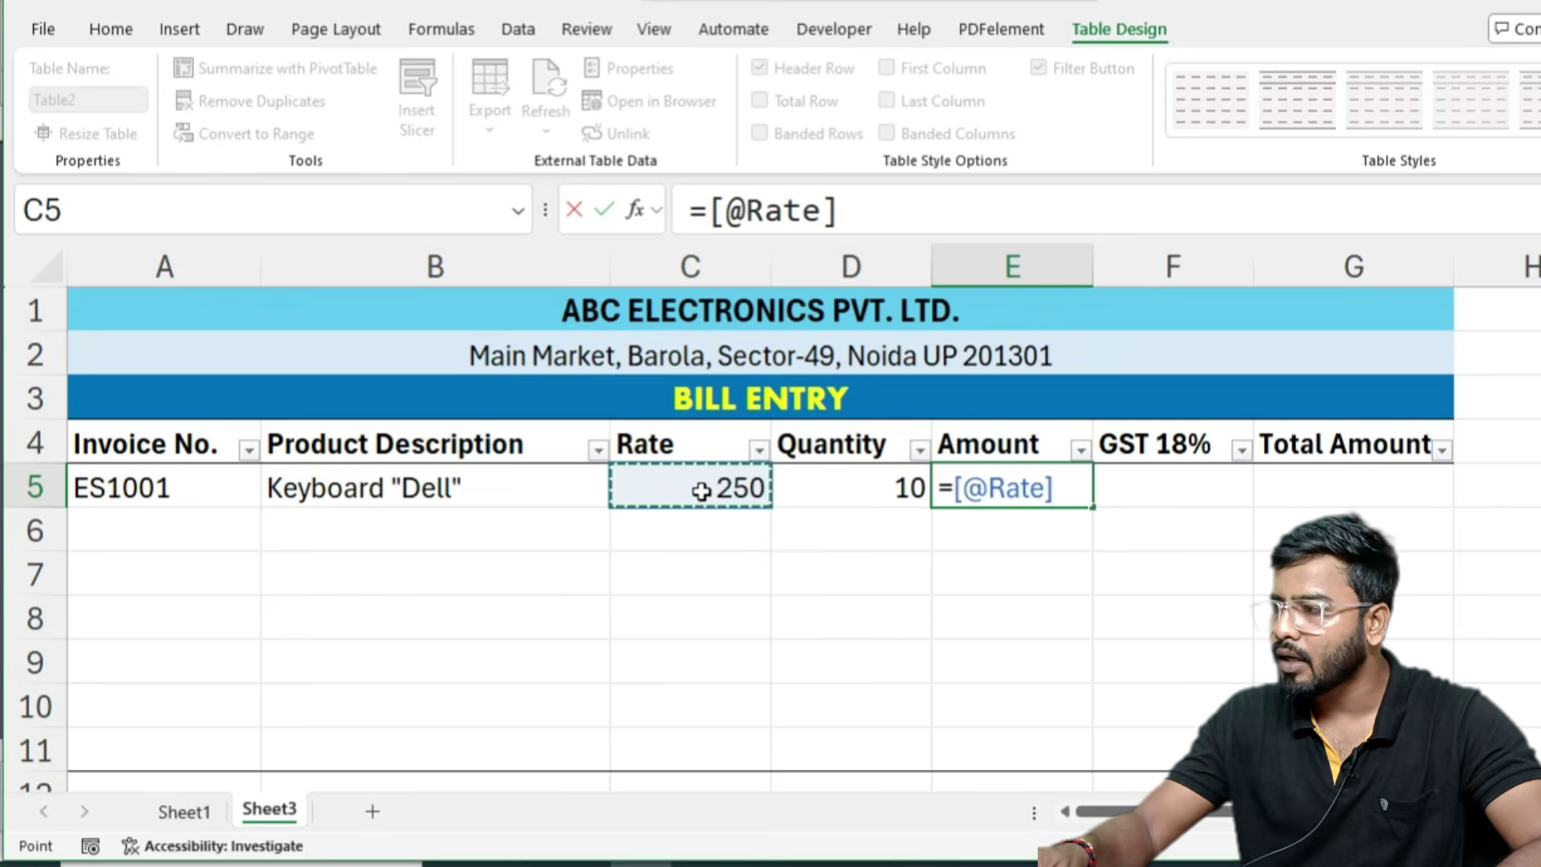
{"action": "type", "text": "*"}
{"action": "left_click", "coordinate": [837, 493]}
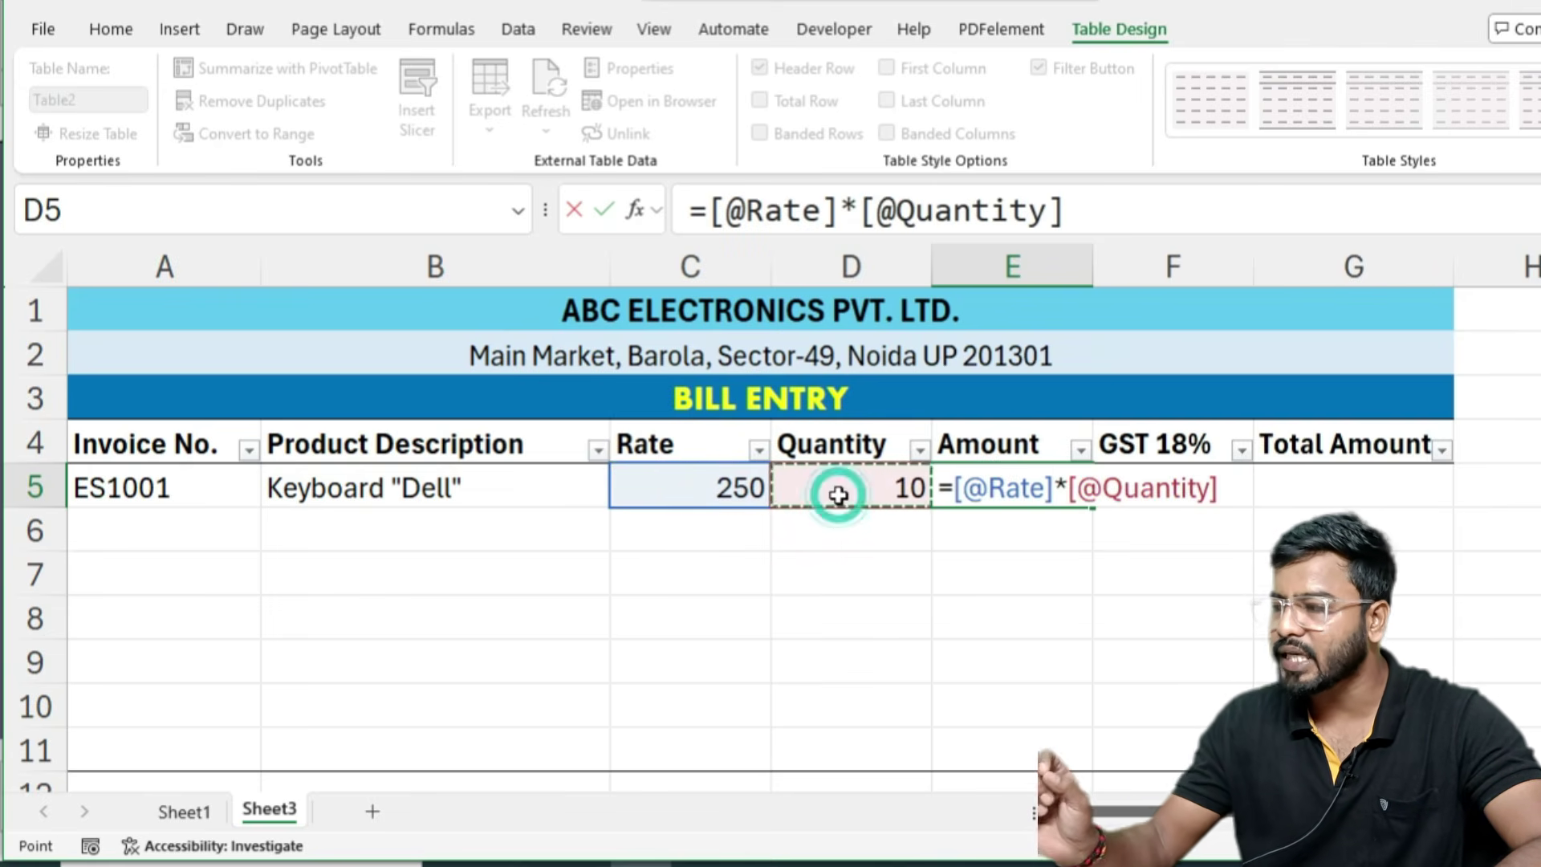
{"action": "key", "text": "Return"}
{"action": "scroll", "coordinate": [1080, 528], "scroll_direction": "down", "scroll_amount": 1}
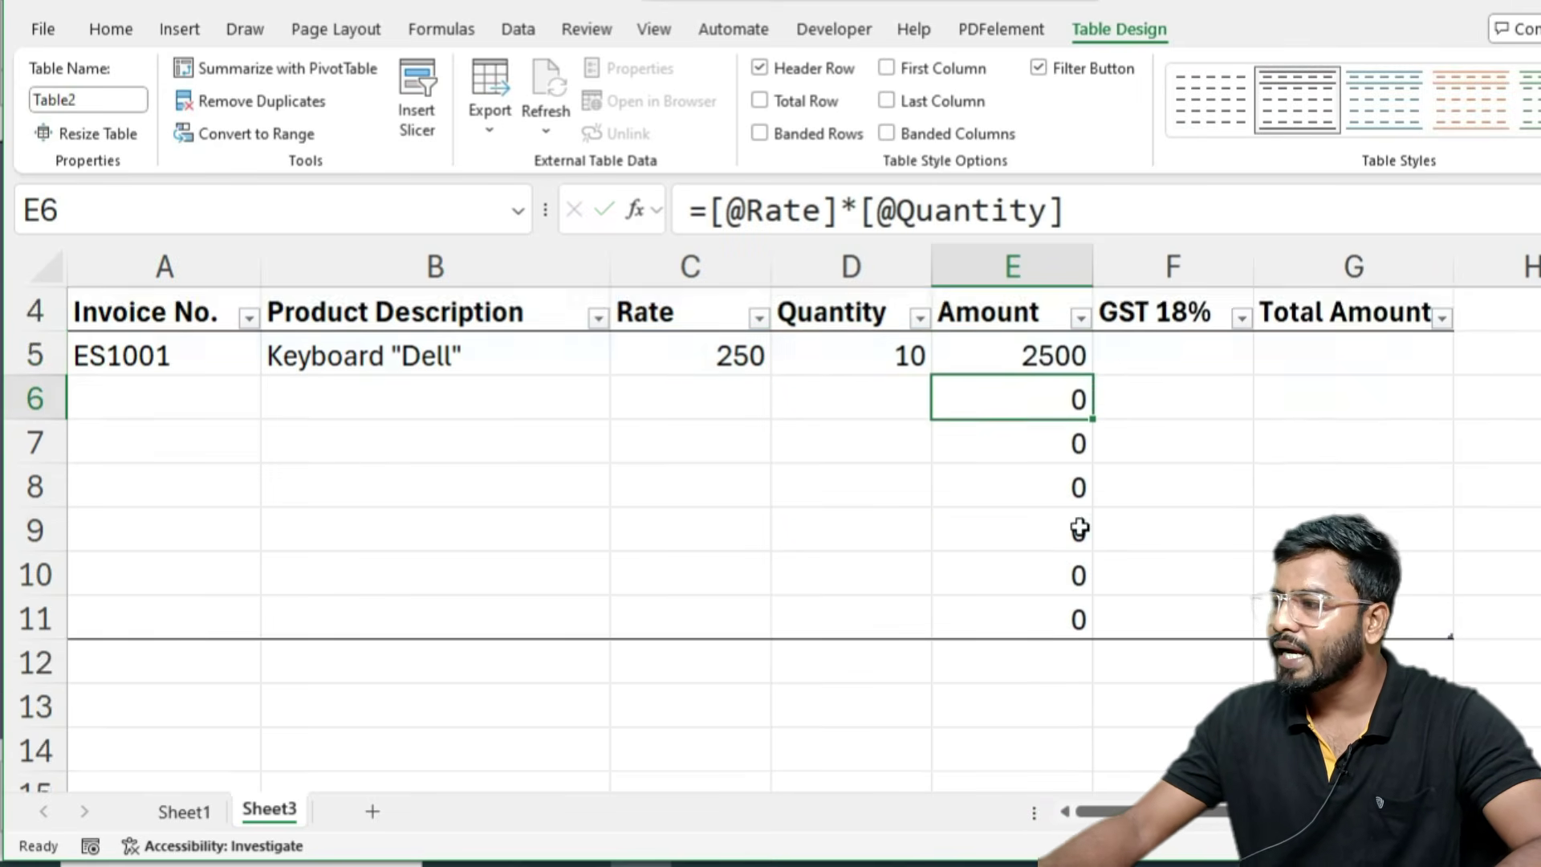
{"action": "scroll", "coordinate": [1079, 528], "scroll_direction": "down", "scroll_amount": 2}
{"action": "scroll", "coordinate": [1076, 533], "scroll_direction": "up", "scroll_amount": 3}
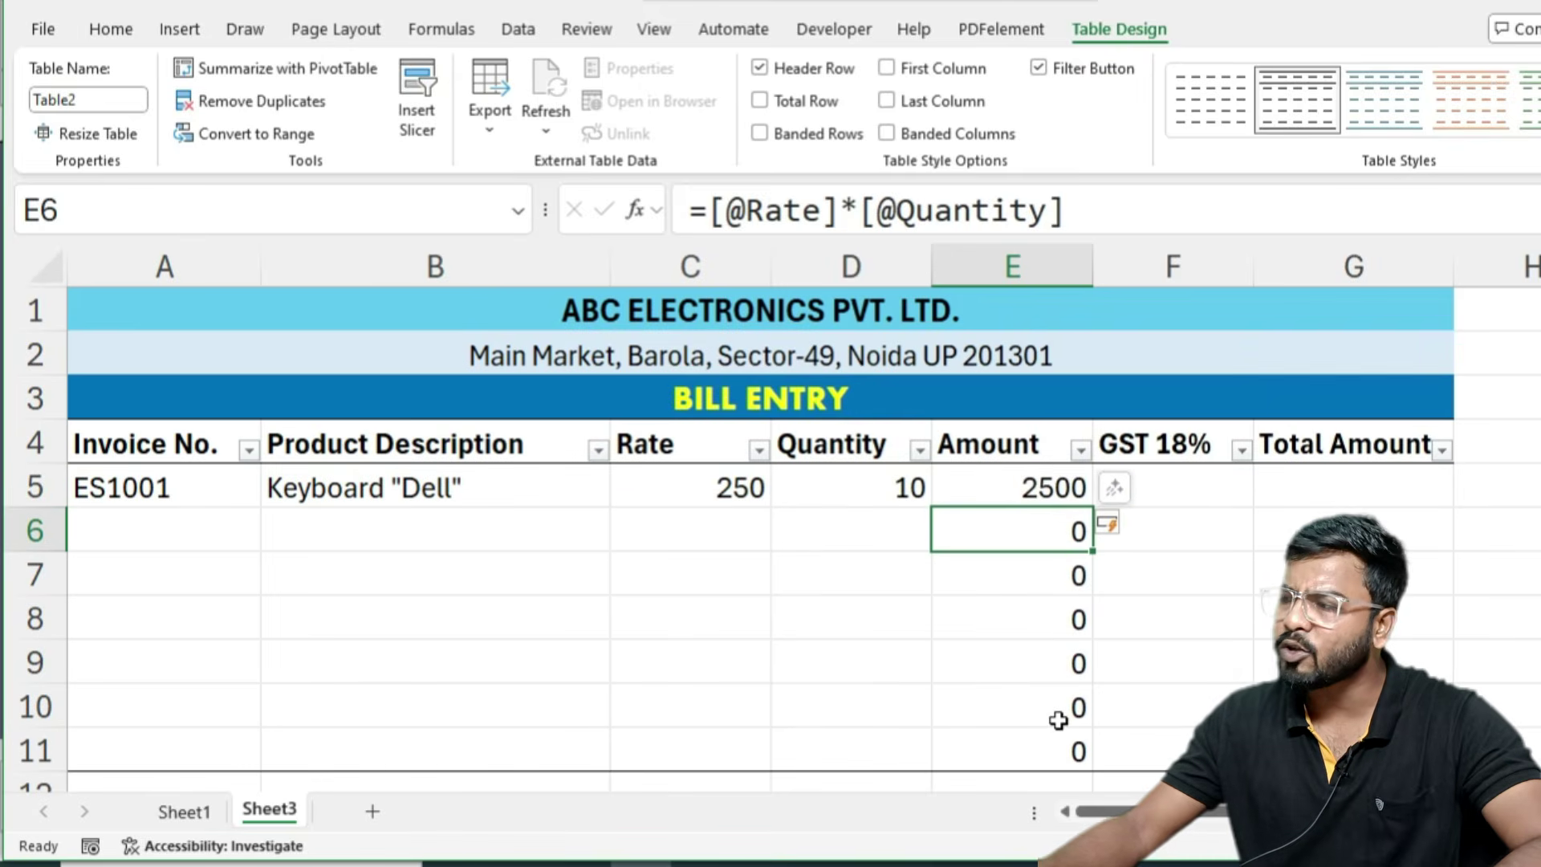
{"action": "left_click", "coordinate": [1044, 485]}
{"action": "left_click_drag", "start_coordinate": [1041, 546], "coordinate": [1046, 740]}
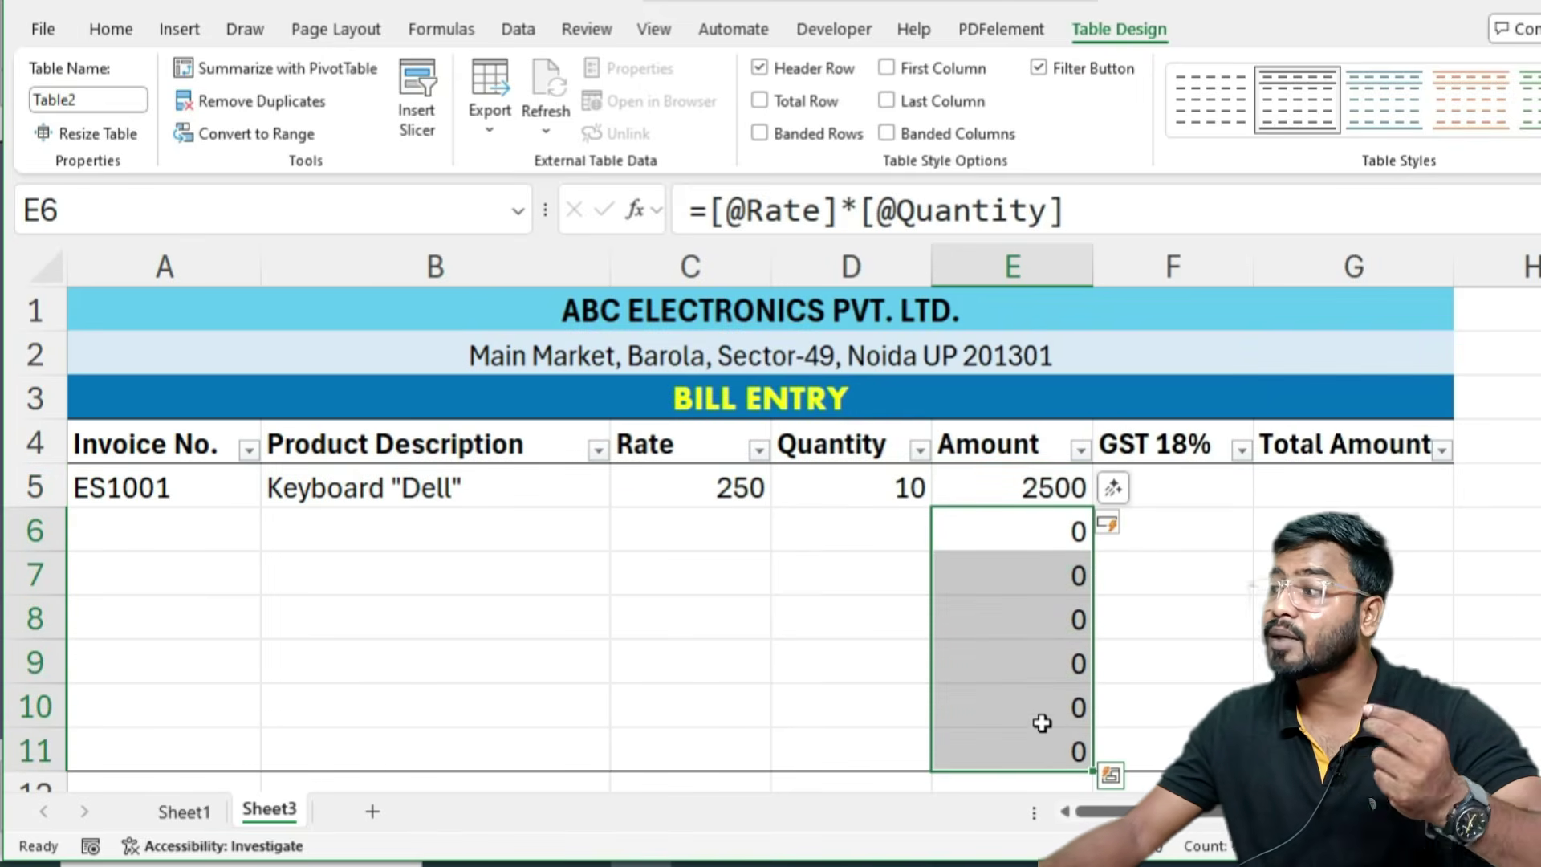
{"action": "left_click", "coordinate": [1203, 481]}
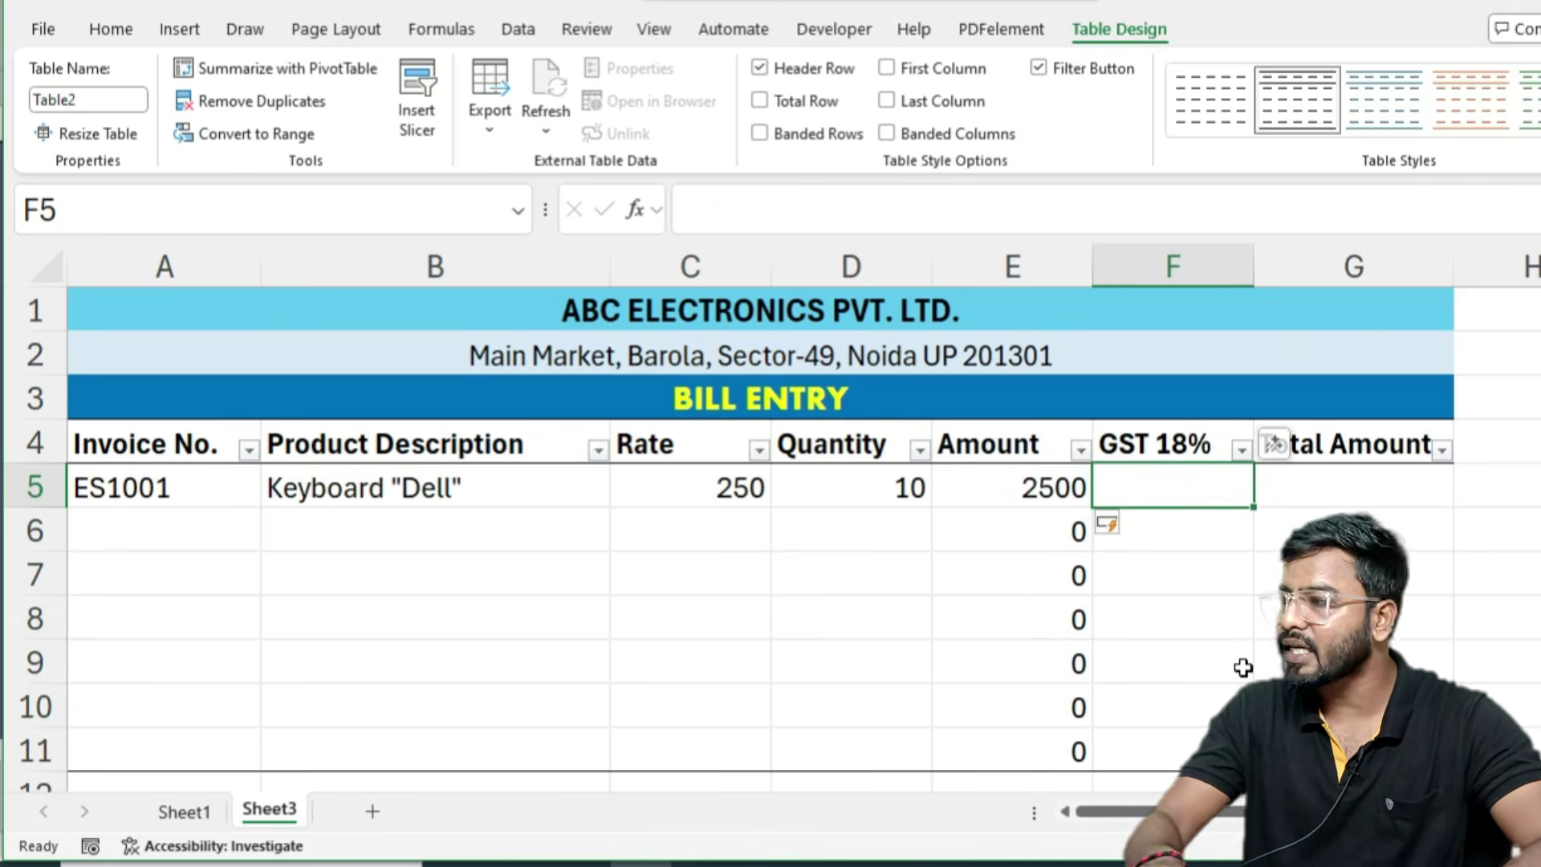
{"action": "type", "text": "="}
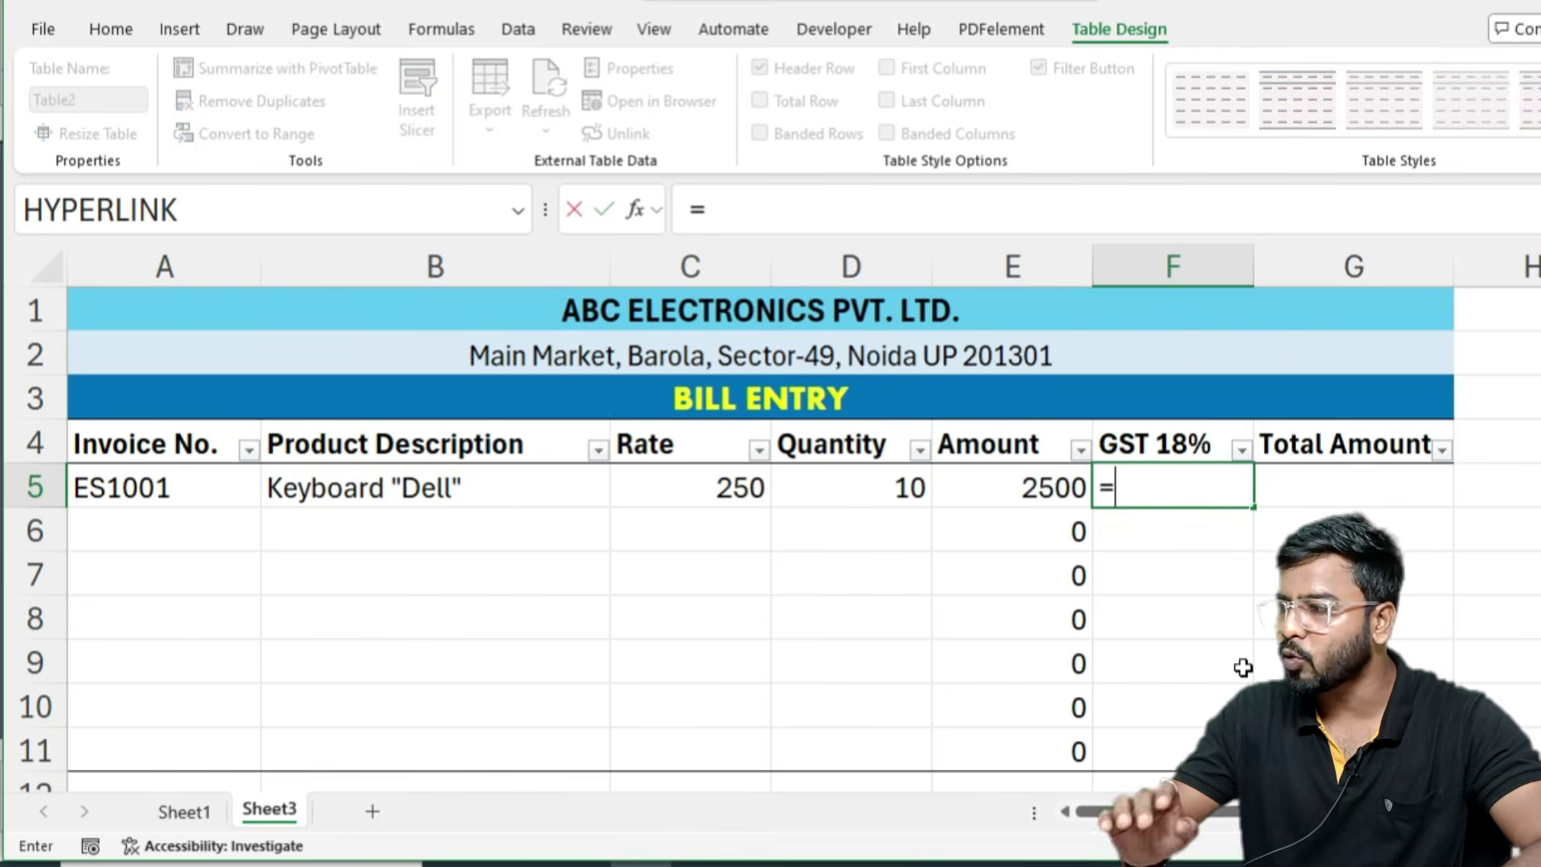
{"action": "left_click", "coordinate": [1009, 490]}
{"action": "type", "text": "*"}
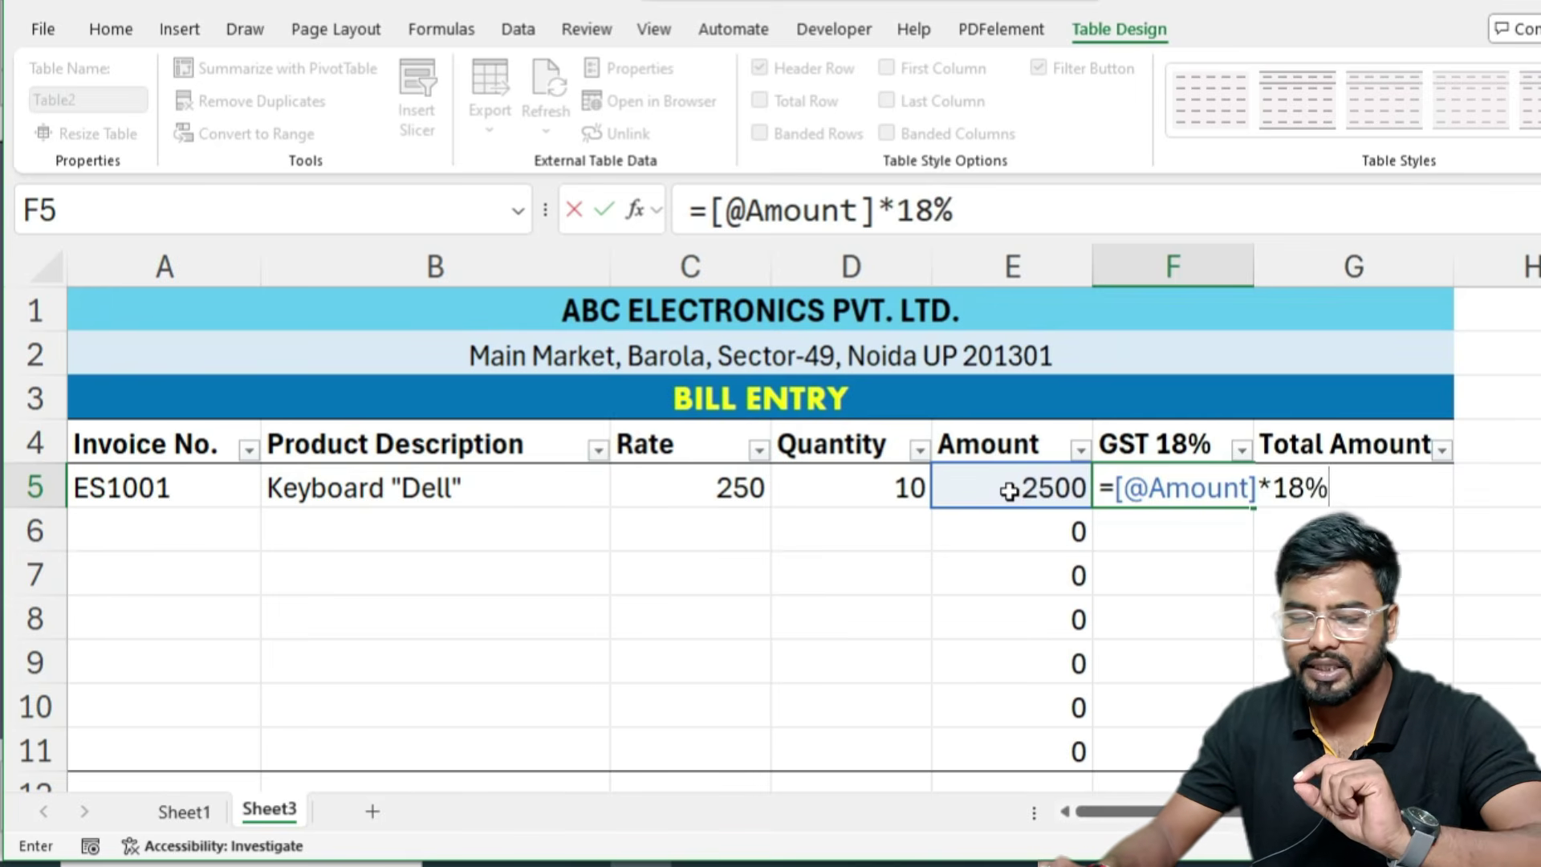
{"action": "type", "text": "18%"}
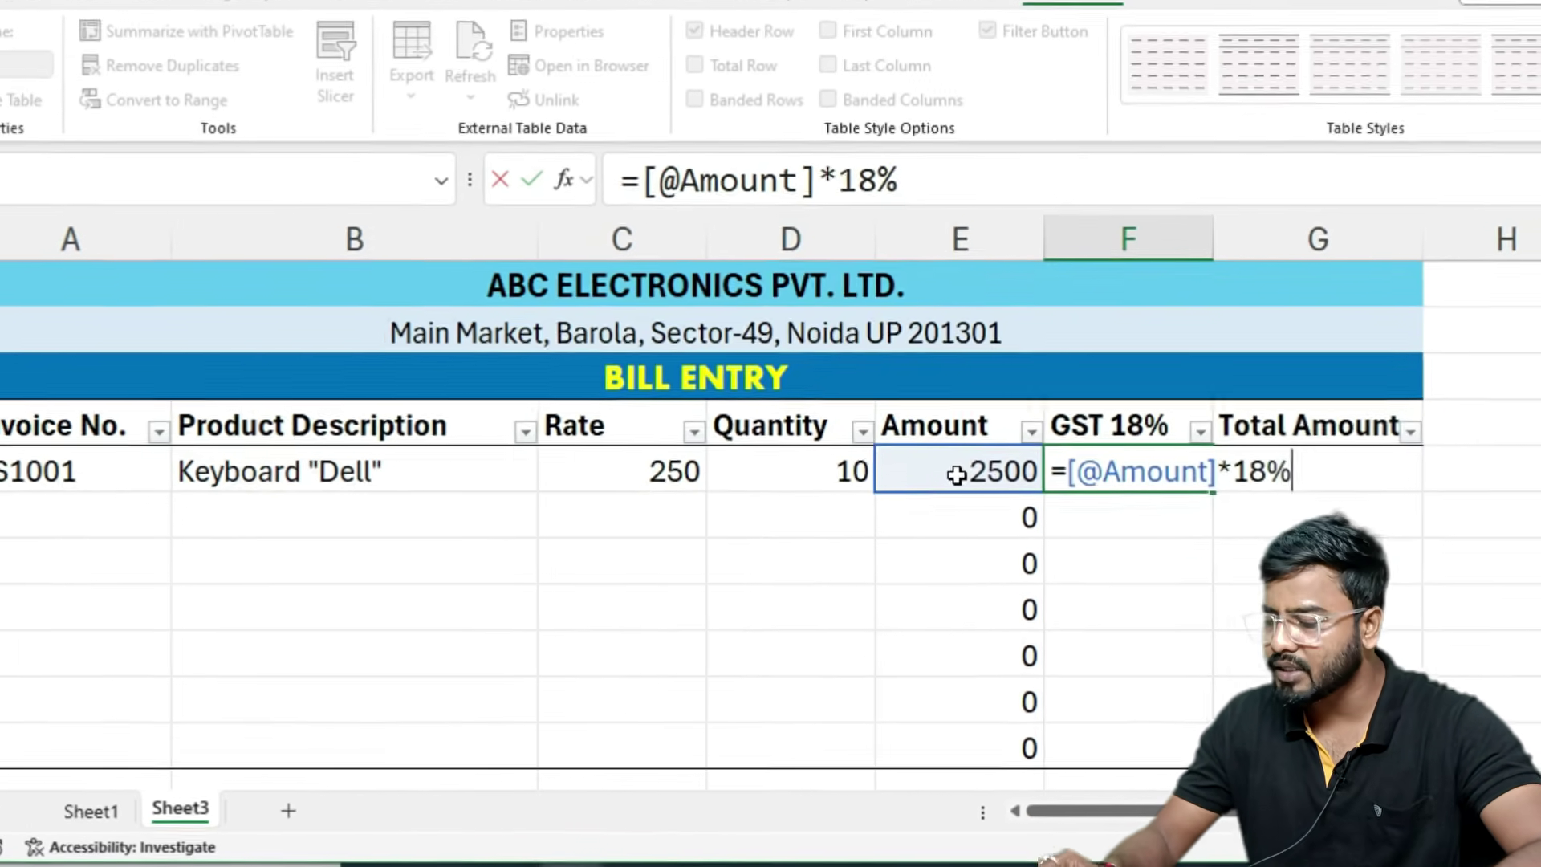
{"action": "key", "text": "ctrl+Return"}
{"action": "key", "text": "Return"}
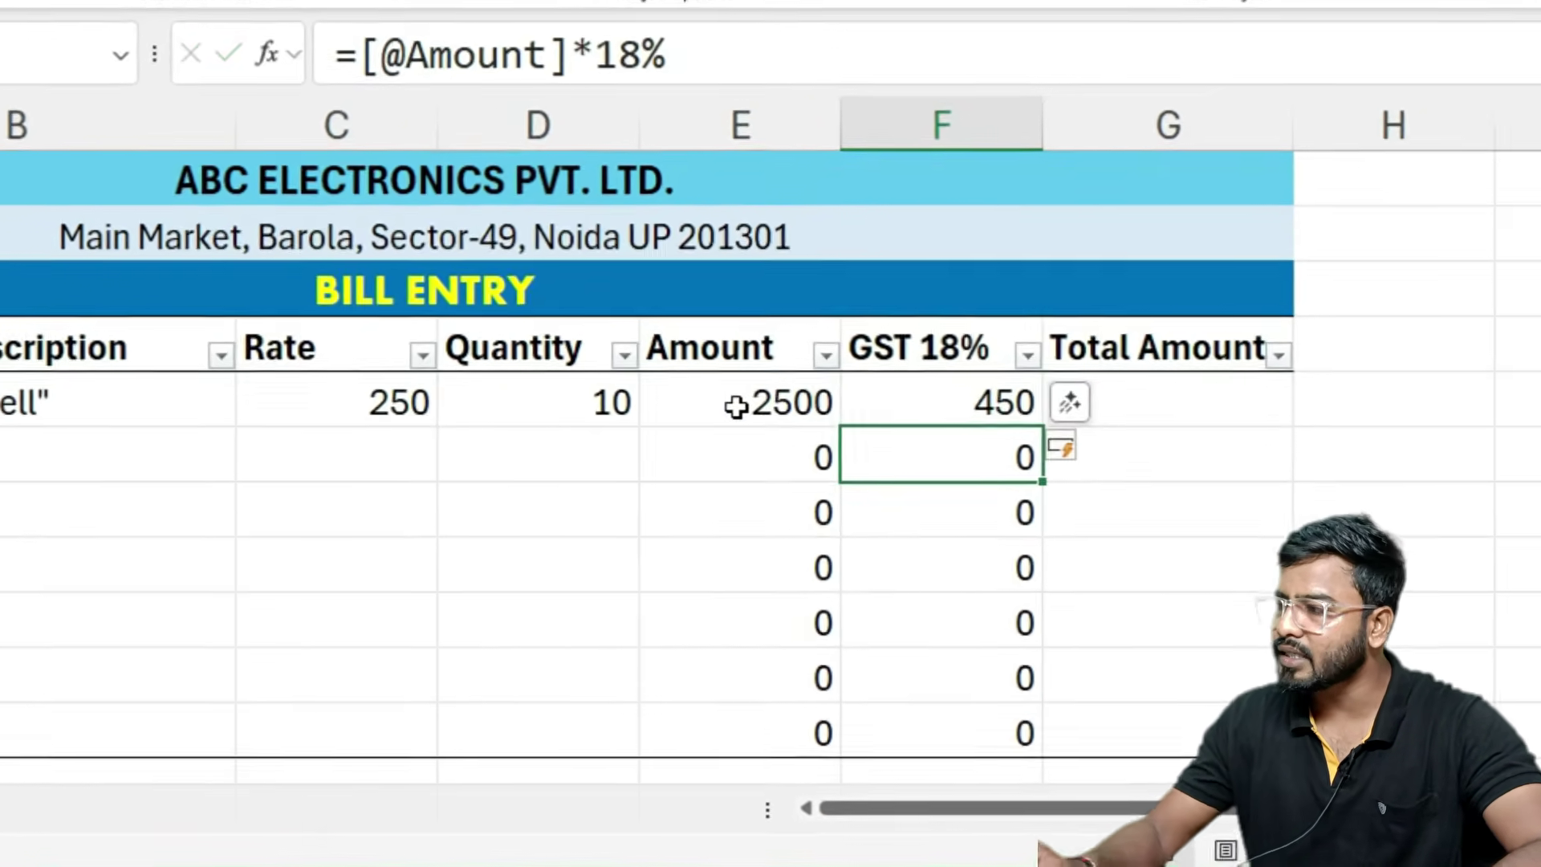
- Examine the GST 18% column and the row 5 entries from Rate through GST 18%
{"action": "left_click_drag", "start_coordinate": [1052, 543], "coordinate": [1052, 703]}
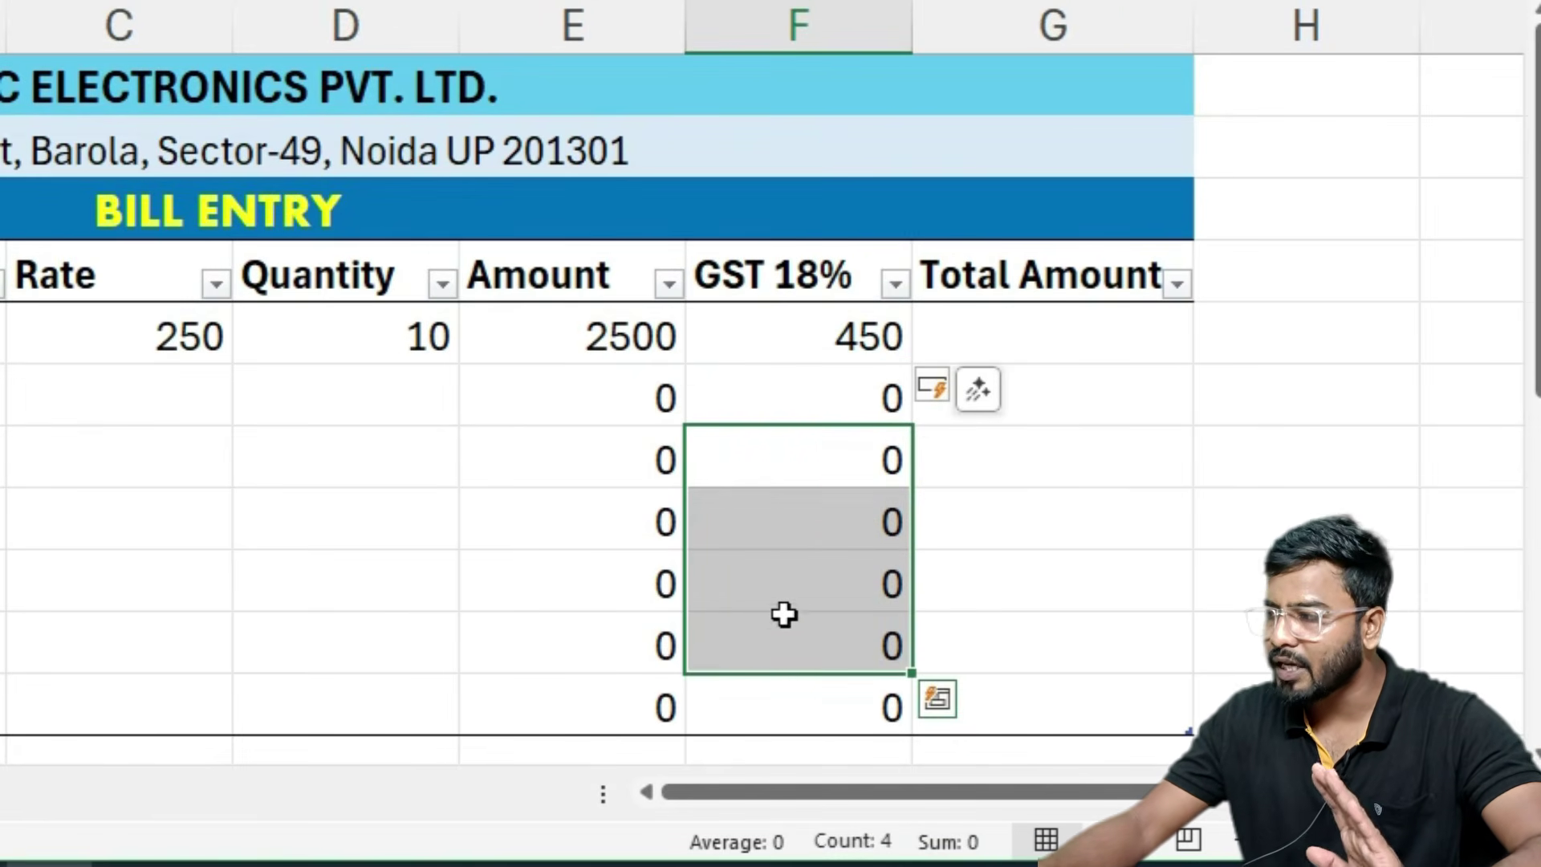
{"action": "left_click", "coordinate": [753, 539]}
{"action": "left_click", "coordinate": [116, 349]}
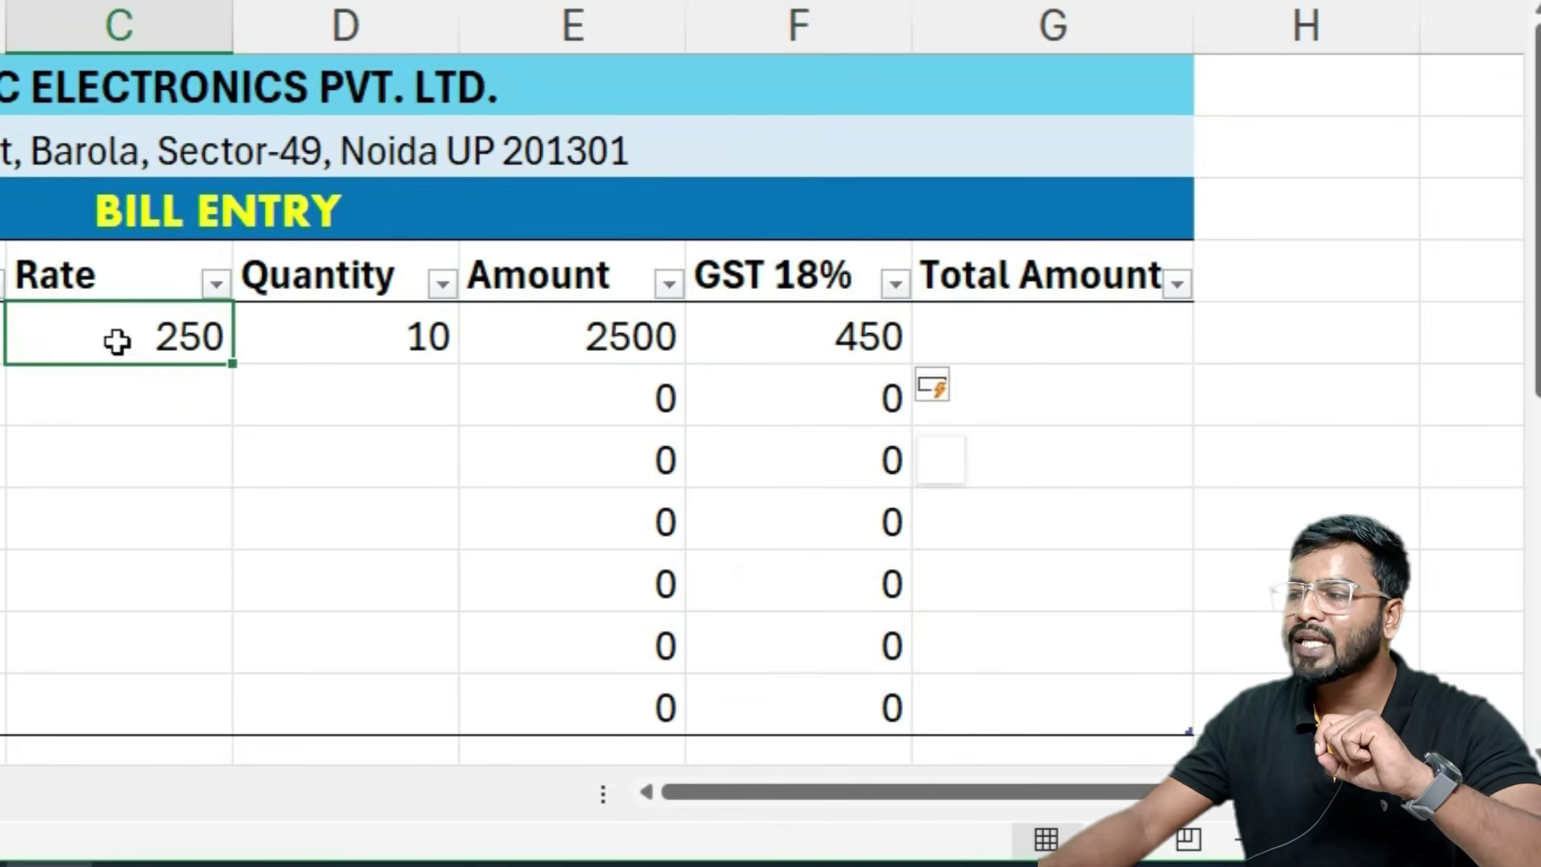
{"action": "left_click", "coordinate": [356, 331]}
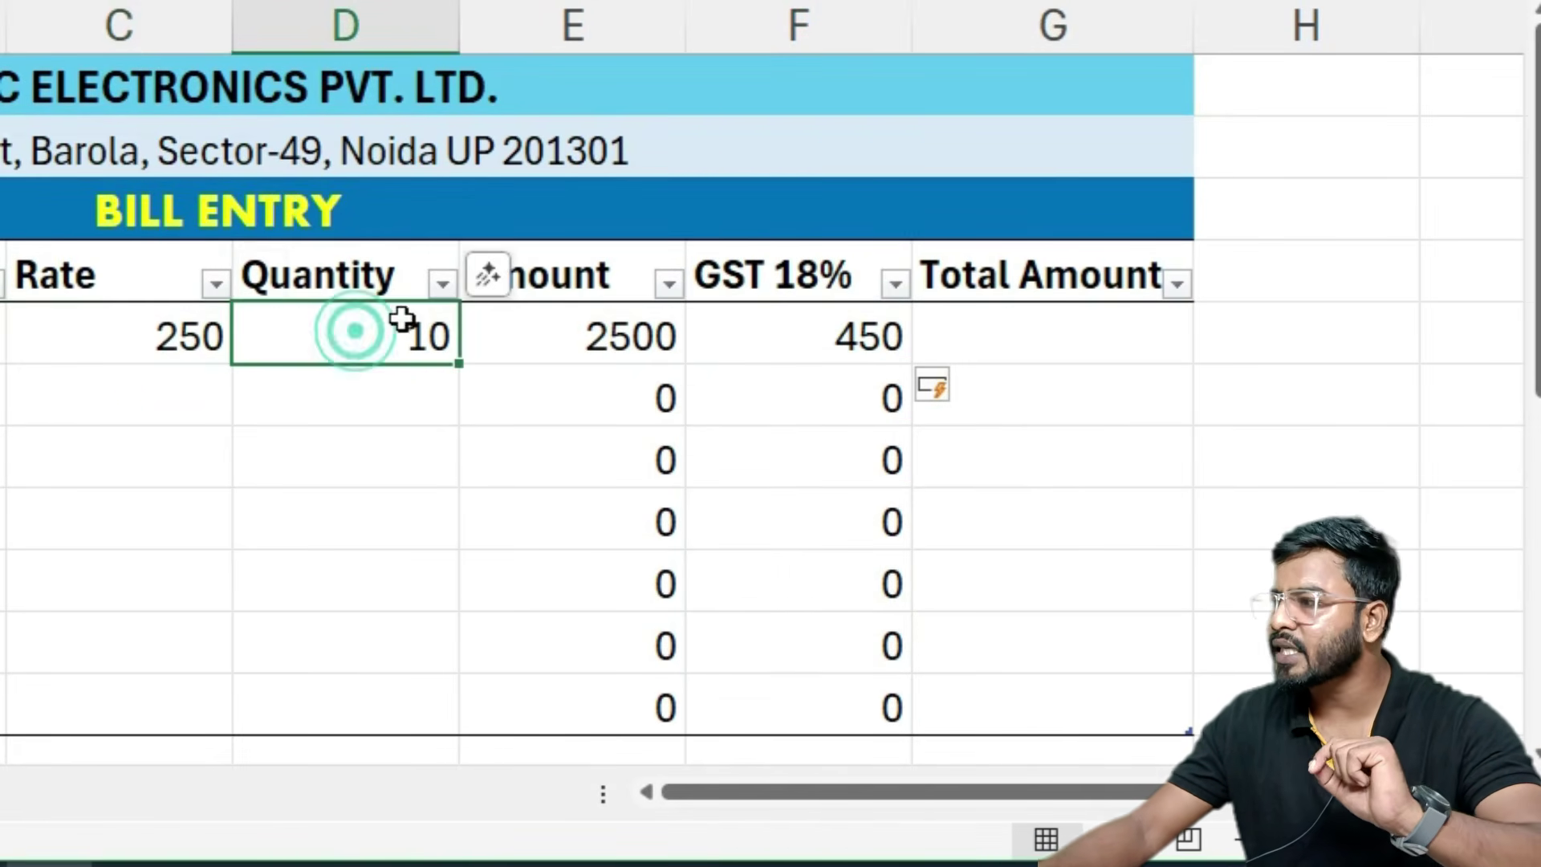
{"action": "left_click", "coordinate": [602, 339]}
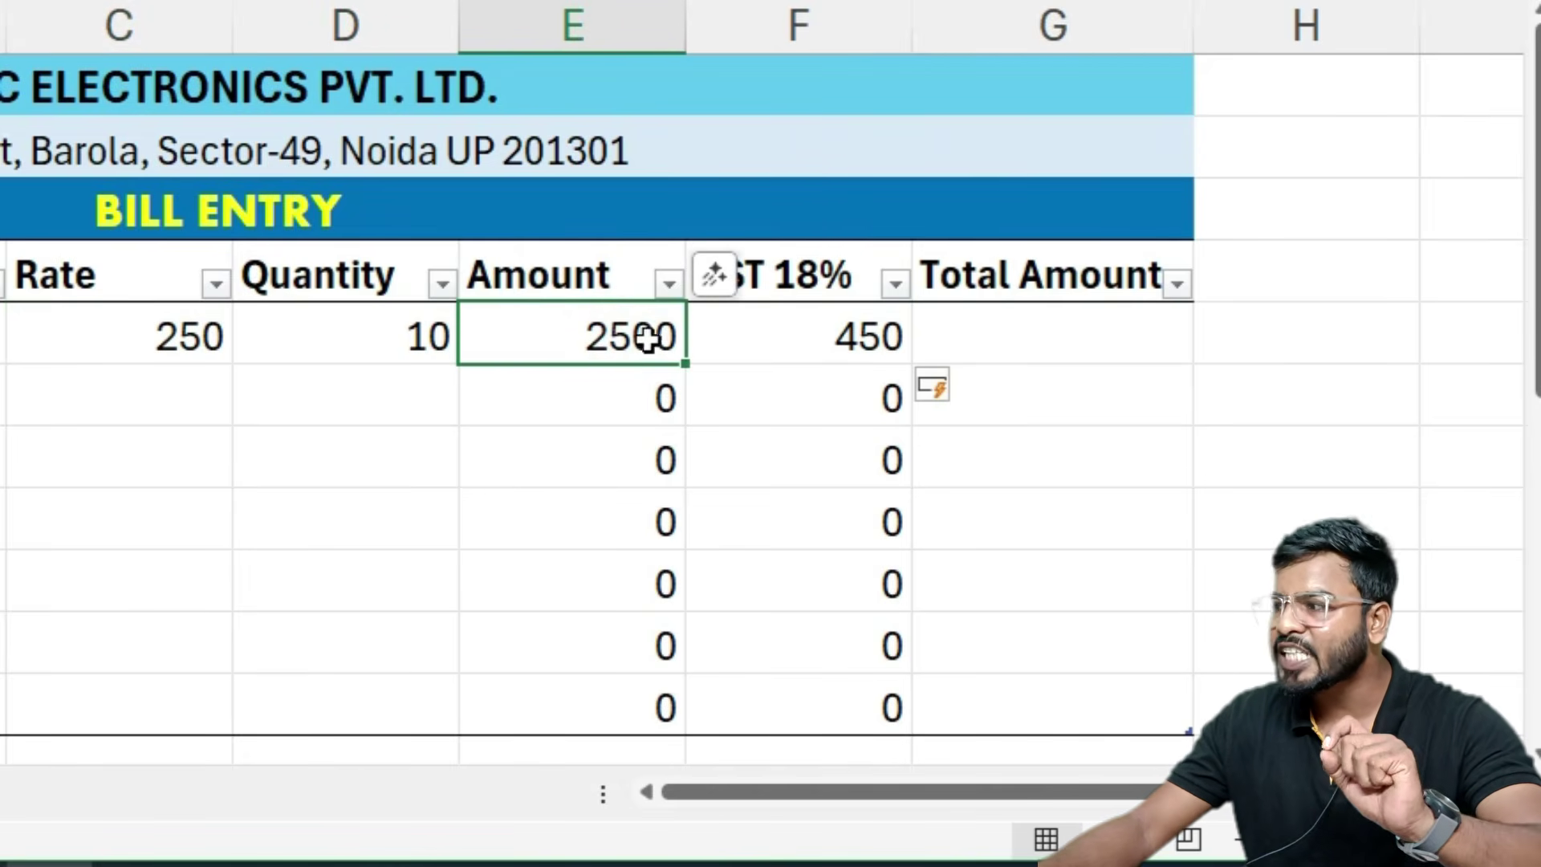
{"action": "left_click", "coordinate": [794, 269]}
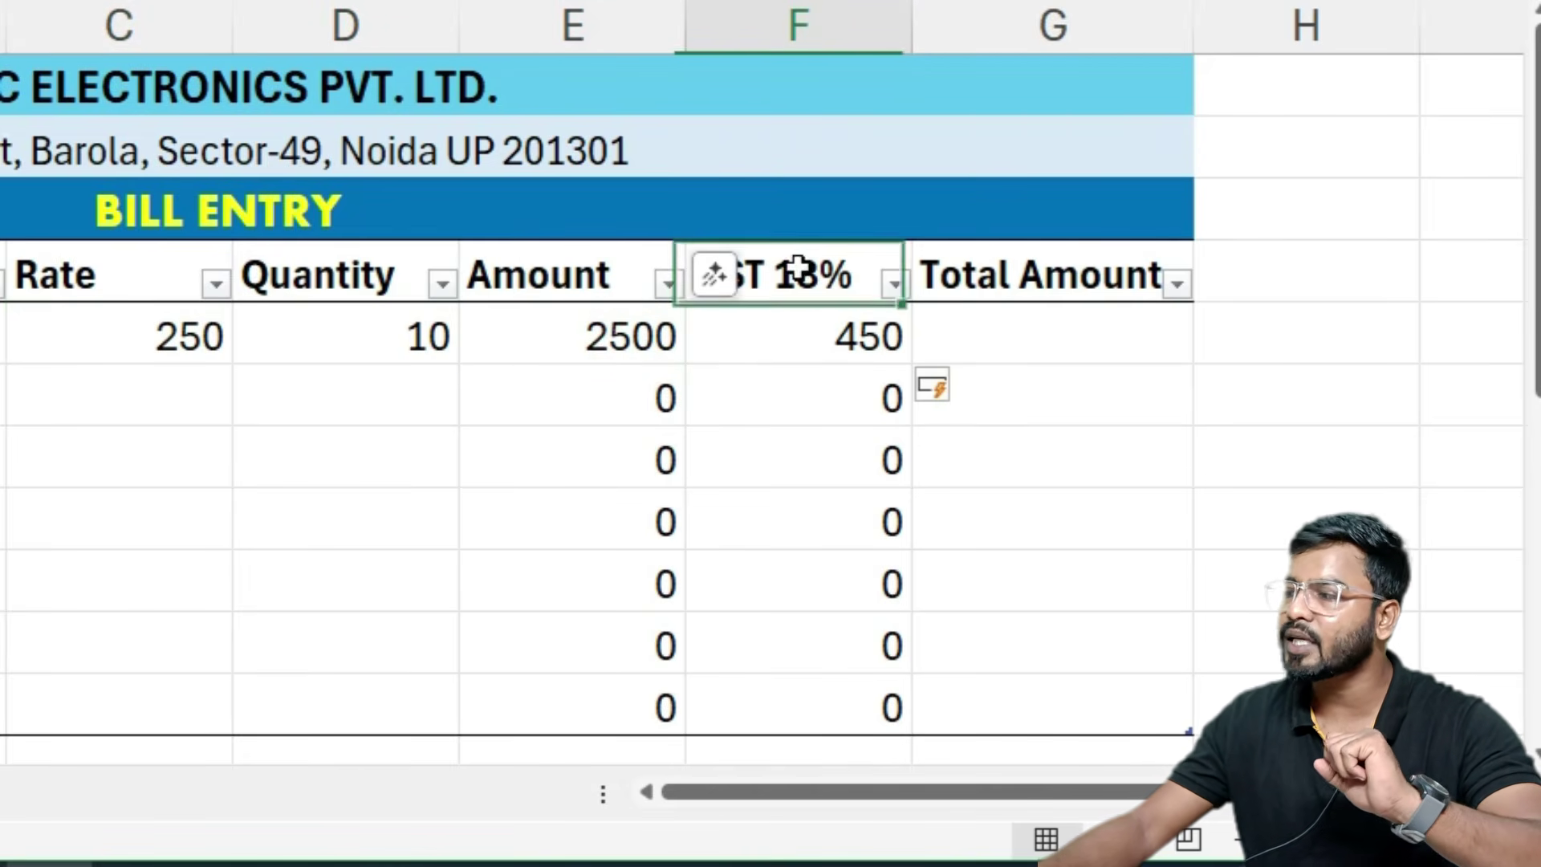
{"action": "left_click", "coordinate": [817, 334]}
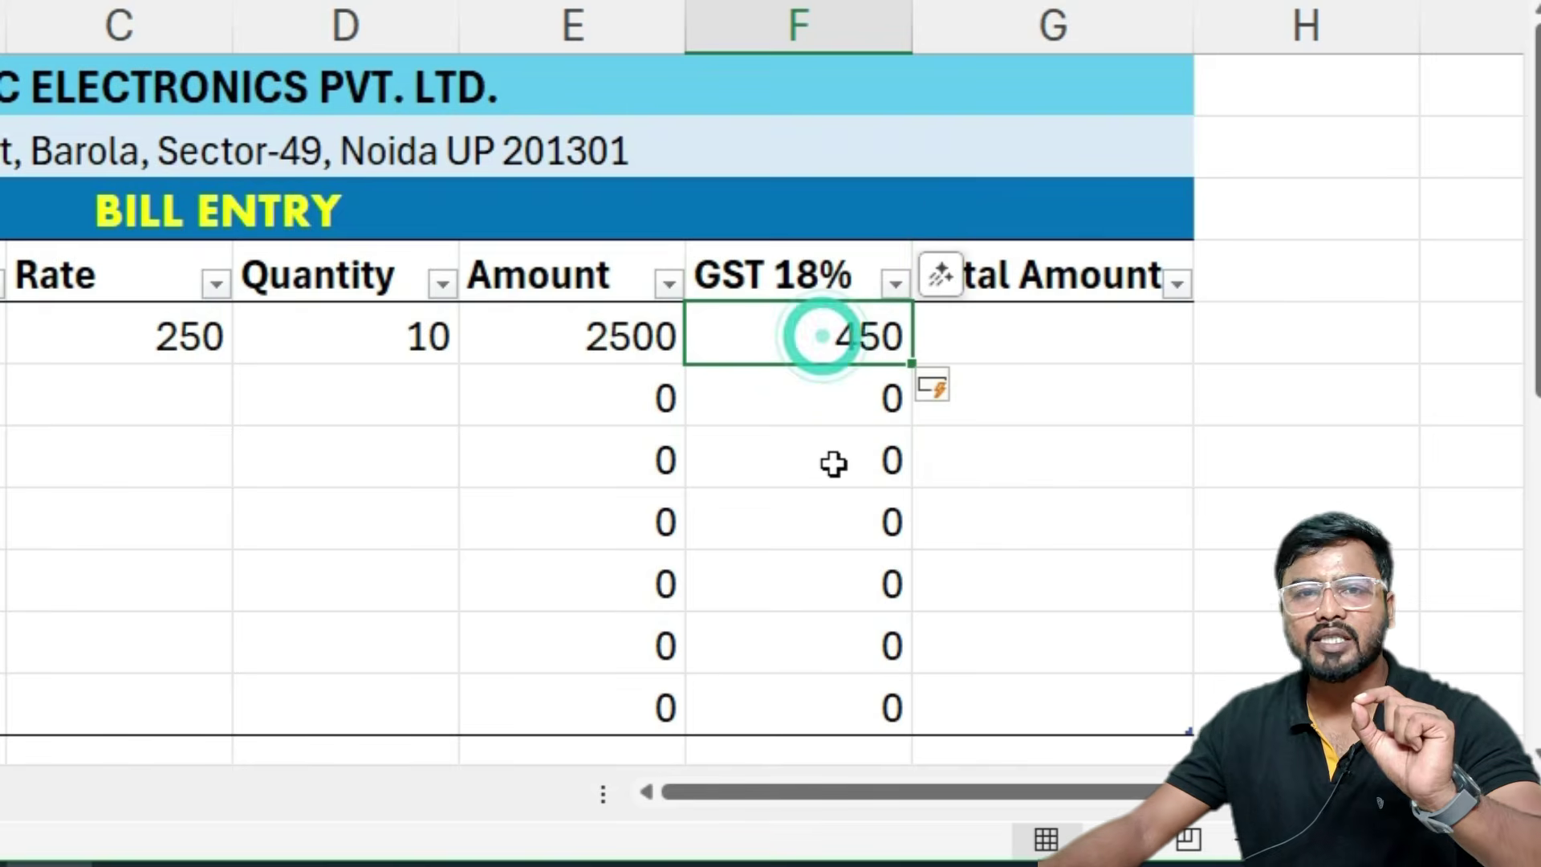
{"action": "left_click", "coordinate": [1137, 333]}
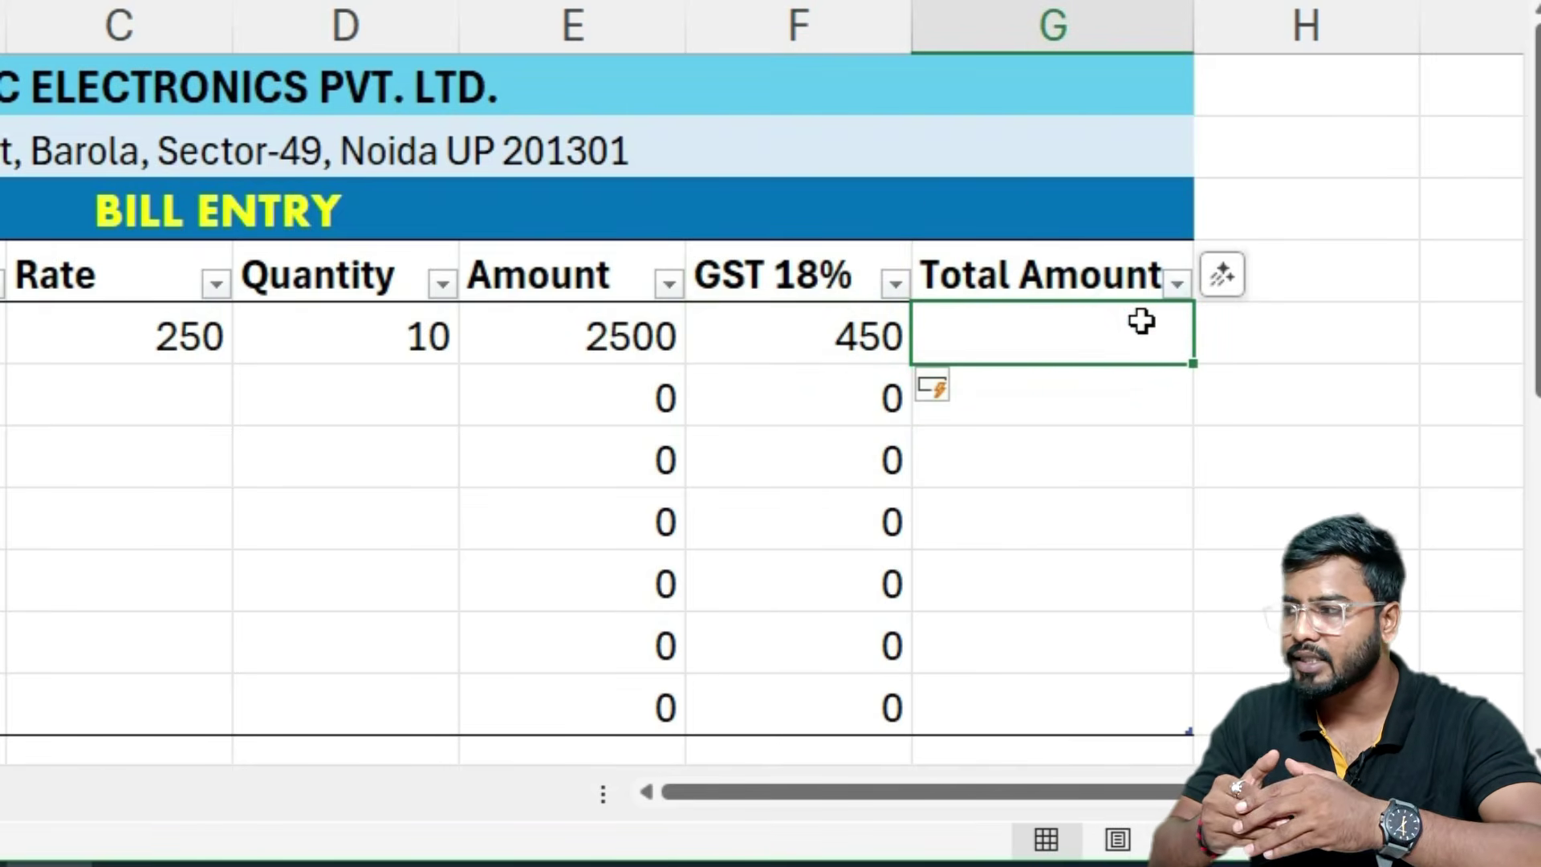
{"action": "type", "text": "="}
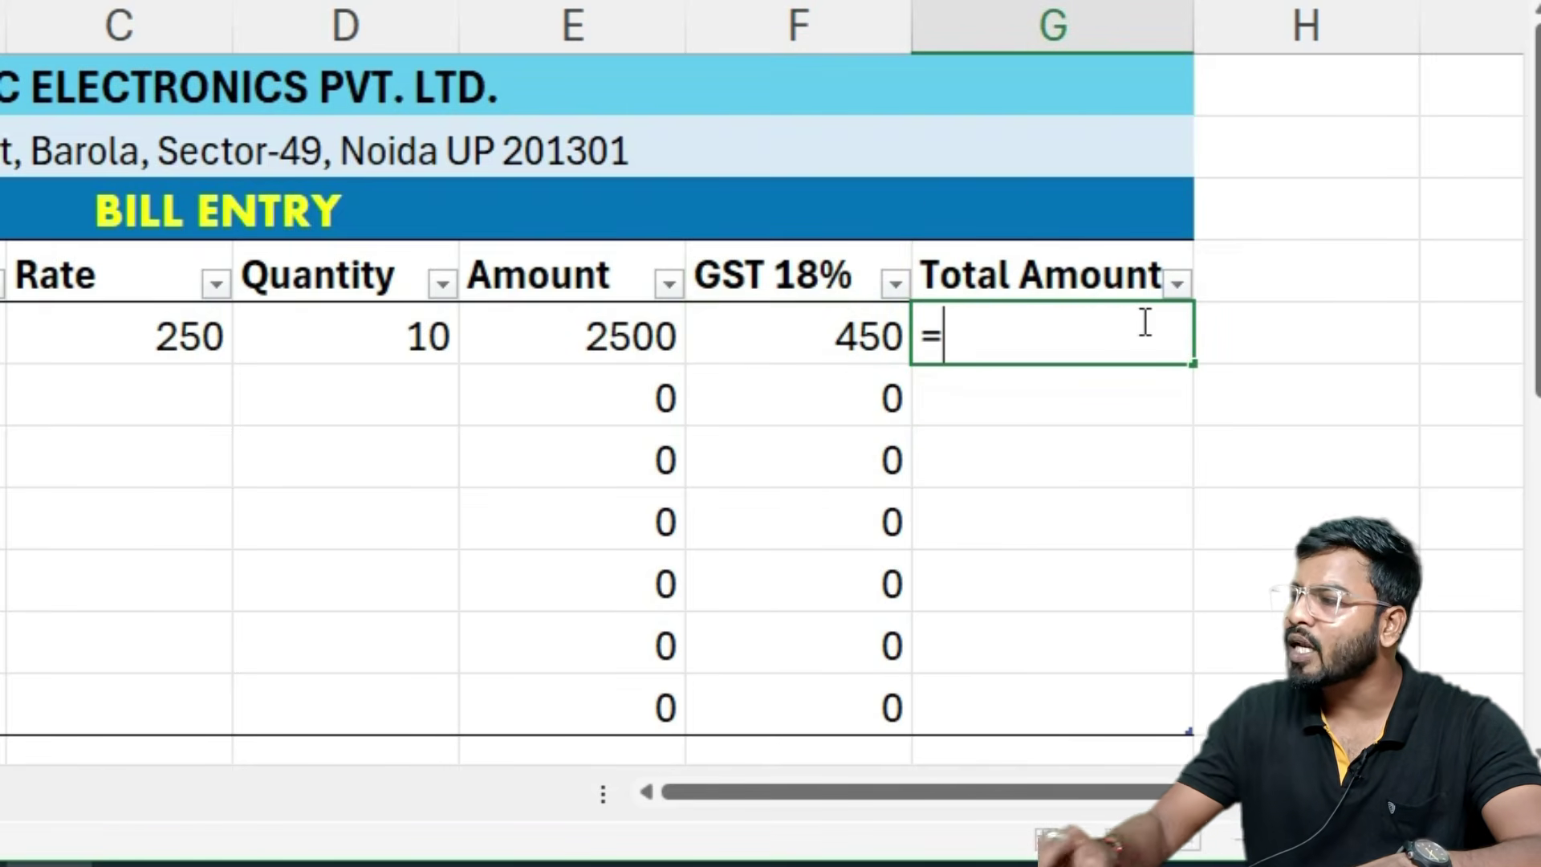
{"action": "left_click", "coordinate": [555, 338]}
{"action": "type", "text": "+"}
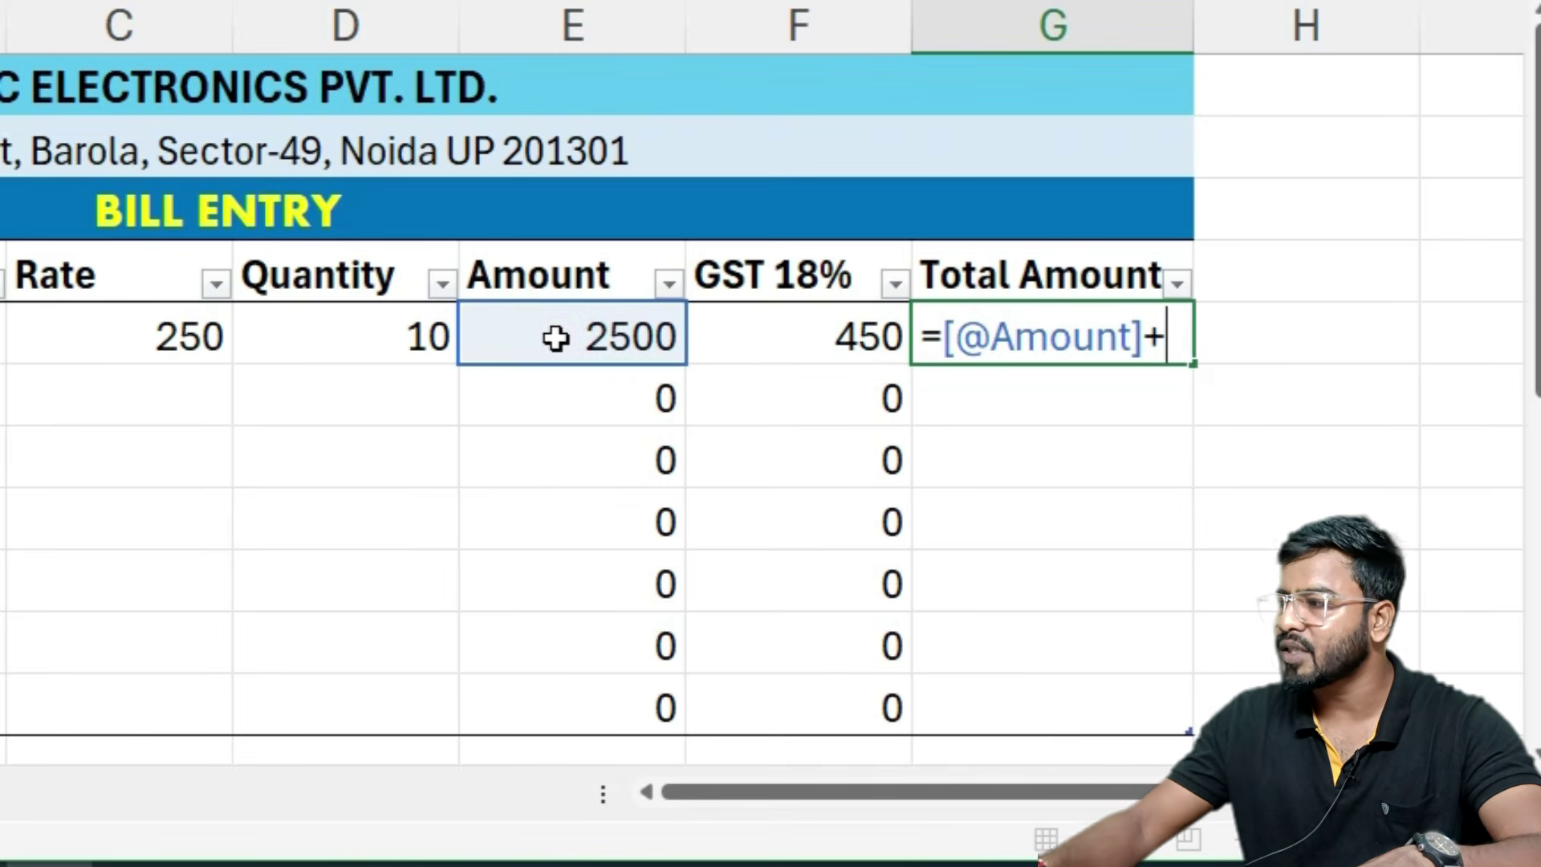
{"action": "left_click", "coordinate": [746, 334]}
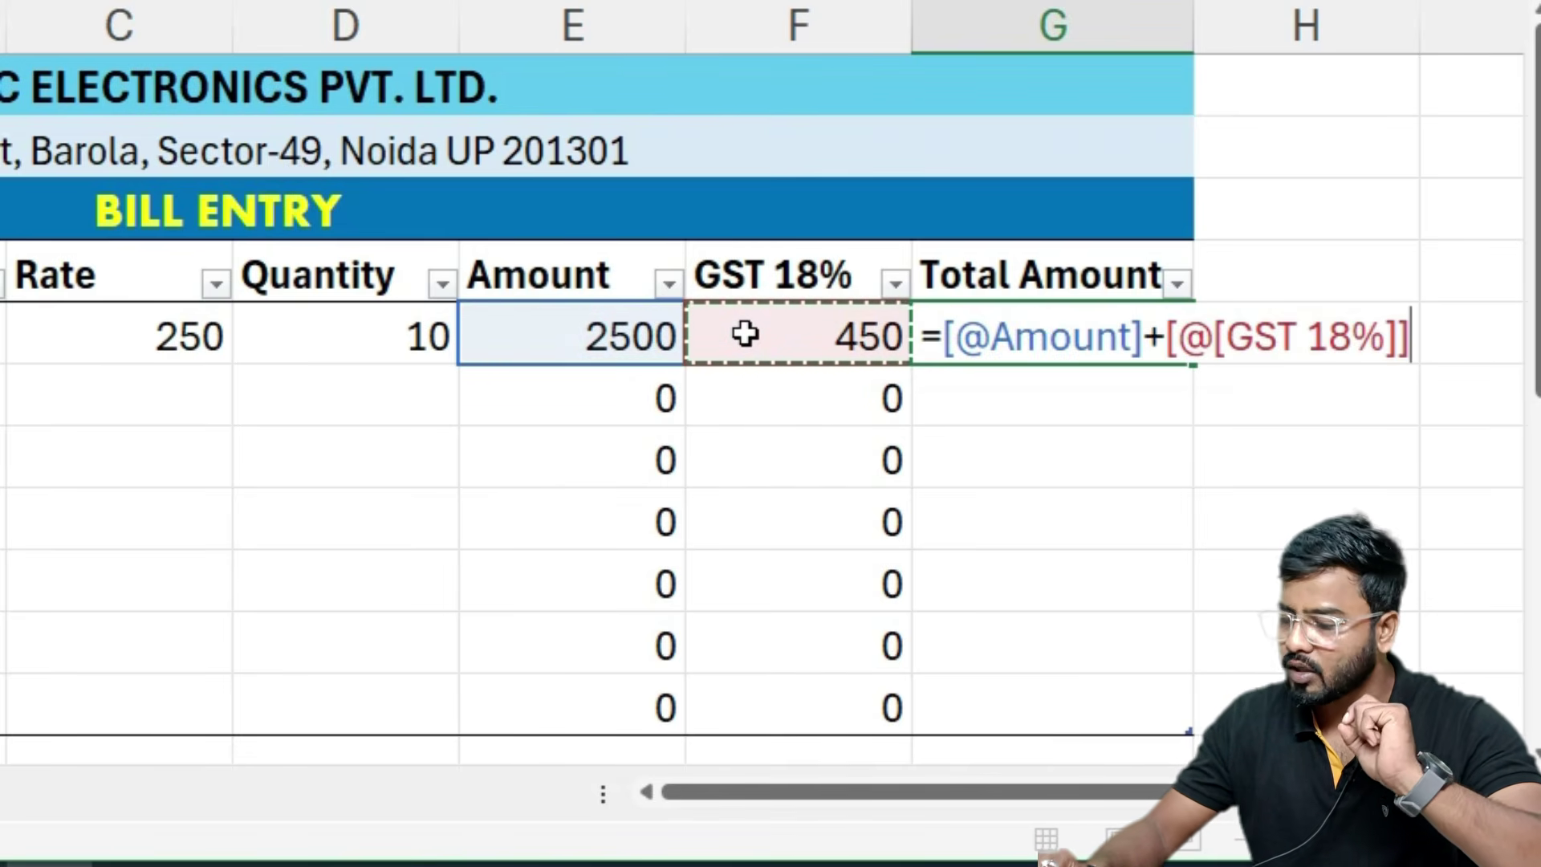
{"action": "key", "text": "Return"}
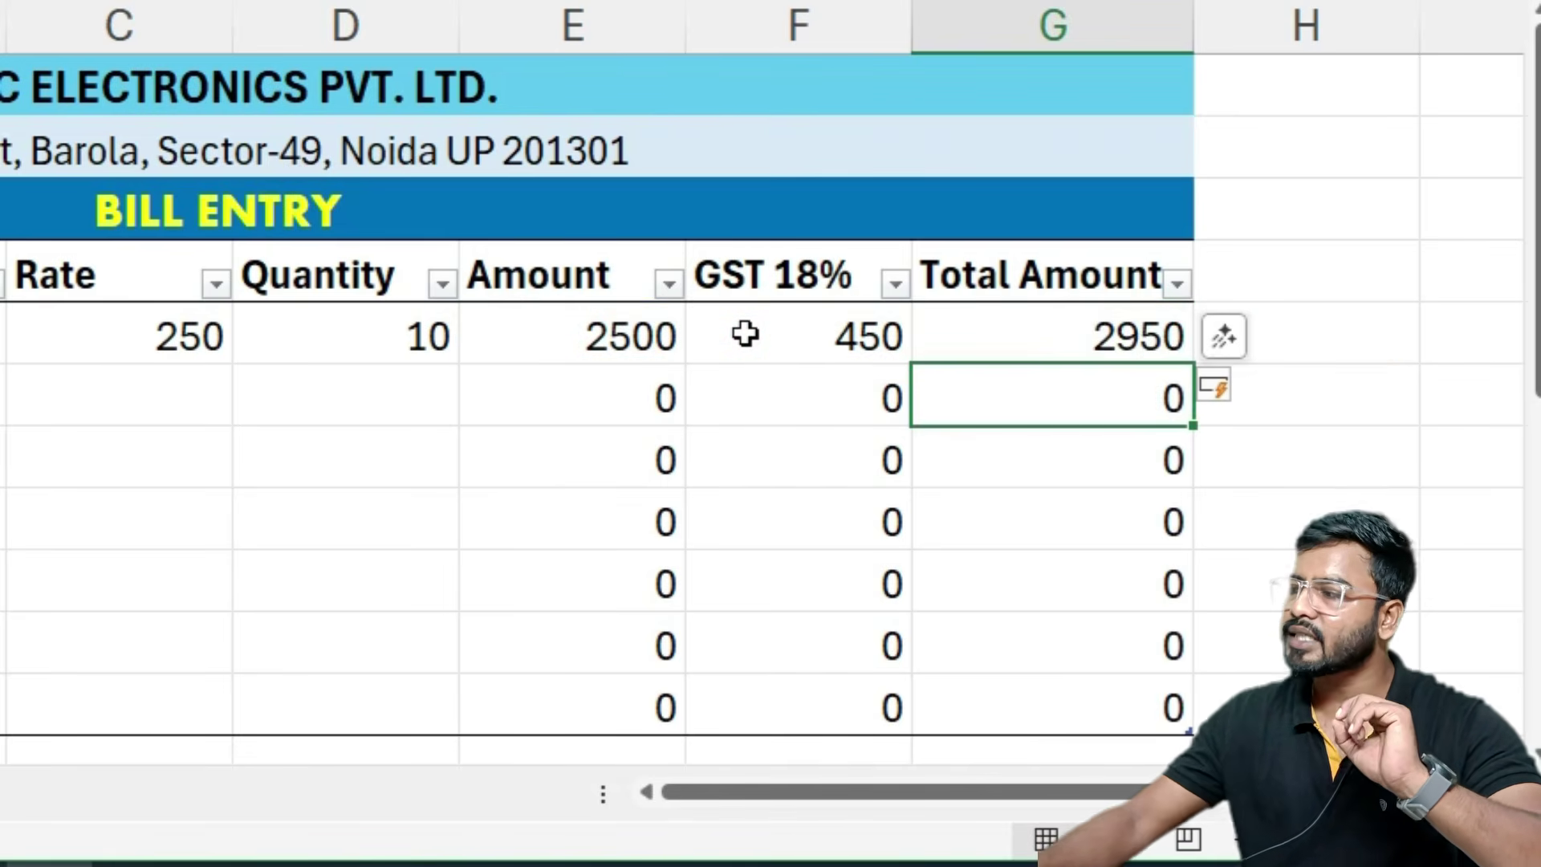
{"action": "left_click", "coordinate": [1044, 342]}
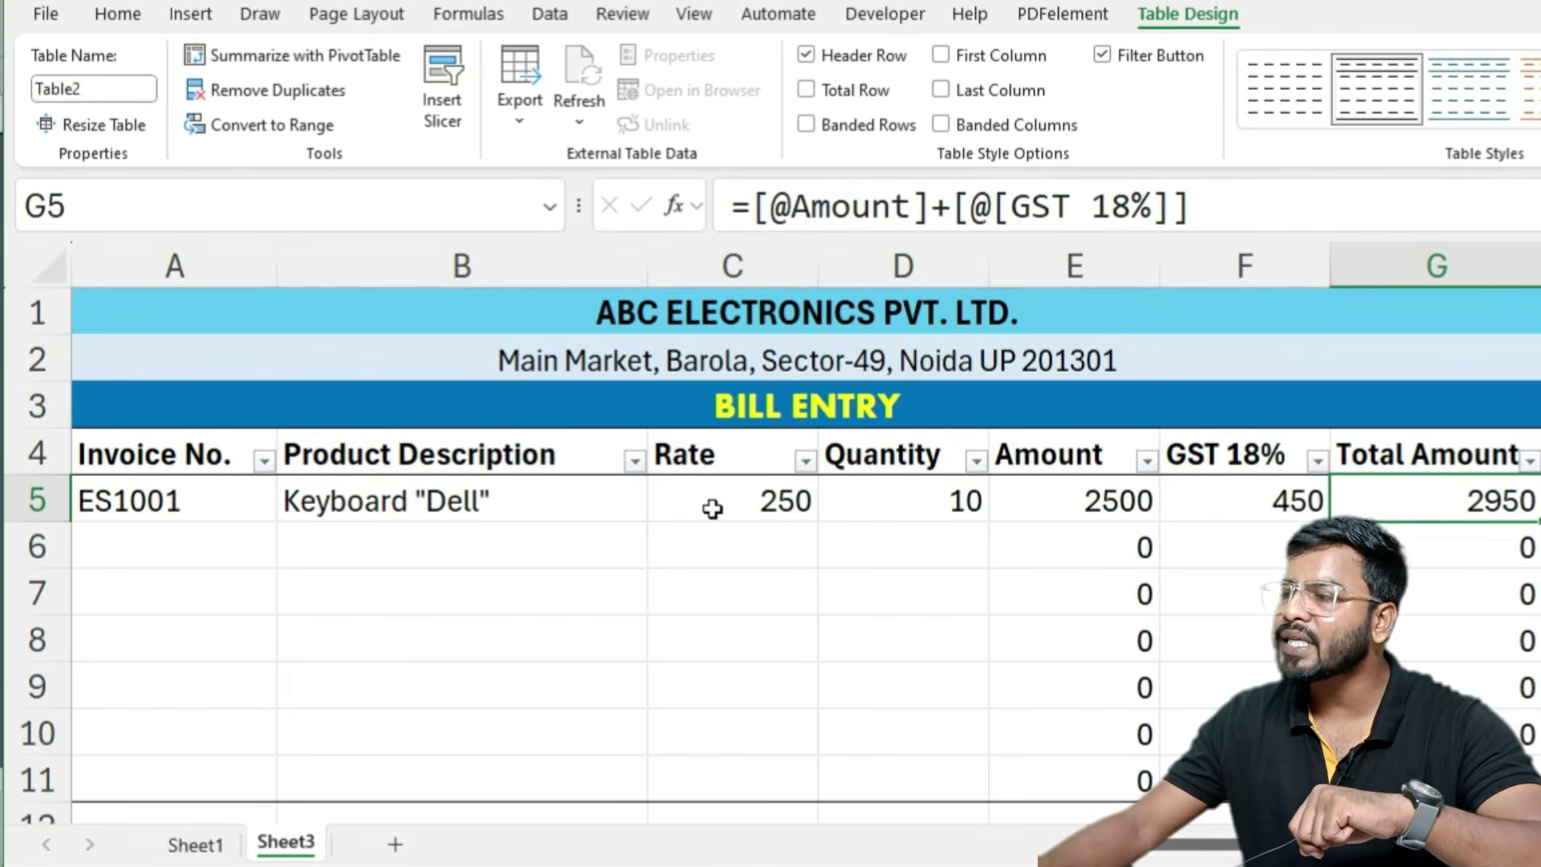
- Apply the comma style number format to the Rate cells C5:C11 and to the amount, GST and total cells E5:G11
{"action": "left_click_drag", "start_coordinate": [712, 508], "coordinate": [718, 771]}
{"action": "left_click", "coordinate": [112, 16]}
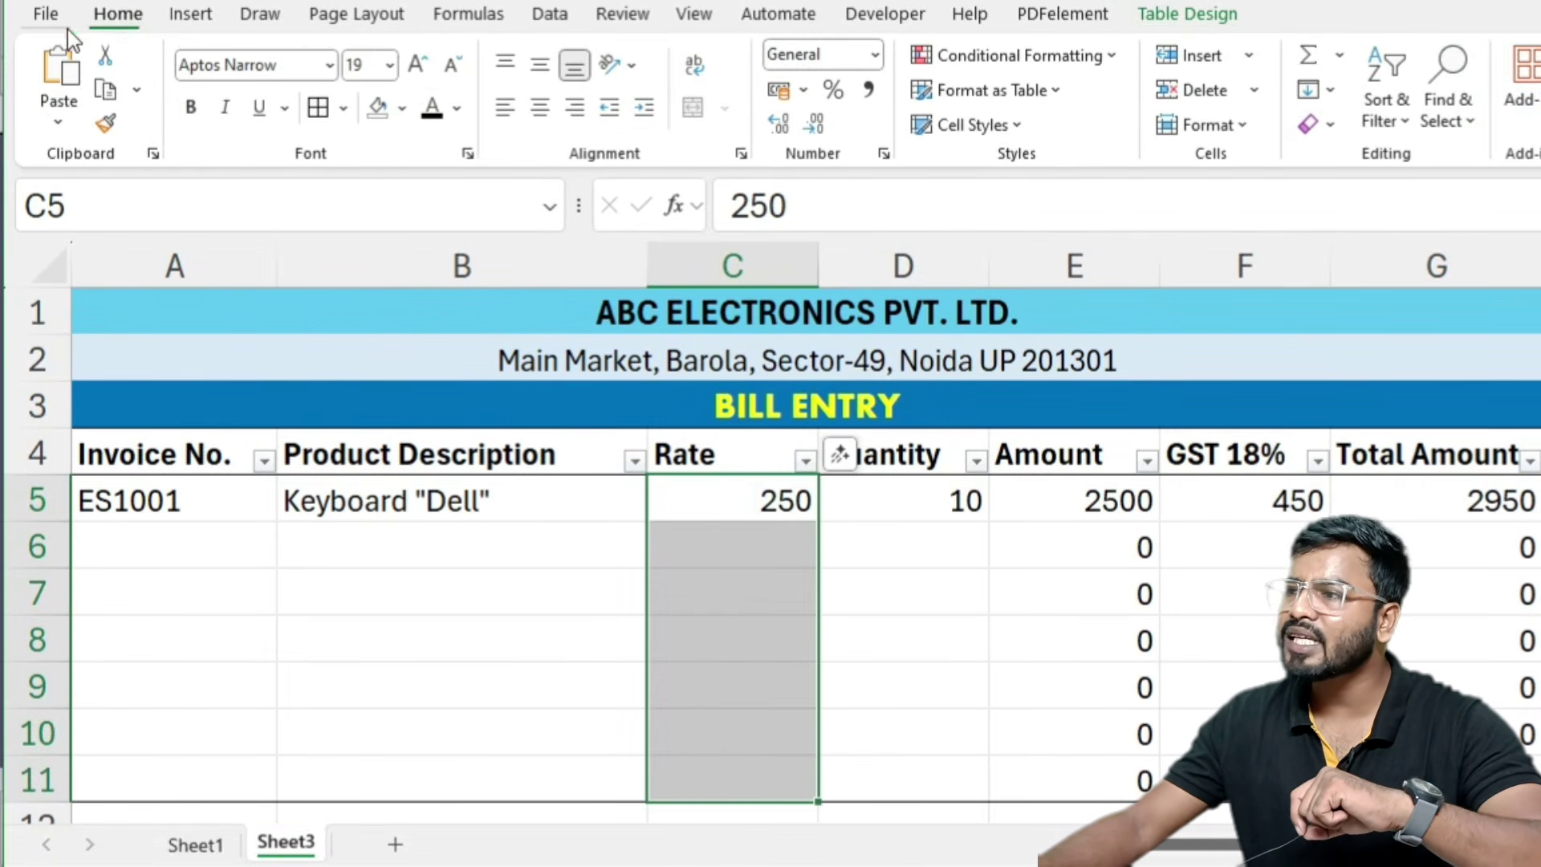
{"action": "left_click", "coordinate": [868, 90]}
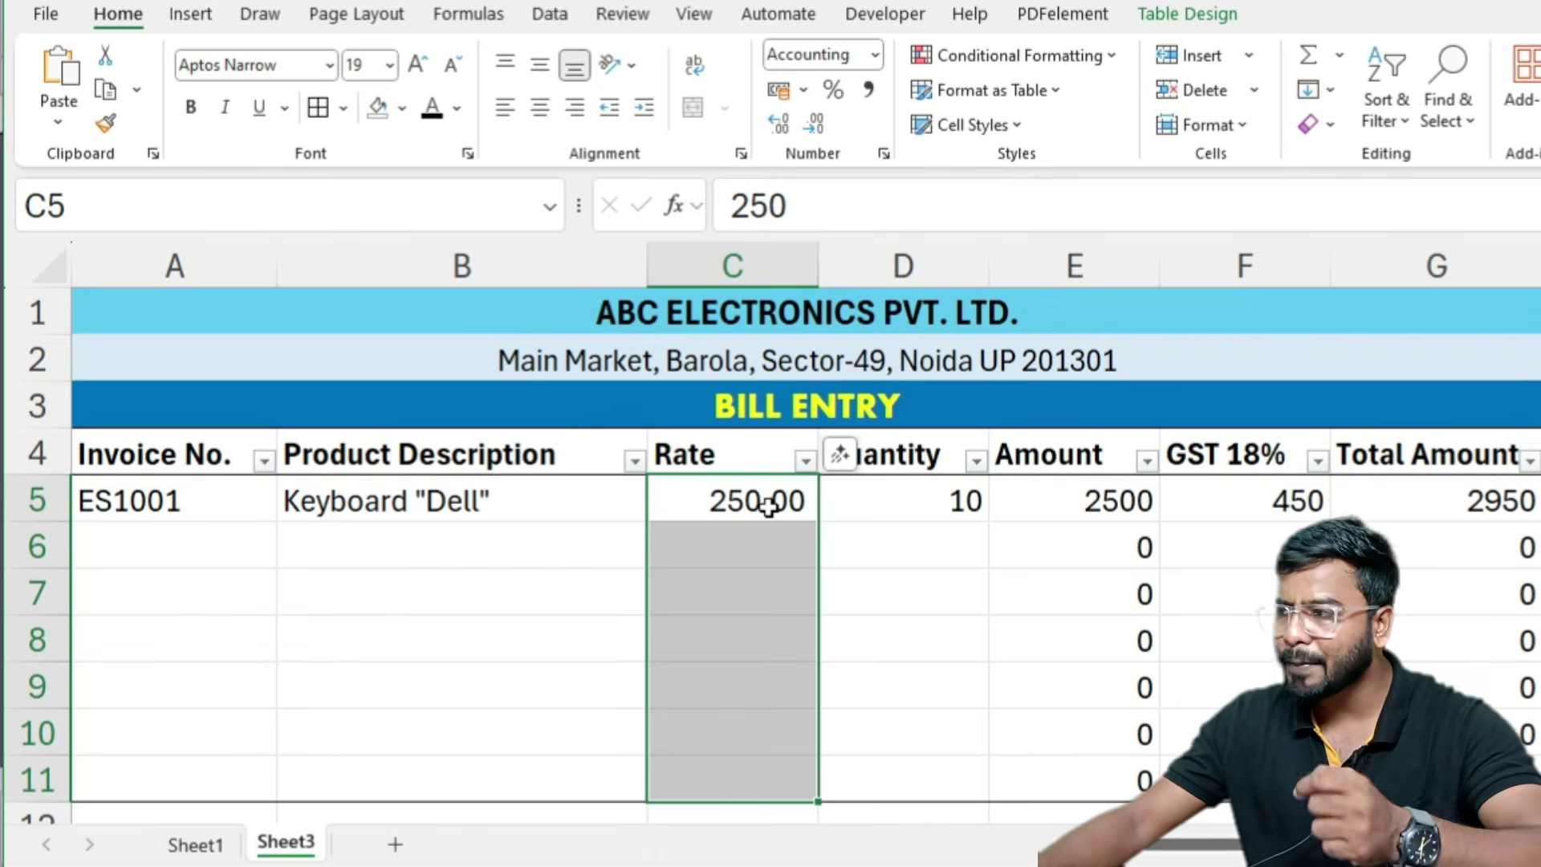
{"action": "left_click_drag", "start_coordinate": [1043, 504], "coordinate": [1437, 778]}
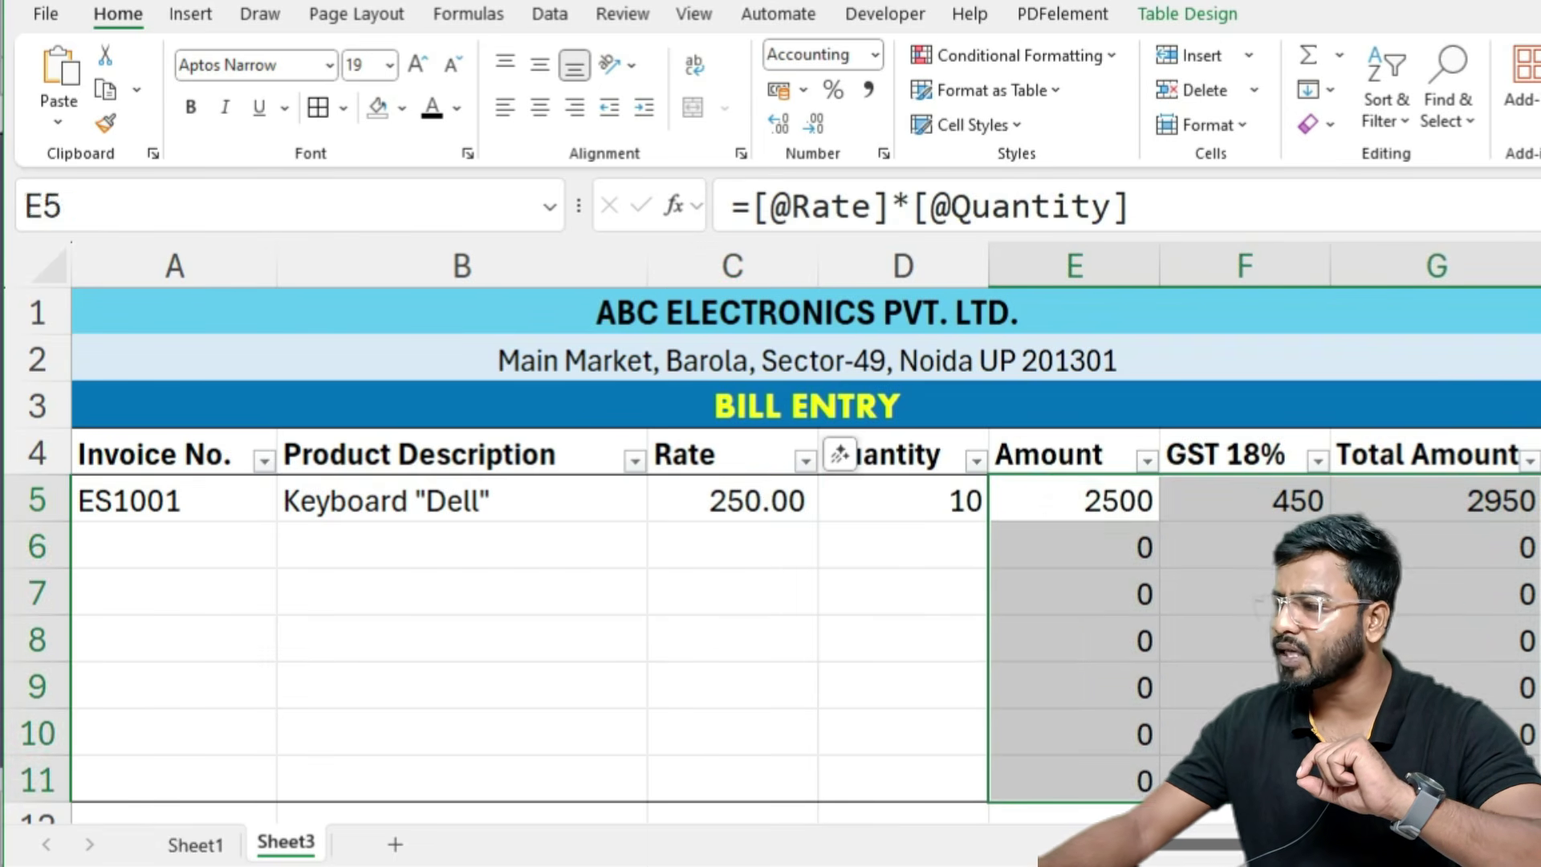
{"action": "left_click", "coordinate": [868, 89]}
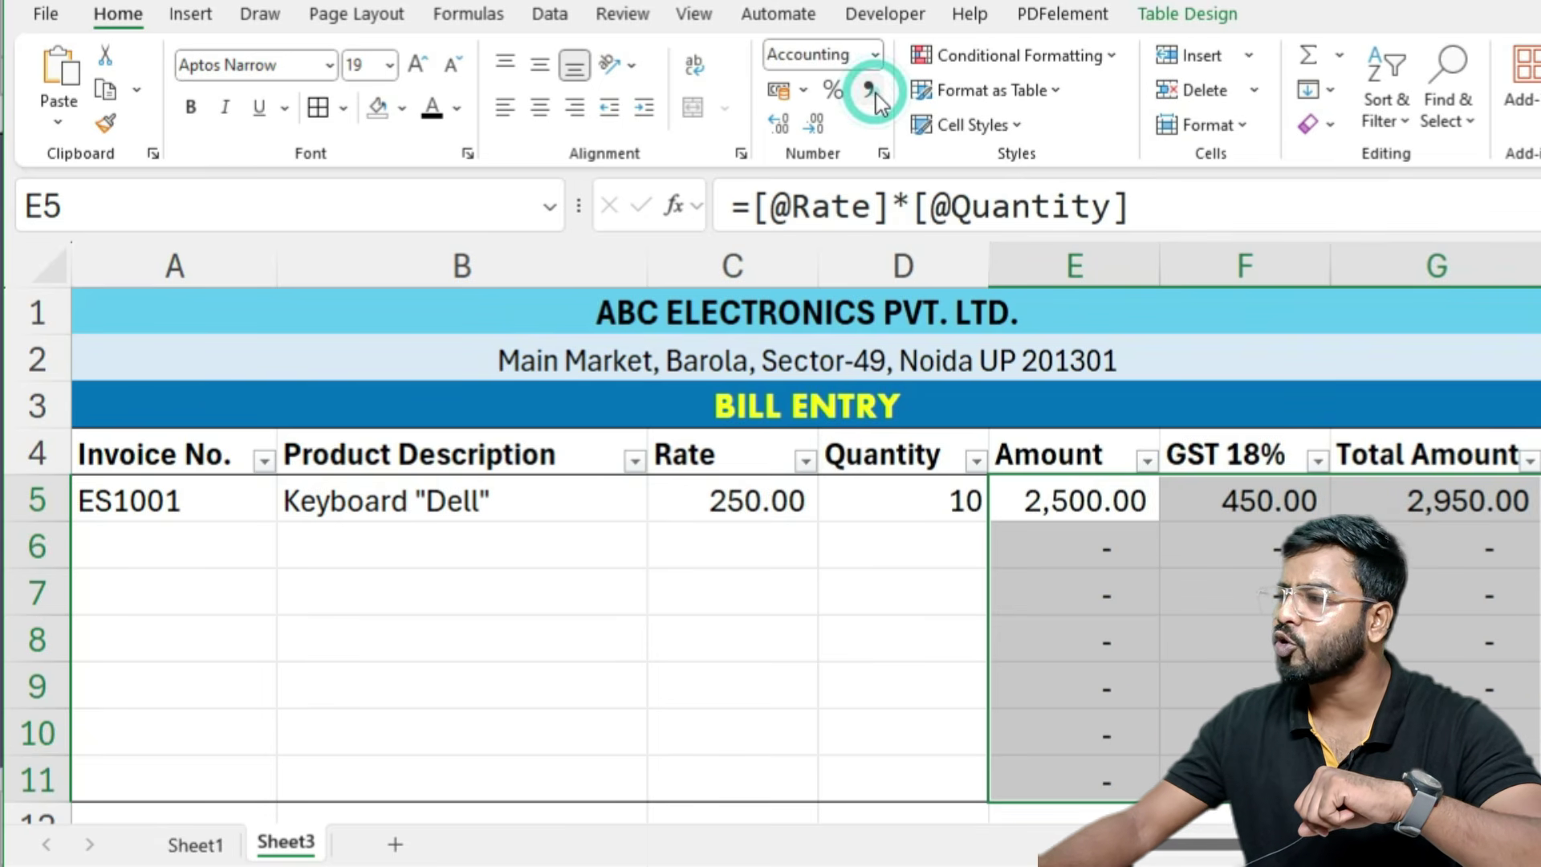
{"action": "left_click", "coordinate": [870, 672]}
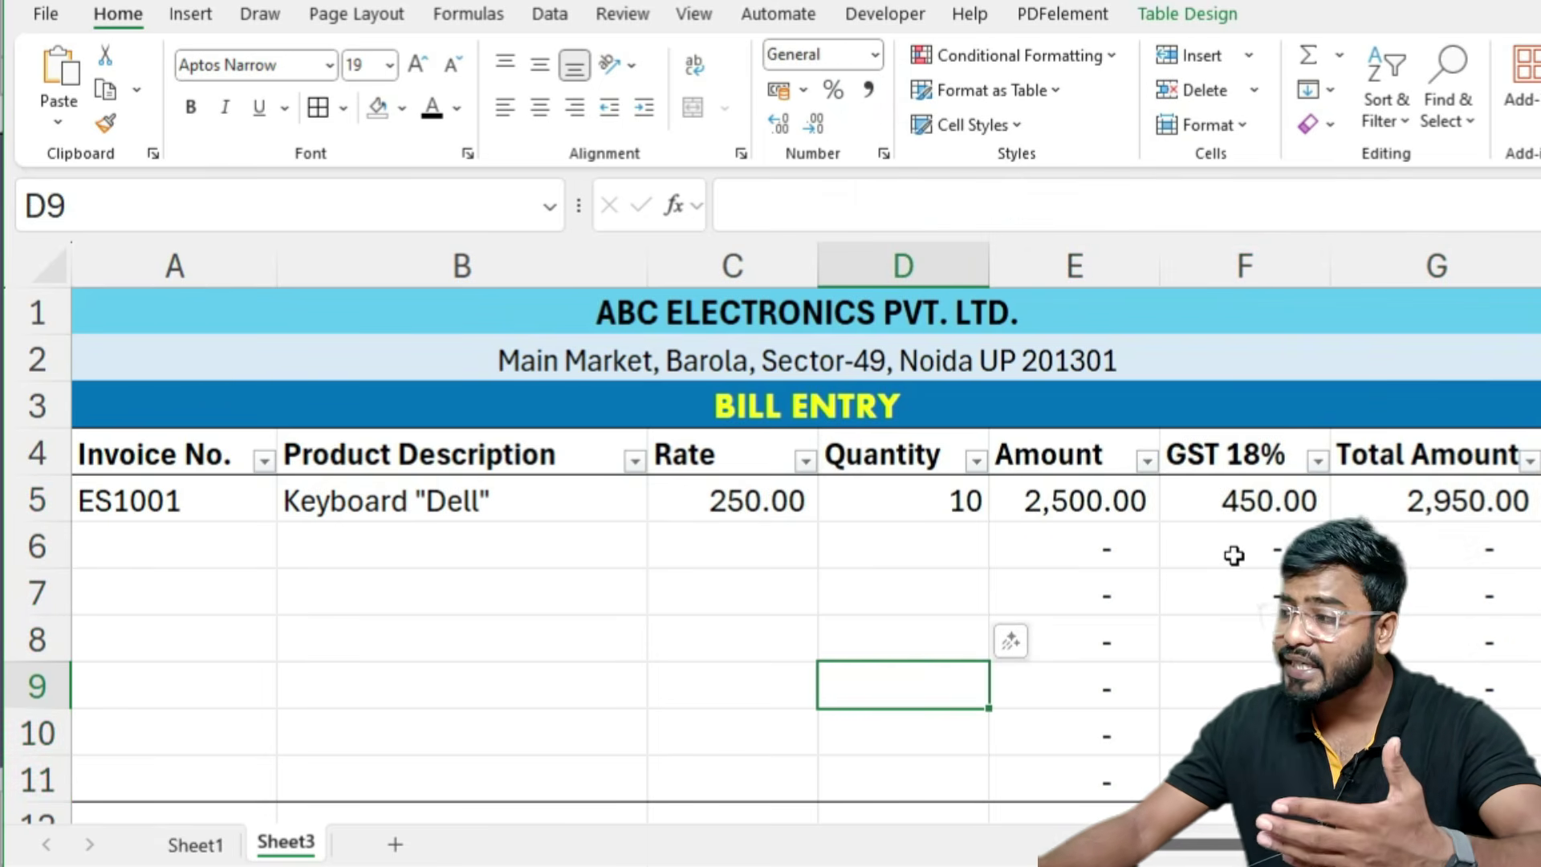
- Apply the custom number format # "Pcs" to the Quantity cells D5:D11
{"action": "left_click", "coordinate": [930, 507]}
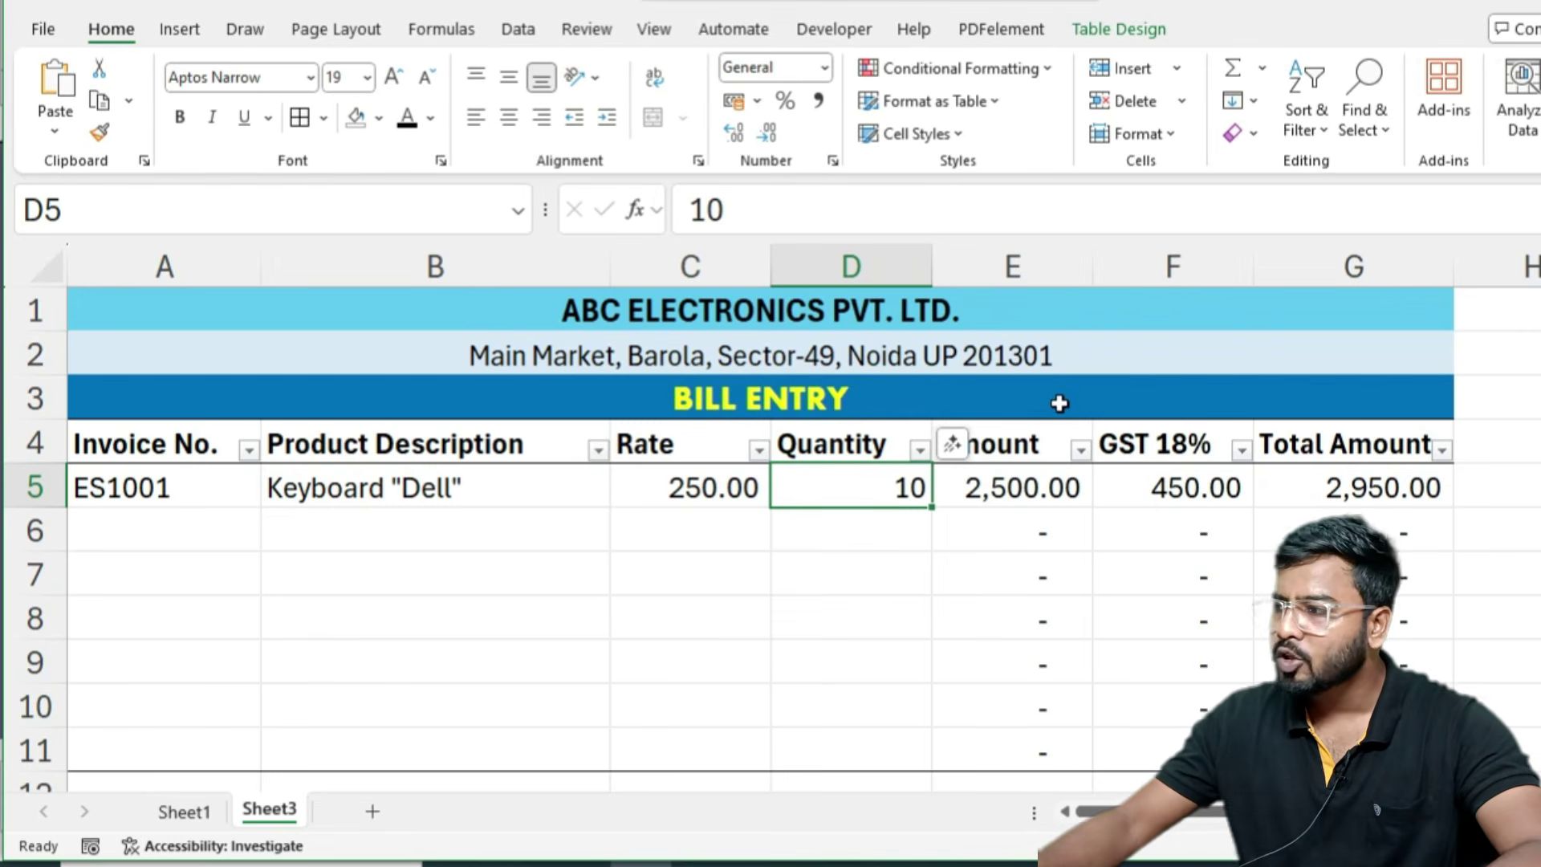
{"action": "left_click_drag", "start_coordinate": [867, 492], "coordinate": [864, 747]}
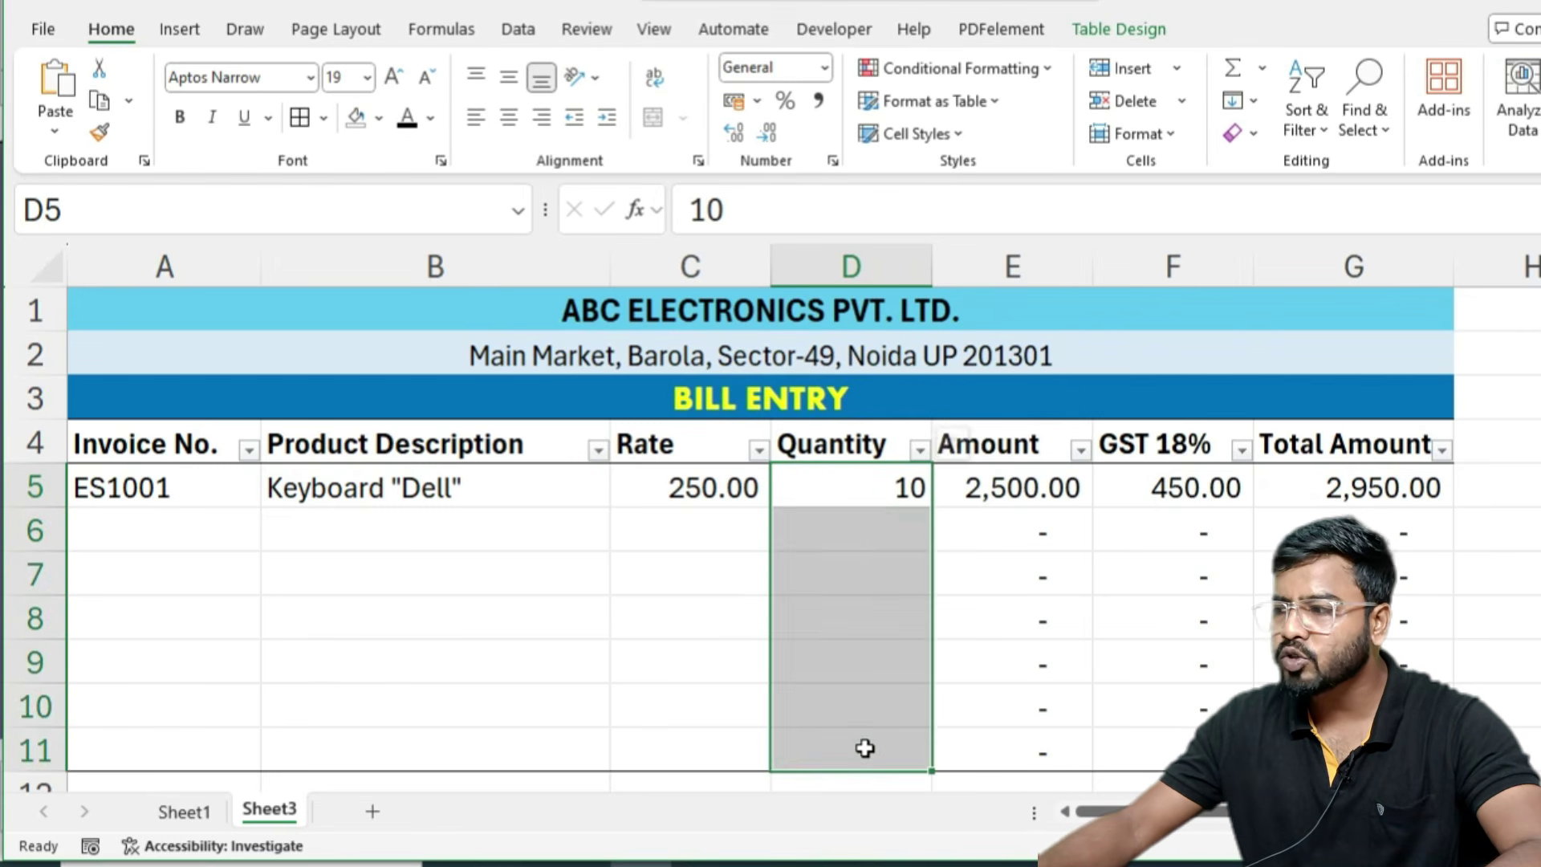
{"action": "key", "text": "ctrl+1"}
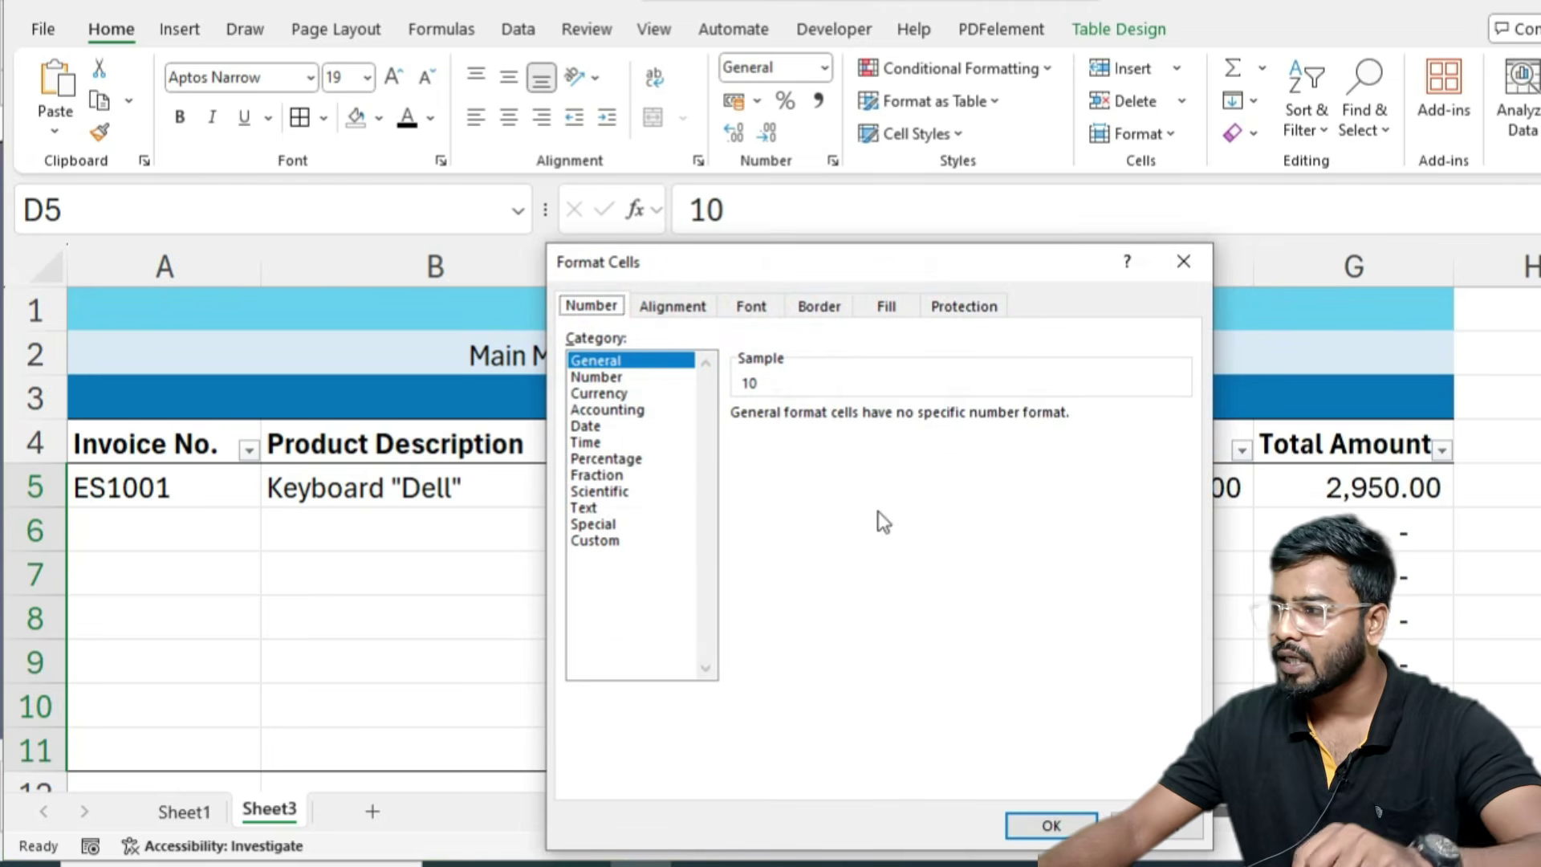
{"action": "left_click_drag", "start_coordinate": [787, 273], "coordinate": [1187, 273]}
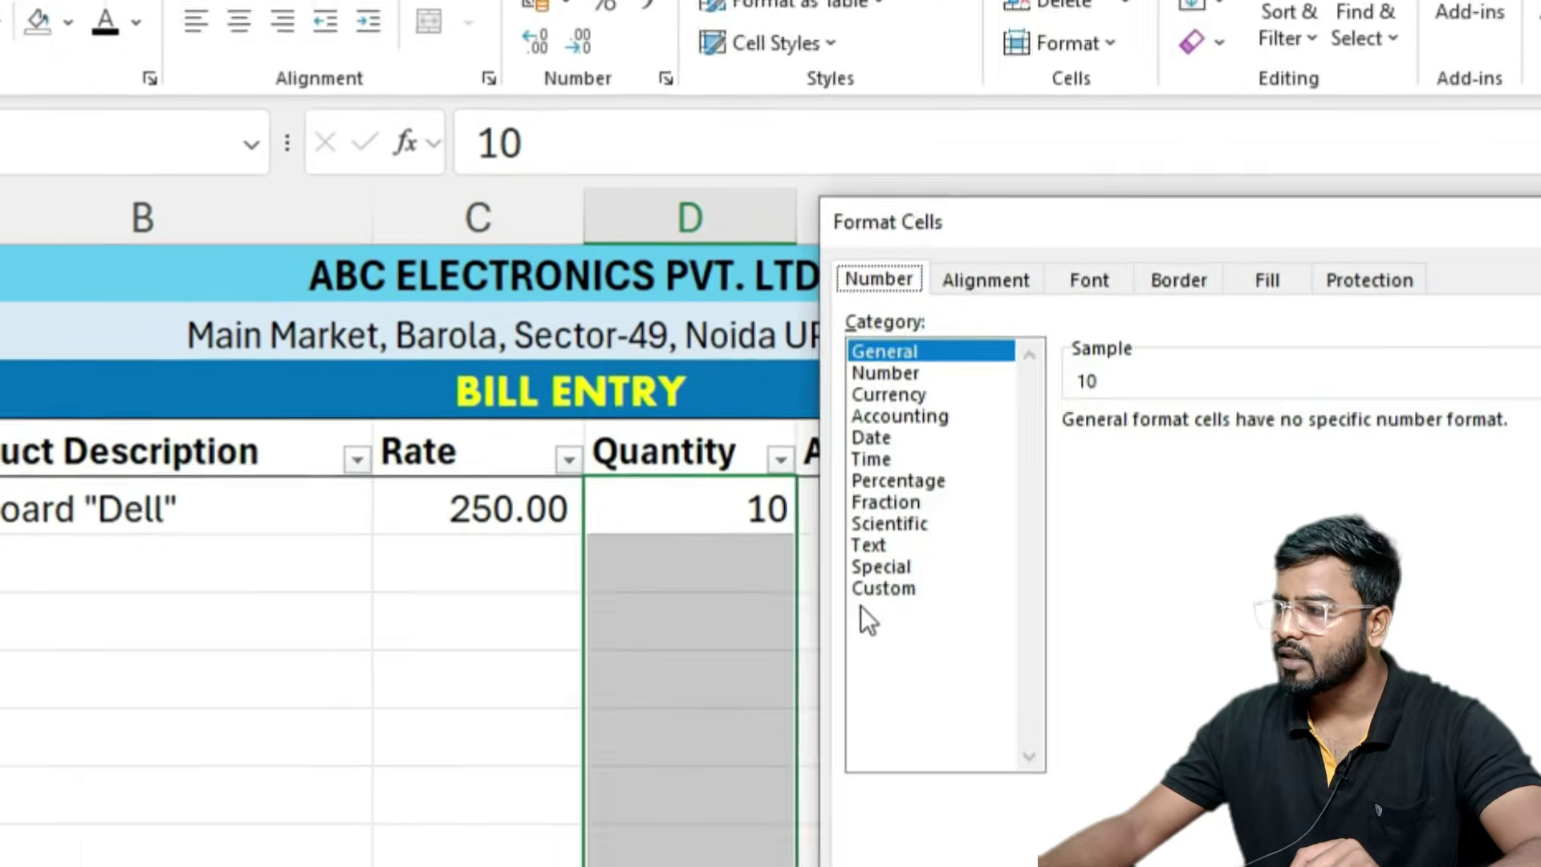
{"action": "left_click", "coordinate": [867, 590]}
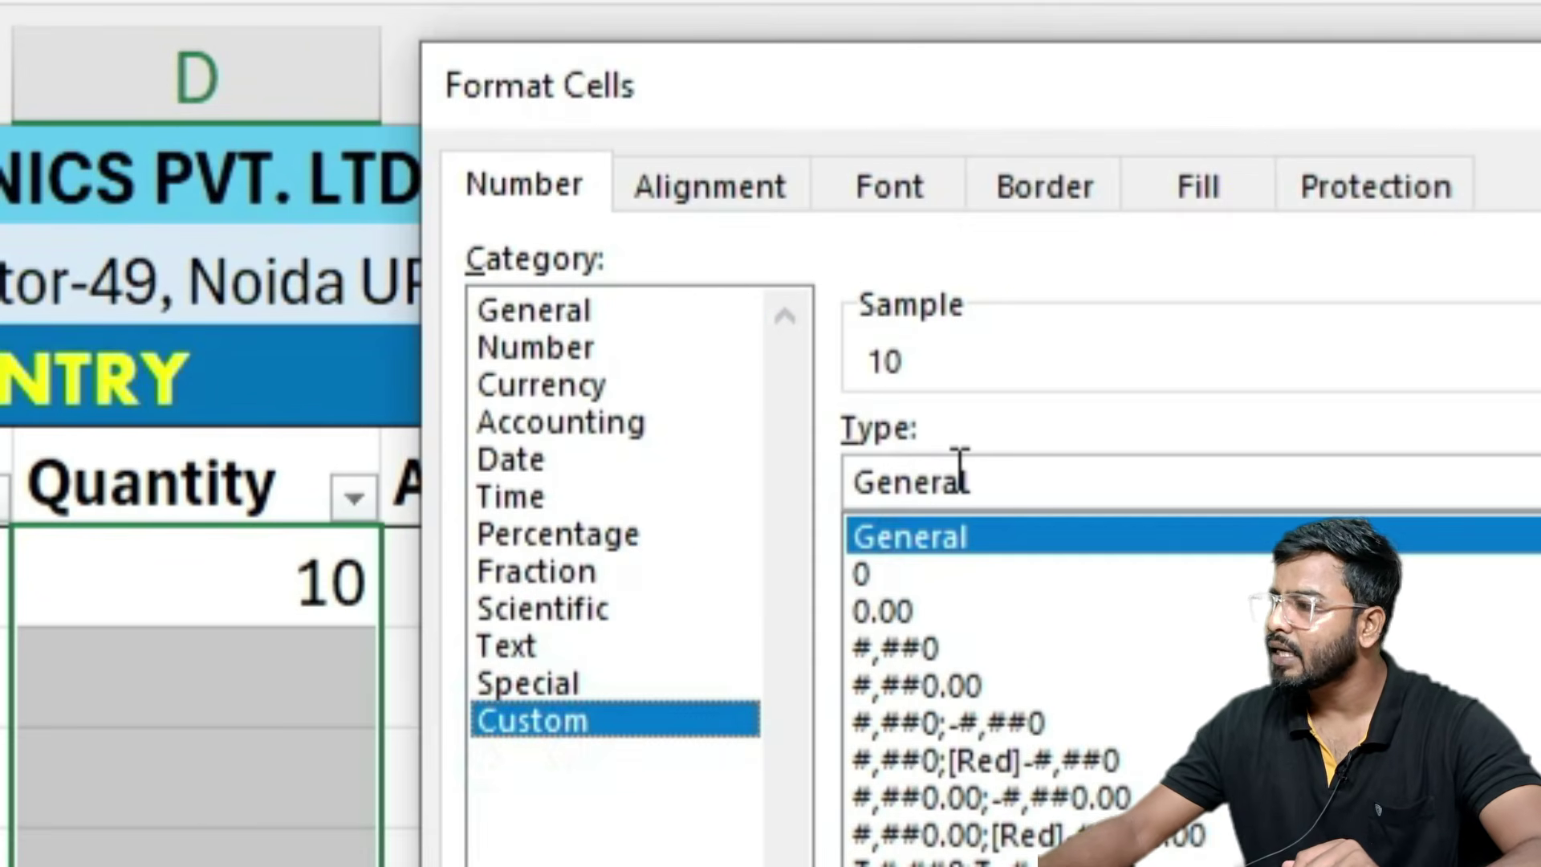
{"action": "double_click", "coordinate": [995, 474]}
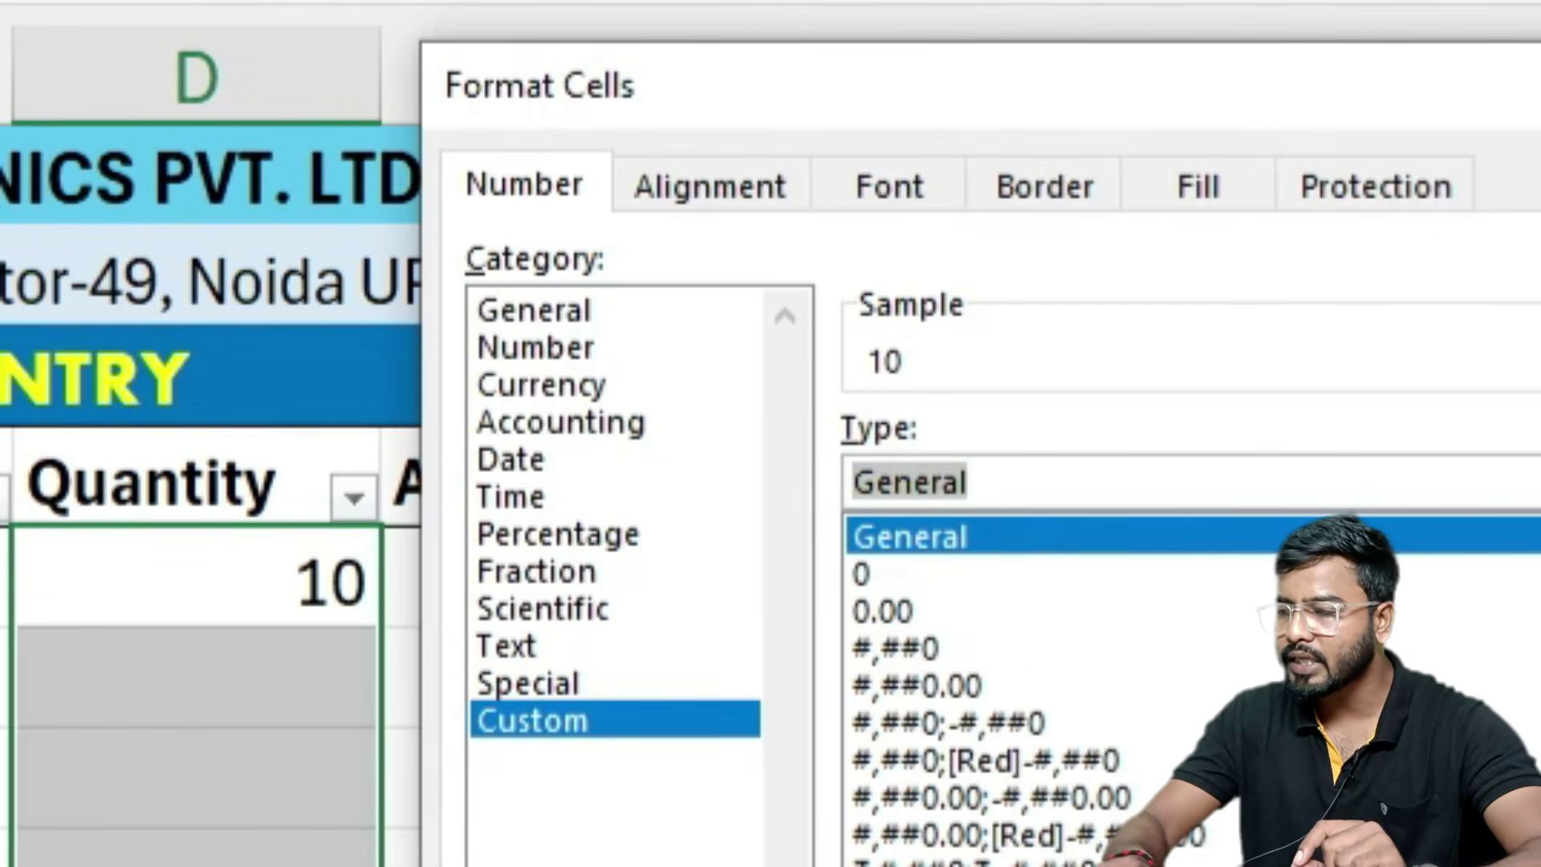
{"action": "key", "text": "BackSpace"}
{"action": "type", "text": "#"}
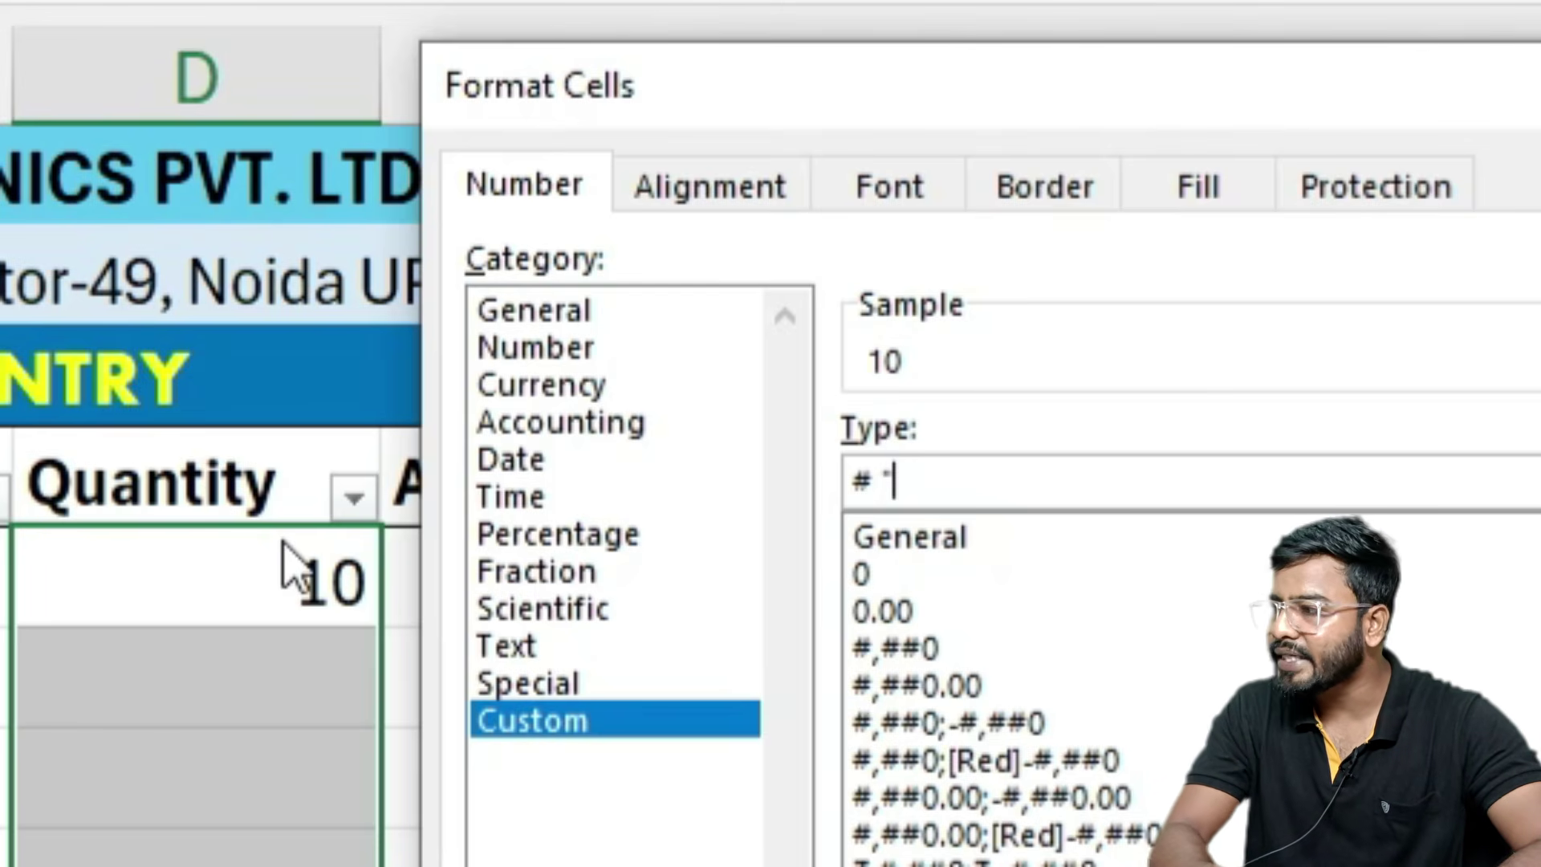
{"action": "type", "text": "\"Pcs\""}
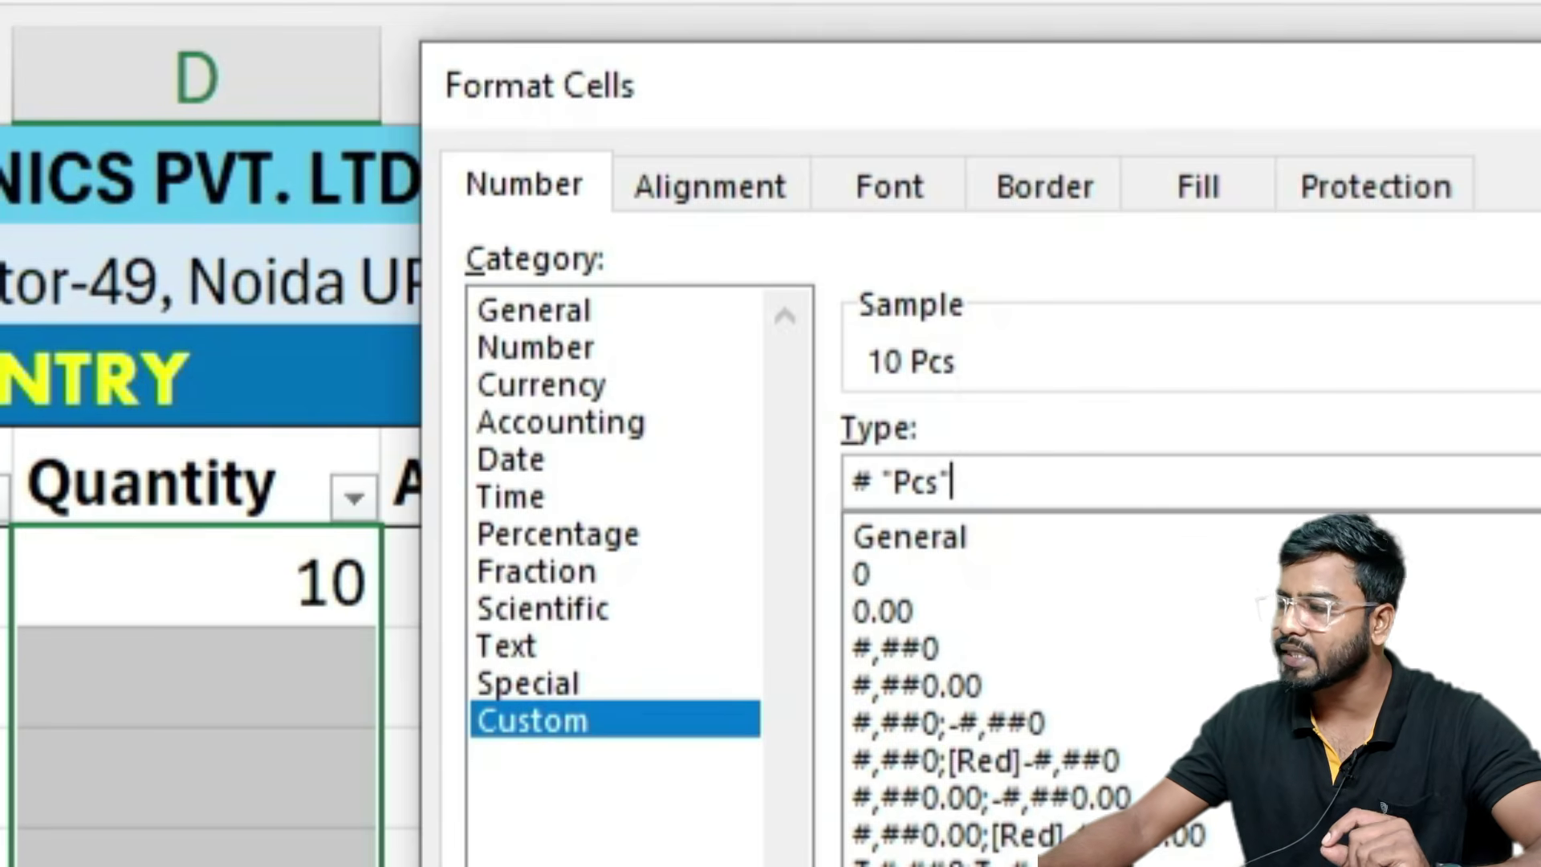
{"action": "key", "text": "Return"}
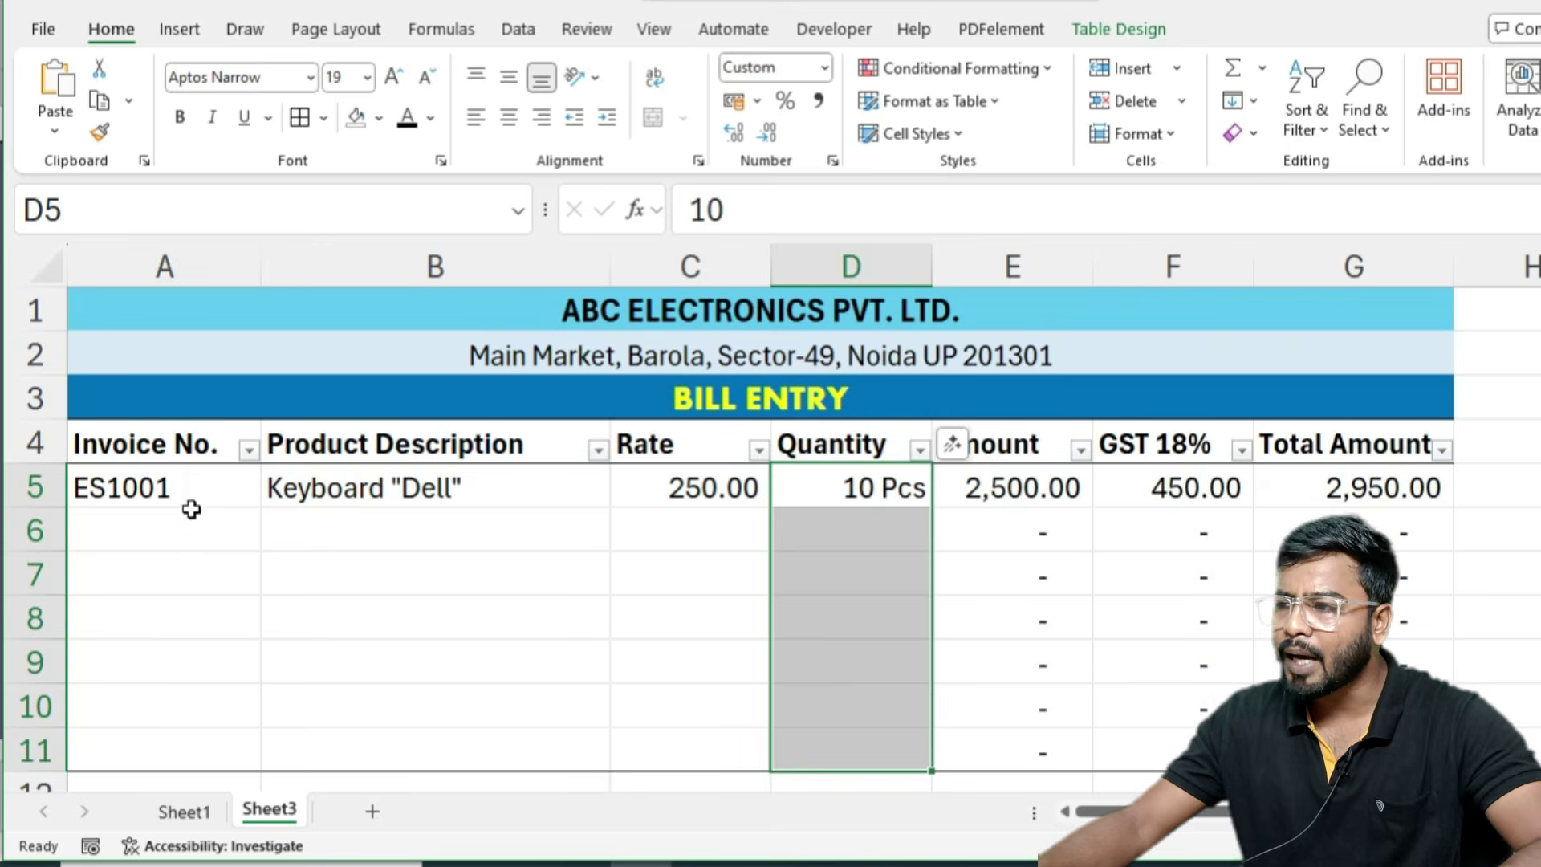
- Fill in row 6 with invoice number ES1001 and the product description Mouse "Logitech"
{"action": "left_click", "coordinate": [191, 518]}
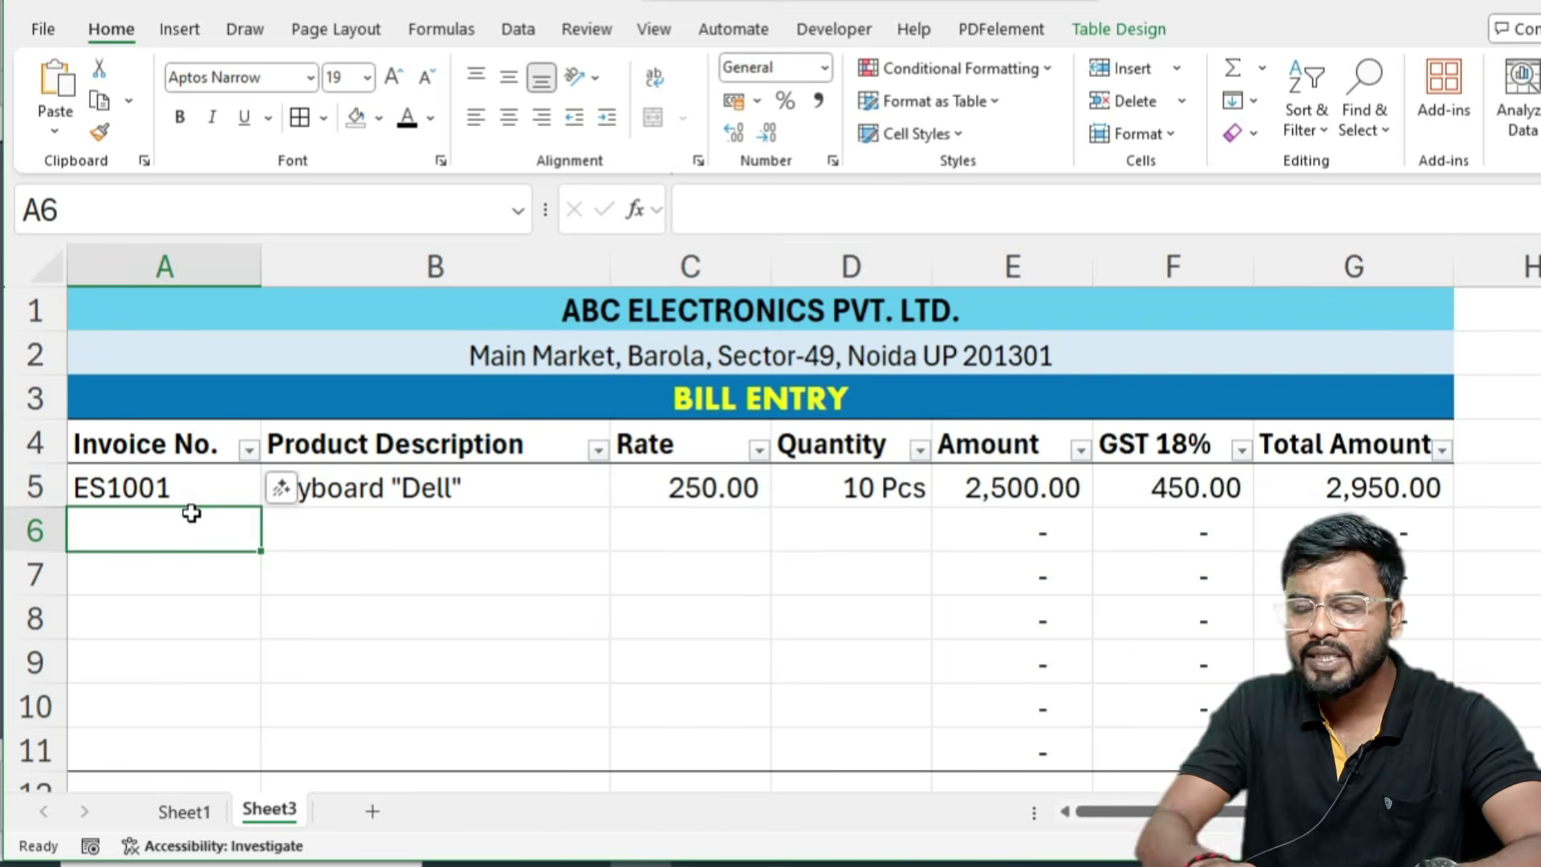
{"action": "type", "text": "ES"}
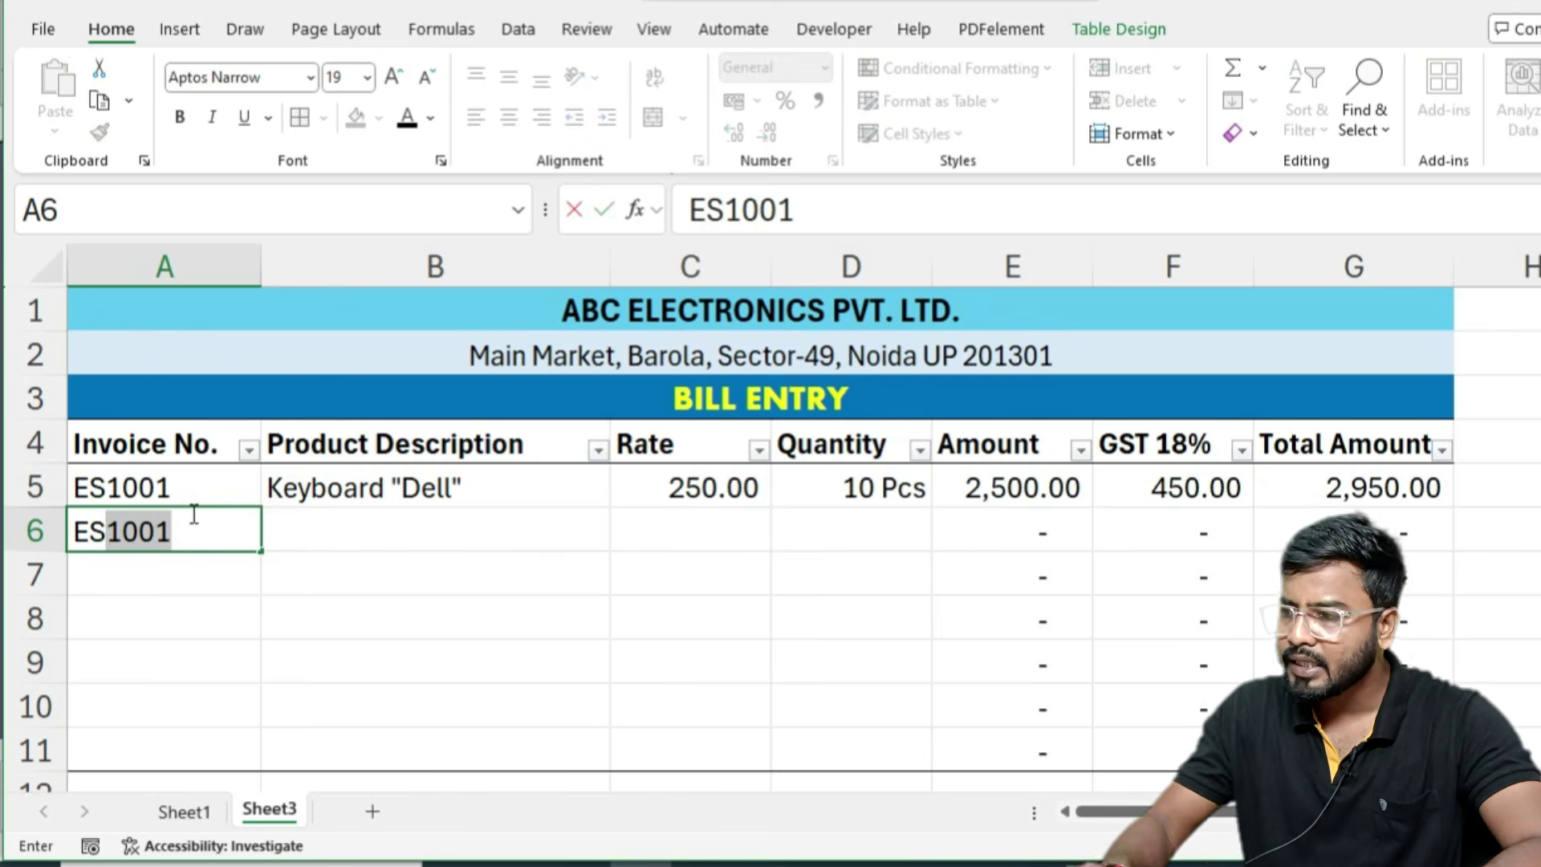
{"action": "key", "text": "Tab"}
{"action": "type", "text": "k"}
{"action": "key", "text": "BackSpace"}
{"action": "key", "text": "BackSpace"}
{"action": "type", "text": "mOUS"}
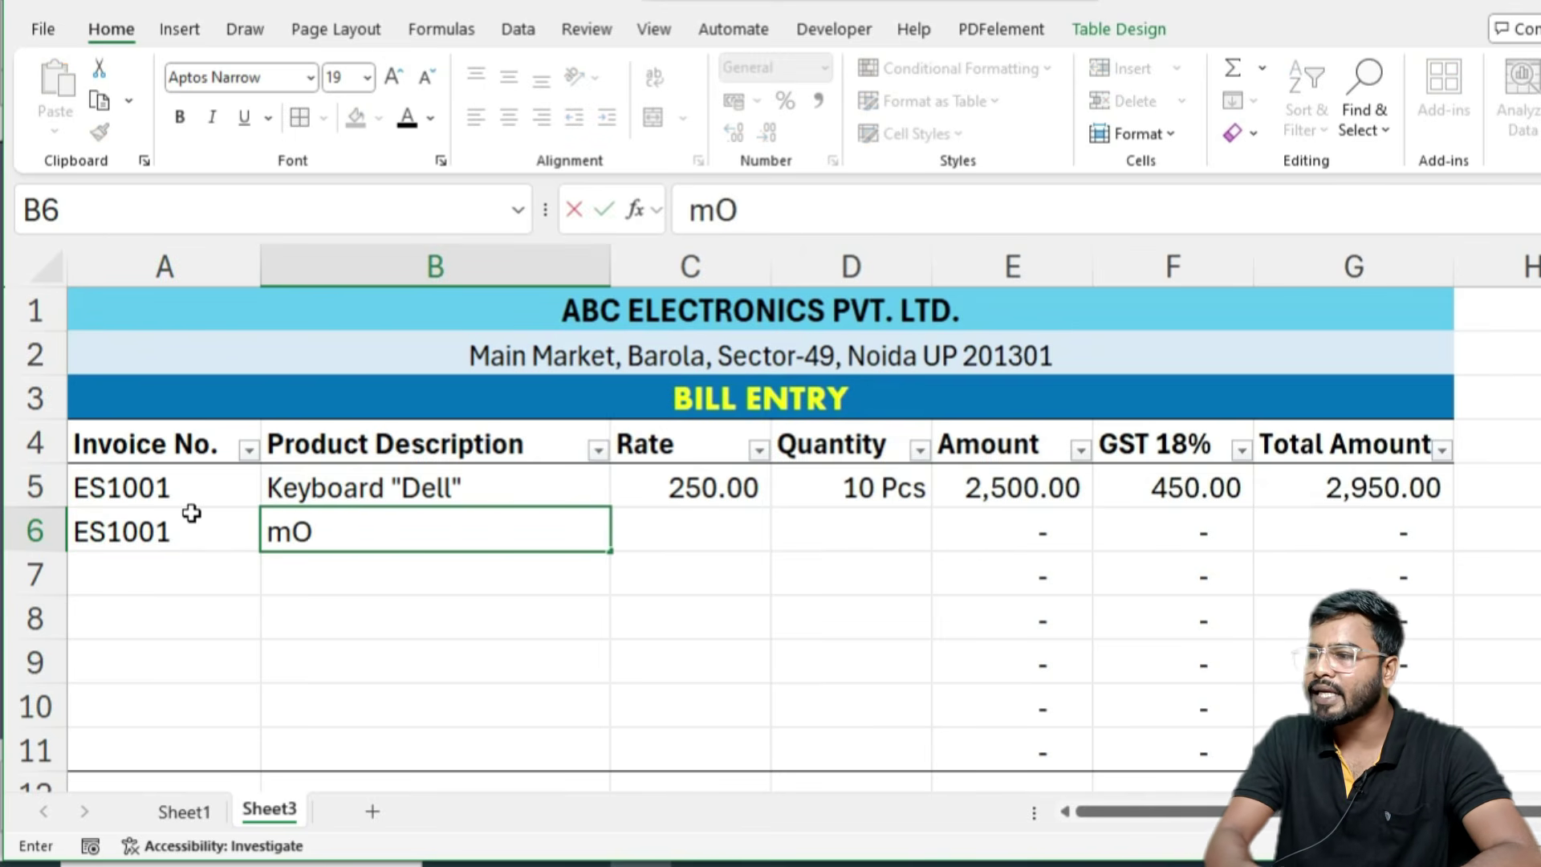
{"action": "key", "text": "BackSpace"}
{"action": "key", "text": "BackSpace"}
{"action": "key", "text": "BackSpace"}
{"action": "key", "text": "BackSpace"}
{"action": "type", "text": "Mous"}
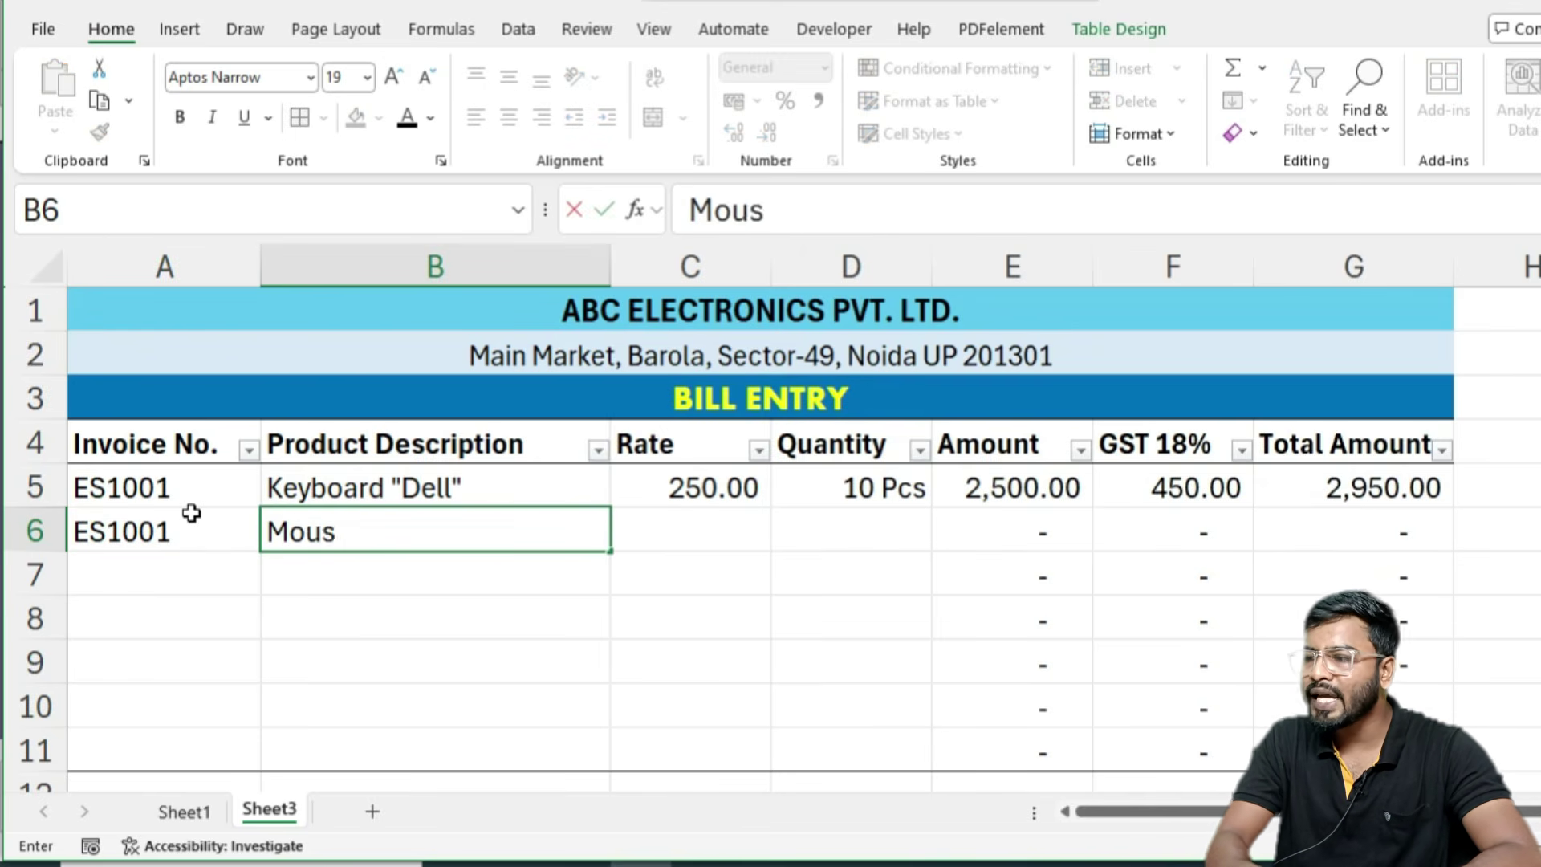
{"action": "type", "text": "e \"Logi"}
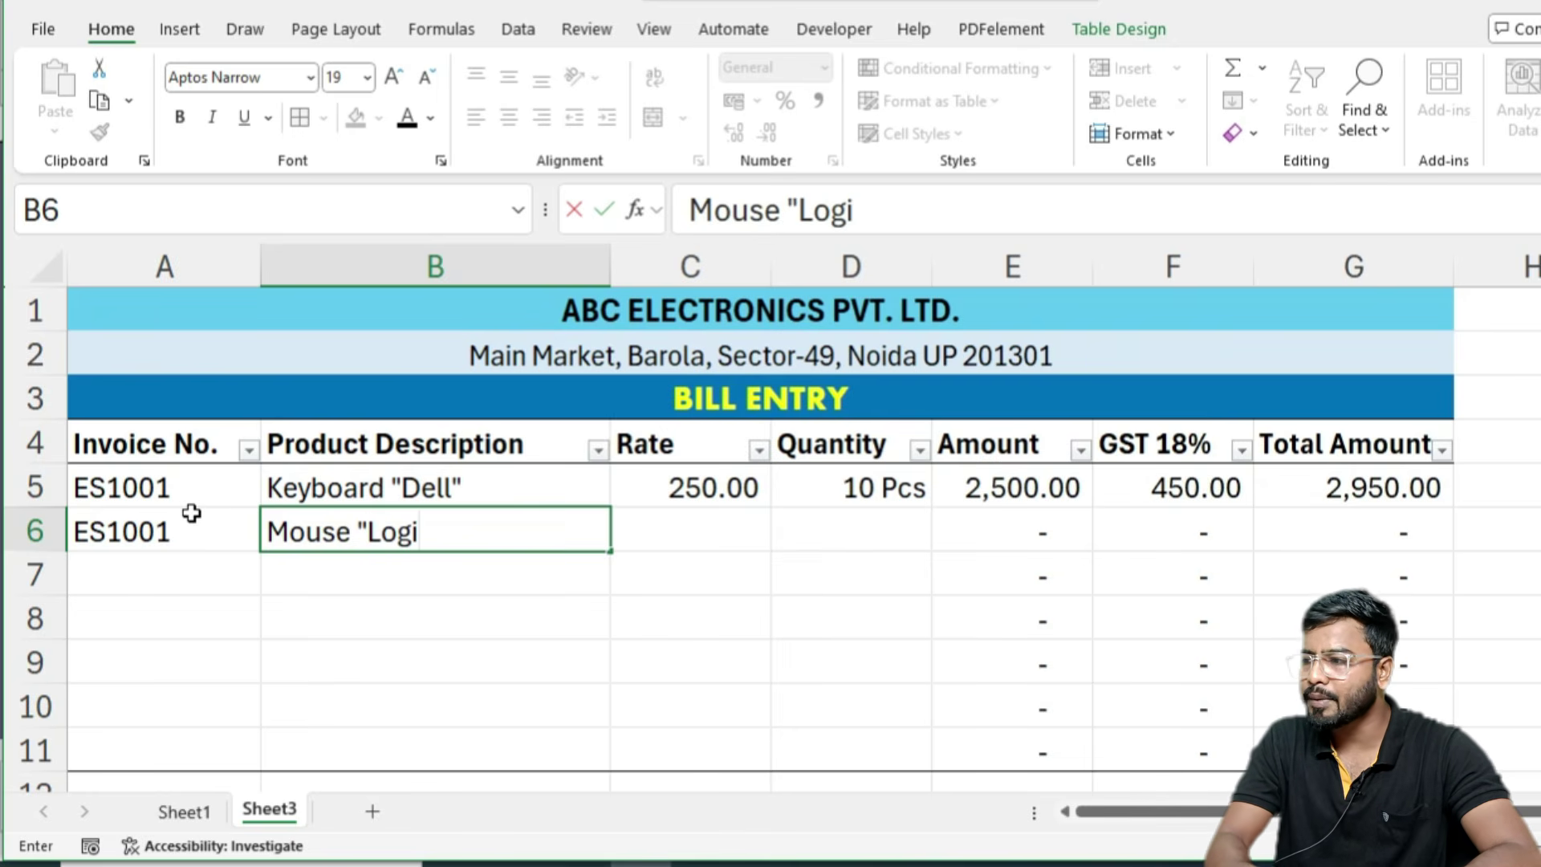
{"action": "type", "text": "tech\""}
{"action": "key", "text": "Tab"}
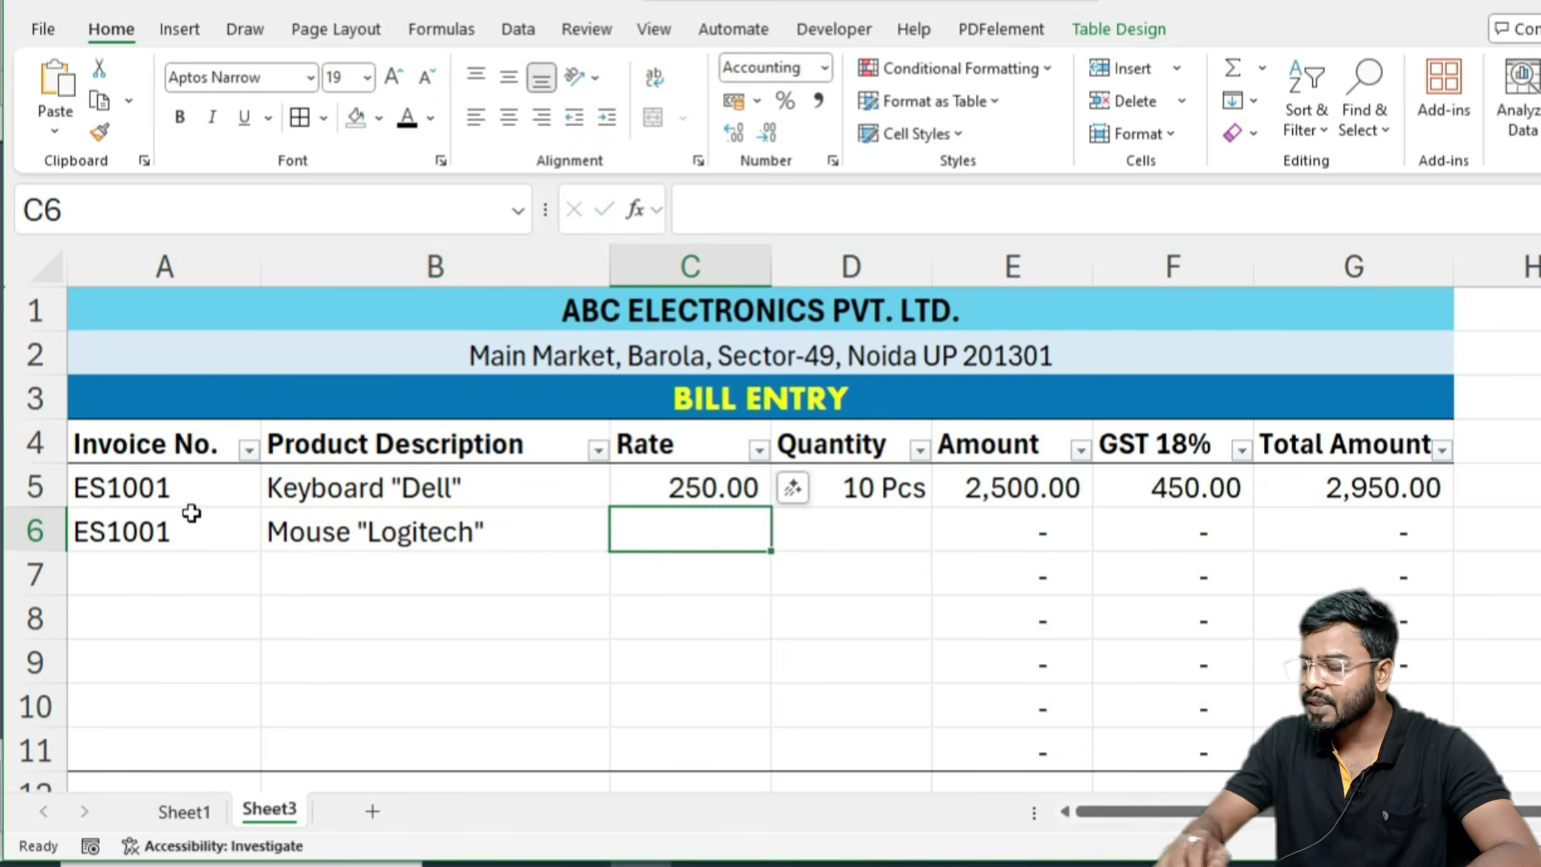
- Enter a rate of 350 and a quantity of 10 in row 6 and check its GST 18% and Total Amount cells
{"action": "type", "text": "350"}
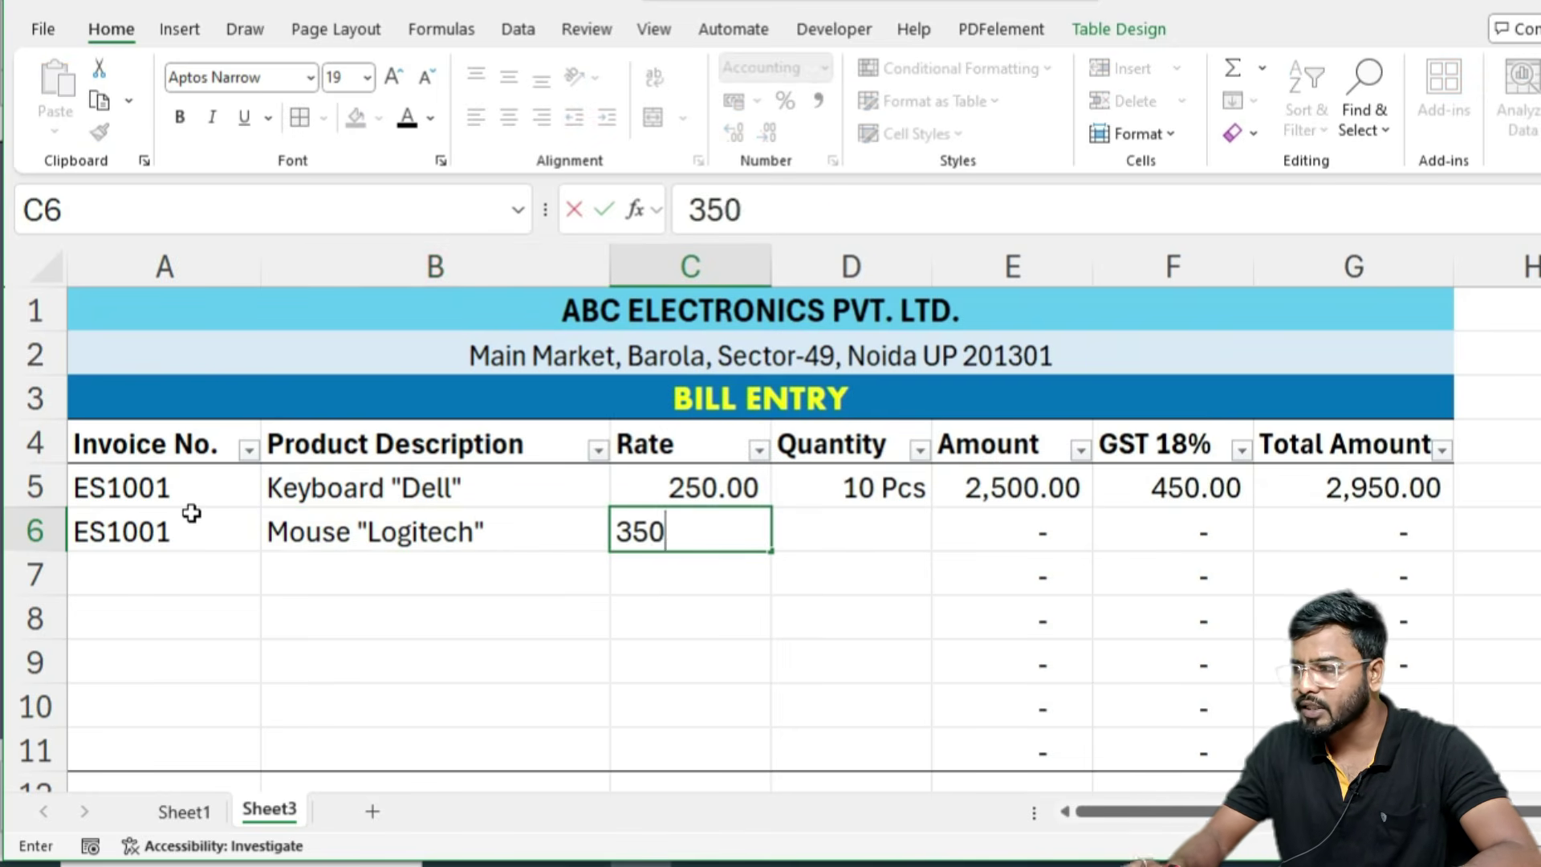
{"action": "key", "text": "Tab"}
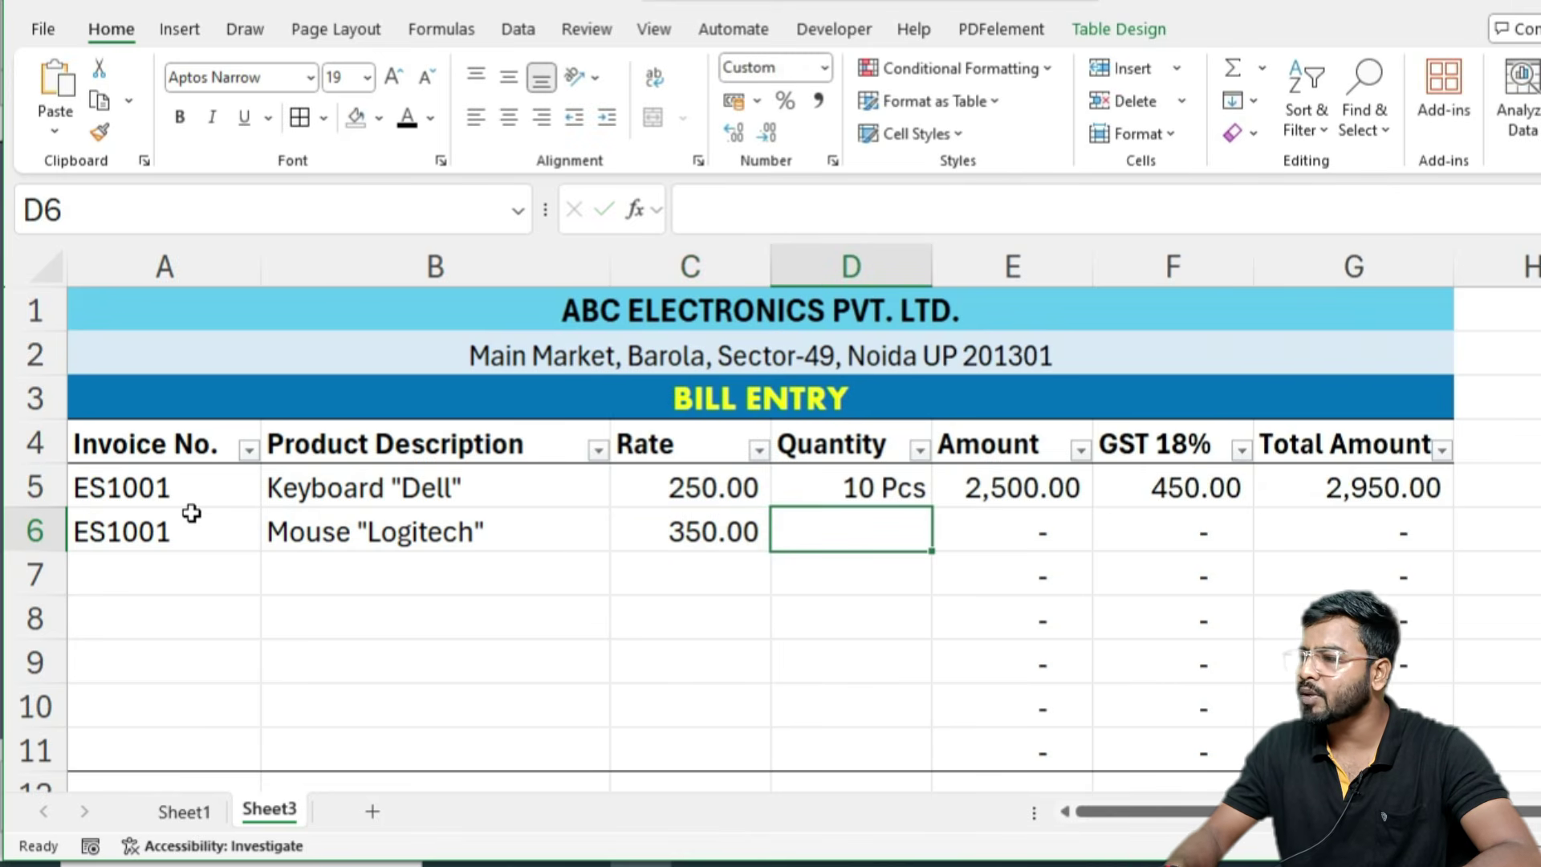
{"action": "type", "text": "10"}
{"action": "key", "text": "Tab"}
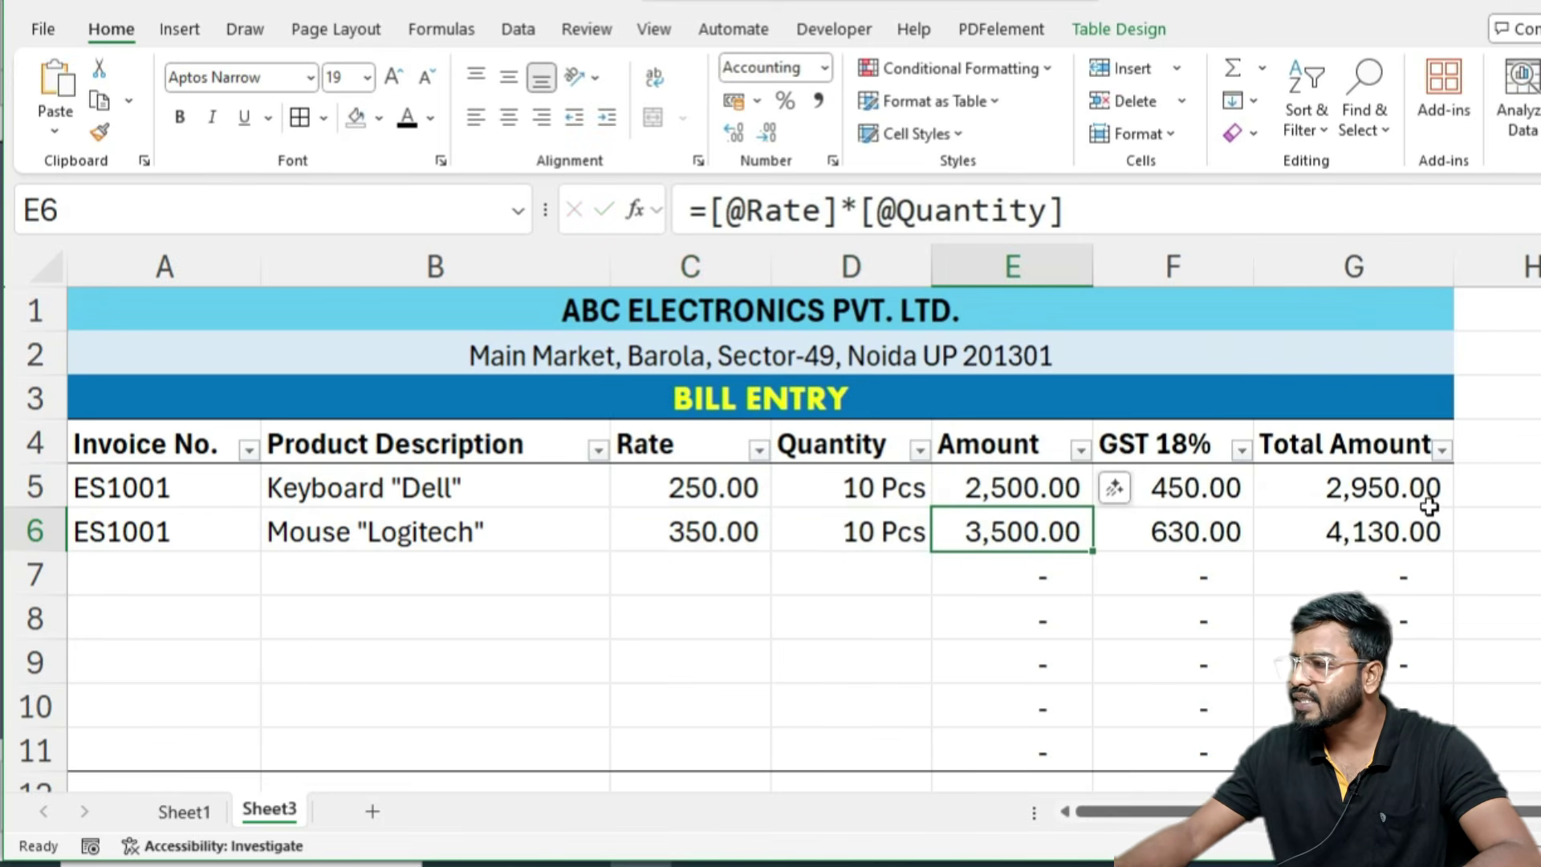
{"action": "left_click", "coordinate": [1167, 533]}
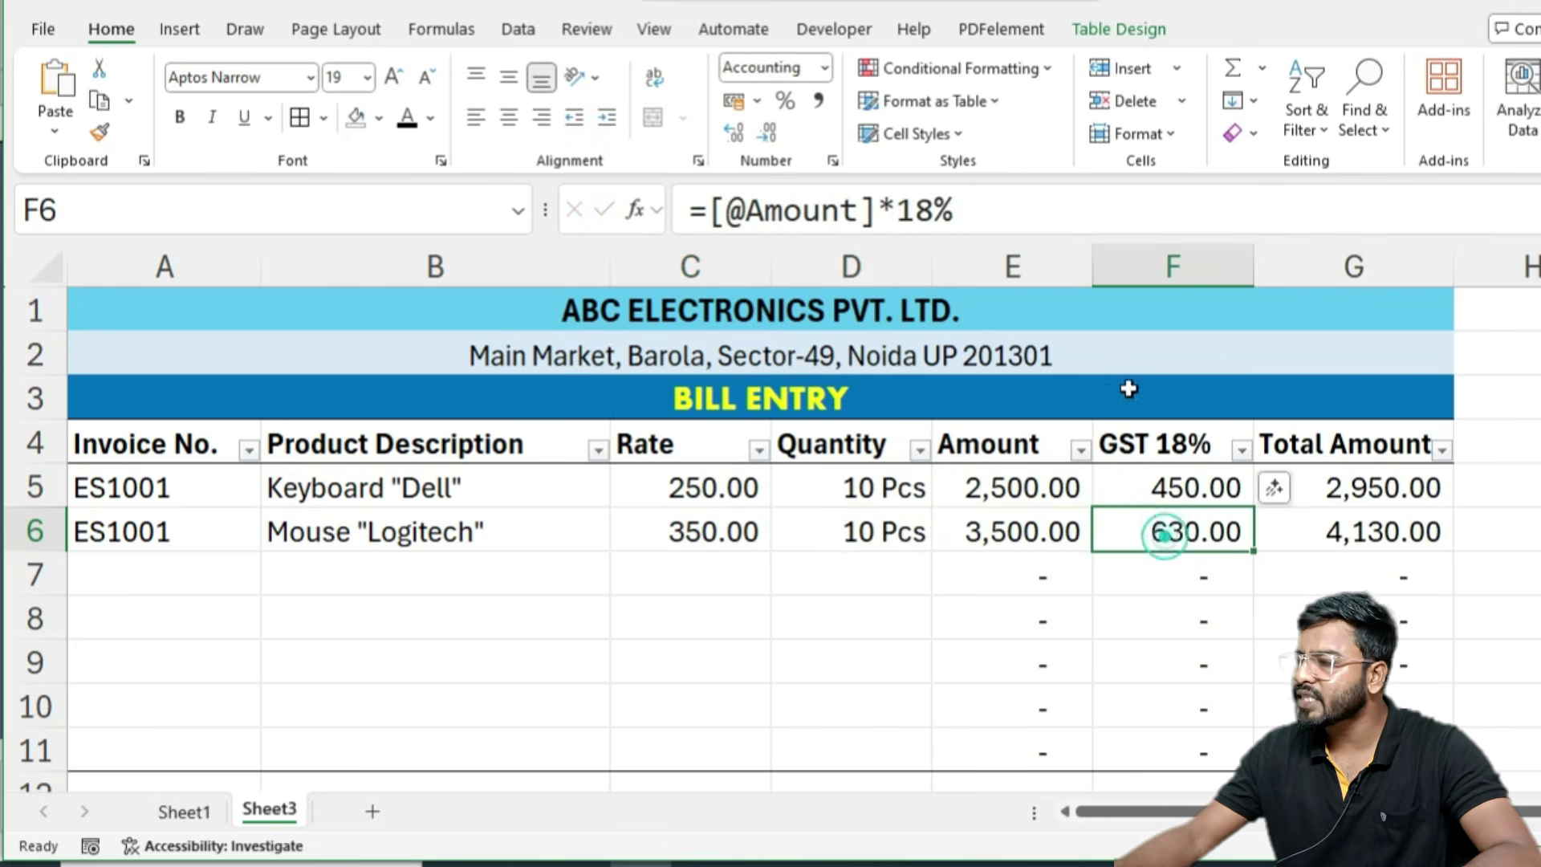
{"action": "left_click", "coordinate": [1332, 533]}
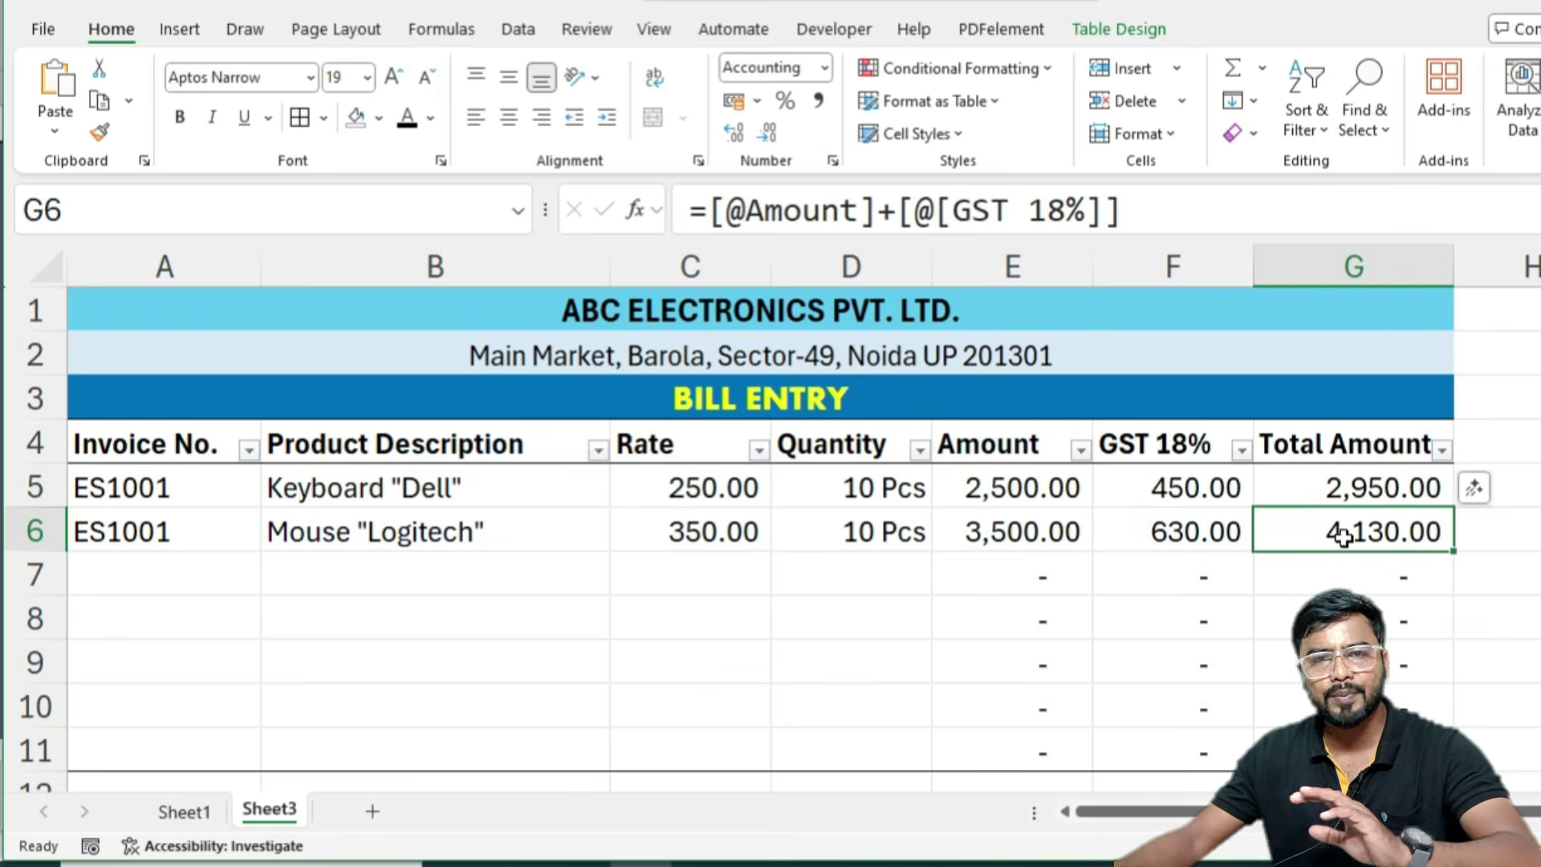
- Fill in row 7 with invoice number ES1002 and the product description Monitor "Zeonix 18 inch"
{"action": "left_click", "coordinate": [189, 564]}
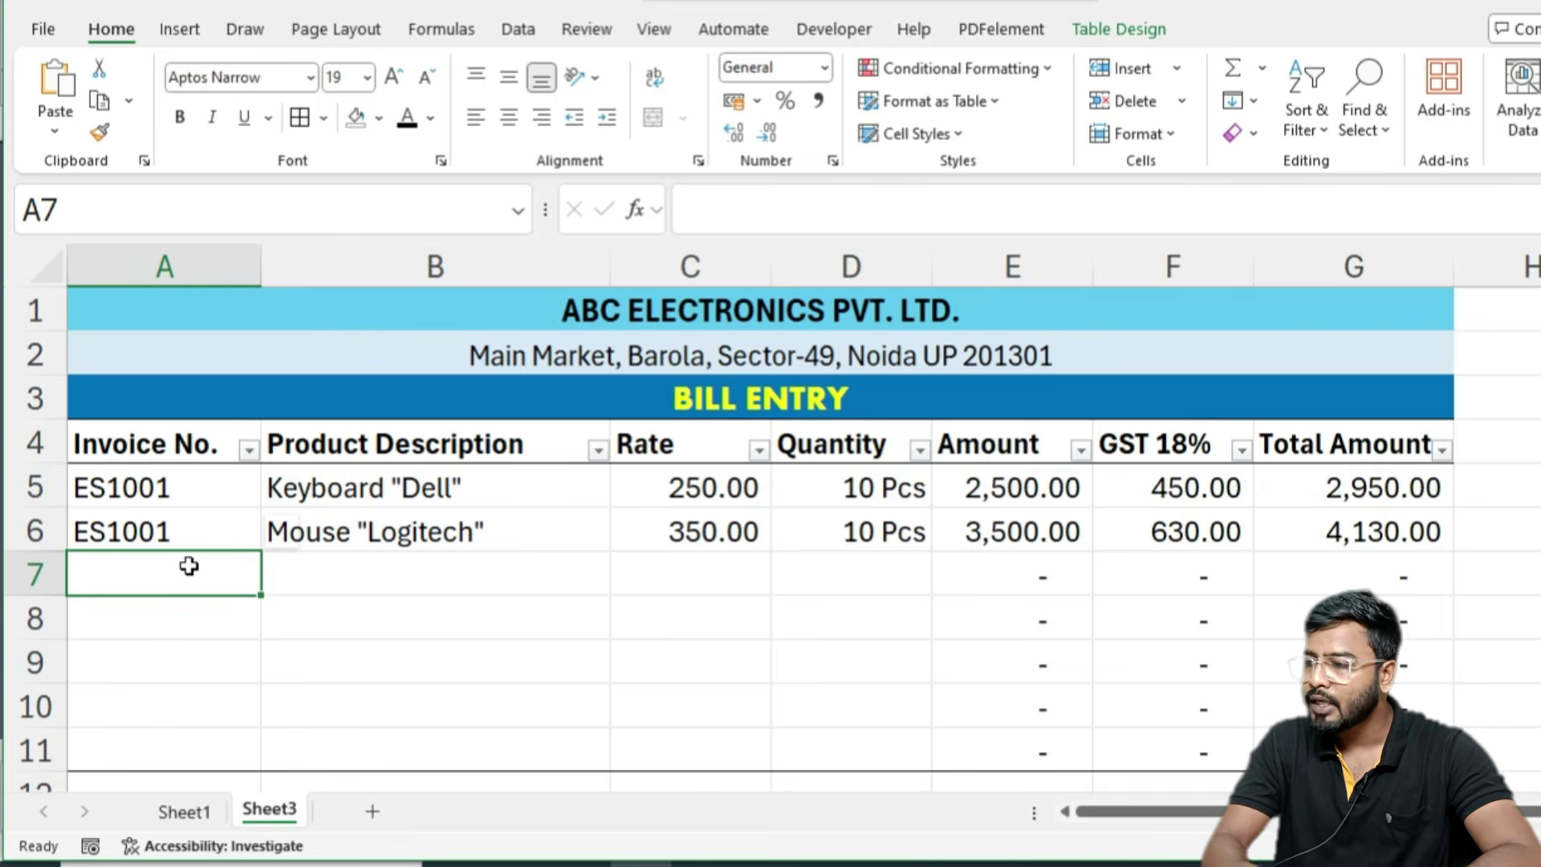
{"action": "type", "text": "es"}
{"action": "type", "text": "ES1002"}
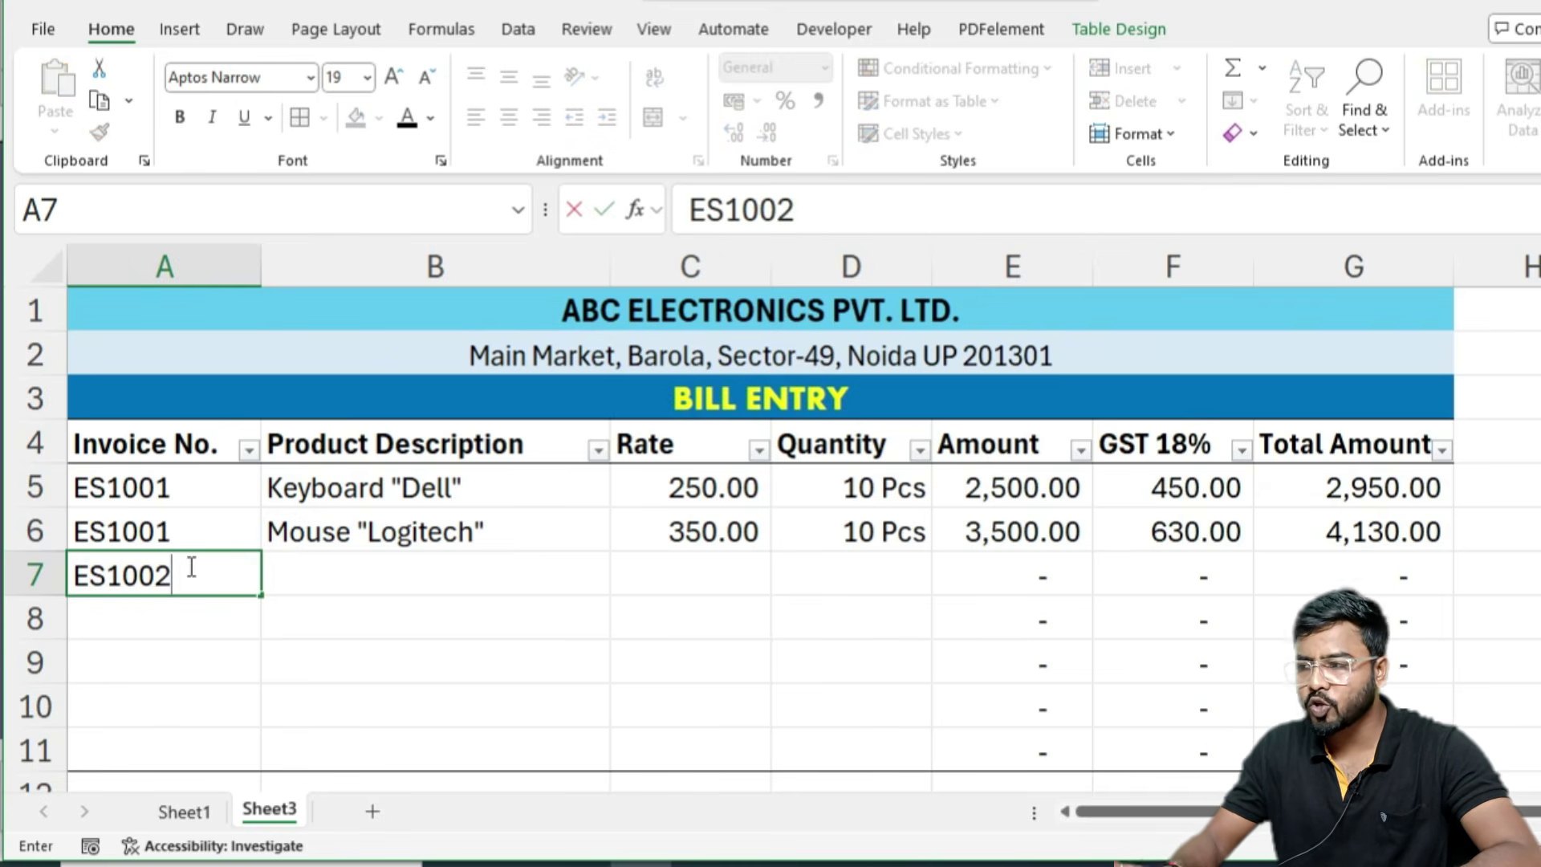
{"action": "key", "text": "Tab"}
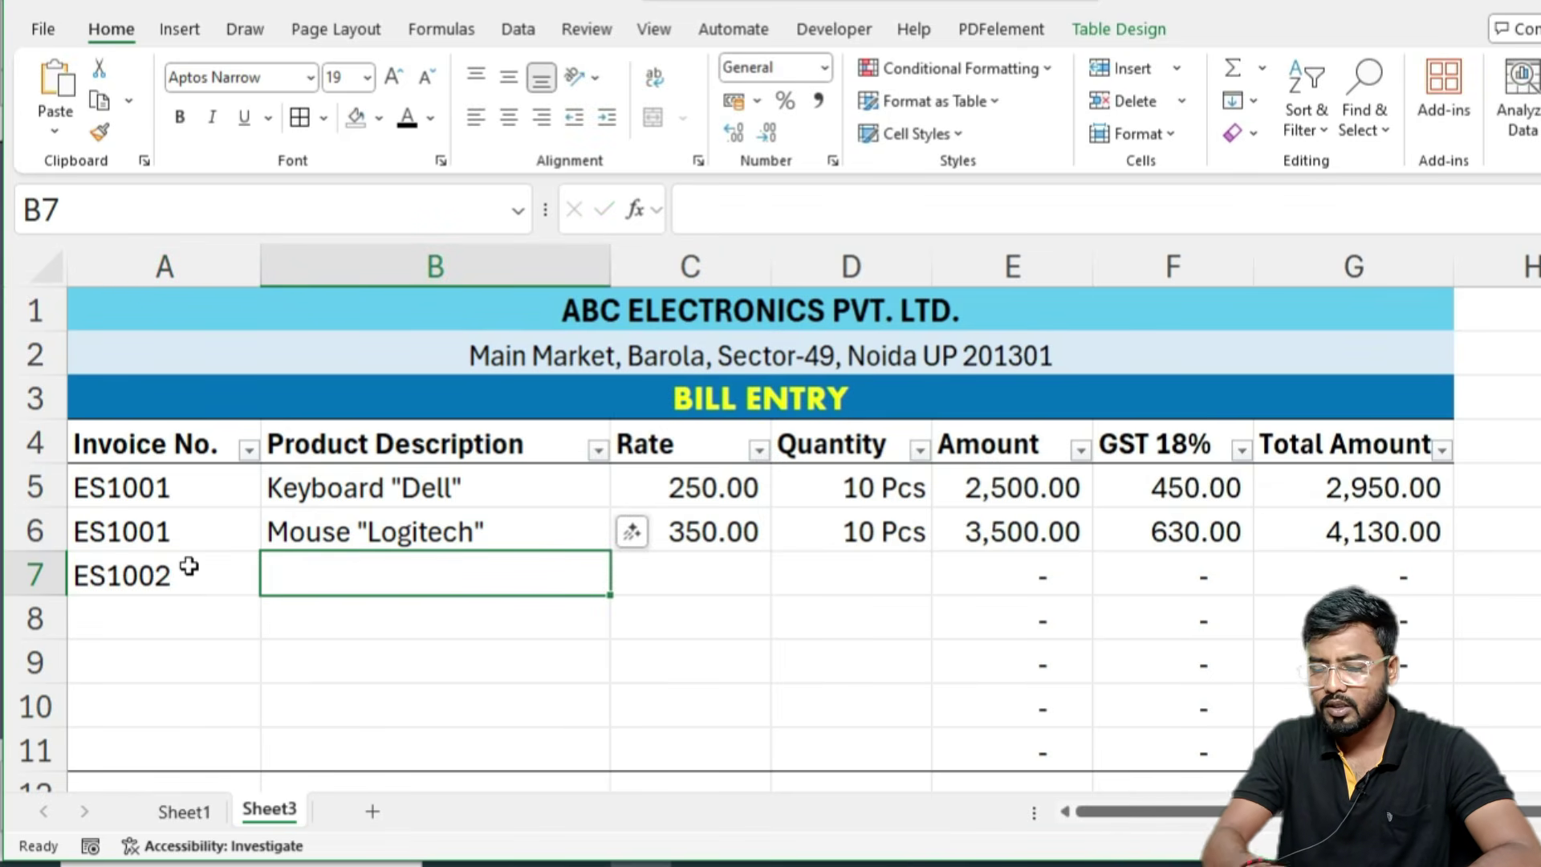
{"action": "type", "text": "m"}
{"action": "key", "text": "BackSpace"}
{"action": "key", "text": "BackSpace"}
{"action": "type", "text": "Monitor"}
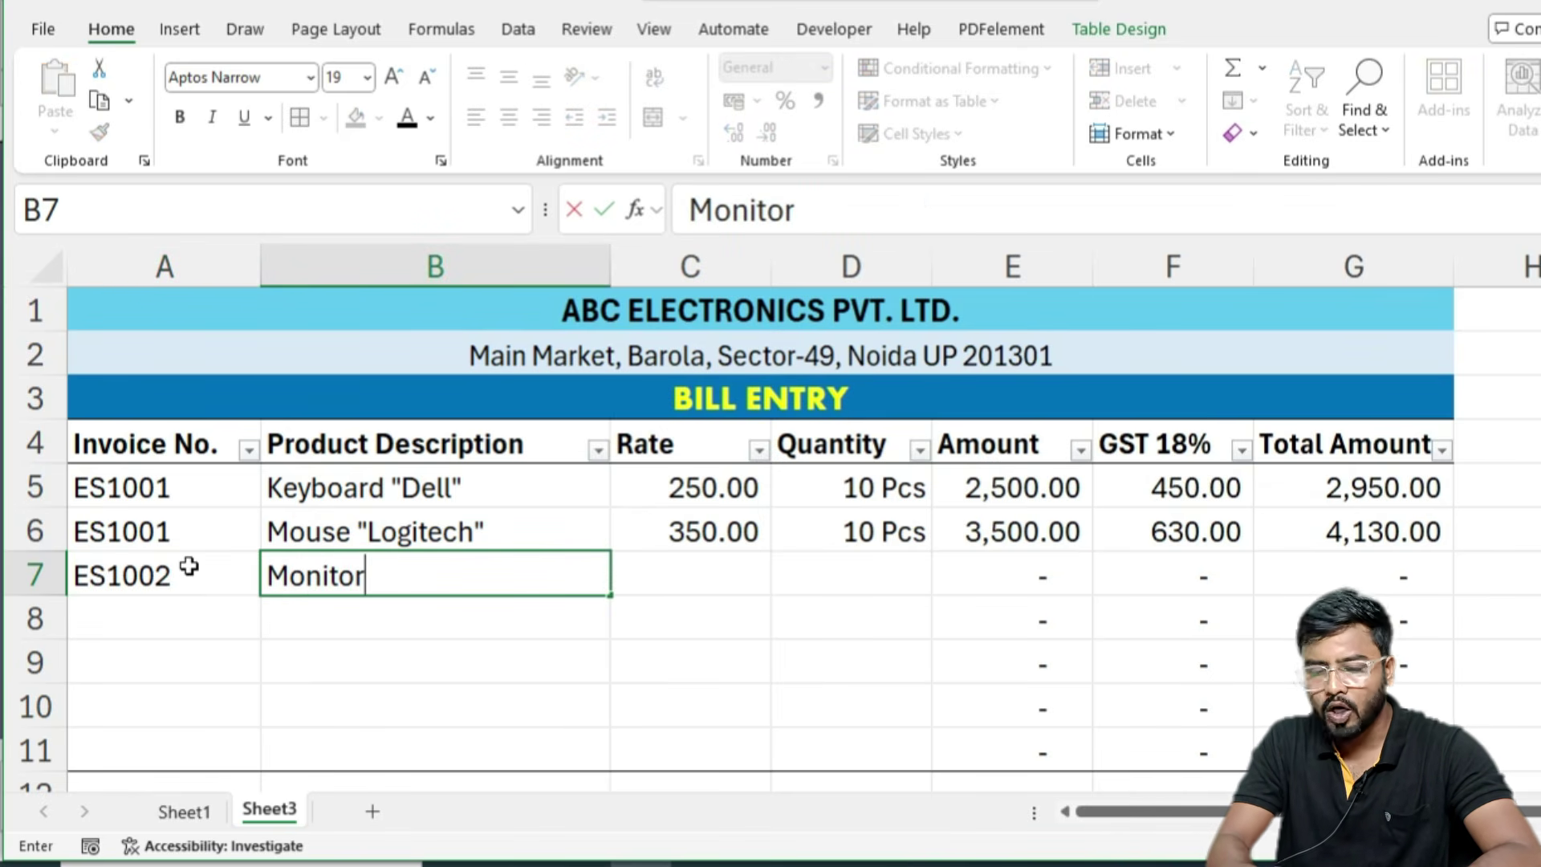
{"action": "type", "text": " \"Zeonix 18"}
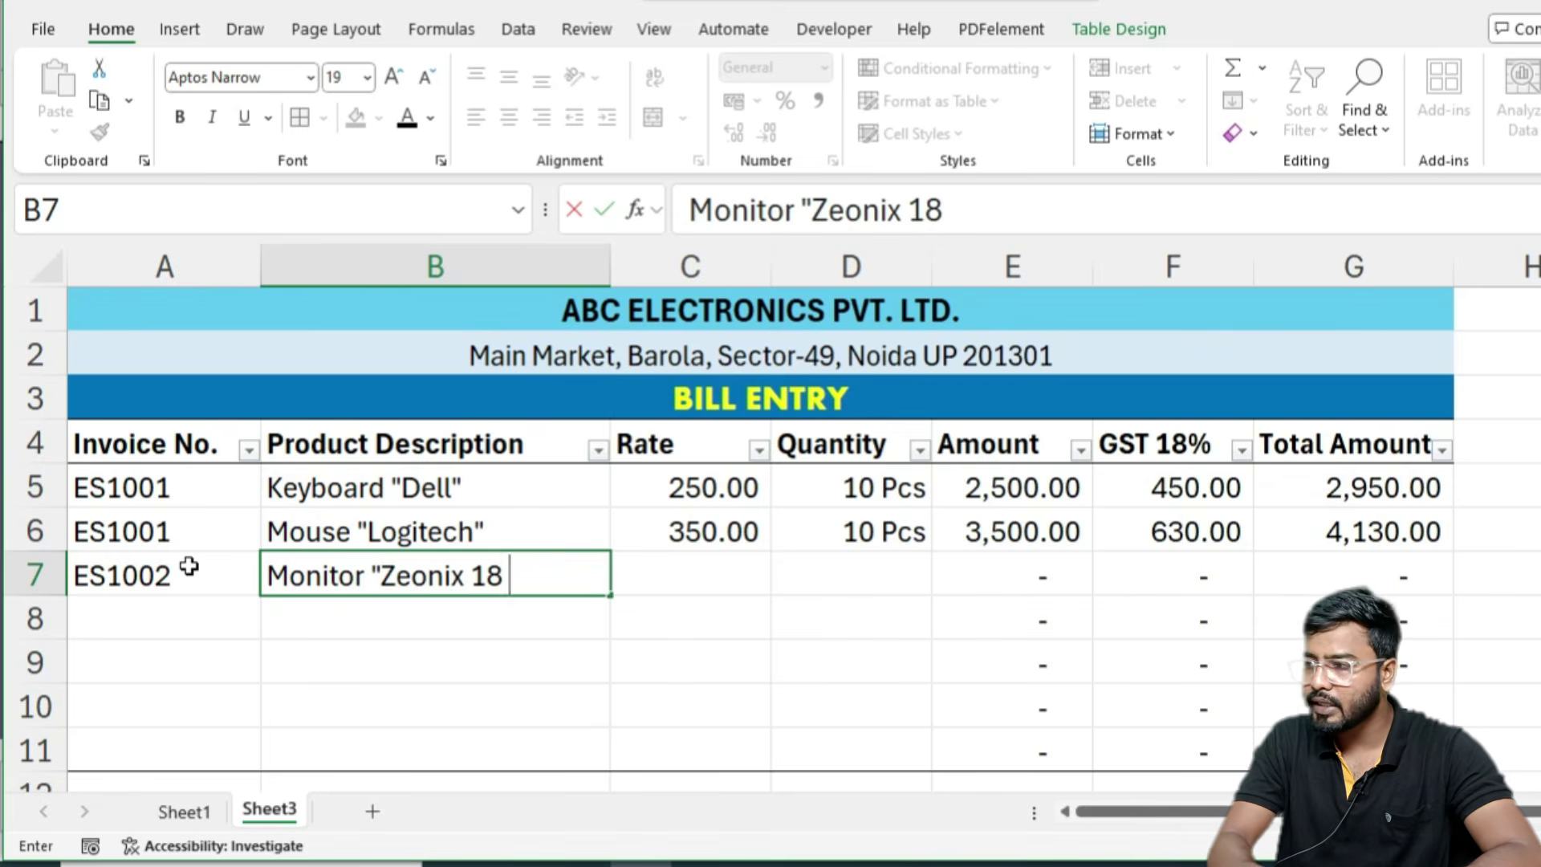
{"action": "type", "text": " inch"}
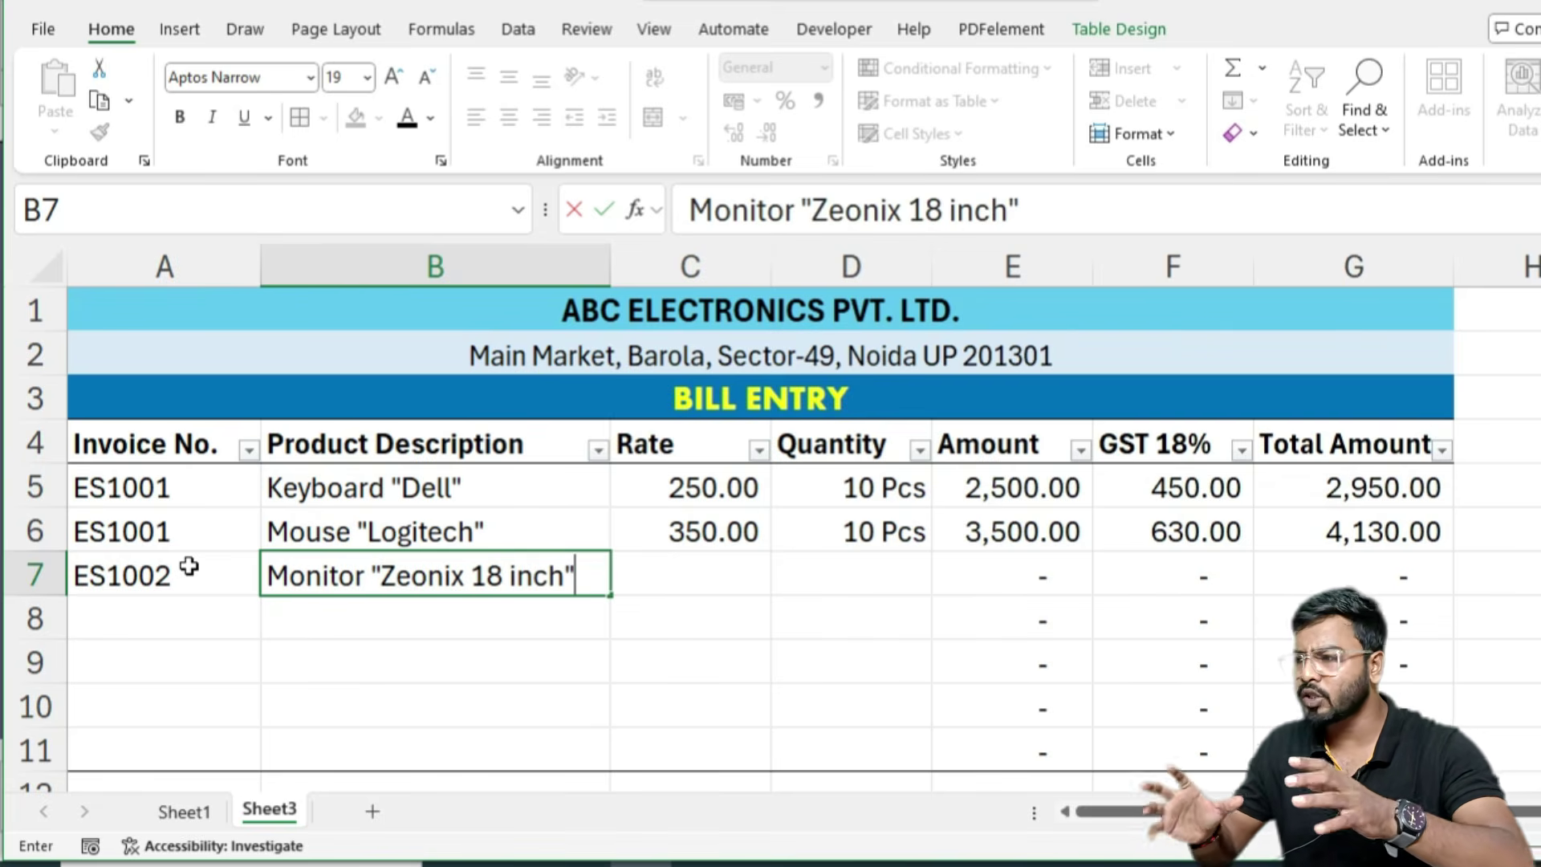
{"action": "key", "text": "Tab"}
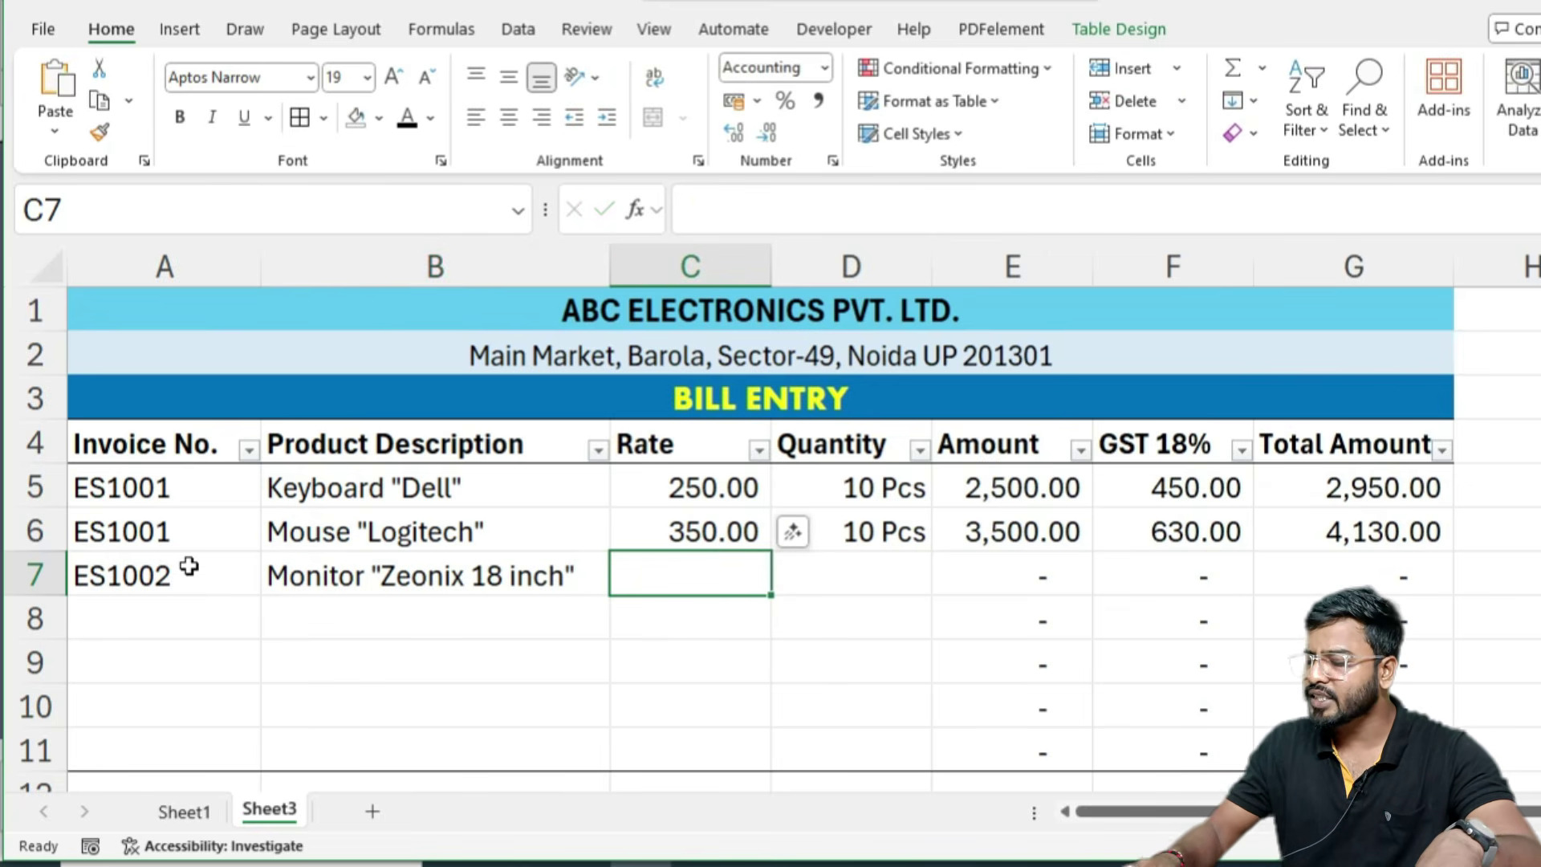
- Enter a rate of 2000 and a quantity of 5 for the monitor in row 7
{"action": "type", "text": "2000"}
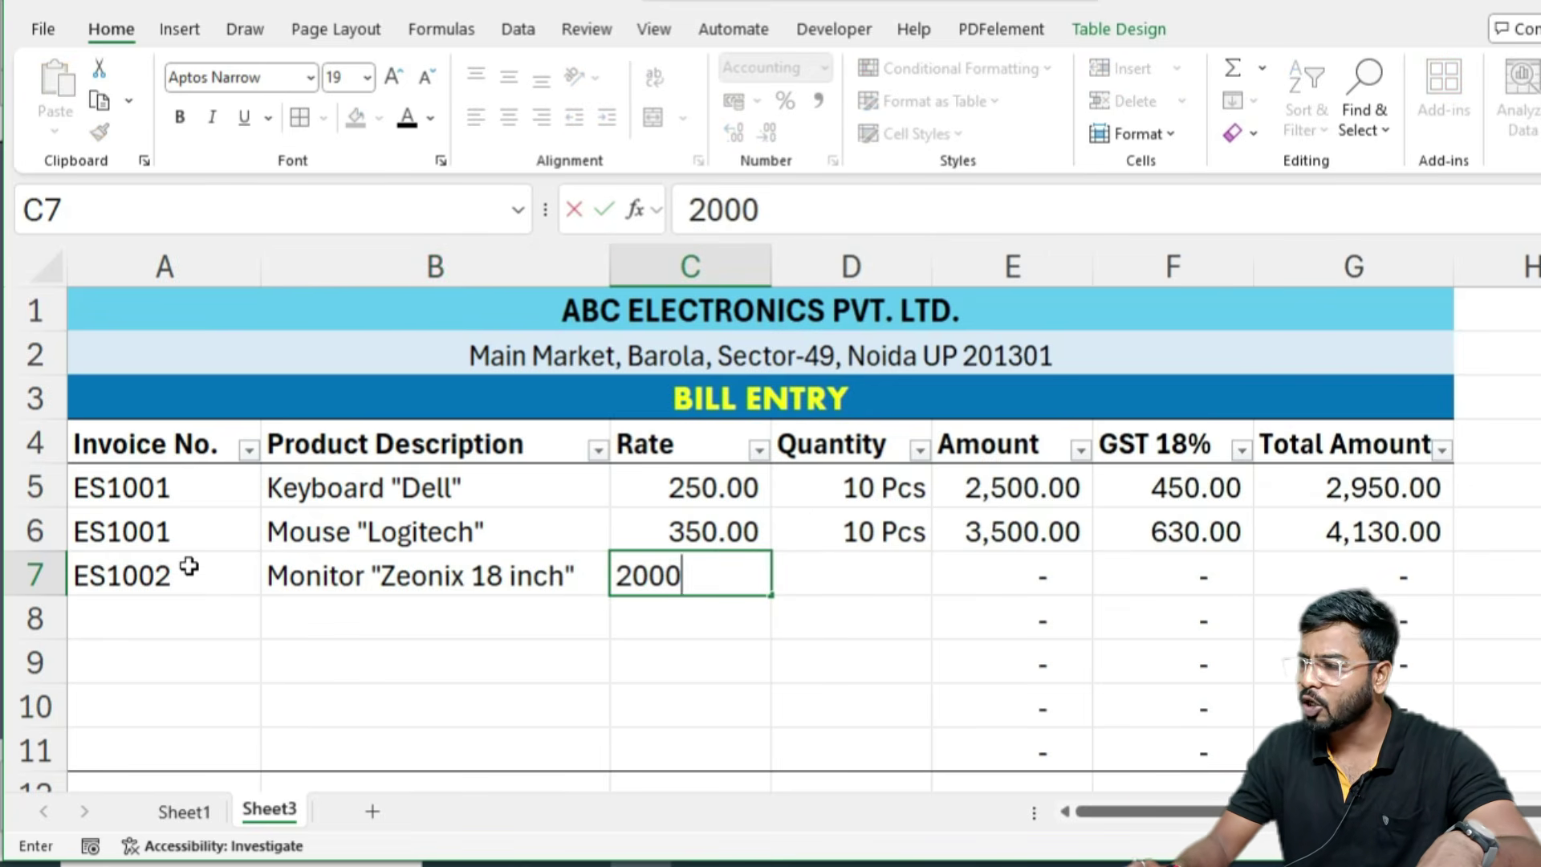
{"action": "key", "text": "Tab"}
{"action": "type", "text": "5"}
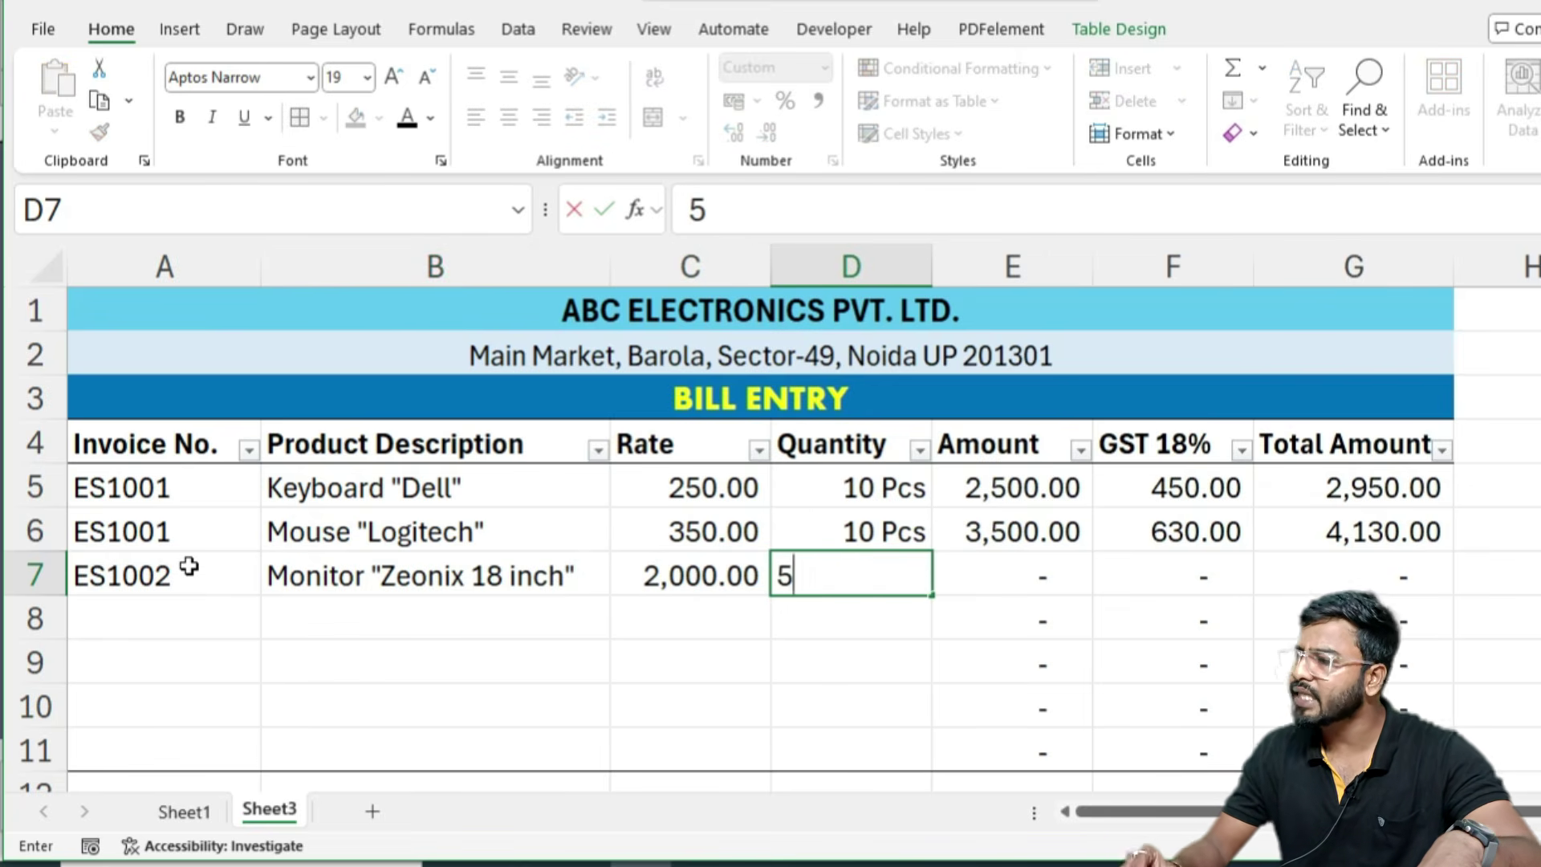
{"action": "key", "text": "Tab"}
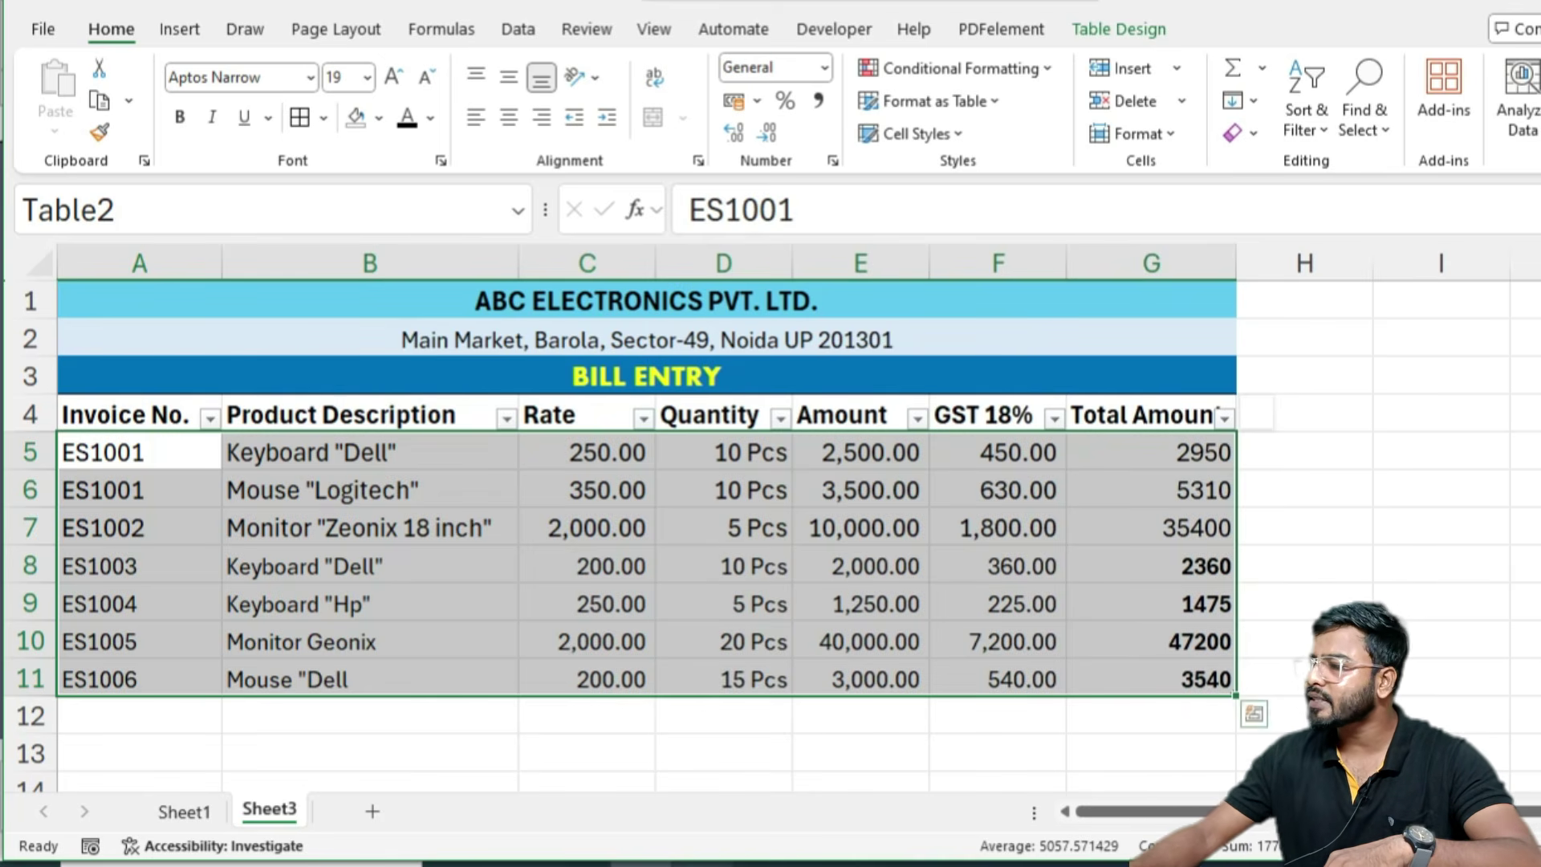
- Review the Total Amount values in G5:G11 and add a total row to the bill entry table
{"action": "left_click_drag", "start_coordinate": [1197, 451], "coordinate": [1176, 670]}
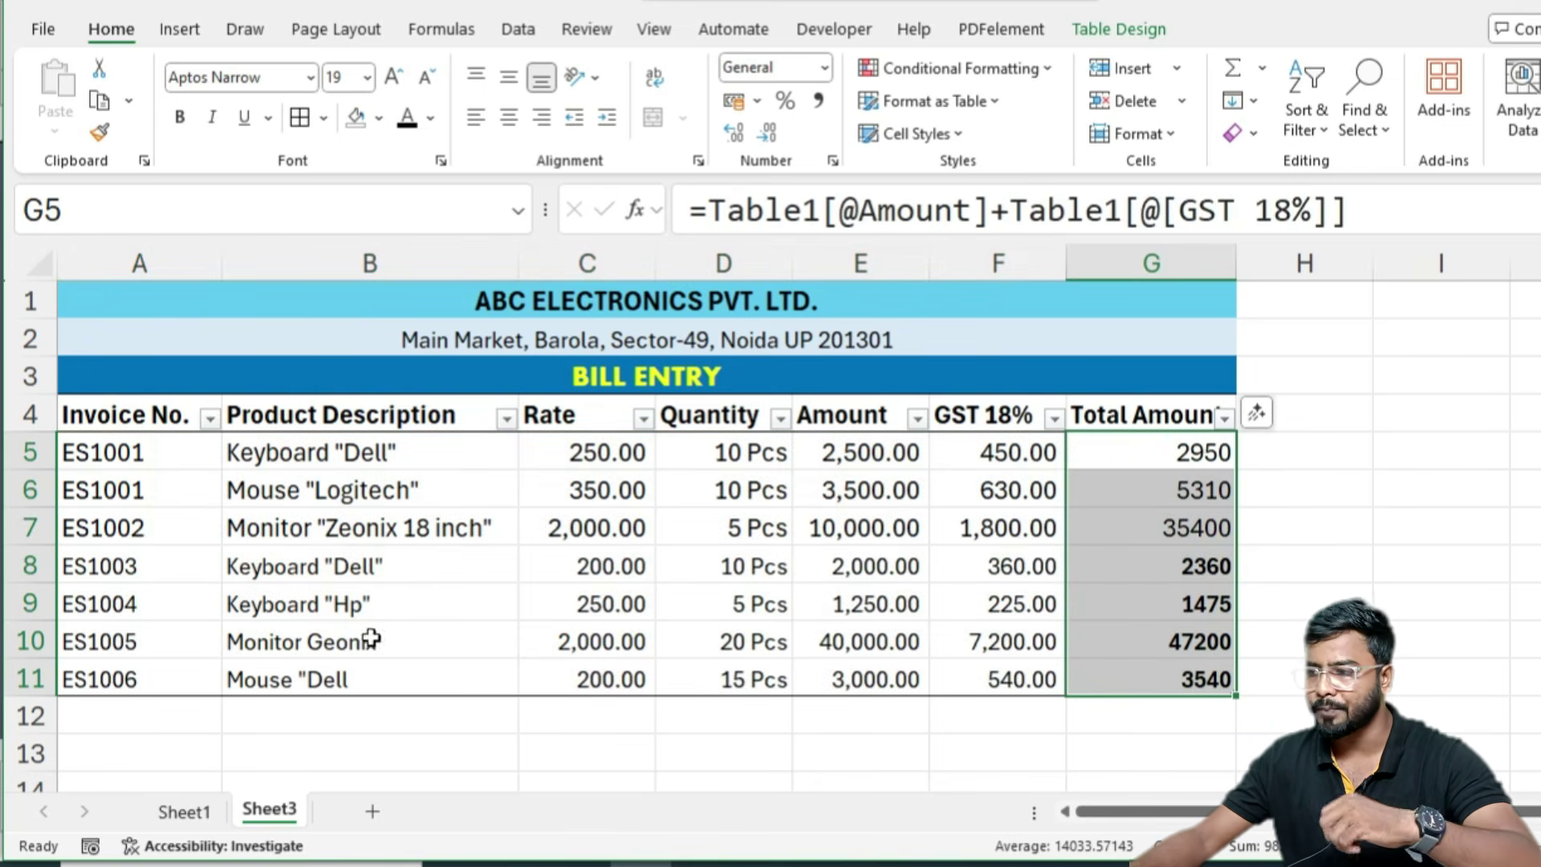
{"action": "left_click", "coordinate": [147, 715]}
{"action": "left_click", "coordinate": [295, 641]}
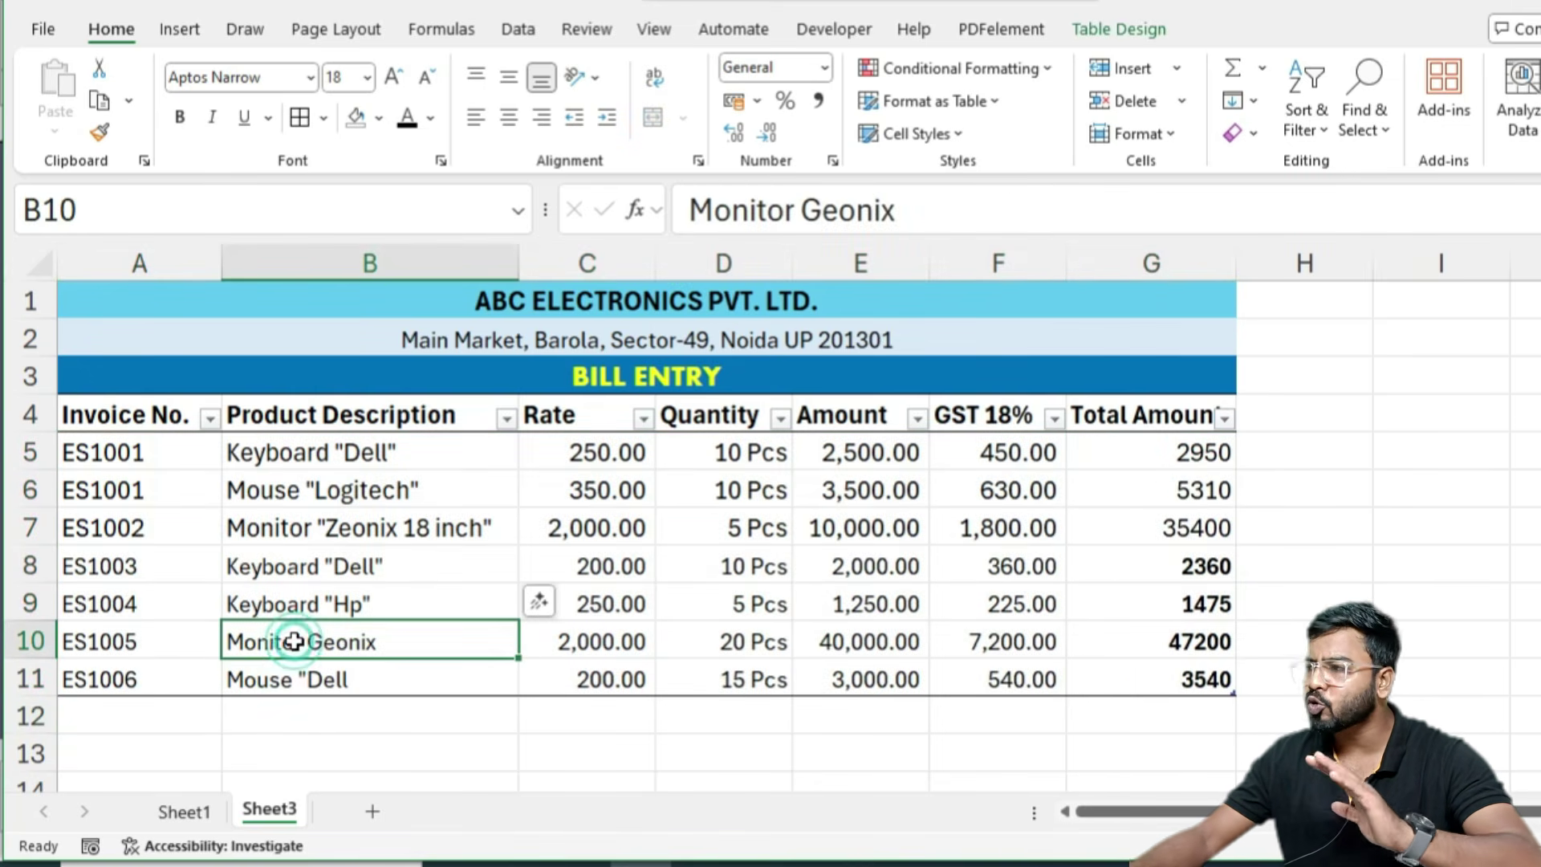
{"action": "left_click", "coordinate": [295, 564]}
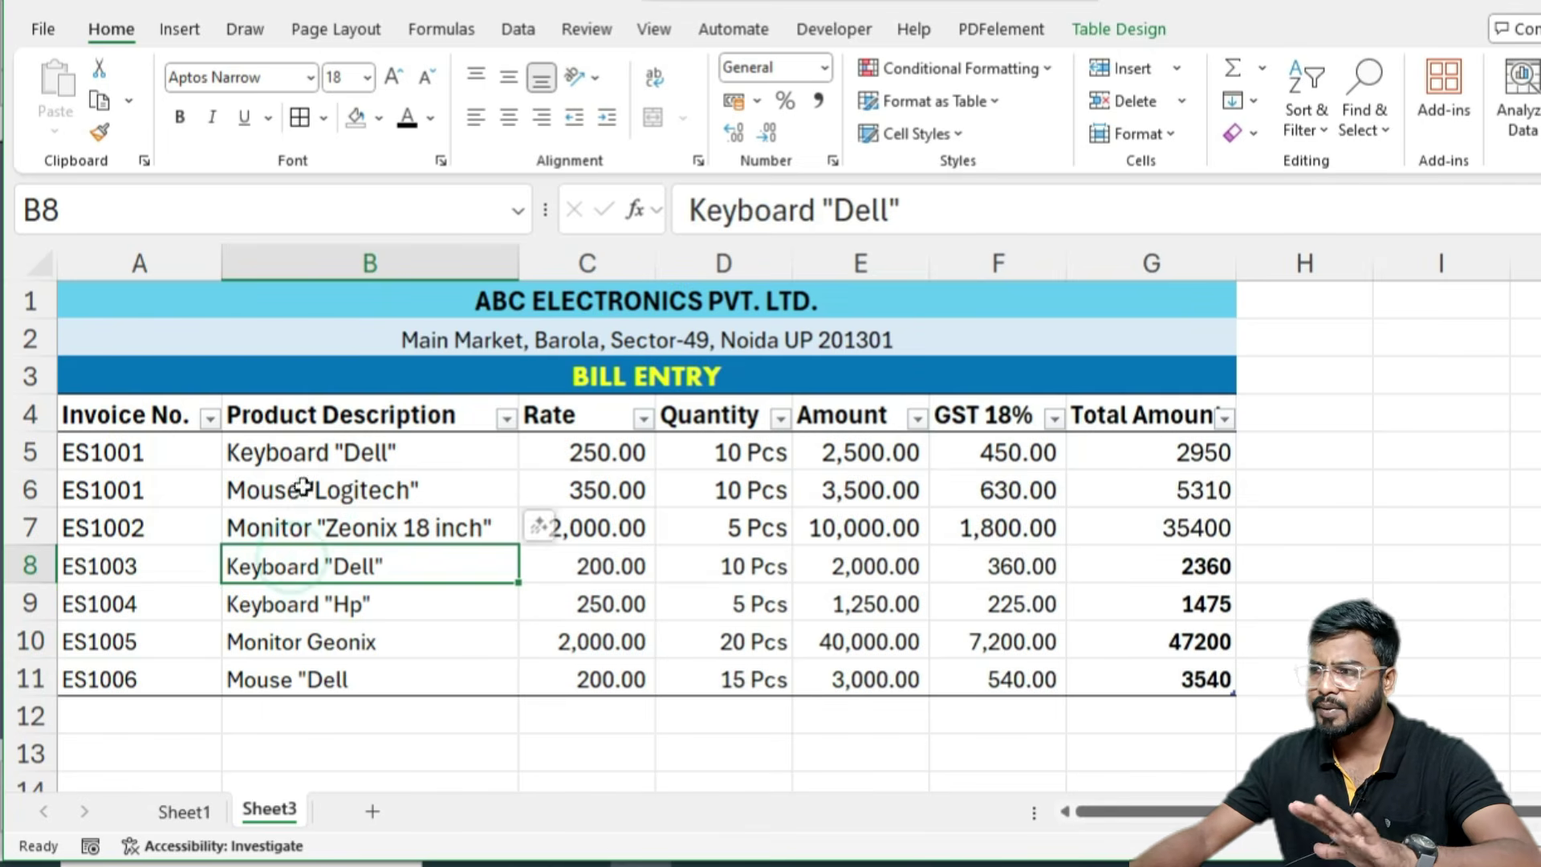
{"action": "left_click", "coordinate": [1092, 39]}
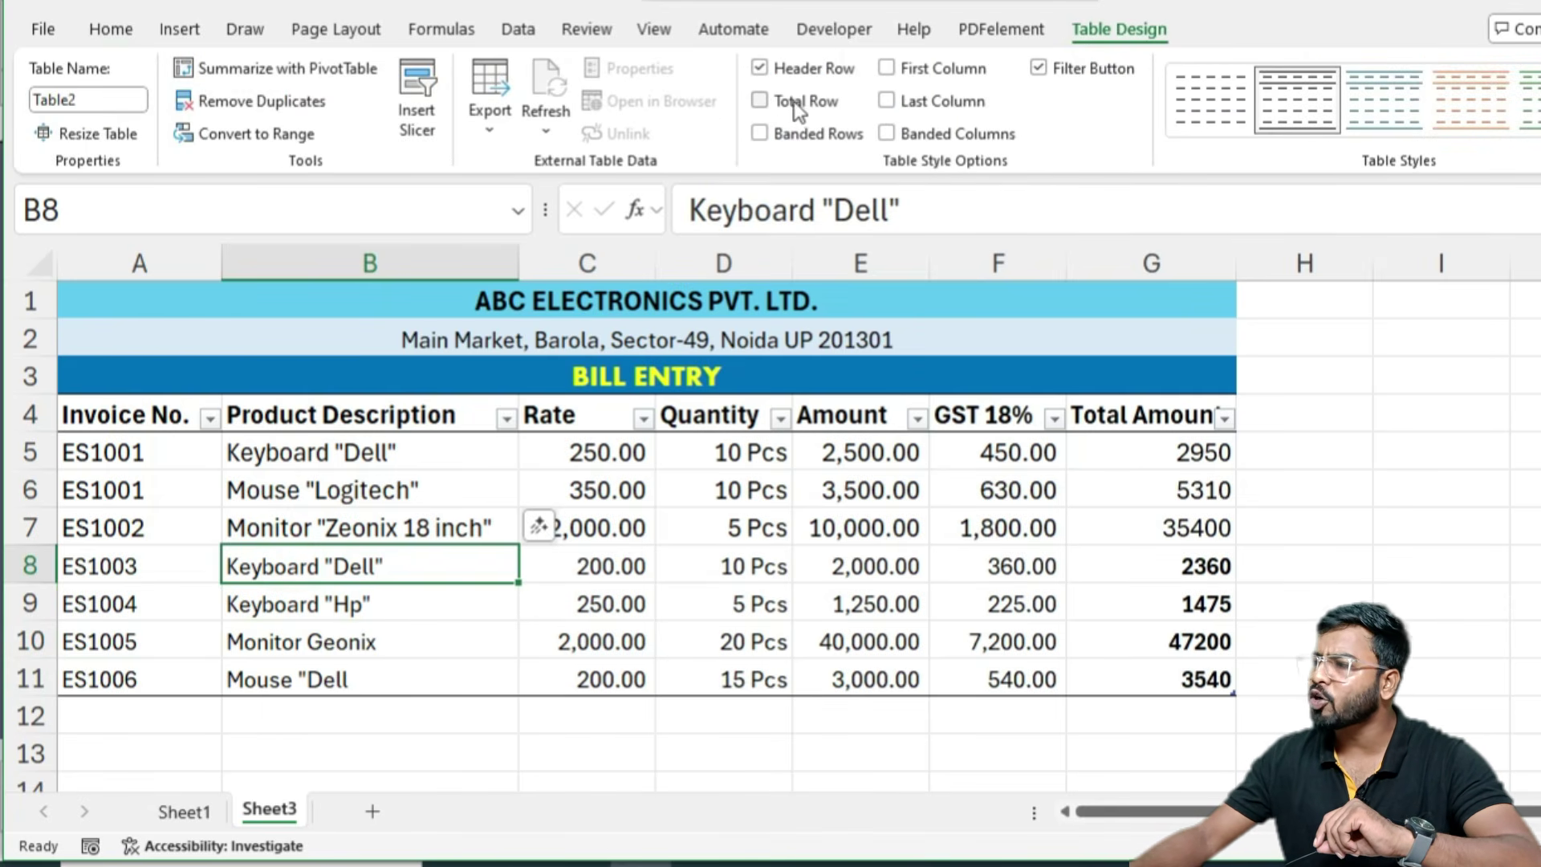
{"action": "left_click", "coordinate": [759, 102]}
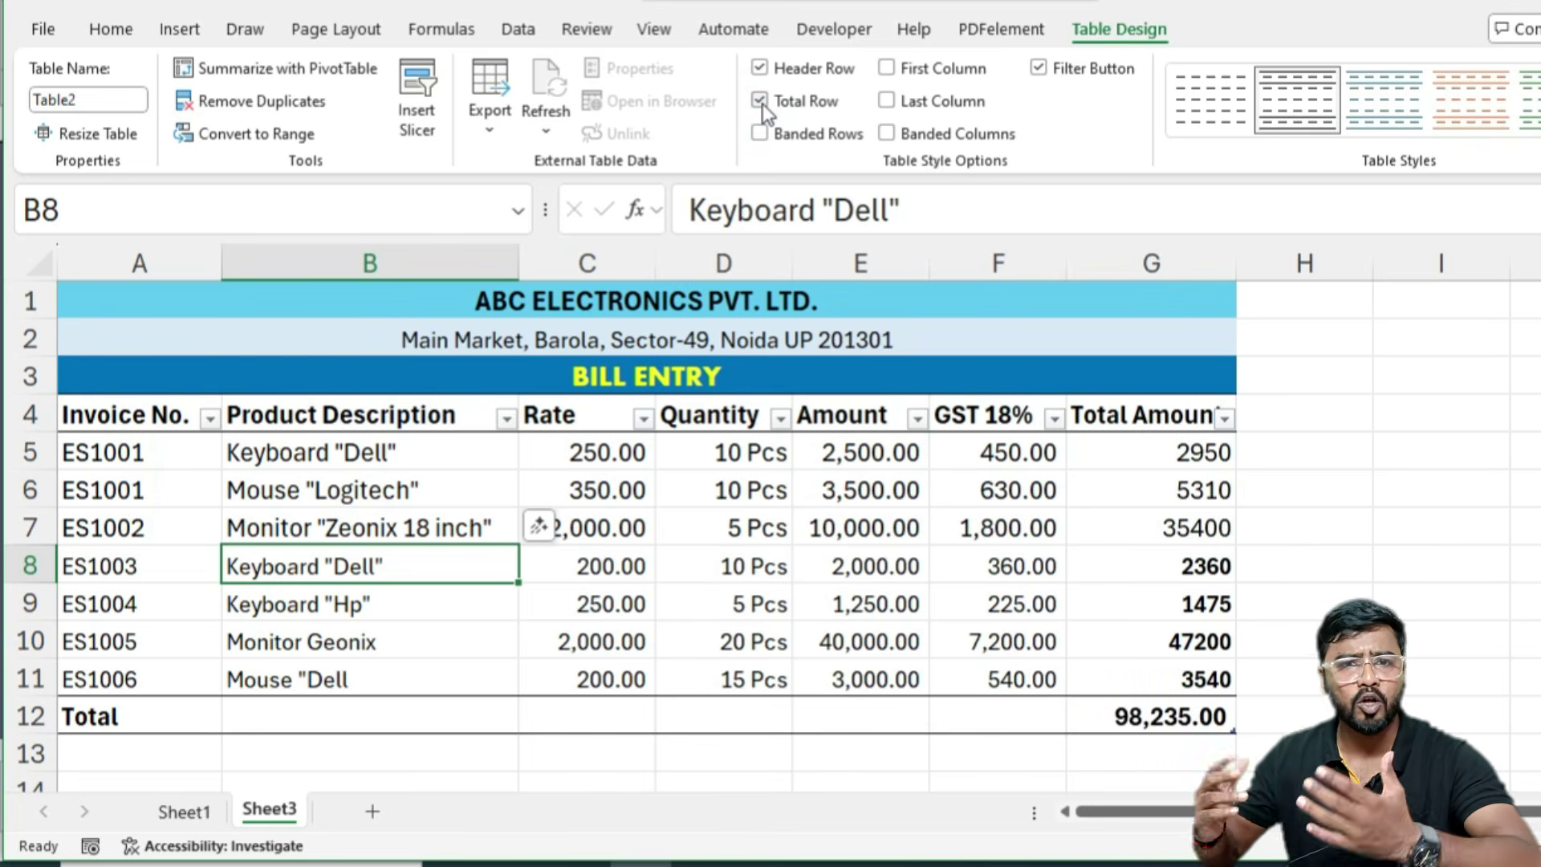
{"action": "left_click", "coordinate": [744, 612]}
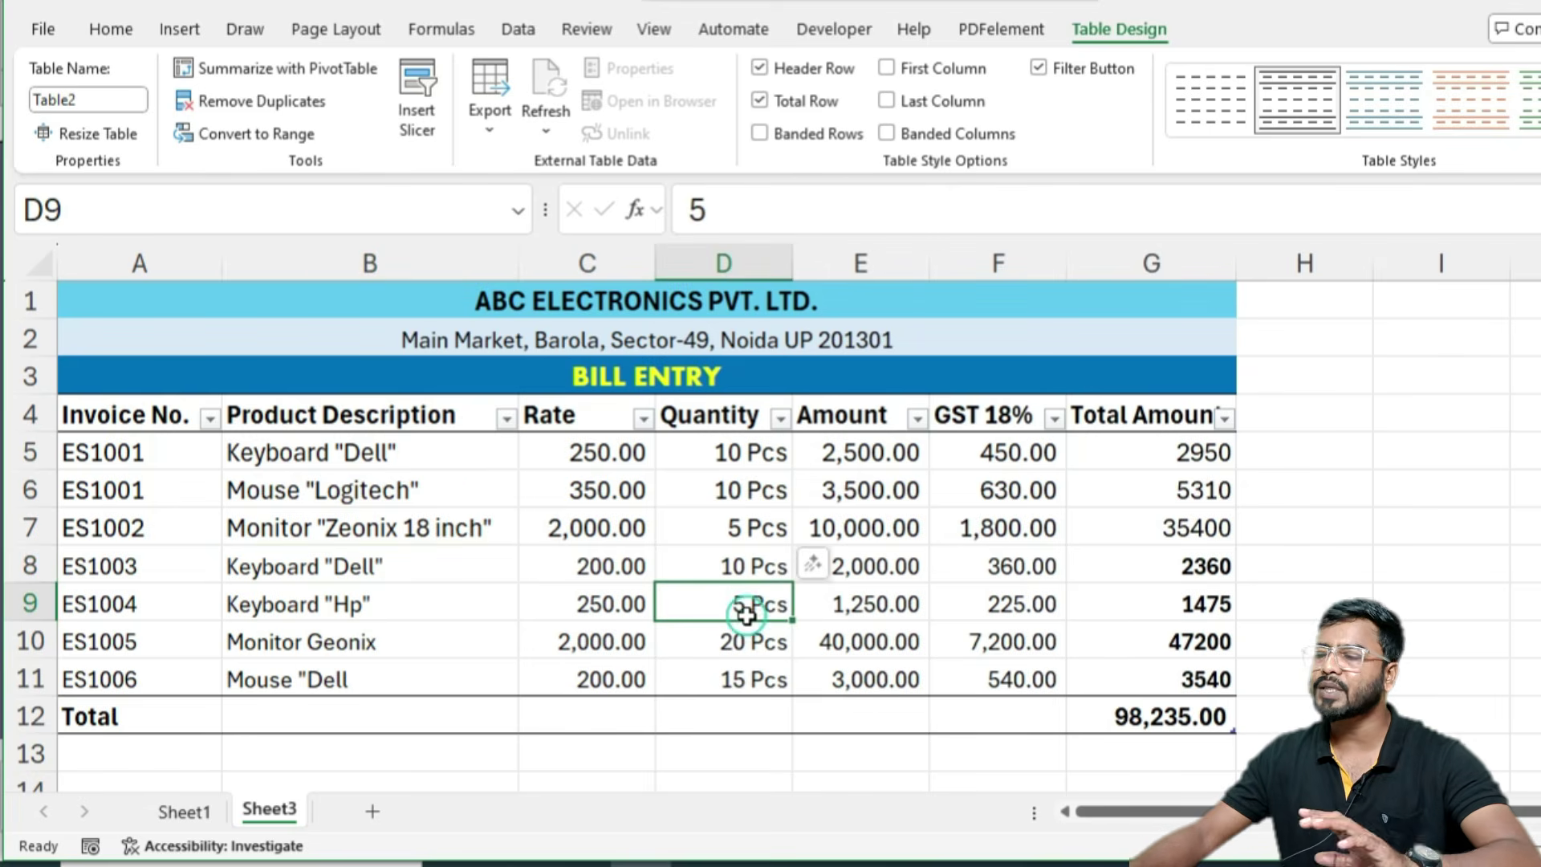